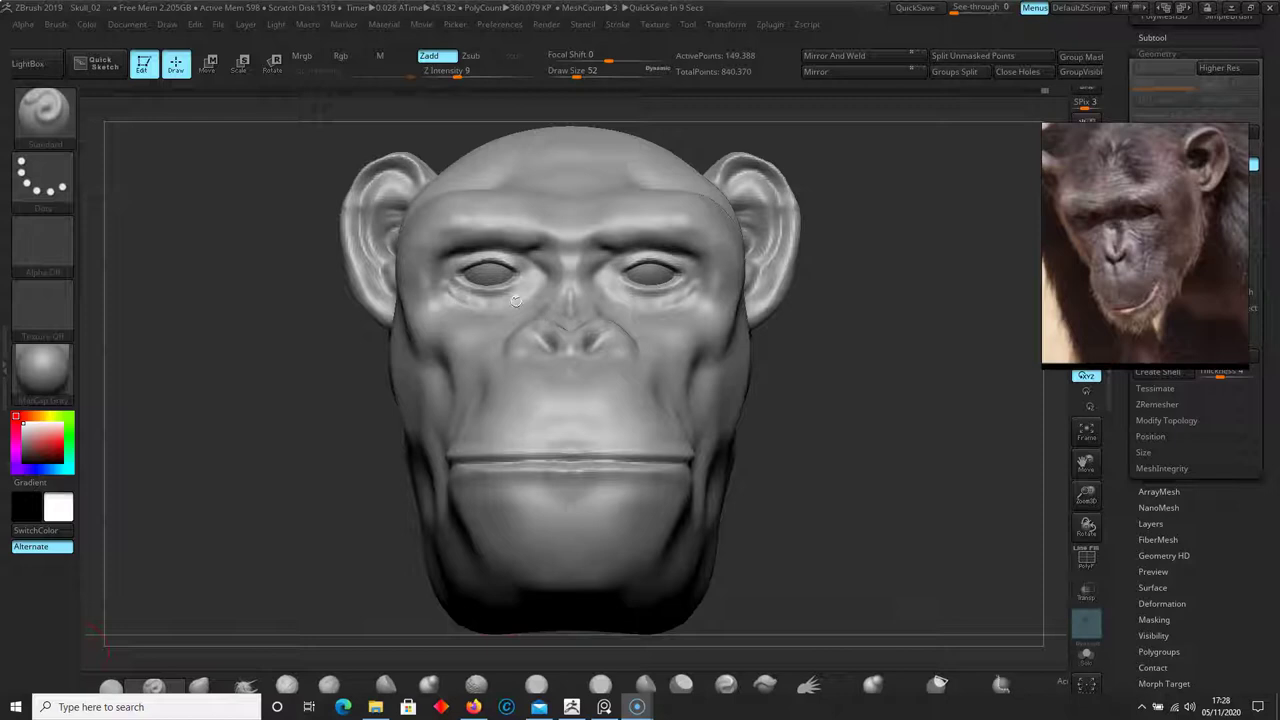
Move the reference photo beside the head and re-DynaMesh the ape head at resolution 300
drag(867, 383, 955, 388)
drag(1099, 243, 858, 263)
click(1177, 325)
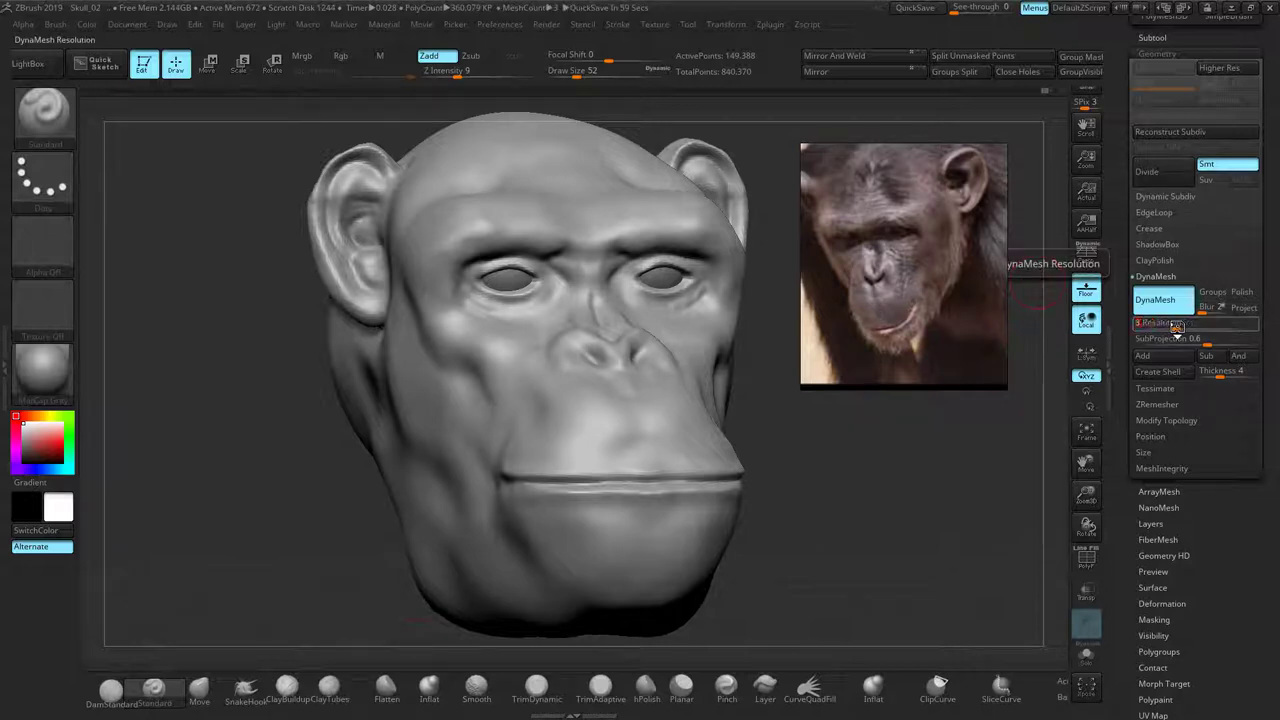
key(Return)
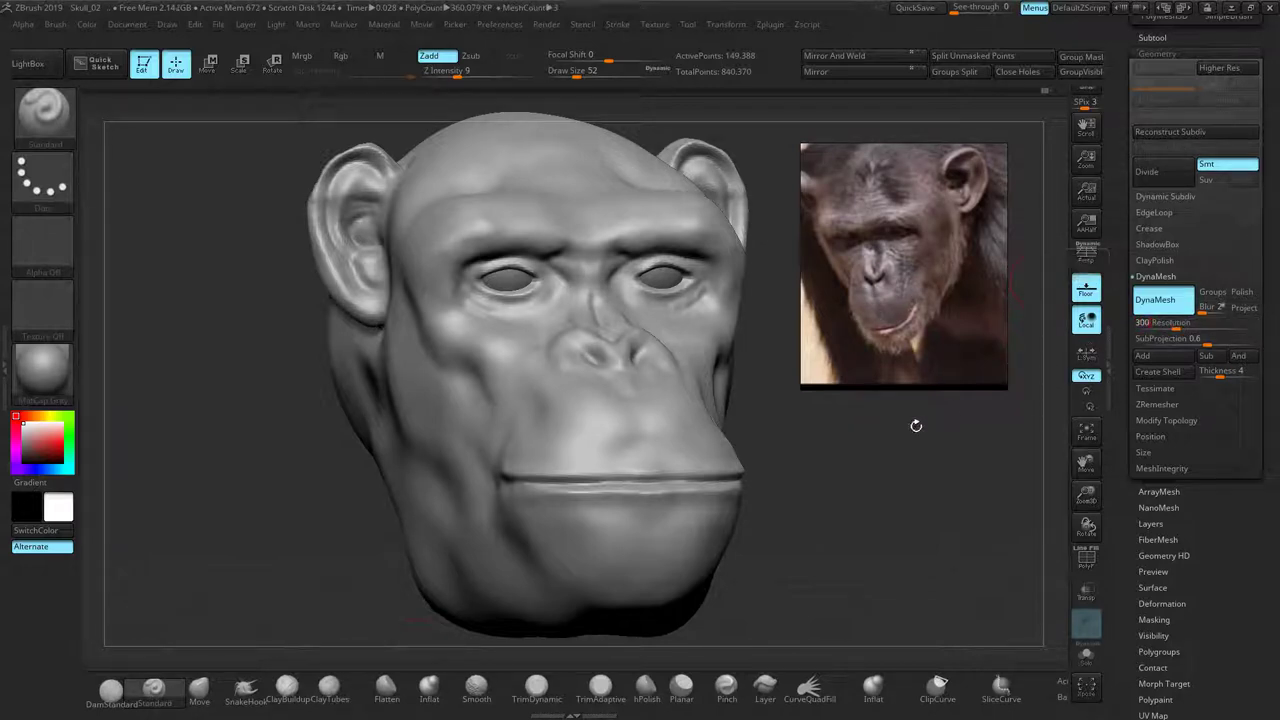
ctrl+drag(908, 441, 834, 478)
mouse_move(834, 478)
ctrl+right_down()
mouse_move(872, 453)
mouse_move(920, 463)
ctrl+right_up()
Smooth the surface beside the nose and along the line between the lips
mouse_move(508, 362)
shift+mouse_down()
mouse_move(486, 342)
mouse_move(534, 344)
shift+mouse_up()
shift+drag(629, 549, 546, 543)
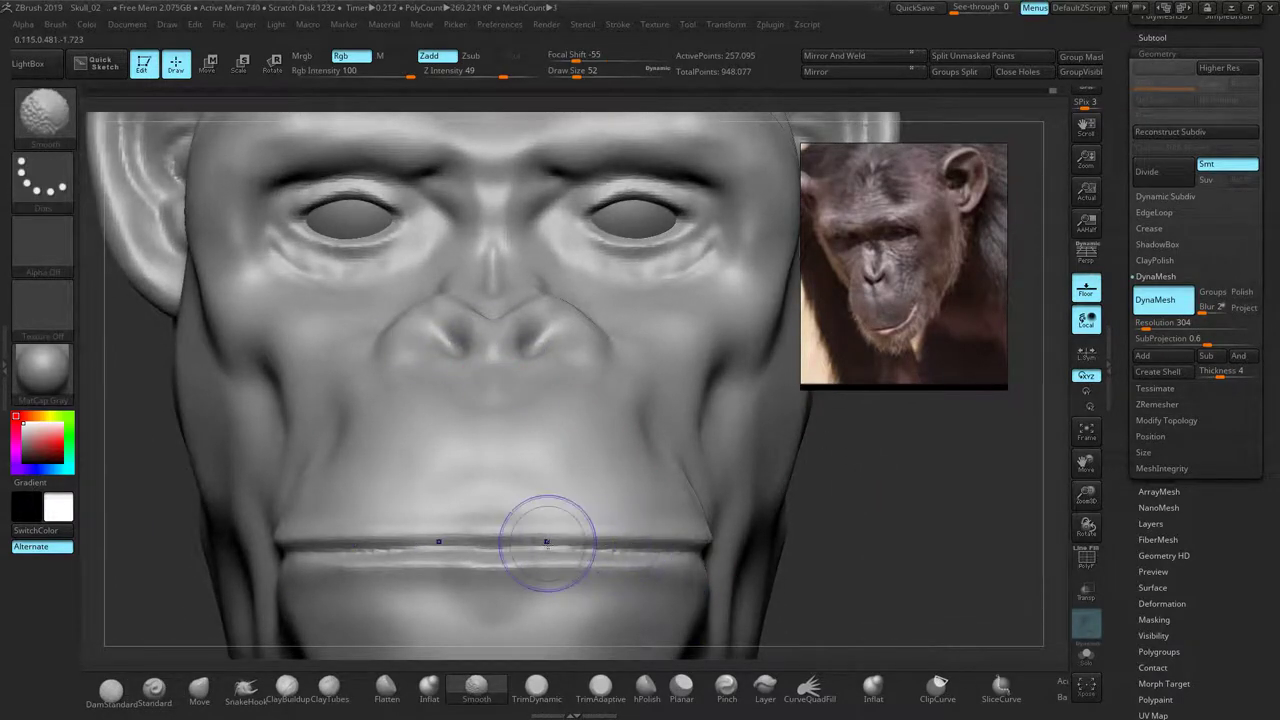
ctrl+right_drag(865, 517, 868, 498)
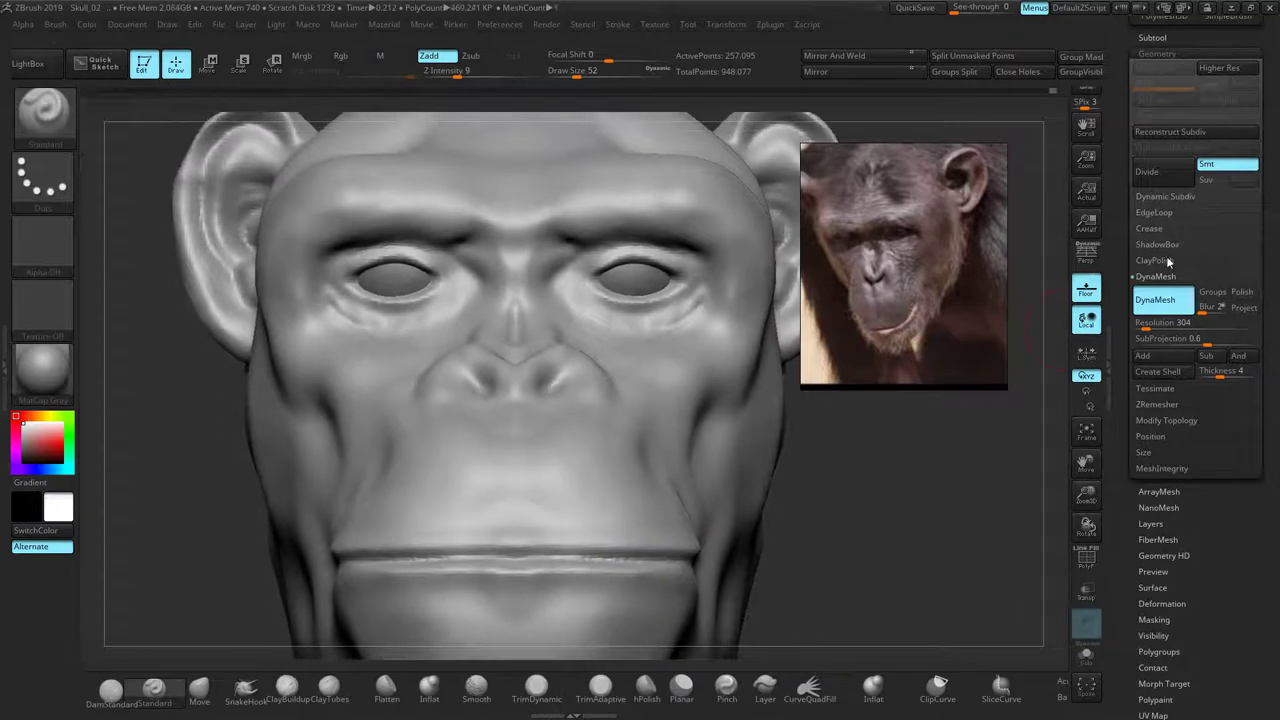
Apply ClayPolish to the head mesh and move the reference photo farther from the face
click(1160, 260)
drag(936, 280, 989, 254)
click(1169, 301)
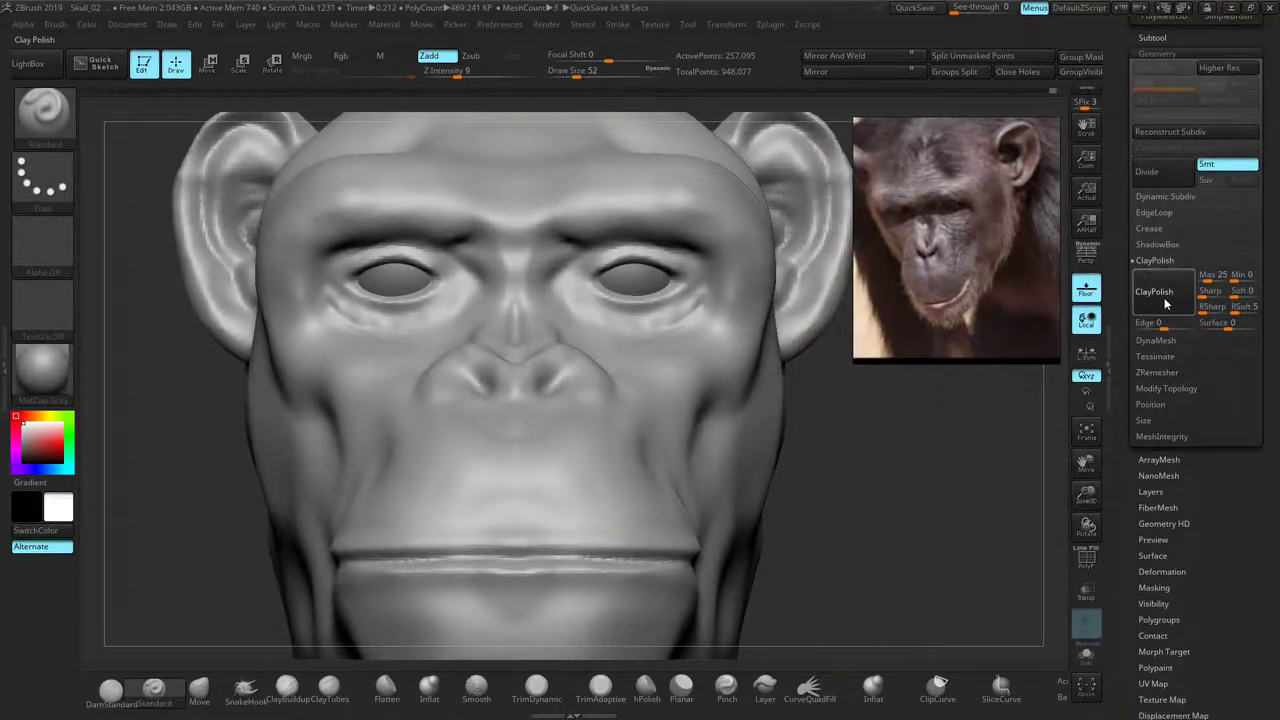
right_drag(874, 415, 893, 431)
drag(892, 431, 872, 421)
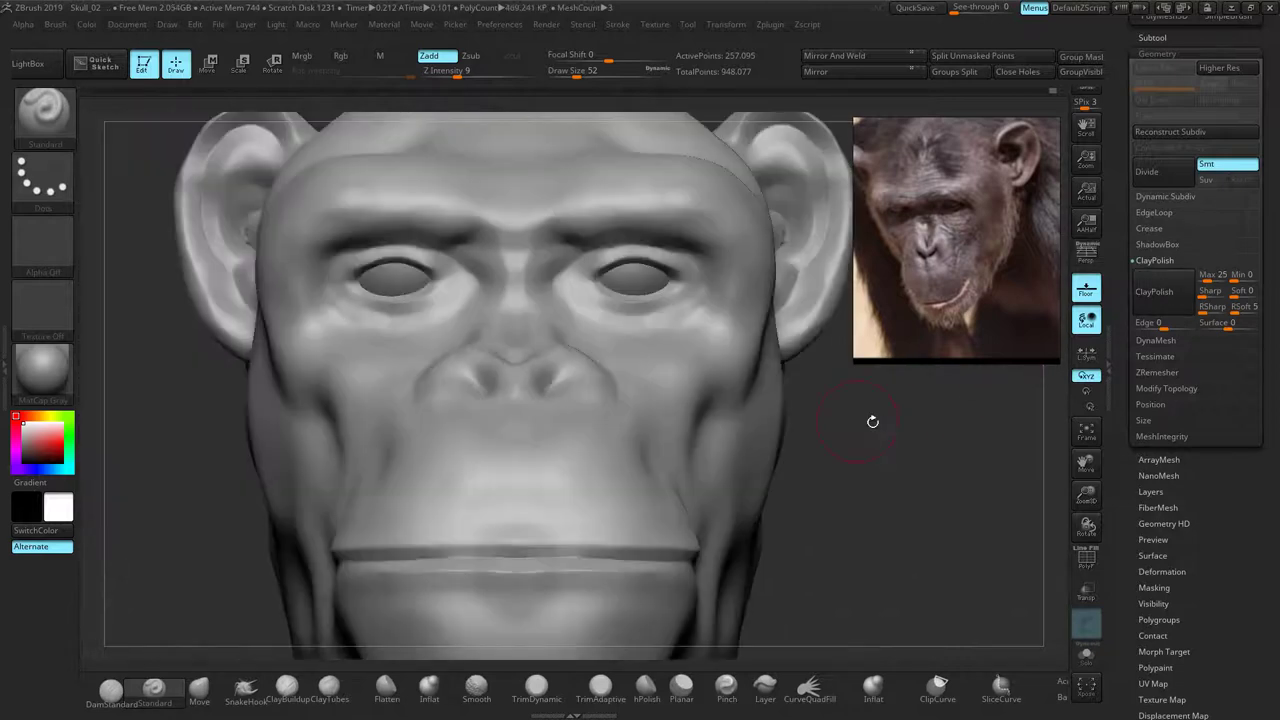
Carve the nostrils and the creases around them deeper with the DamStandard brush
click(120, 690)
drag(788, 432, 832, 520)
drag(486, 362, 513, 398)
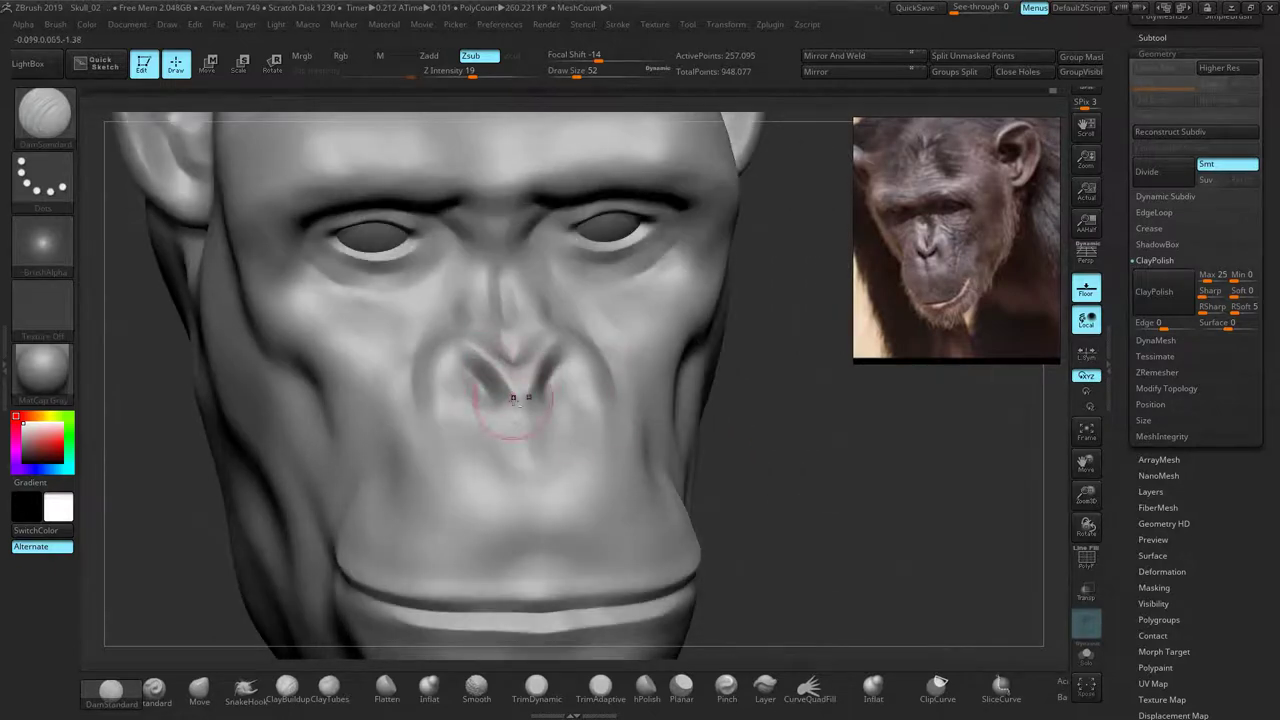
drag(466, 356, 468, 394)
mouse_move(457, 349)
mouse_down()
mouse_move(510, 393)
mouse_move(491, 360)
mouse_up()
drag(850, 432, 796, 400)
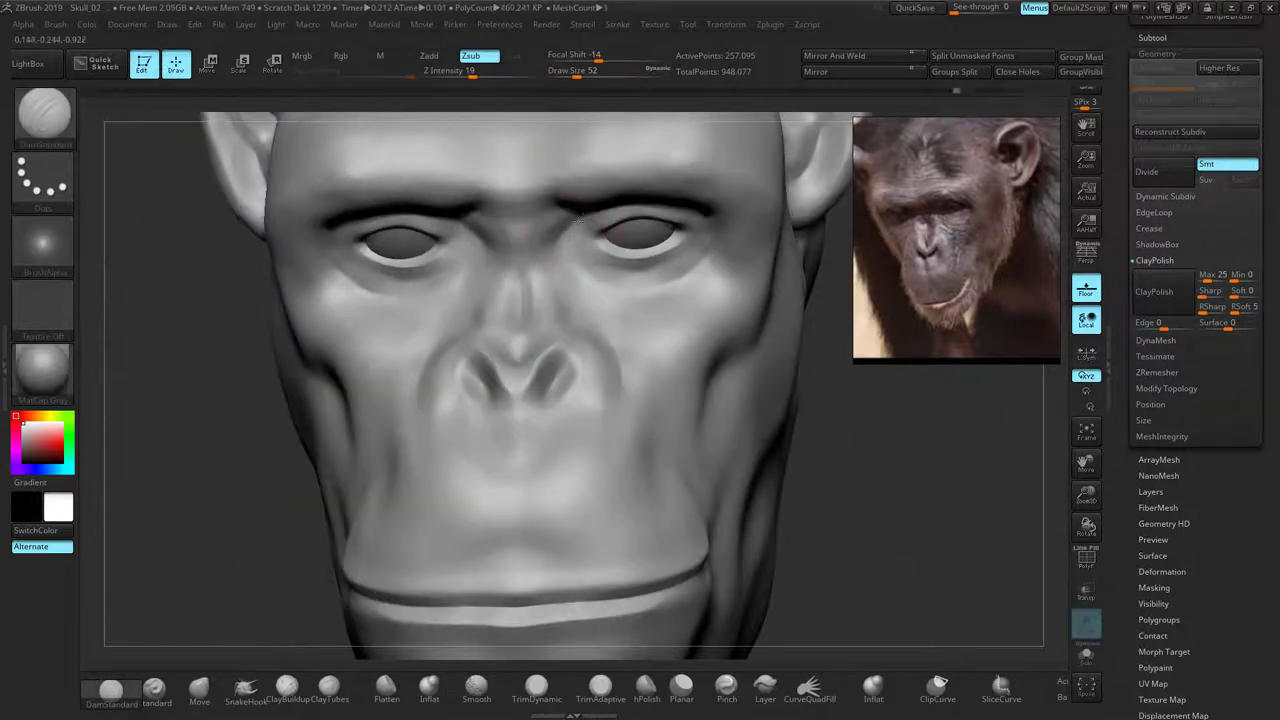
Tighten the line between the lips with the Pinch brush at draw size 112, redoing the first stroke at lower intensity
drag(868, 500, 860, 448)
ctrl+right_drag(860, 448, 852, 408)
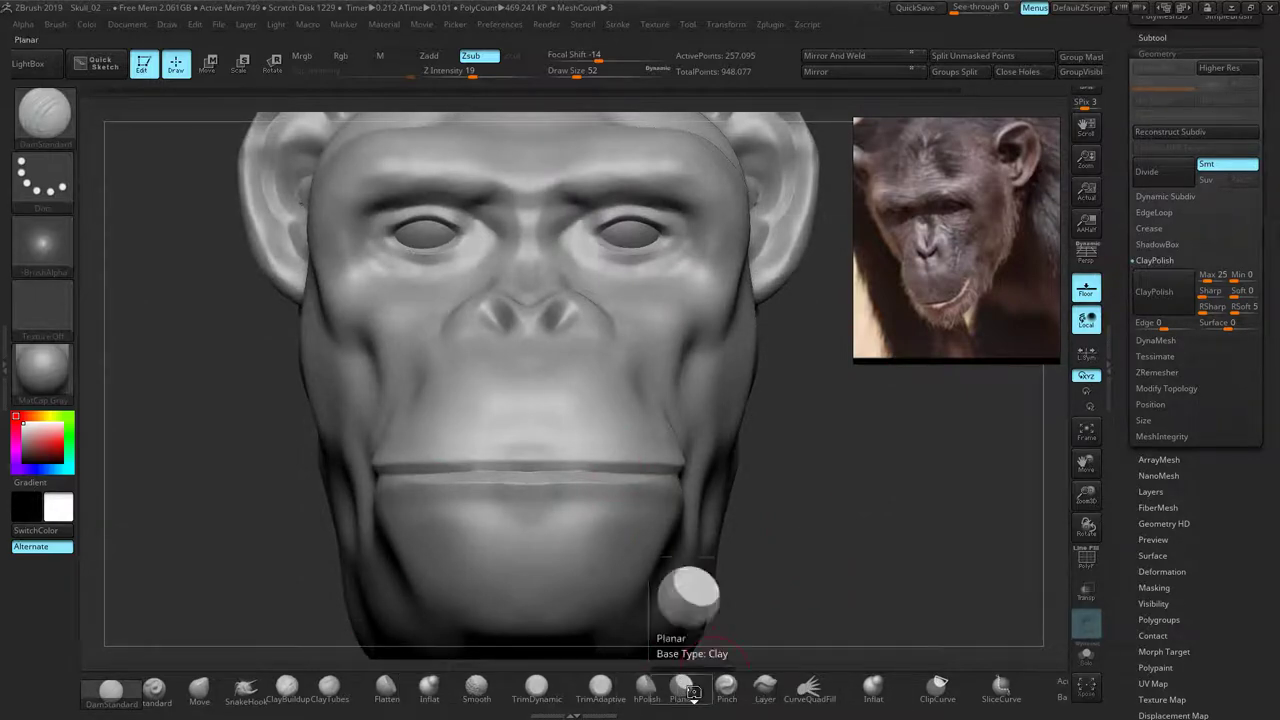
click(726, 688)
key(bracketright)
key(bracketright)
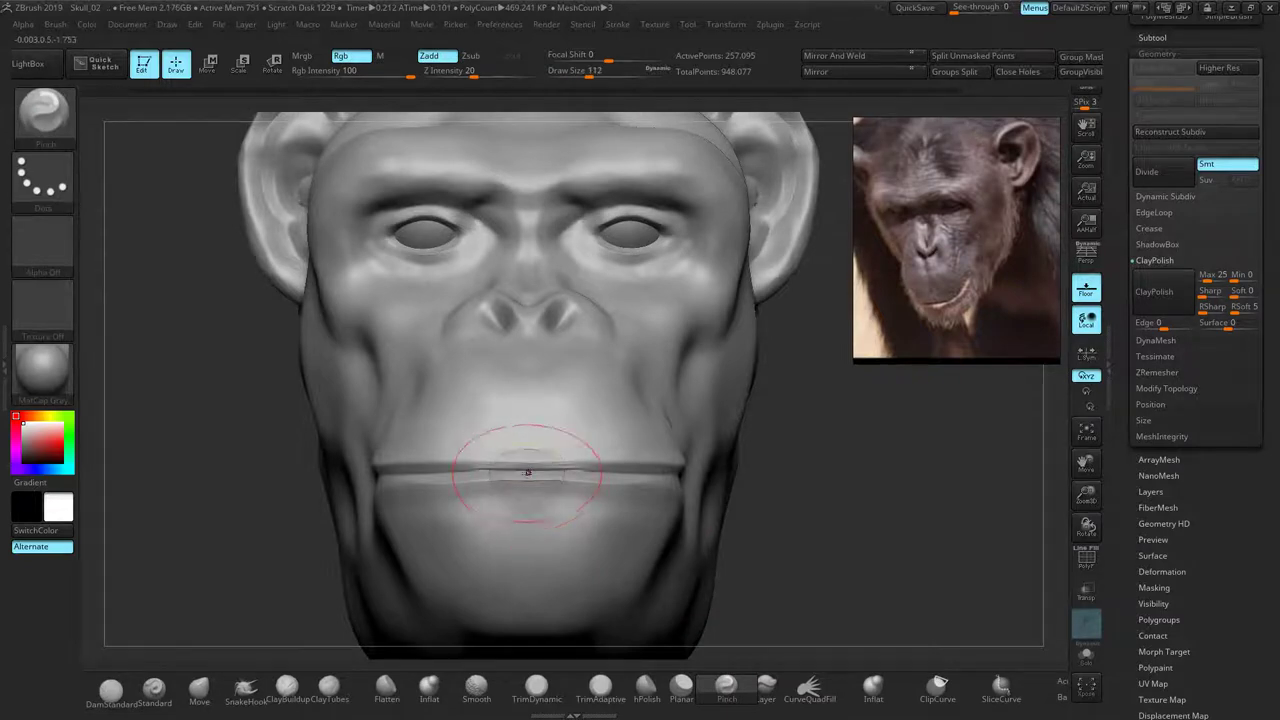
key(ctrl+z)
drag(473, 76, 460, 75)
drag(512, 474, 390, 469)
mouse_move(250, 490)
mouse_down()
mouse_move(405, 478)
mouse_move(337, 468)
mouse_up()
drag(601, 463, 416, 473)
Carve the hollow inside the ear with the DamStandard brush at draw size 16
drag(161, 383, 335, 572)
click(130, 691)
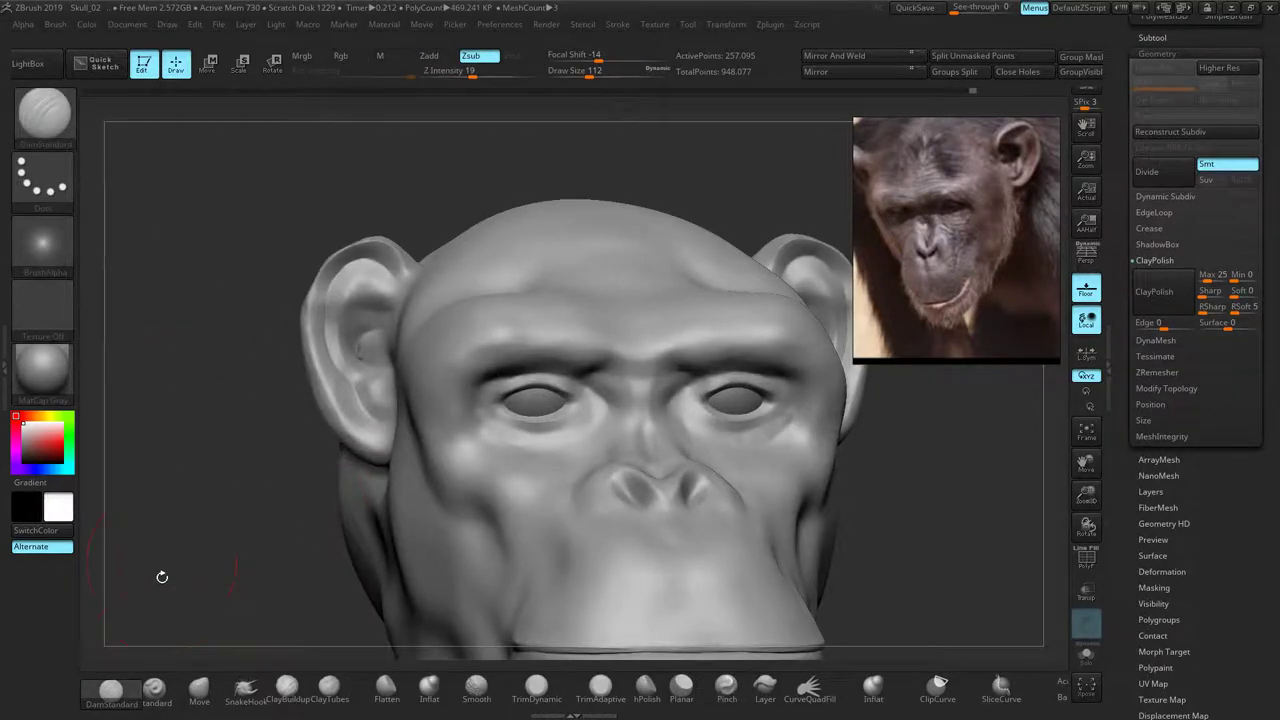
ctrl+right_drag(163, 577, 211, 566)
alt+right_drag(186, 480, 253, 536)
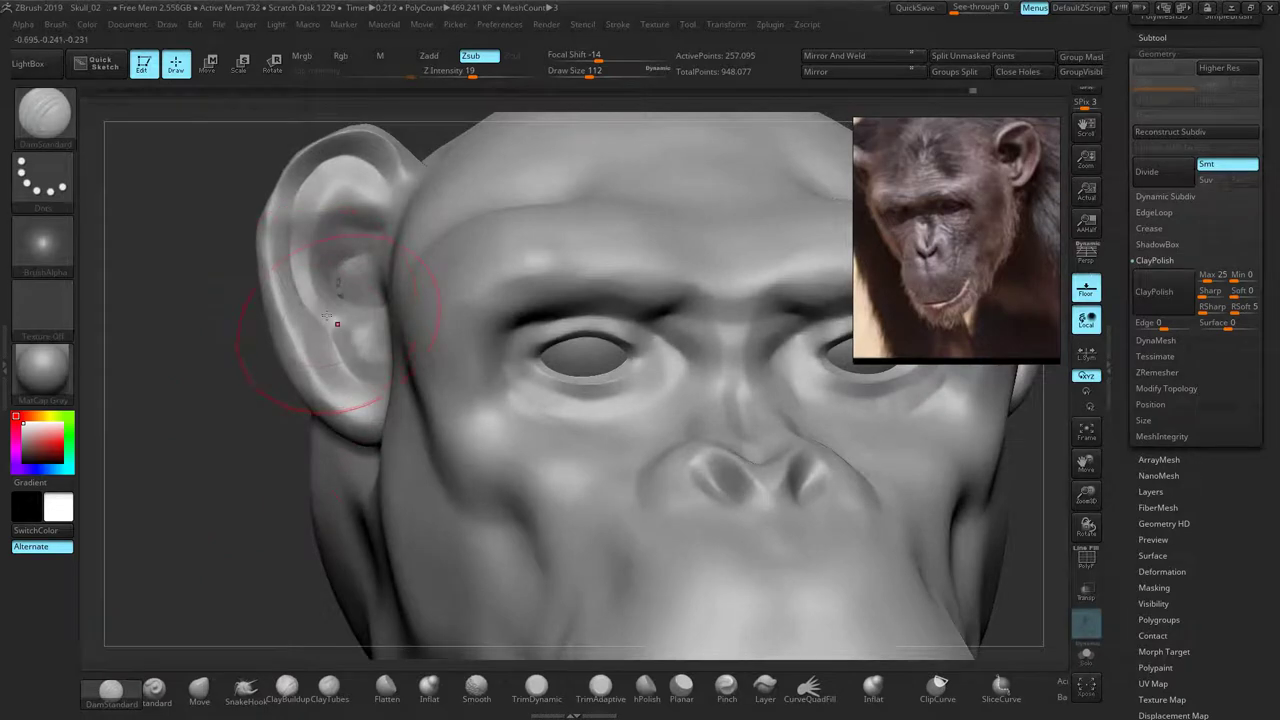
key(bracketleft)
key(bracketleft)
mouse_move(361, 302)
mouse_down()
mouse_move(348, 297)
mouse_move(358, 308)
mouse_up()
drag(358, 308, 338, 295)
Smooth the rough spot inside the ear
key(shift)
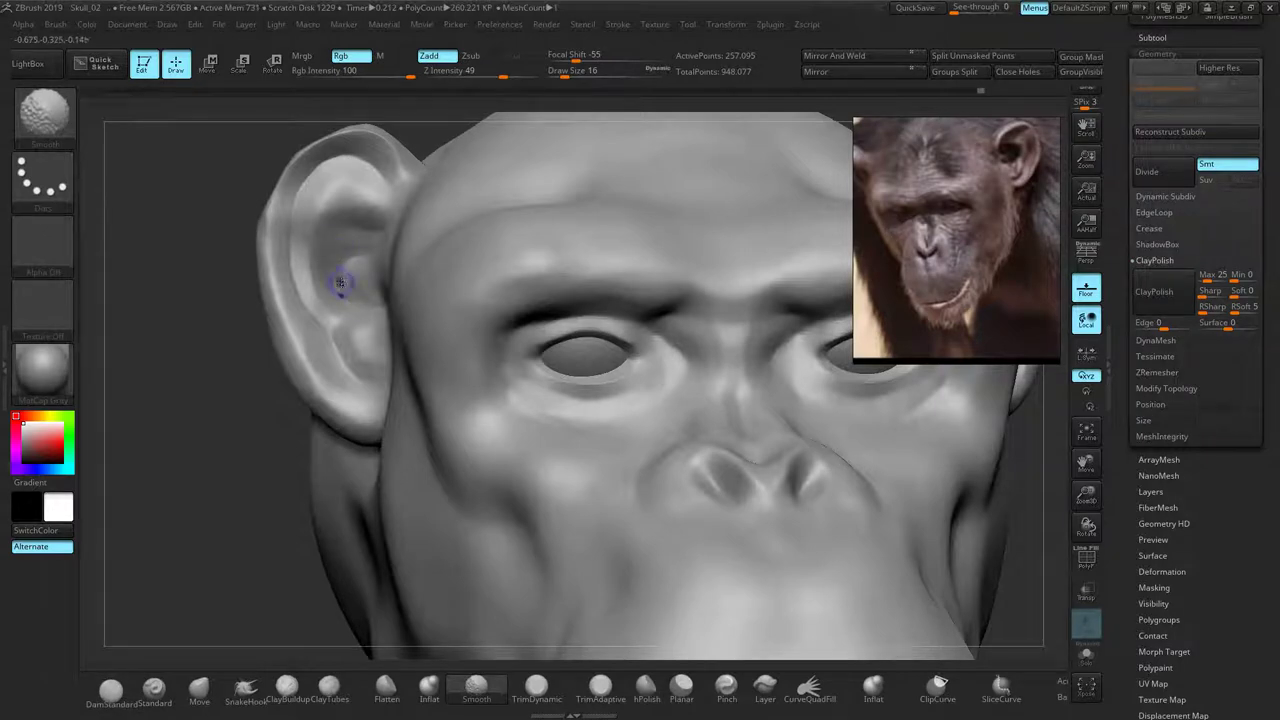
ctrl+drag(200, 366, 214, 381)
shift+drag(346, 295, 342, 293)
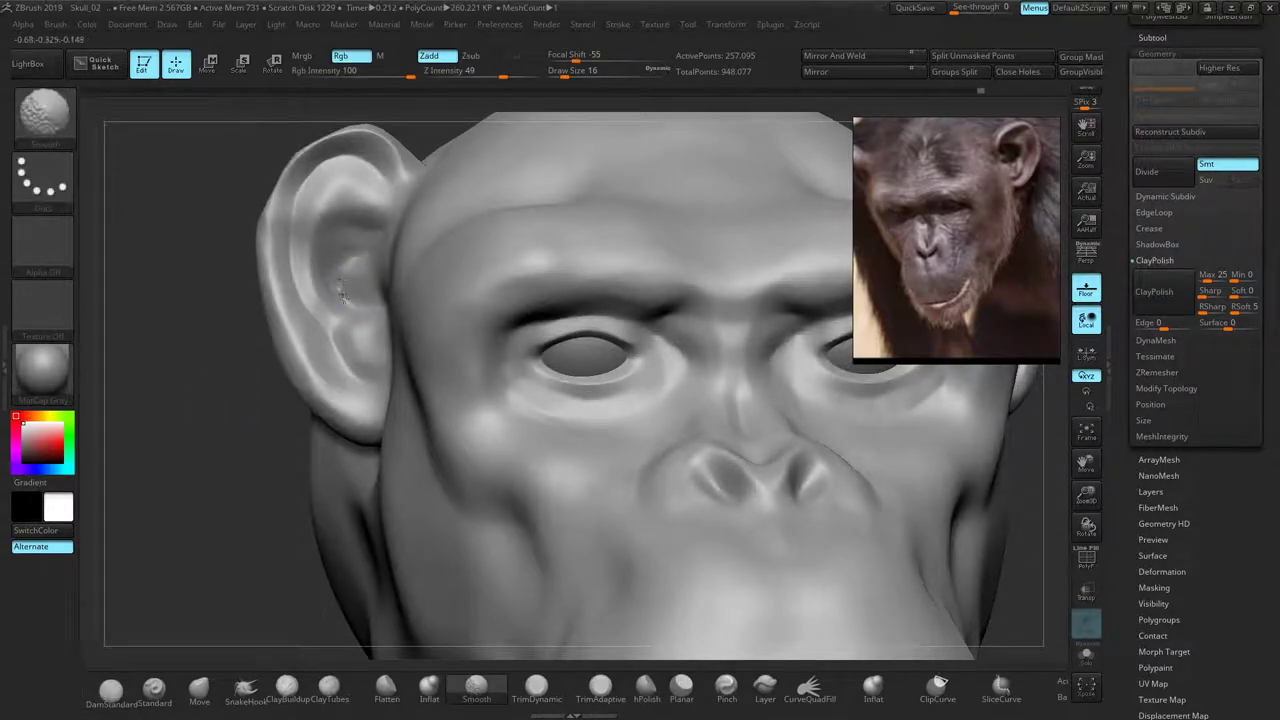
mouse_move(263, 426)
alt+mouse_down()
mouse_move(223, 440)
mouse_move(240, 437)
alt+mouse_up()
Load the brush preset 25-Skin_pattern.ZBP from the Skin folder
ctrl+right_drag(836, 426, 729, 381)
click(40, 118)
click(37, 130)
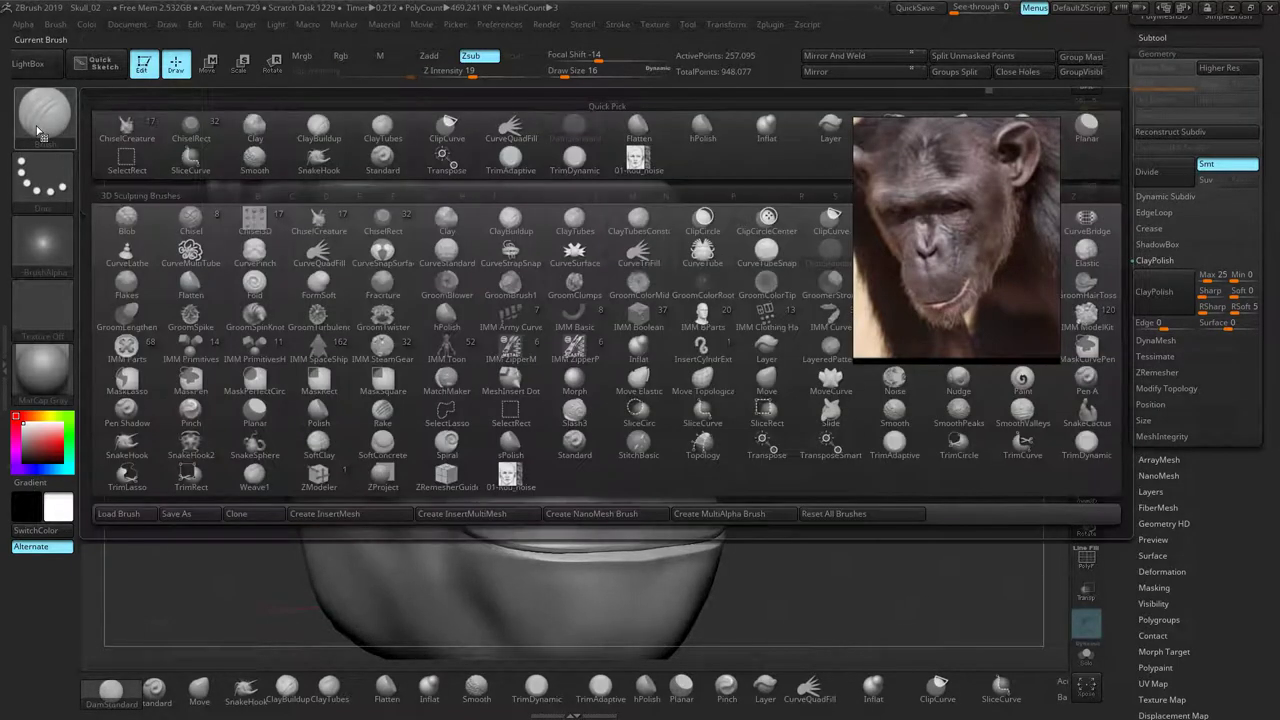
click(118, 514)
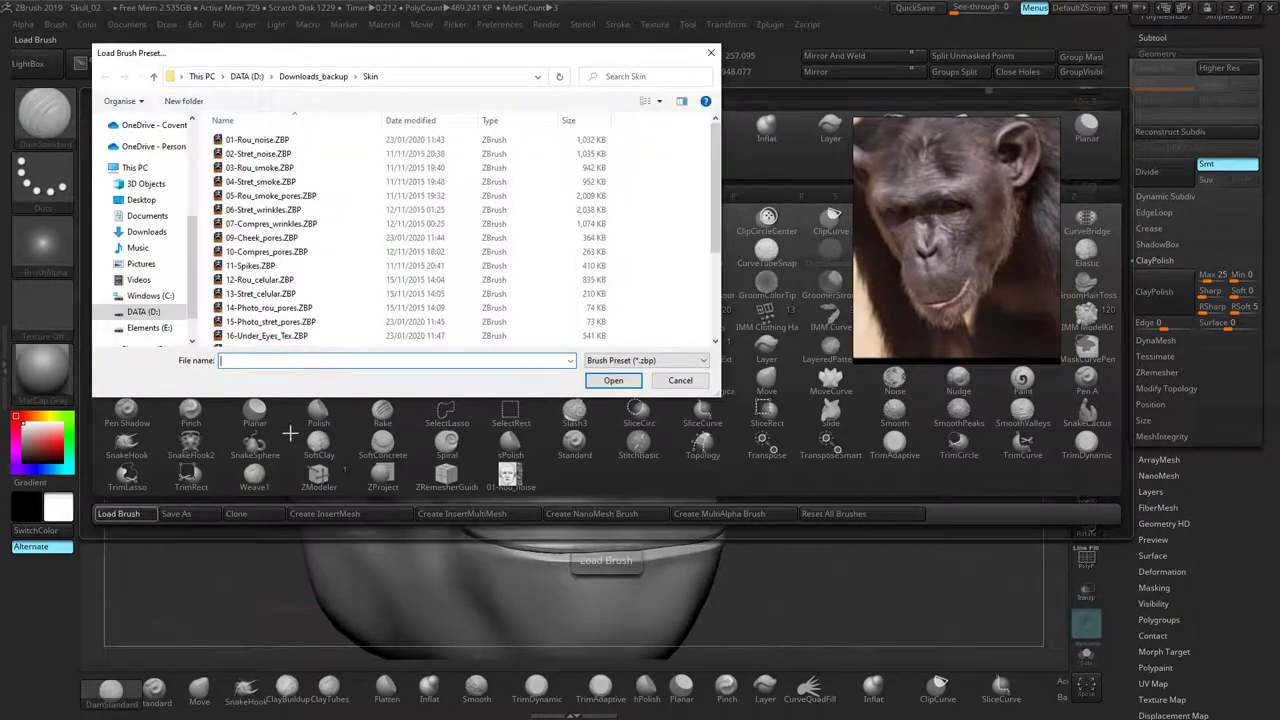
mouse_move(716, 395)
mouse_down()
mouse_move(776, 530)
mouse_move(772, 561)
mouse_up()
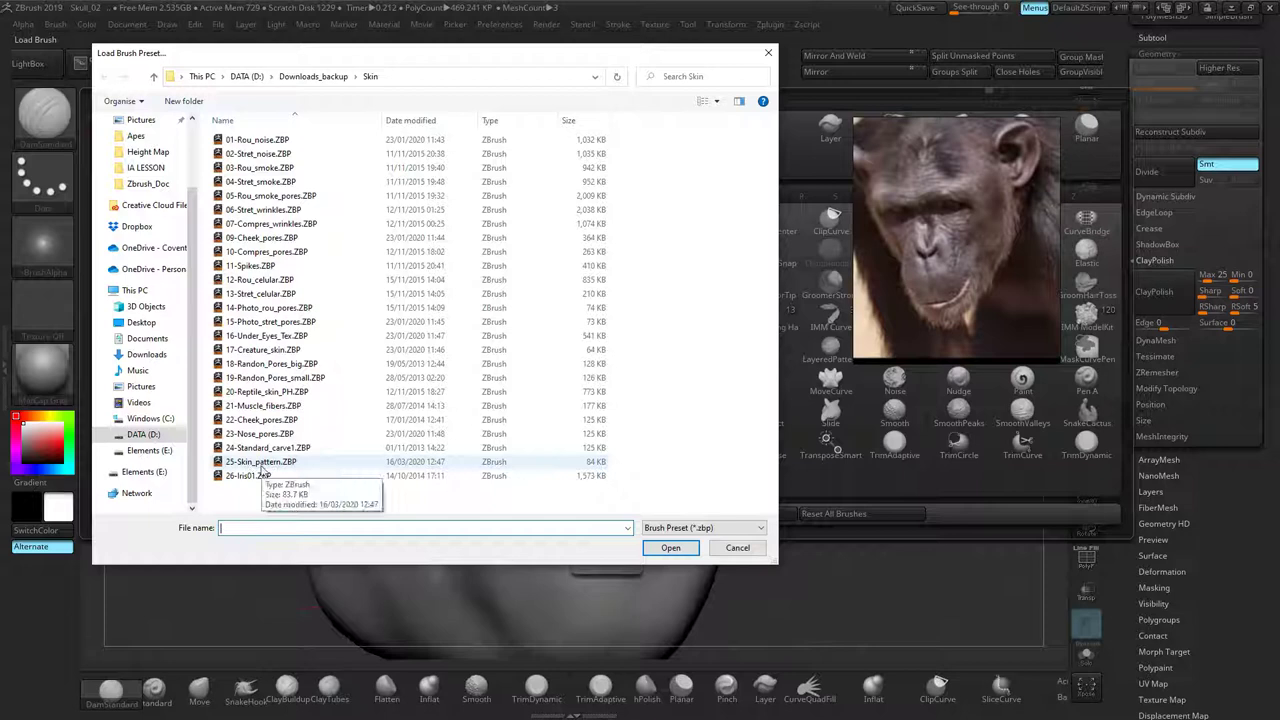
click(262, 463)
double_click(247, 464)
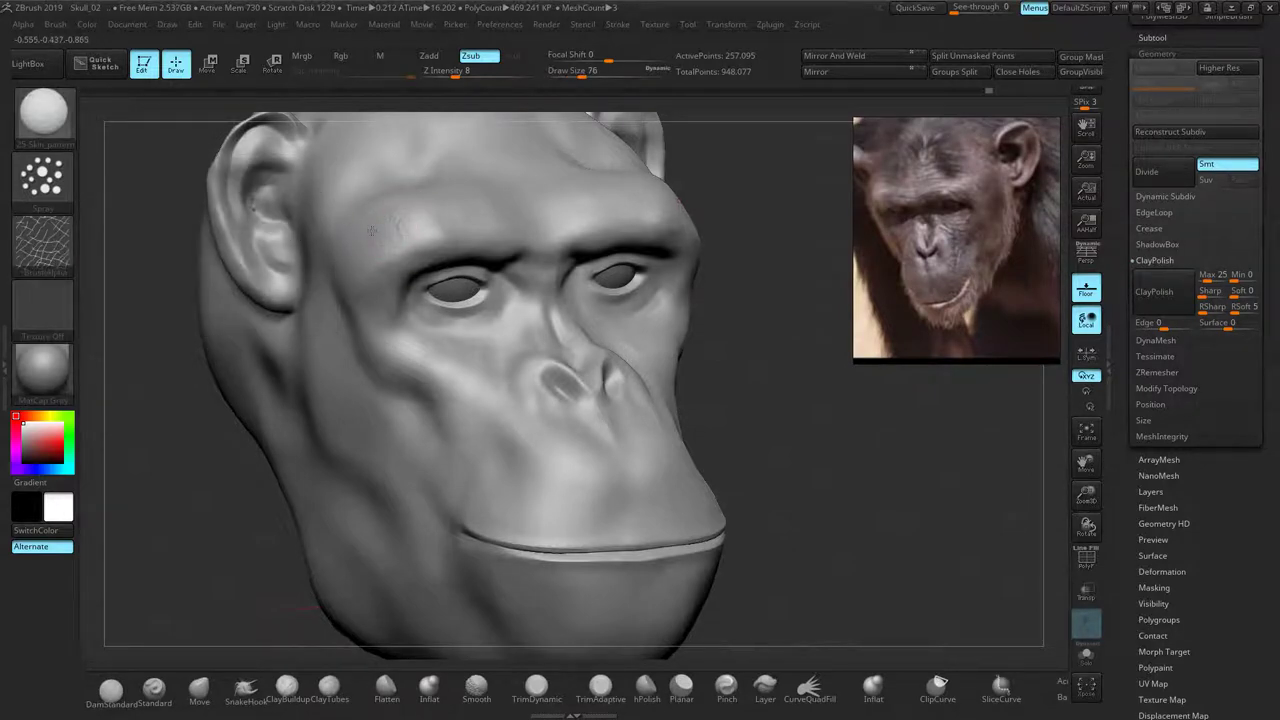
Spray the skin pattern over the cheeks, under the eyes and on the upper muzzle at Z Intensity 8
mouse_move(747, 375)
mouse_down()
mouse_move(335, 388)
mouse_move(323, 364)
mouse_up()
mouse_move(583, 469)
mouse_down()
mouse_move(554, 489)
mouse_move(574, 449)
mouse_move(612, 443)
mouse_up()
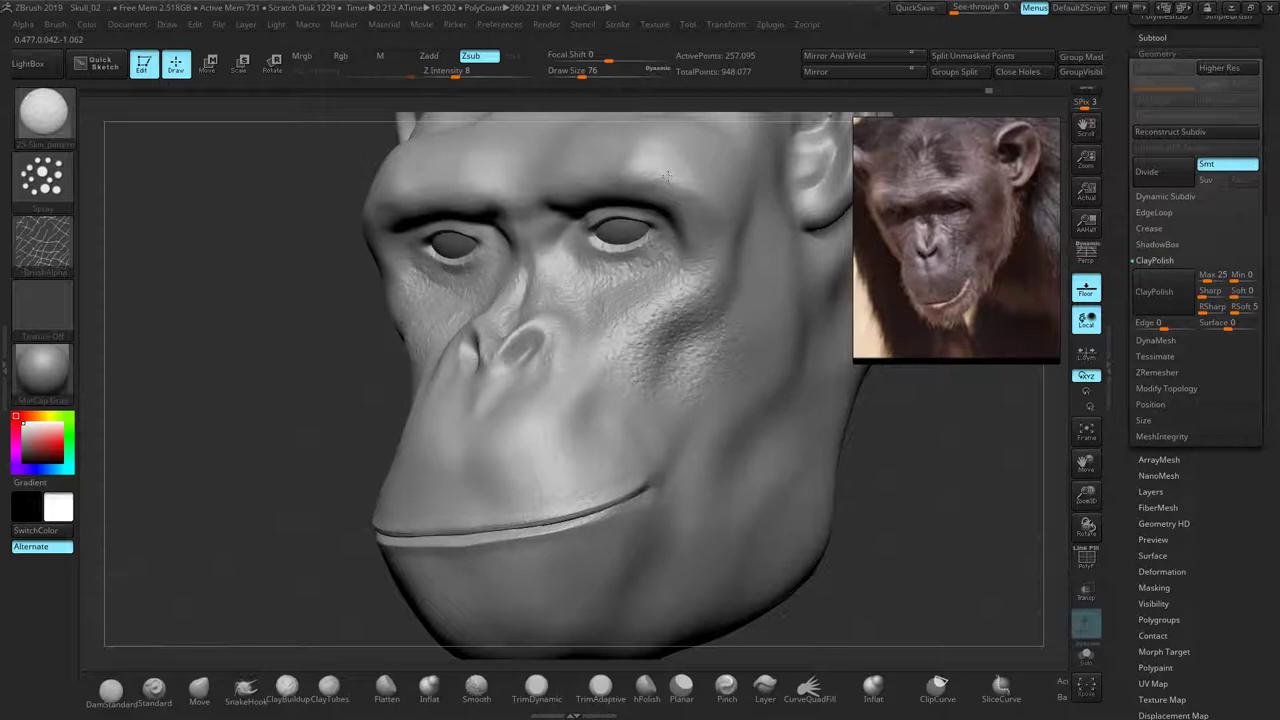
drag(268, 385, 410, 384)
drag(761, 428, 625, 425)
mouse_move(304, 345)
alt+mouse_down()
mouse_move(303, 383)
mouse_move(345, 383)
alt+mouse_up()
drag(828, 422, 877, 426)
drag(790, 353, 793, 450)
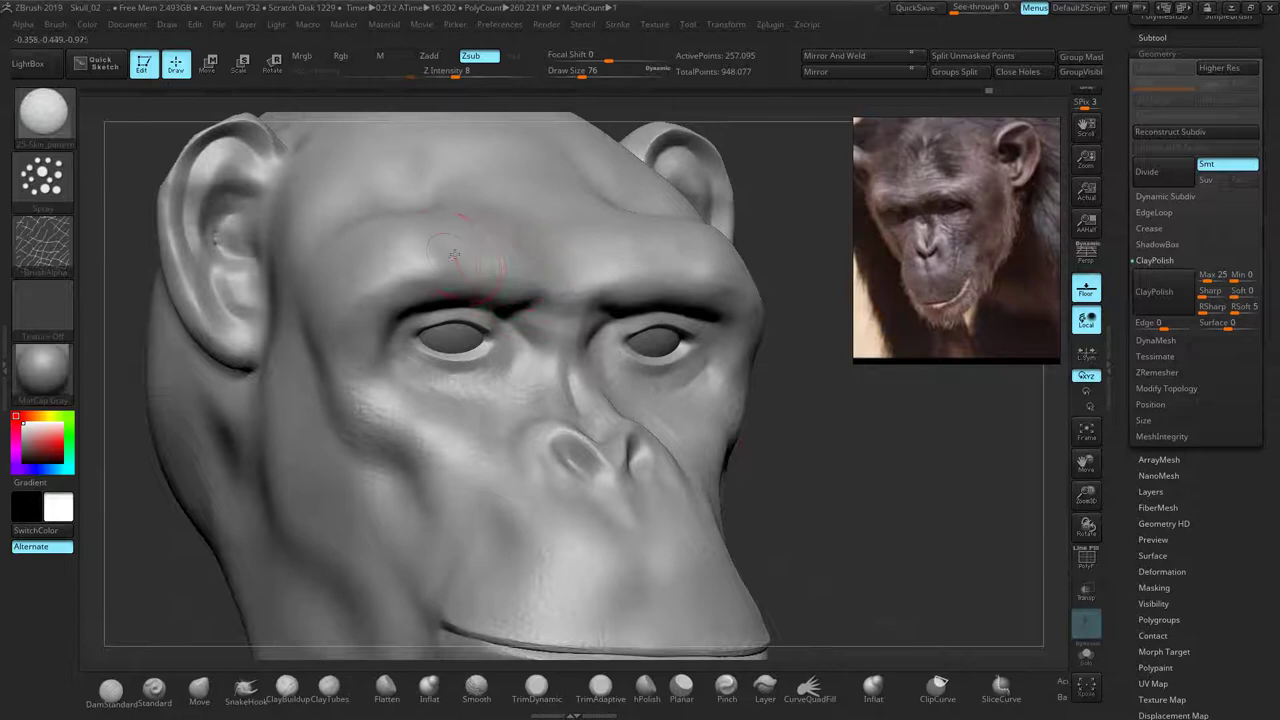
Undo the last stroke, set the Z Intensity to 16 and spray the skin pattern between the brows
key(ctrl+z)
drag(455, 75, 468, 76)
drag(567, 336, 556, 279)
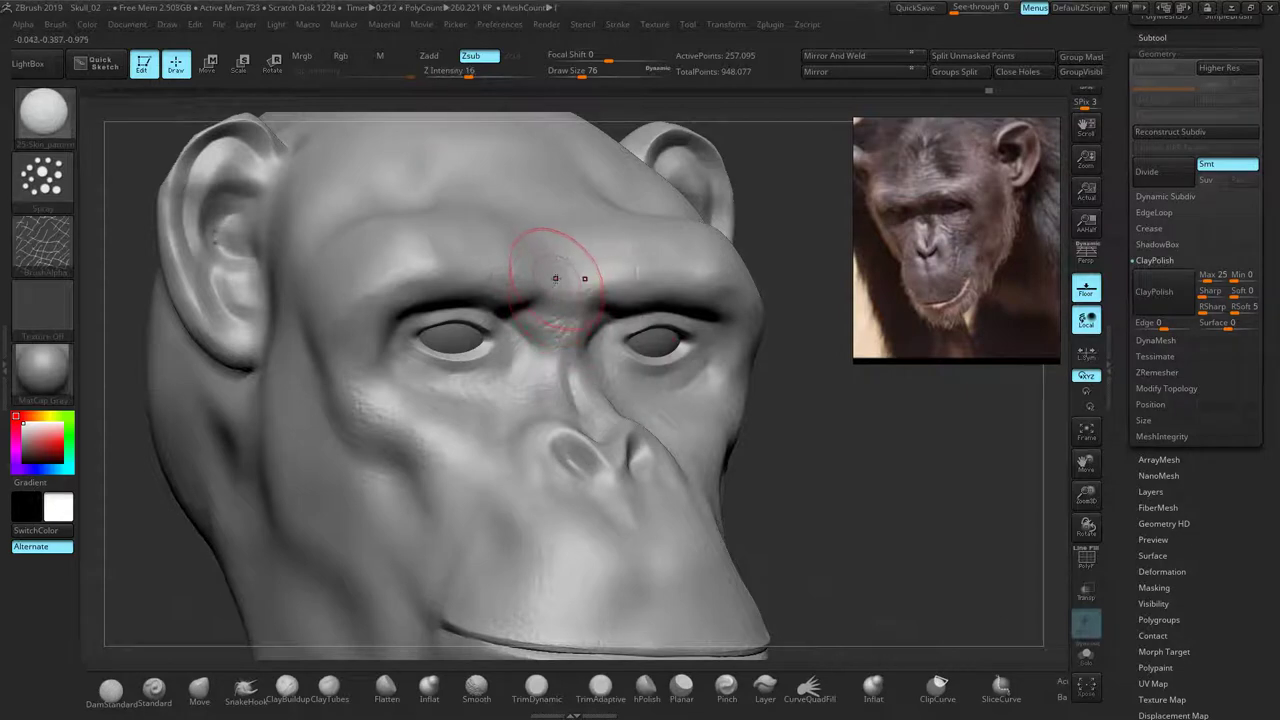
drag(829, 423, 855, 400)
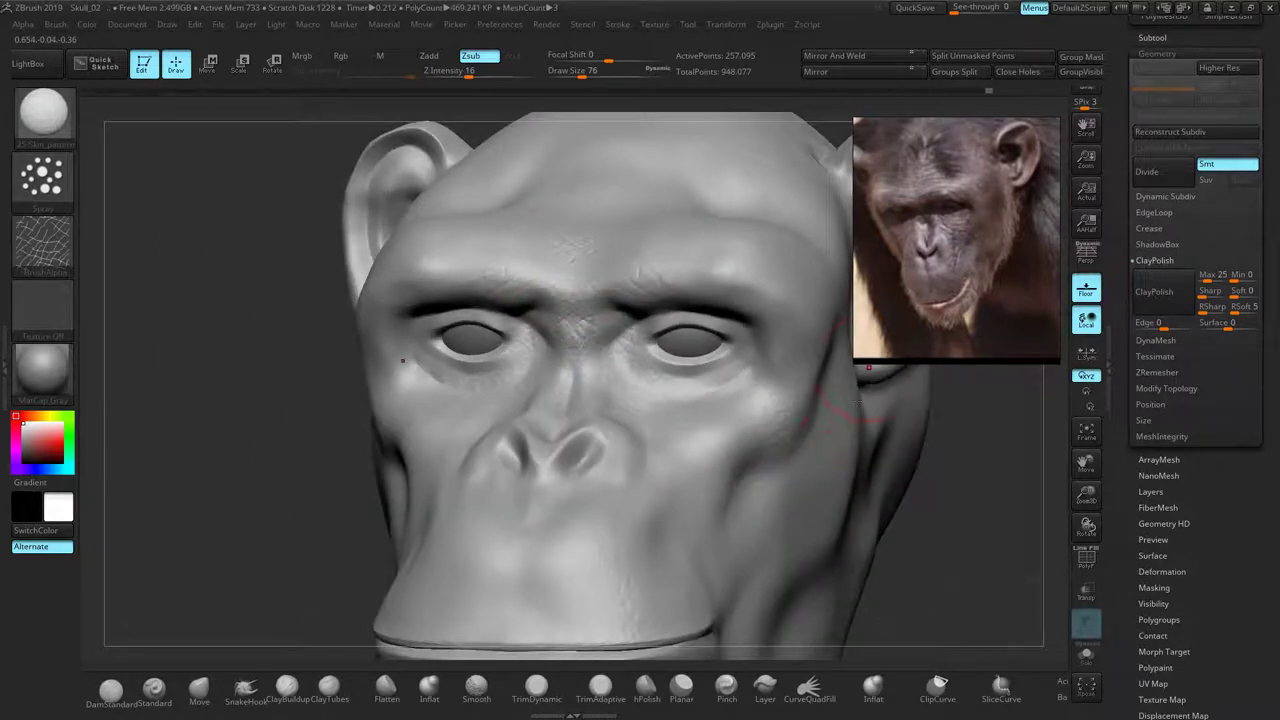
Spray wrinkled skin pattern onto both sides of the chin, undoing unwanted strokes
drag(703, 469, 702, 496)
key(ctrl+z)
mouse_move(290, 498)
mouse_down()
mouse_move(690, 525)
mouse_move(750, 560)
mouse_move(766, 451)
mouse_move(680, 415)
mouse_up()
mouse_move(585, 475)
mouse_down()
mouse_move(578, 512)
mouse_move(582, 492)
mouse_up()
key(ctrl+z)
drag(771, 536, 705, 526)
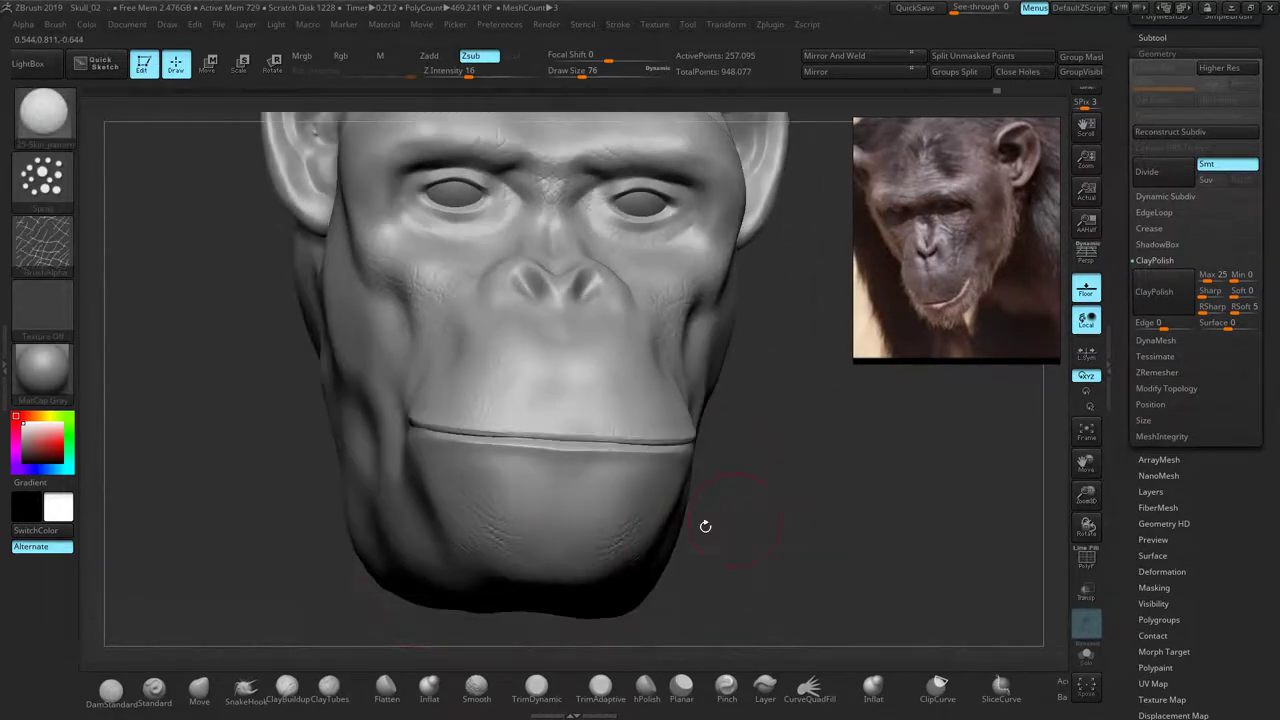
mouse_move(757, 449)
mouse_down()
mouse_move(731, 377)
mouse_move(773, 411)
mouse_up()
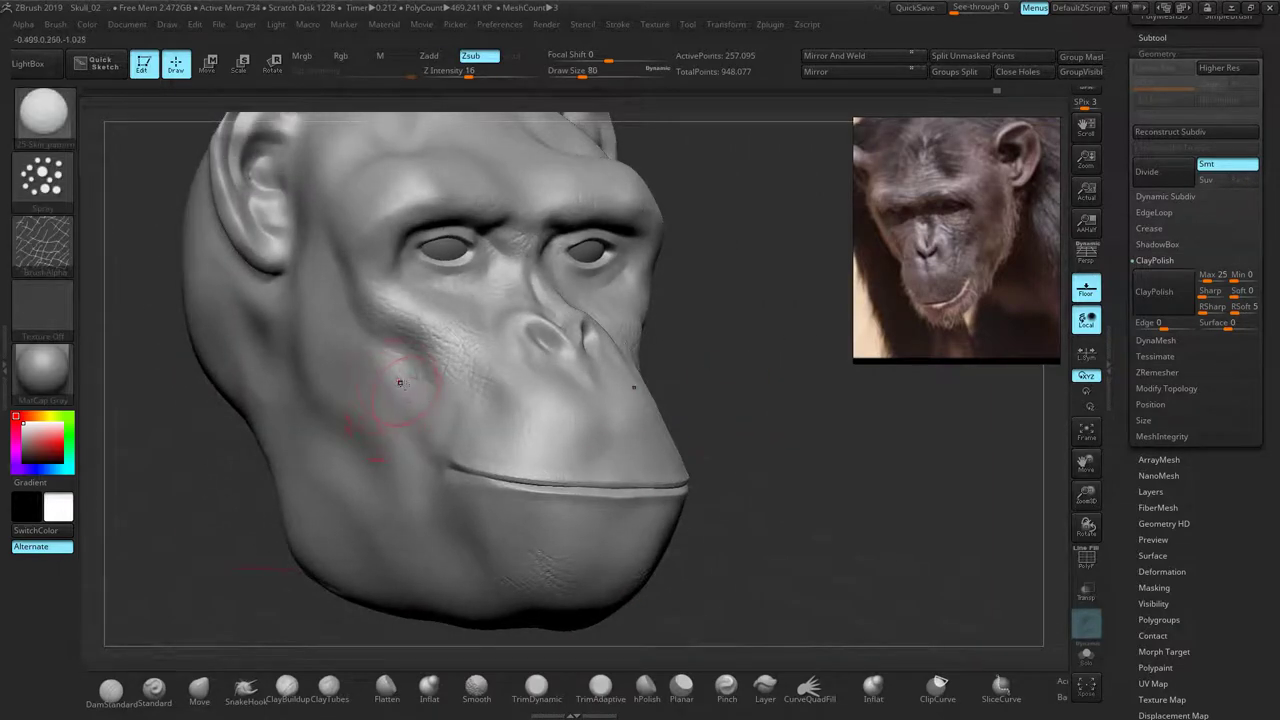
mouse_move(348, 386)
mouse_down()
mouse_move(352, 400)
mouse_move(357, 384)
mouse_up()
key(ctrl+z)
drag(775, 388, 726, 384)
key(ctrl+z)
Set the Z Intensity to 7 and spray faint skin pattern over the forehead at draw size 136, undoing unwanted strokes
mouse_move(766, 423)
mouse_down()
mouse_move(700, 425)
mouse_move(625, 348)
mouse_up()
click(454, 76)
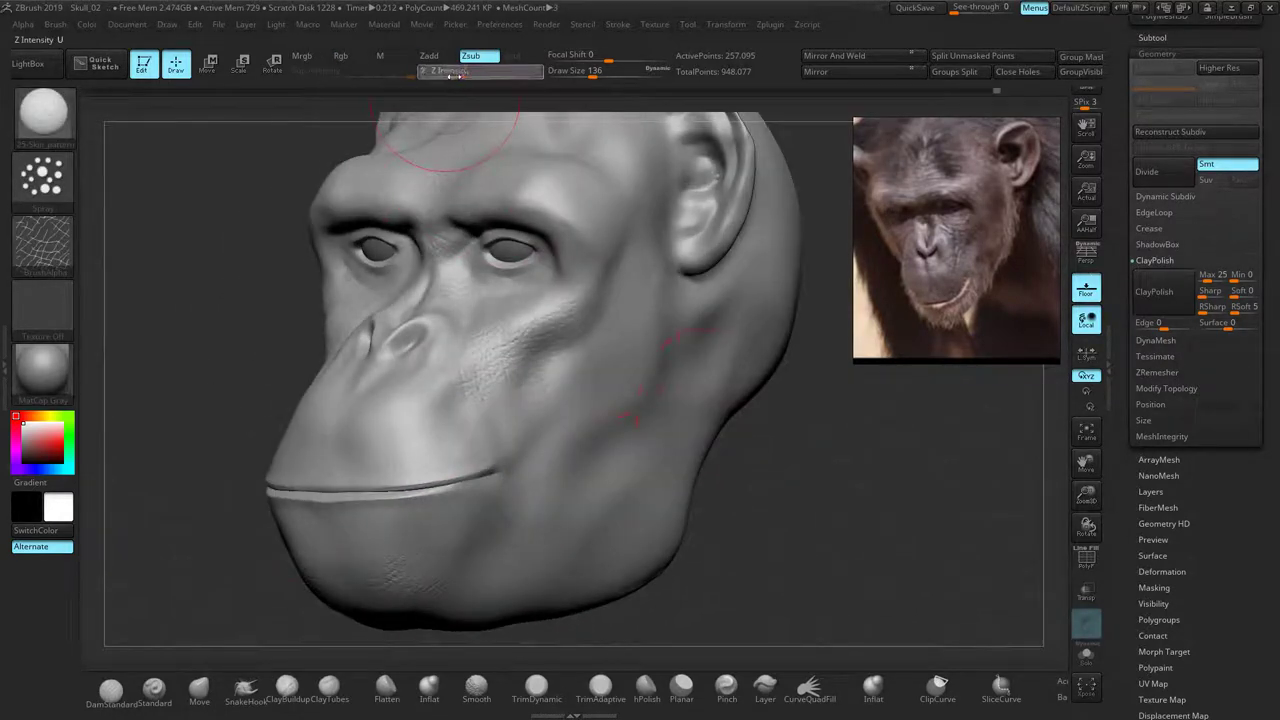
drag(728, 447, 760, 457)
alt+drag(762, 378, 780, 529)
drag(462, 318, 402, 338)
mouse_move(245, 278)
mouse_down()
mouse_move(449, 289)
mouse_move(437, 306)
mouse_up()
key(ctrl+z)
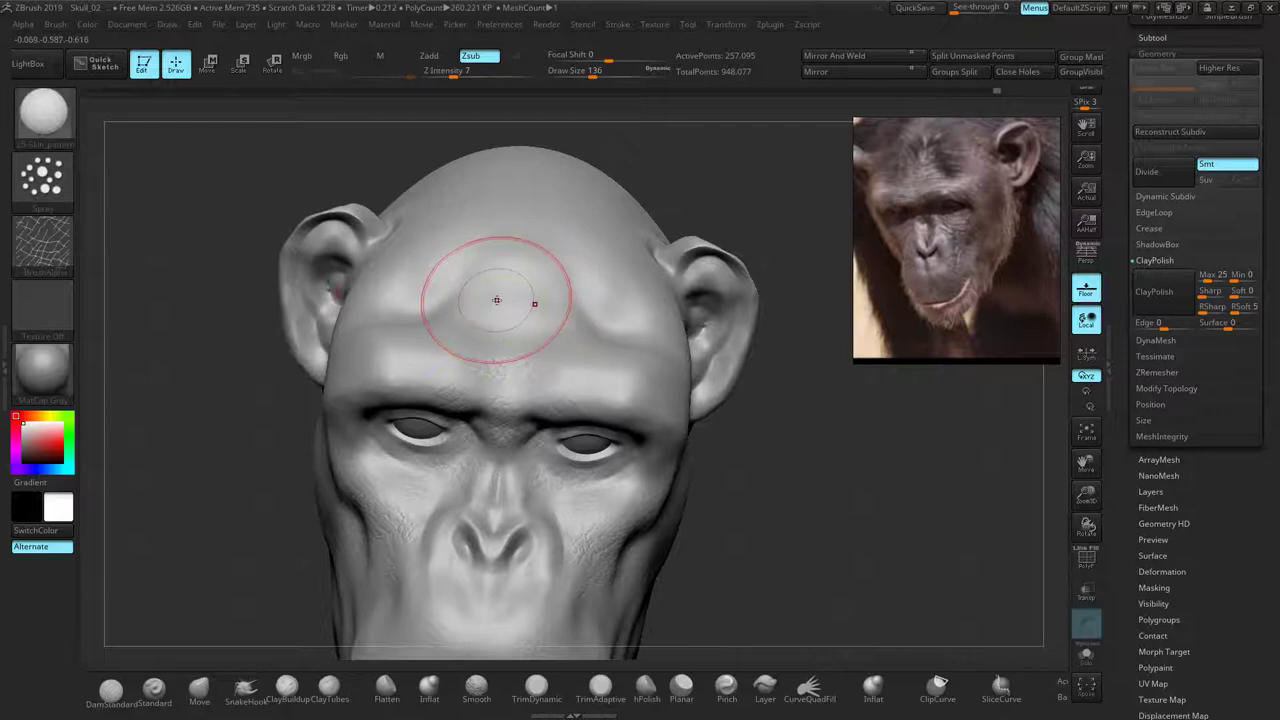
mouse_move(164, 404)
mouse_down()
mouse_move(210, 402)
mouse_move(325, 350)
mouse_move(400, 350)
mouse_up()
alt+drag(735, 500, 709, 349)
mouse_move(650, 380)
mouse_down()
mouse_move(713, 401)
mouse_move(747, 445)
mouse_up()
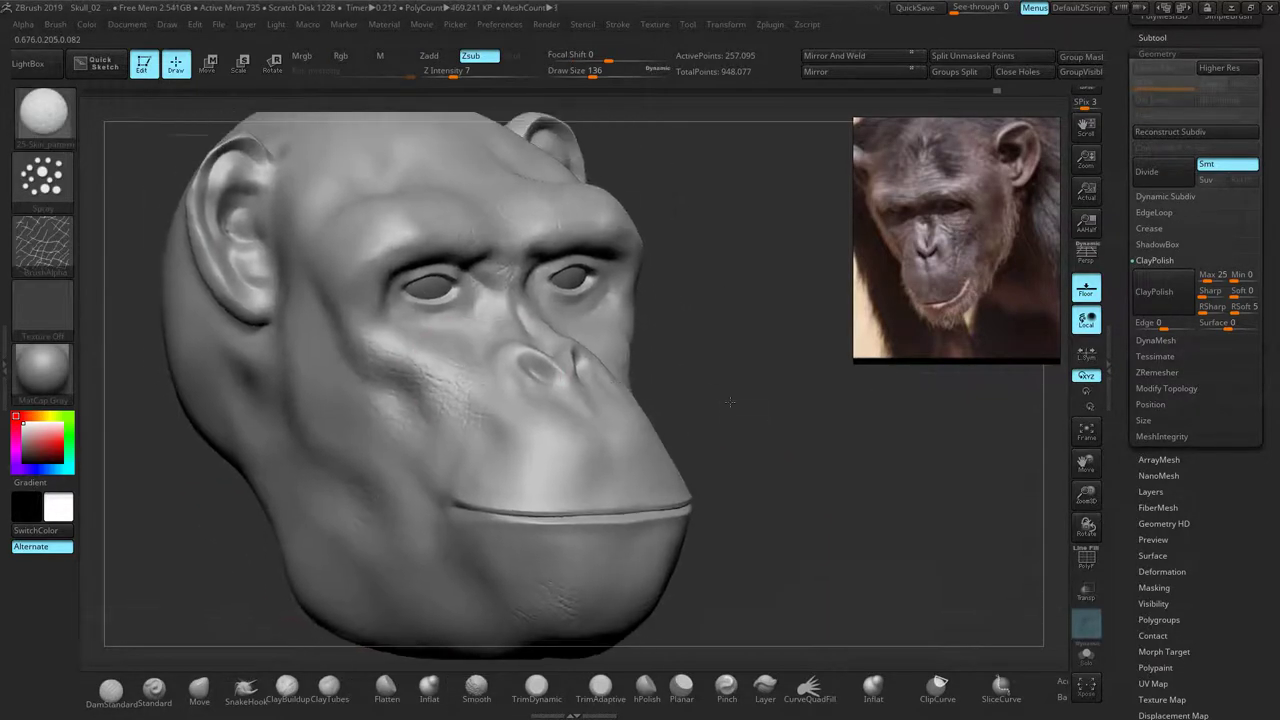
Load the brush preset 14-Photo_rou_pores.ZBP from the Skin folder
click(44, 130)
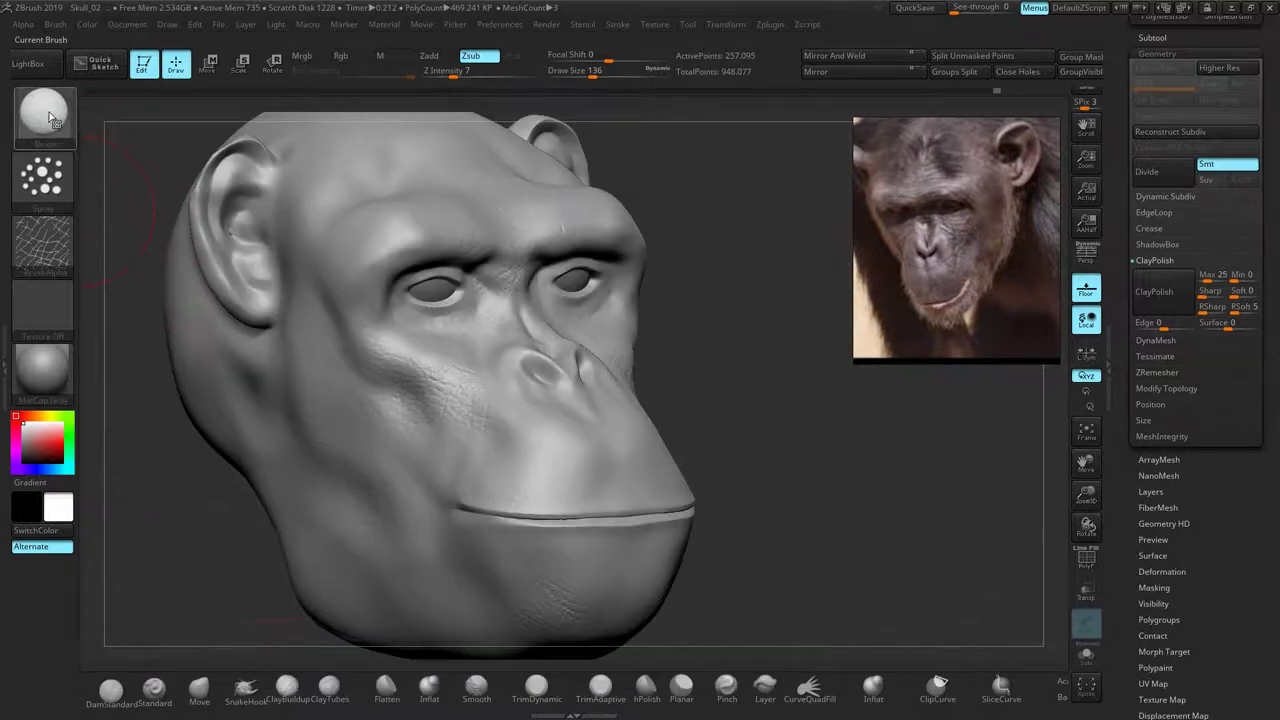
key(b)
click(134, 639)
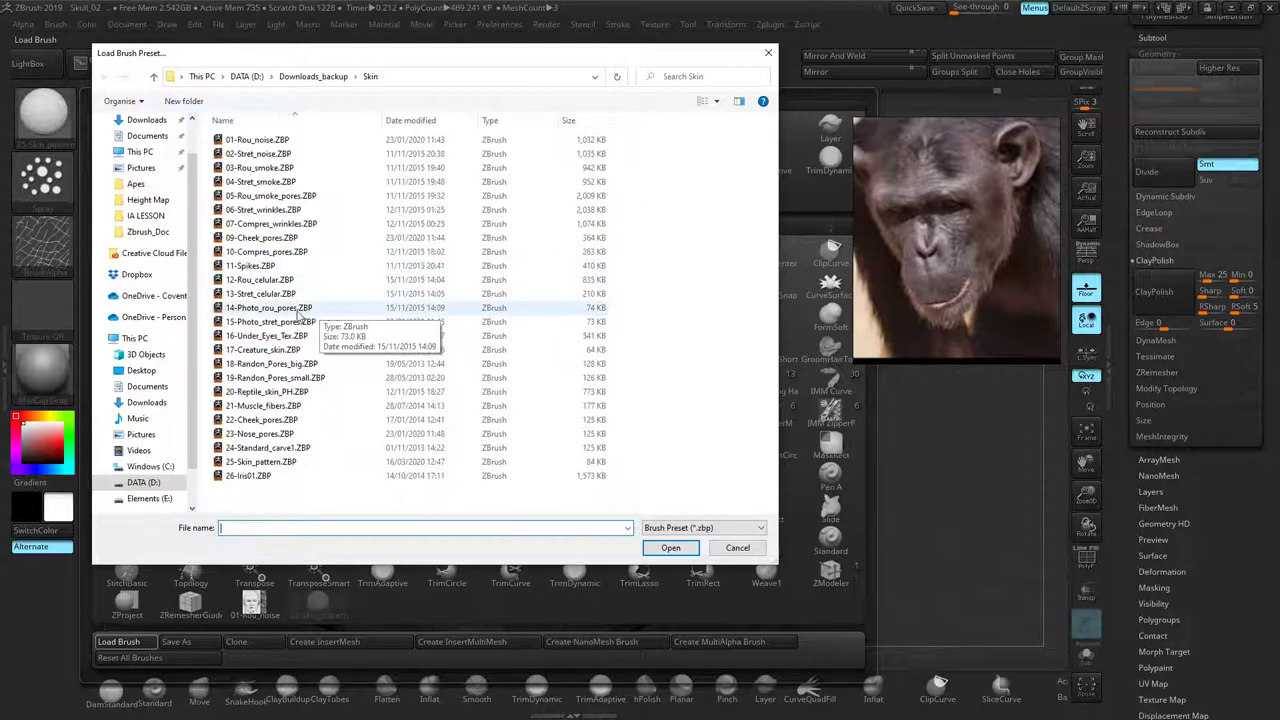
double_click(293, 309)
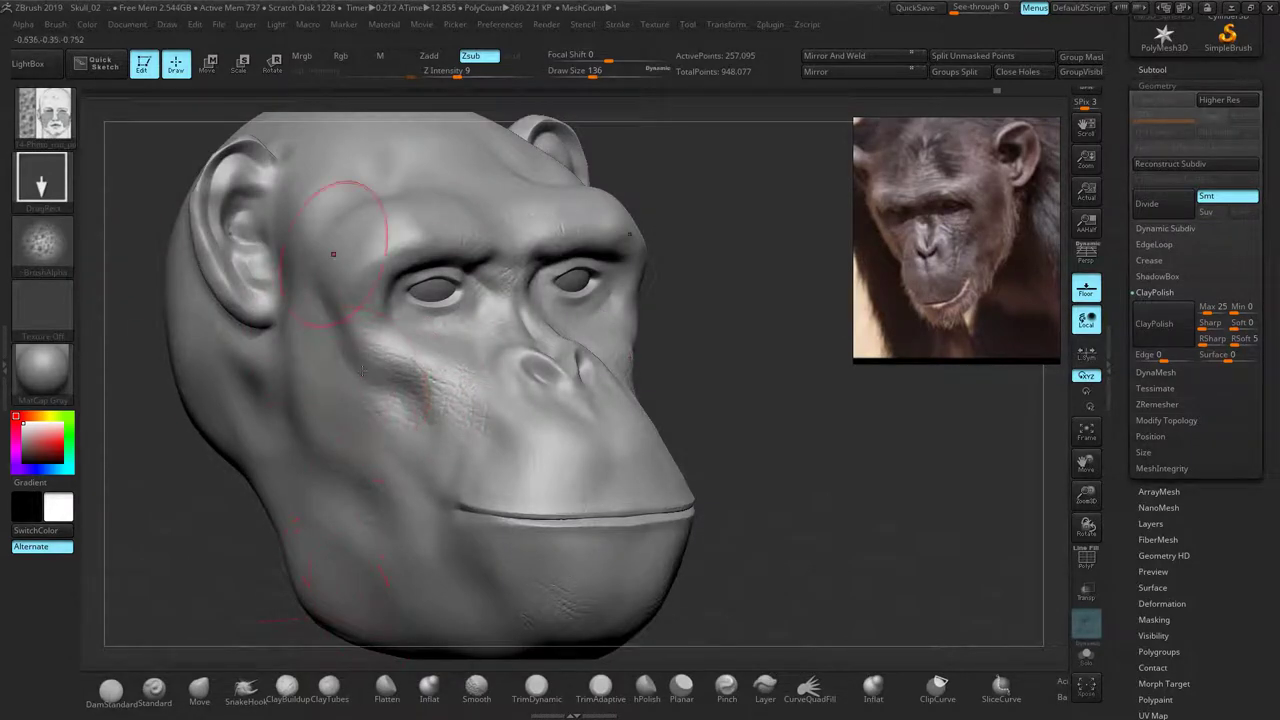
Set the Z Intensity to 32 and stamp the pore texture onto the cheek and jaw, undoing unwanted strokes
drag(458, 74, 484, 74)
drag(774, 404, 690, 440)
mouse_move(428, 384)
mouse_down()
mouse_move(440, 444)
mouse_move(456, 446)
mouse_move(466, 414)
mouse_up()
key(ctrl+z)
drag(754, 380, 620, 420)
drag(825, 466, 787, 470)
ctrl+right_click(787, 468)
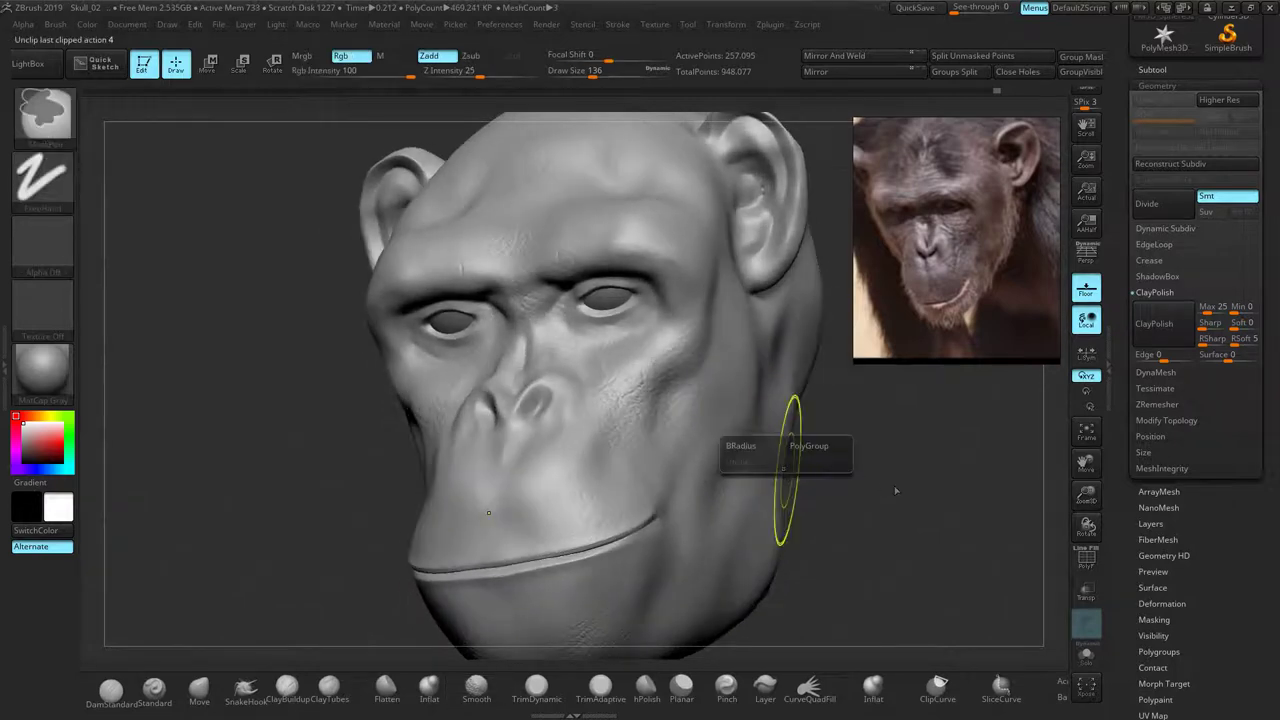
ctrl+right_drag(862, 438, 880, 500)
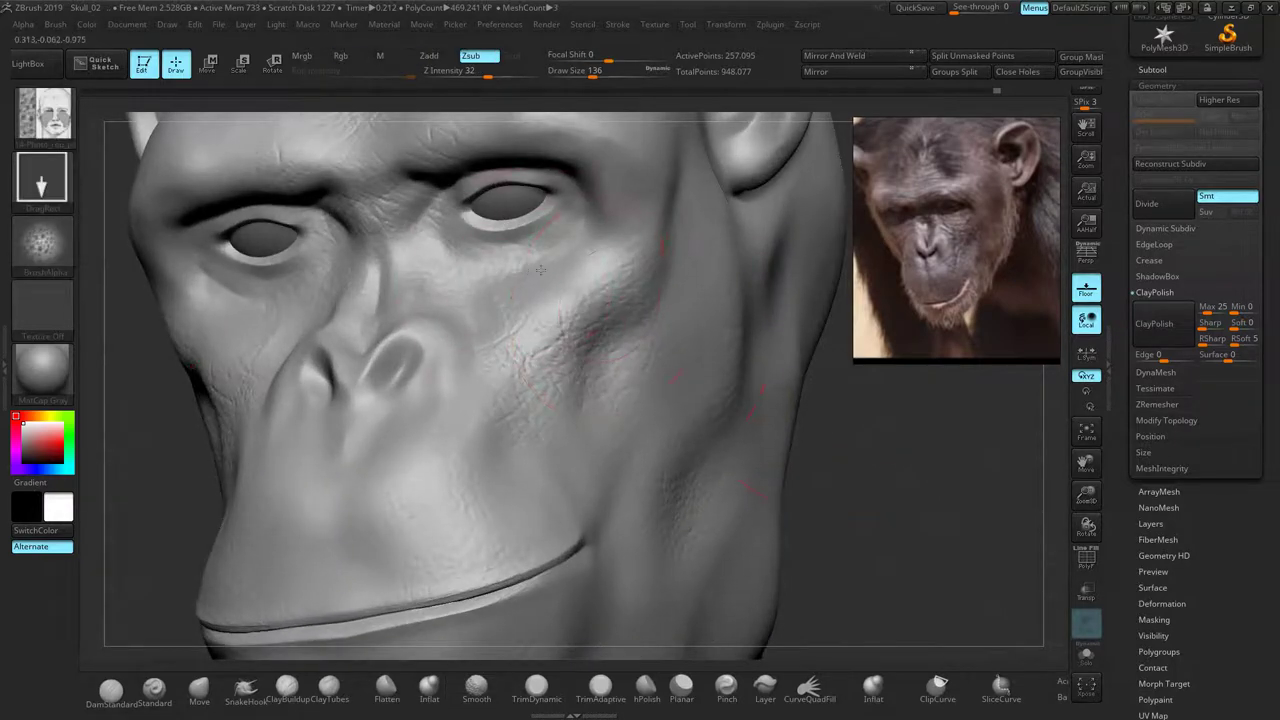
Stamp more pore texture under the eye and across the cheek fold
drag(552, 269, 500, 288)
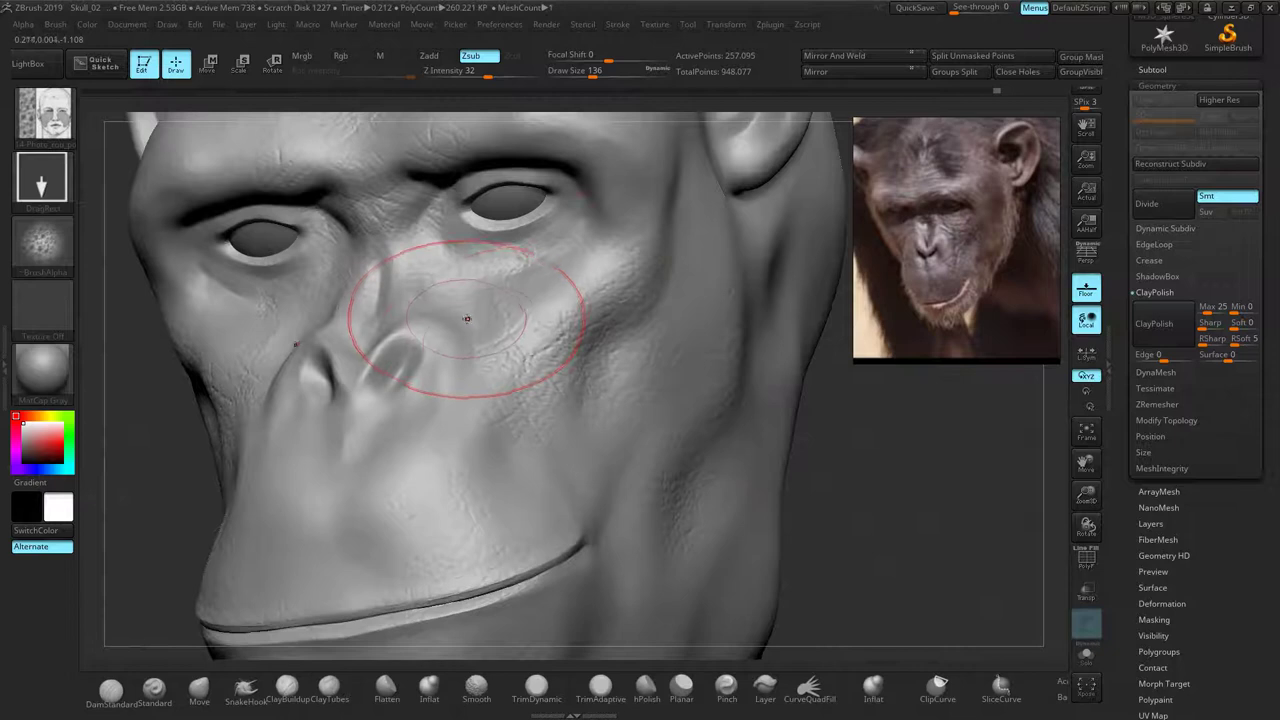
drag(596, 367, 610, 365)
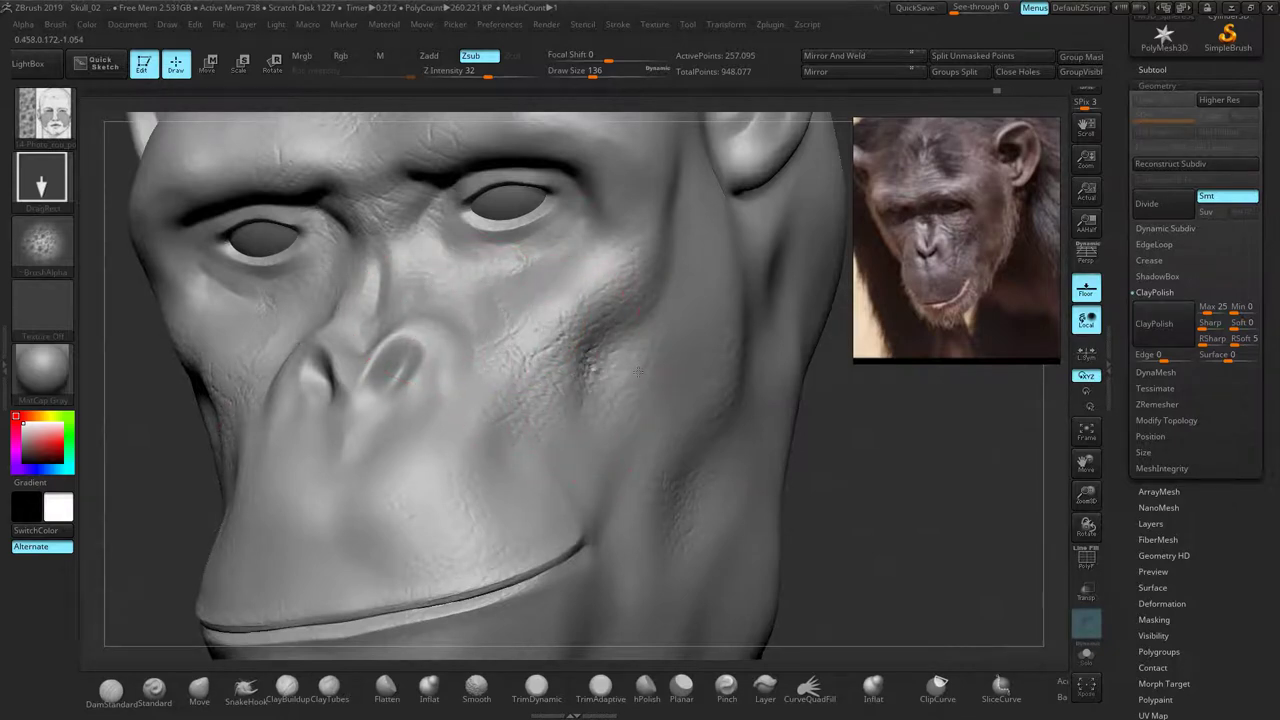
mouse_move(631, 372)
right_down()
mouse_move(780, 385)
mouse_move(791, 420)
mouse_move(660, 433)
mouse_move(648, 422)
right_up()
alt+right_drag(648, 422, 509, 415)
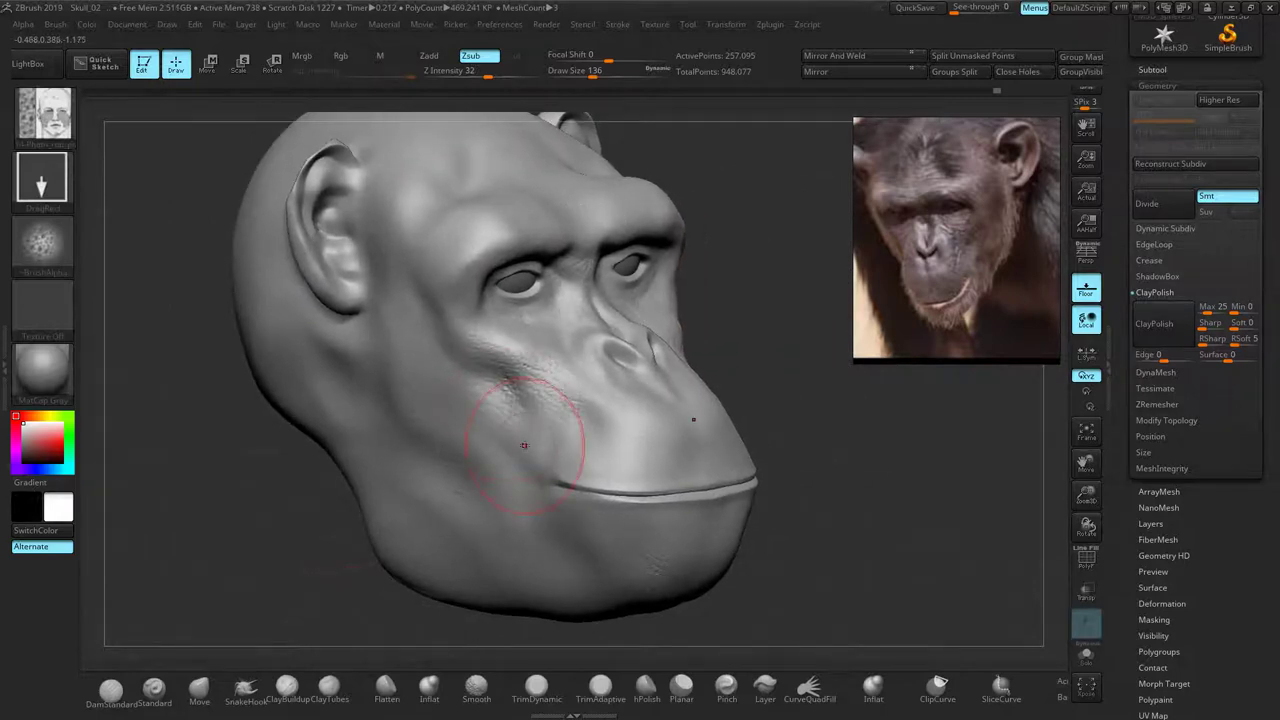
Load the brush preset 24-Standard_carve1.ZBP from the Skin folder
click(50, 138)
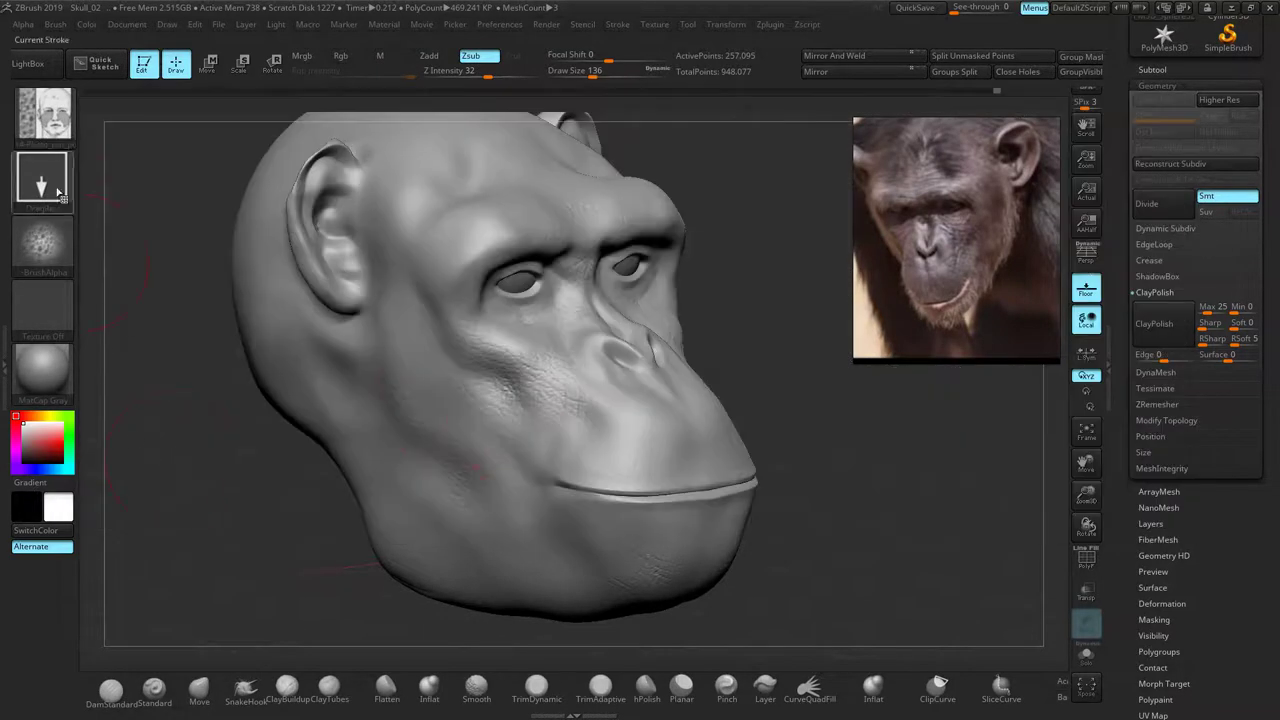
click(50, 132)
click(117, 513)
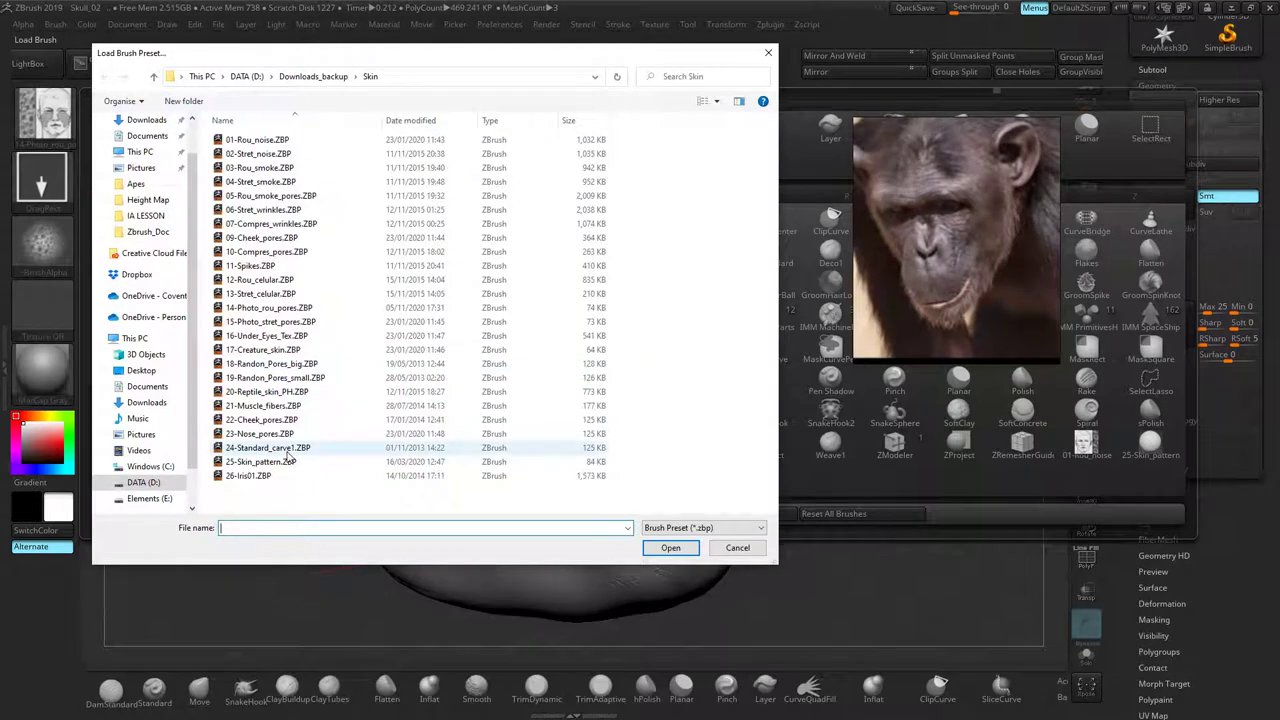
click(248, 475)
shift+click(270, 140)
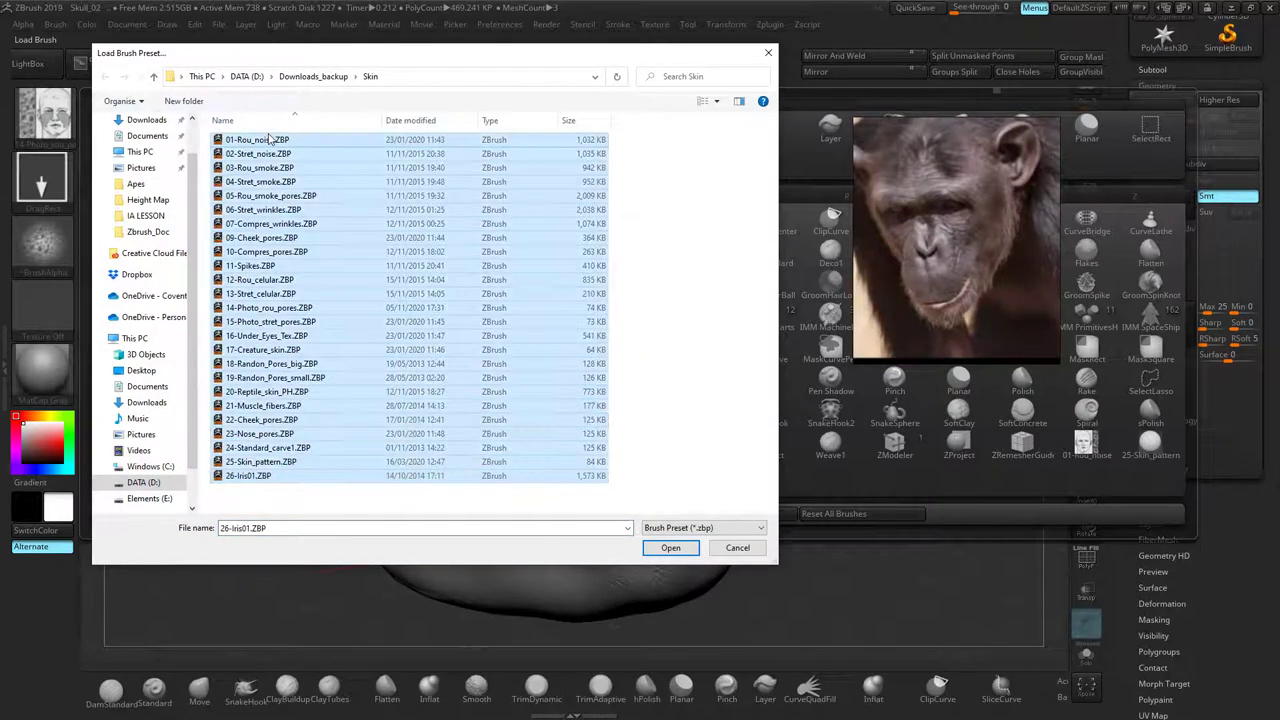
click(274, 504)
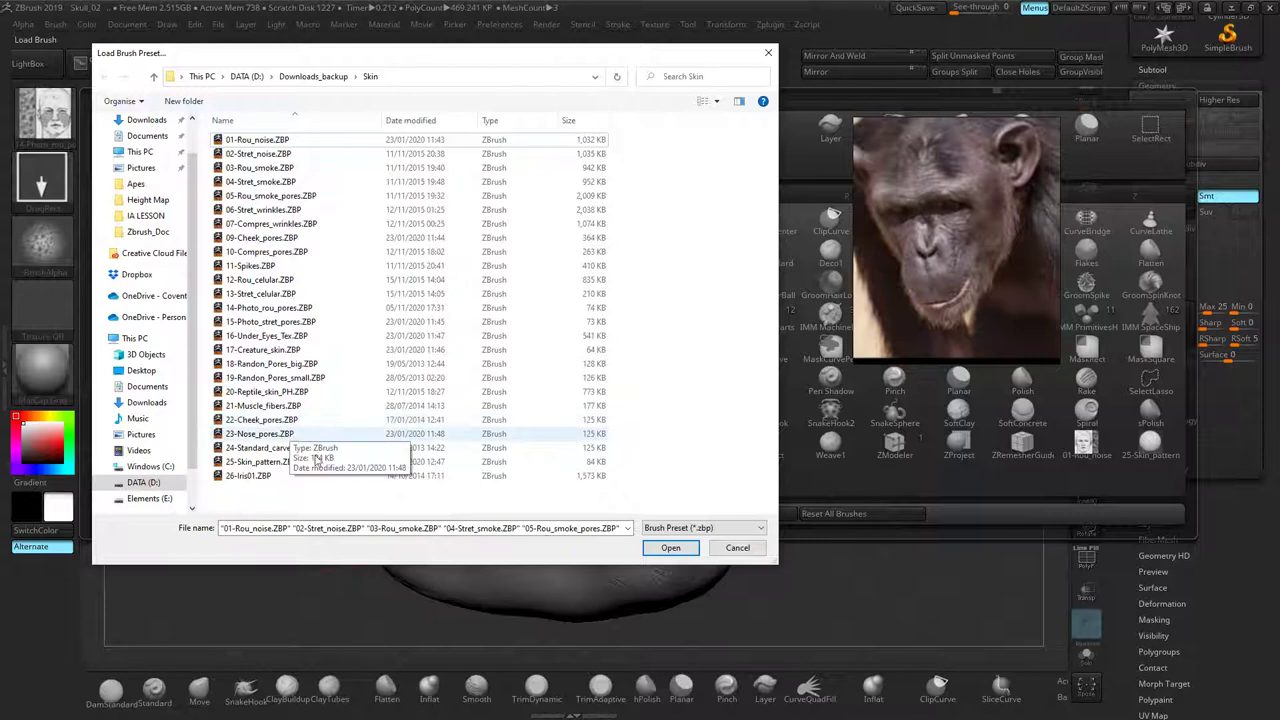
double_click(306, 452)
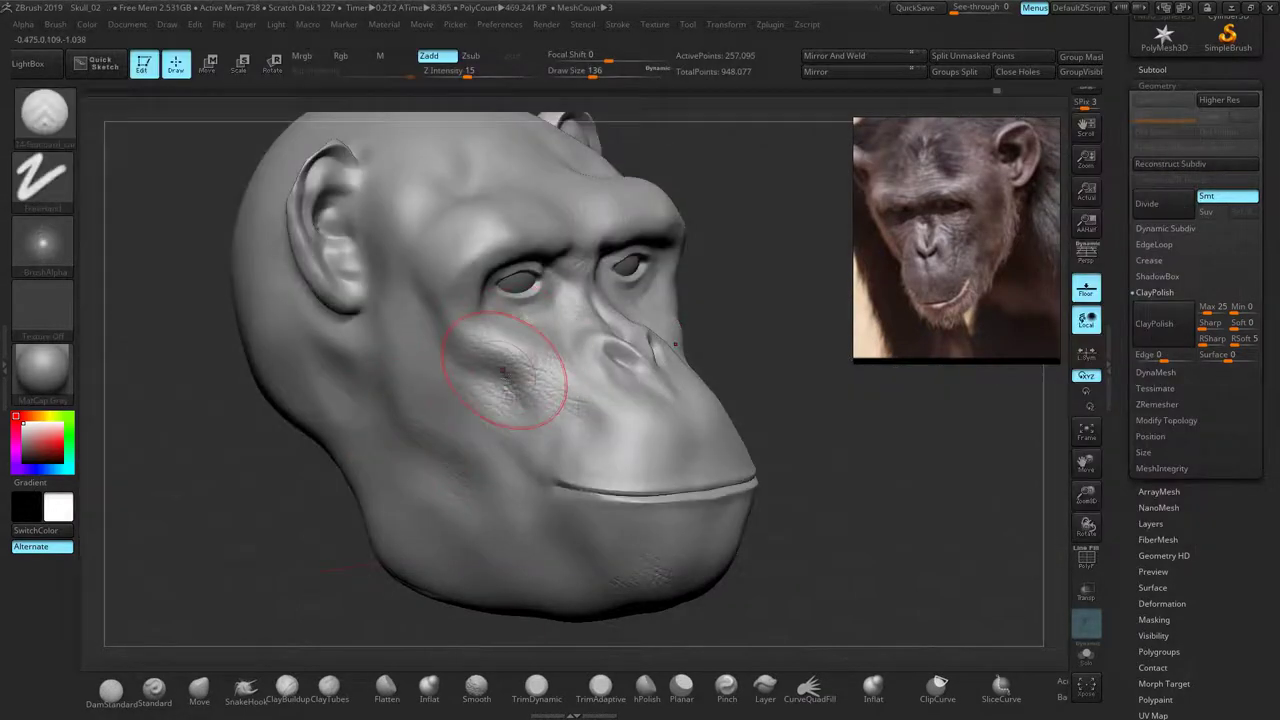
Try carve strokes on the cheek, brow and muzzle at draw size 136, undoing each one
drag(493, 403, 464, 424)
key(ctrl+z)
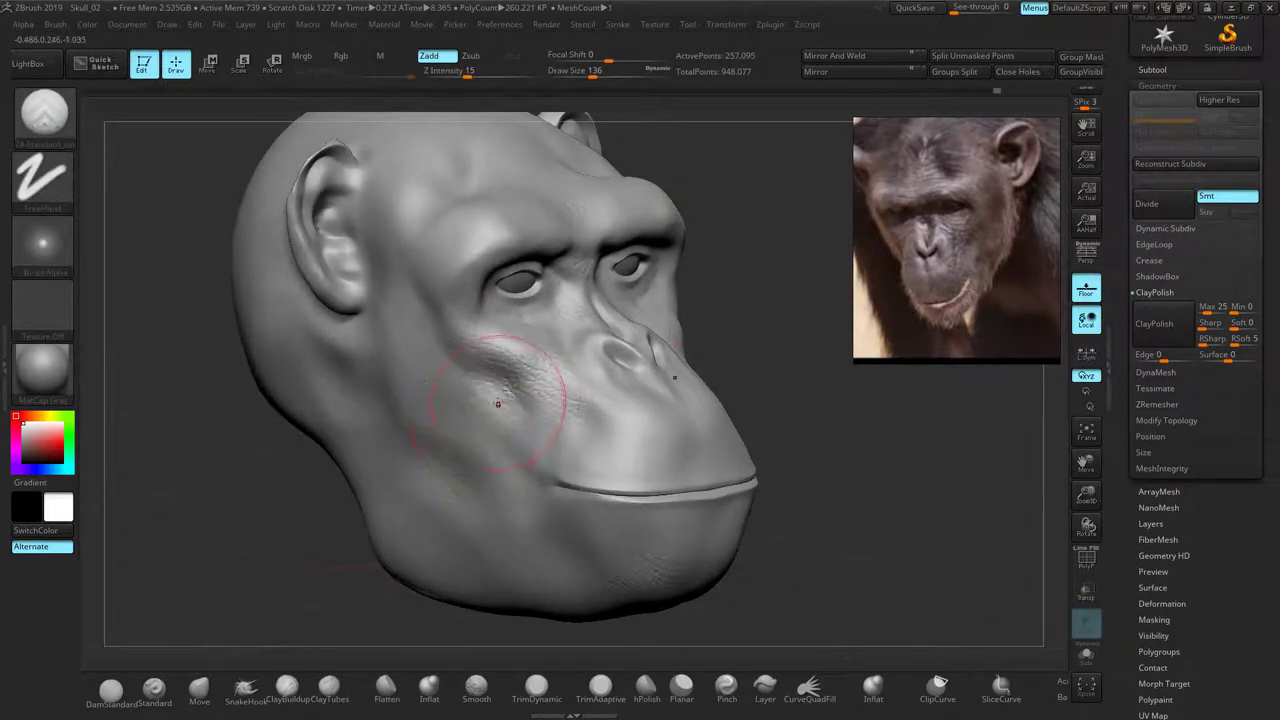
drag(508, 217, 440, 262)
key(ctrl+z)
drag(600, 409, 631, 437)
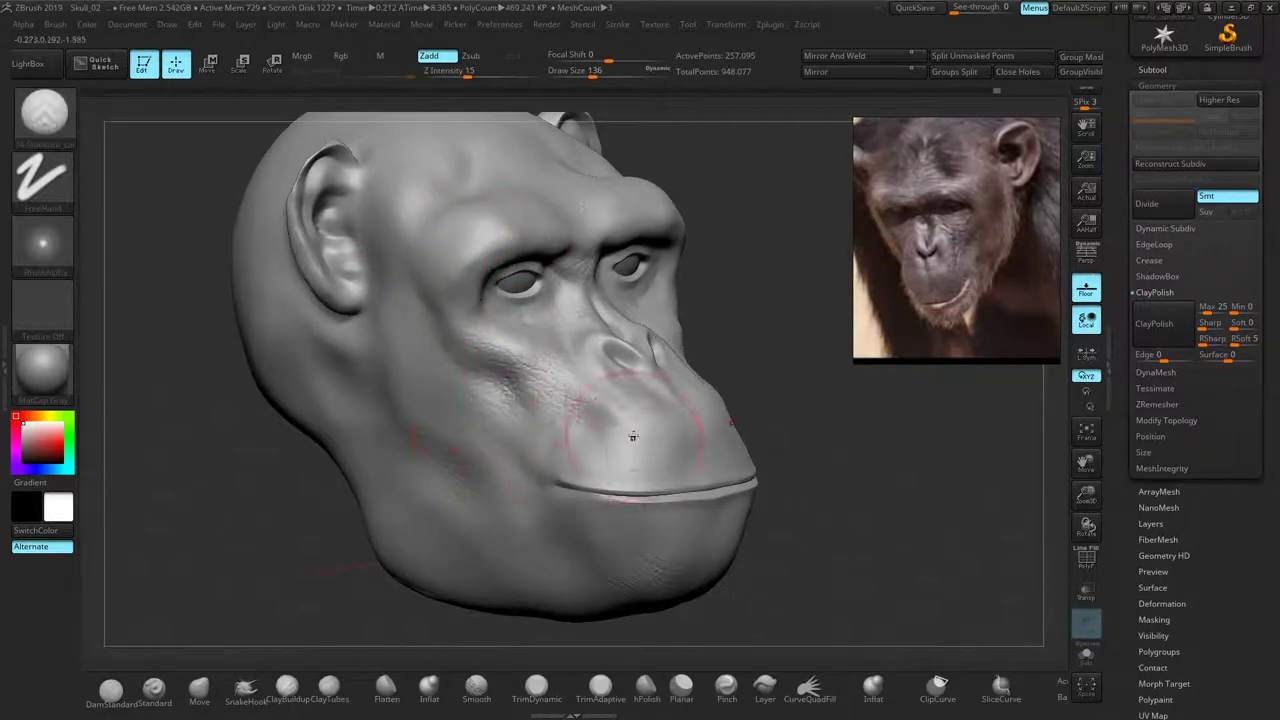
key(ctrl+z)
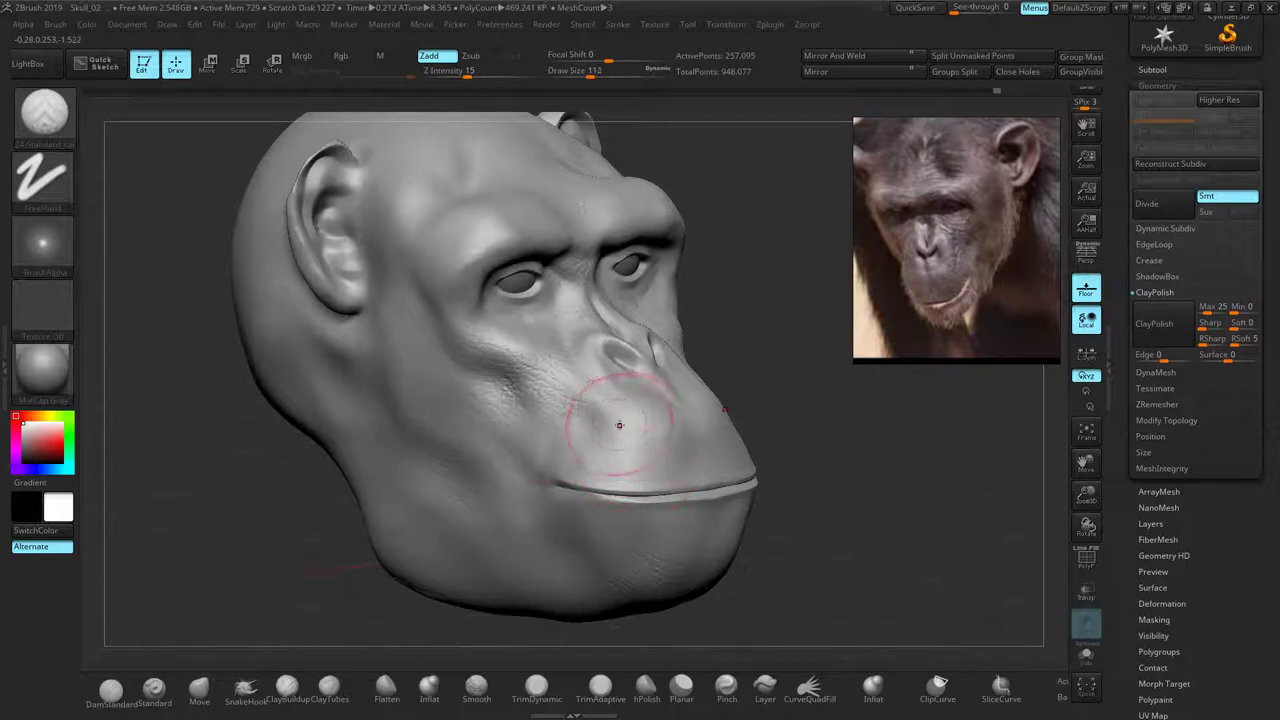
Reduce the draw size to 44 and sculpt fine creases beside the nostrils with the carve brush
key([)
key([)
key([)
key([)
key([)
drag(590, 346, 595, 359)
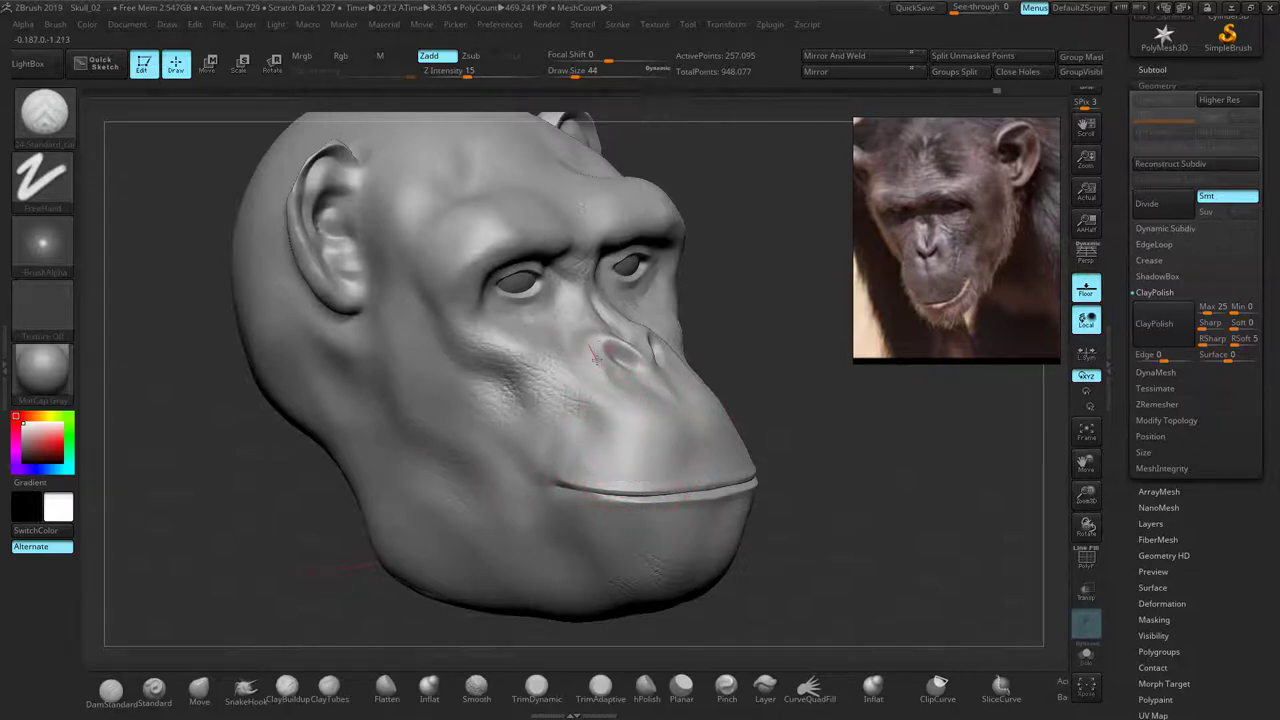
drag(770, 403, 753, 399)
mouse_move(683, 366)
shift+mouse_down()
mouse_move(683, 346)
mouse_move(672, 370)
mouse_move(678, 351)
mouse_move(701, 361)
shift+mouse_up()
drag(701, 317, 688, 309)
drag(345, 428, 515, 425)
Load the brush preset 20-Reptile_skin_PH.ZBP from the Skin folder
click(56, 138)
click(52, 140)
click(55, 134)
click(134, 516)
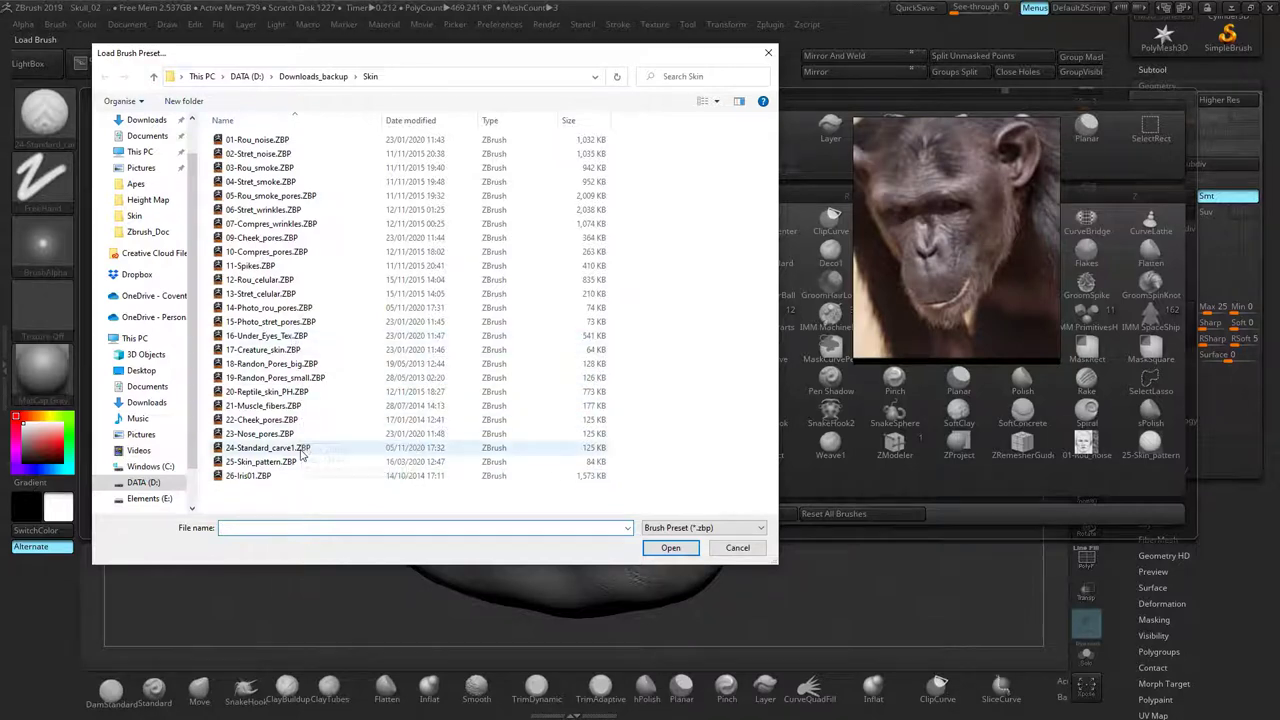
click(277, 394)
double_click(279, 399)
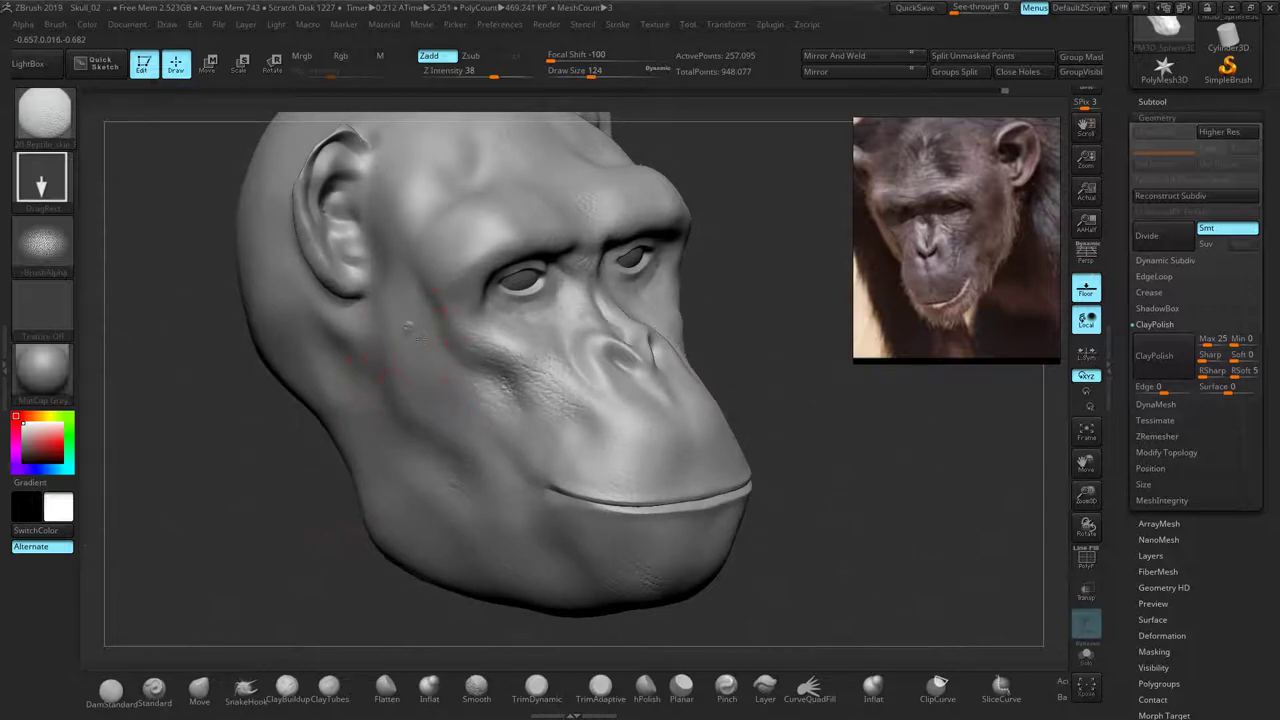
Try stamping the reptile skin texture across the cheek at Z Intensity 38, undoing the stamps
key(ctrl+z)
mouse_move(414, 279)
mouse_down()
mouse_move(506, 415)
mouse_move(570, 424)
mouse_move(606, 385)
mouse_up()
key(ctrl+z)
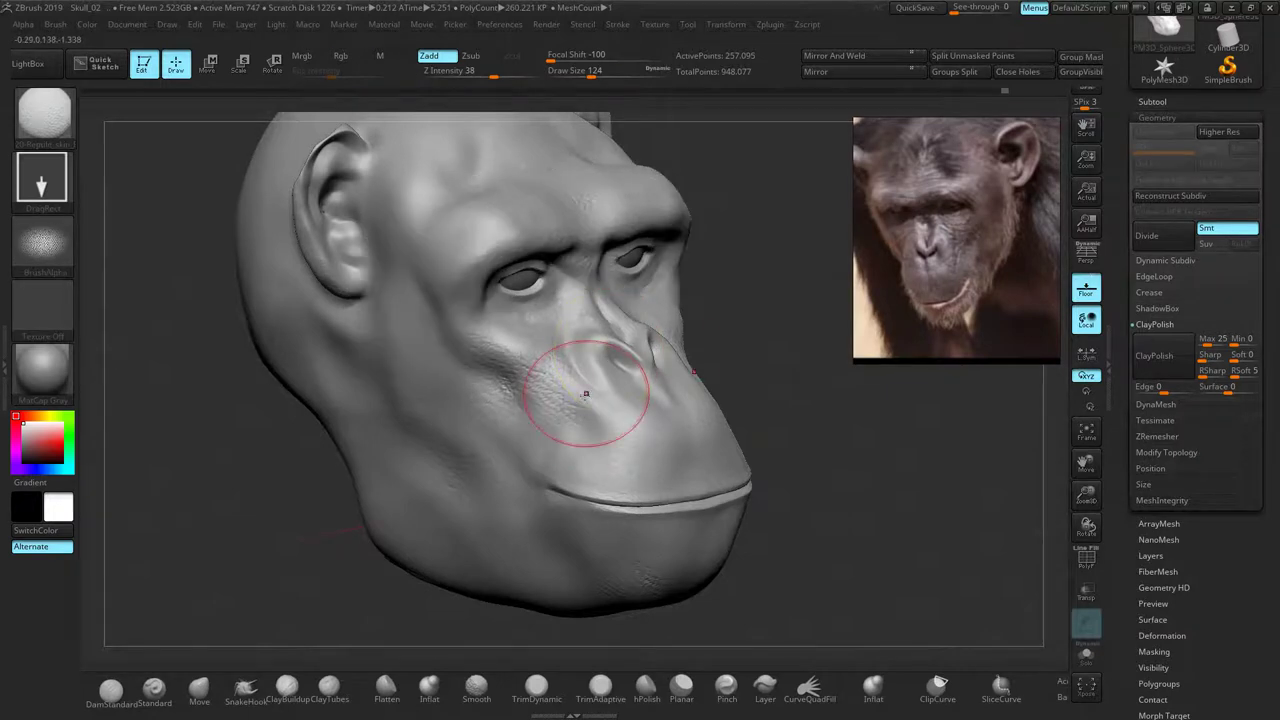
Set the Z Intensity to 6 and stamp faint reptile skin texture over the cheek, muzzle and chin
drag(480, 75, 451, 75)
drag(552, 403, 577, 454)
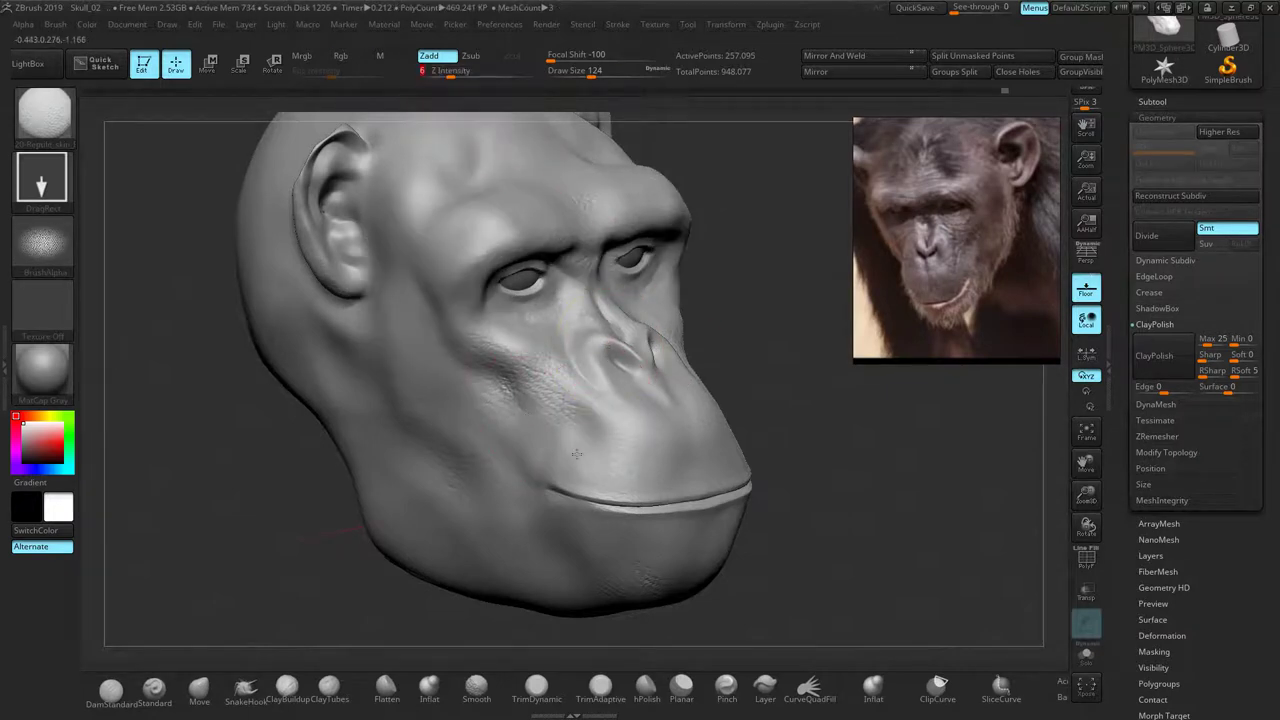
mouse_move(842, 396)
right_down()
mouse_move(786, 412)
mouse_move(806, 510)
mouse_move(726, 385)
right_up()
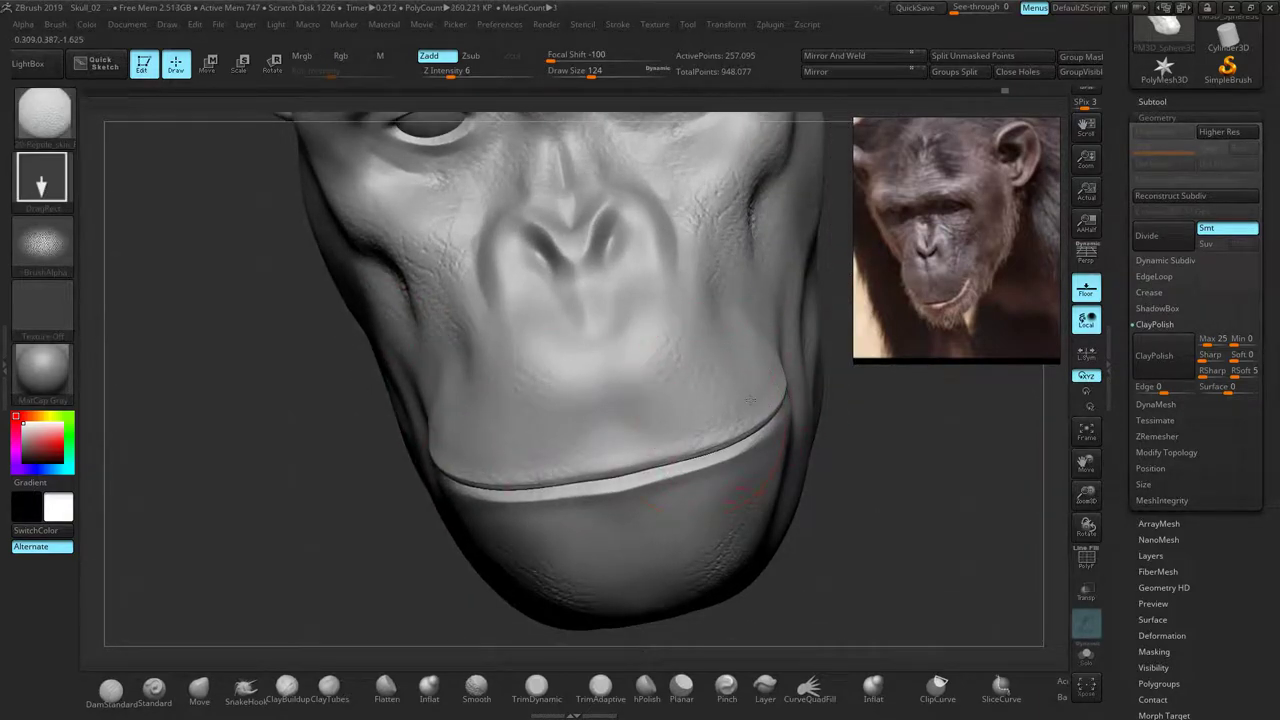
mouse_move(837, 419)
right_down()
mouse_move(856, 342)
mouse_move(840, 340)
right_up()
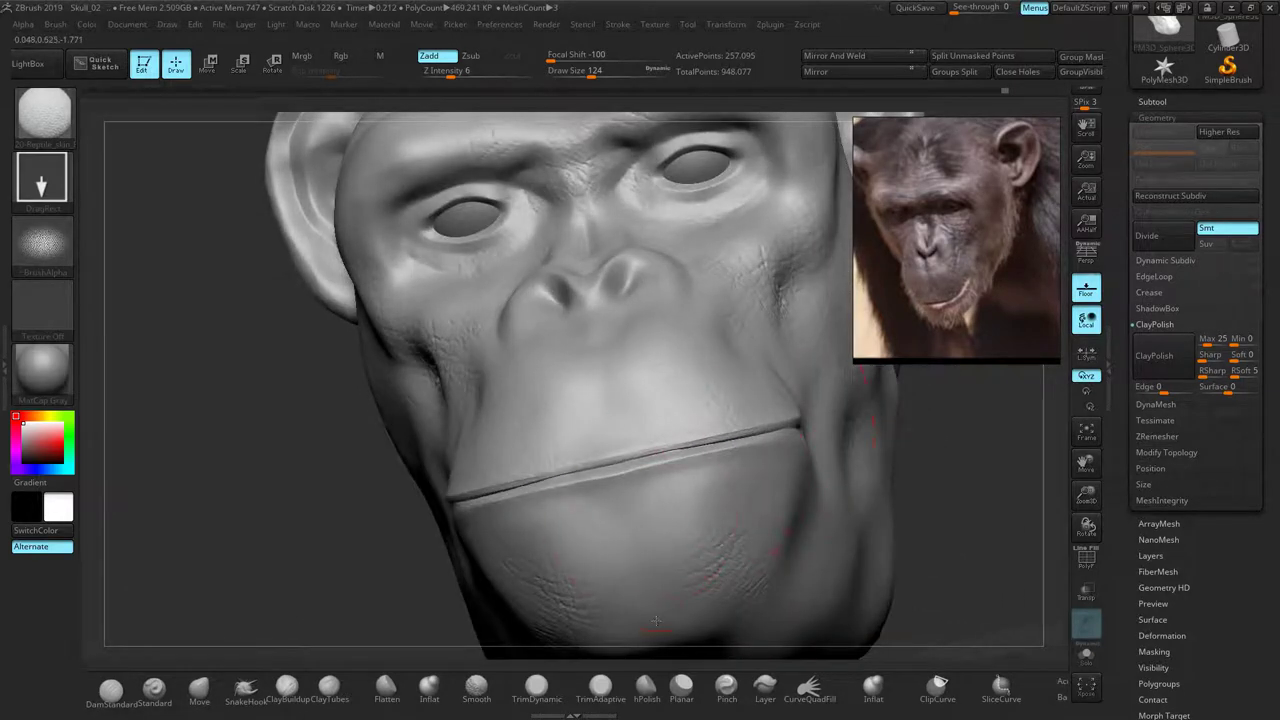
right_drag(359, 430, 520, 432)
ctrl+right_drag(690, 430, 684, 290)
alt+right_drag(684, 290, 744, 324)
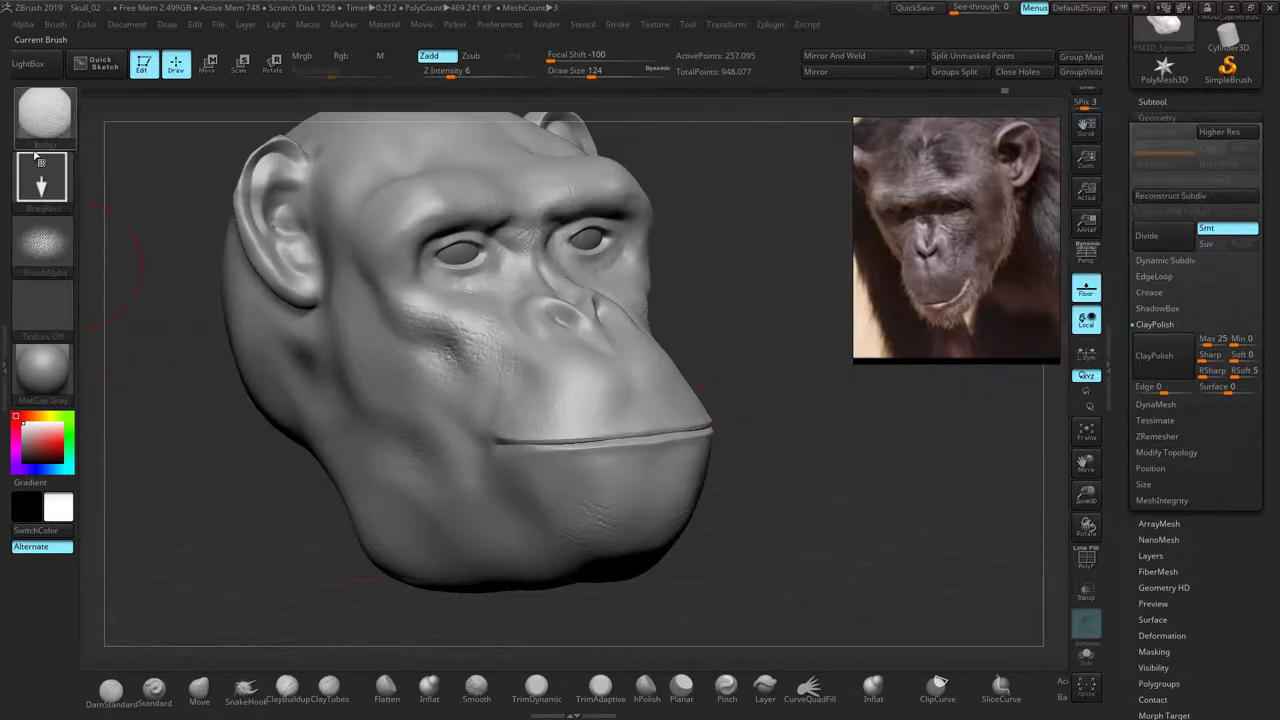
Load the brush preset 16-Under_Eyes_Tex.ZBP and stamp its texture beneath the eyes
click(38, 150)
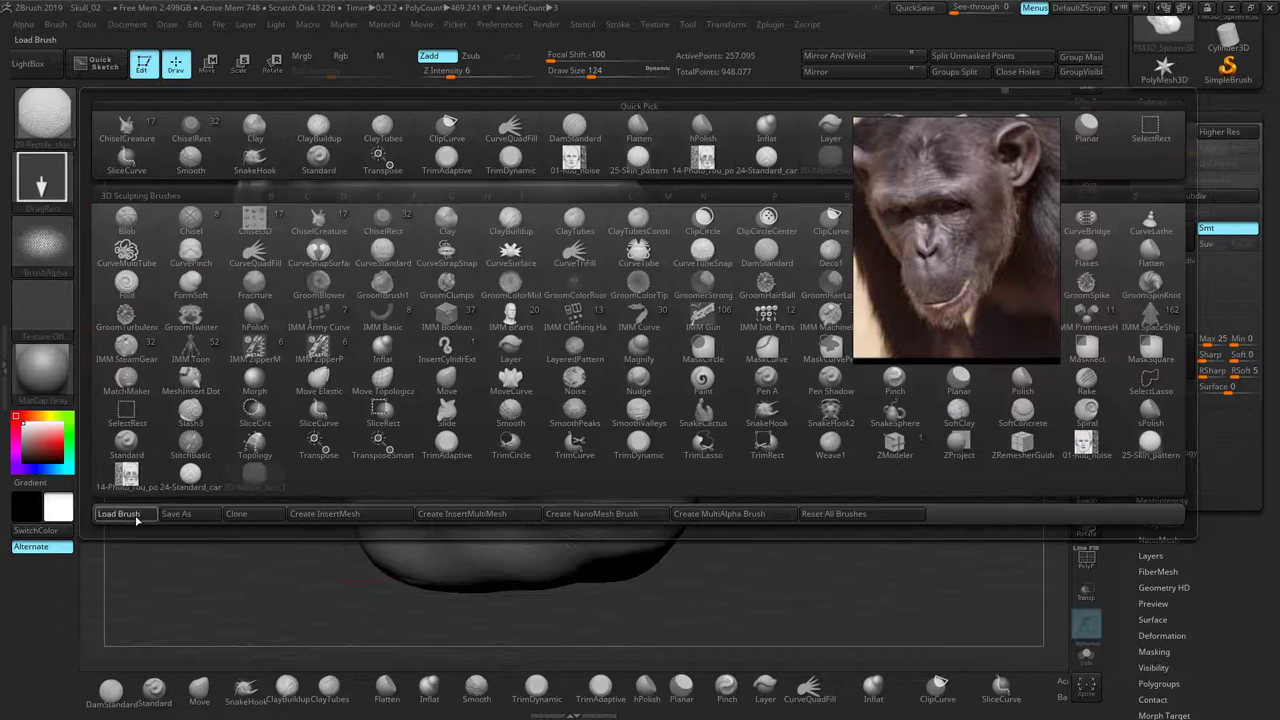
click(120, 515)
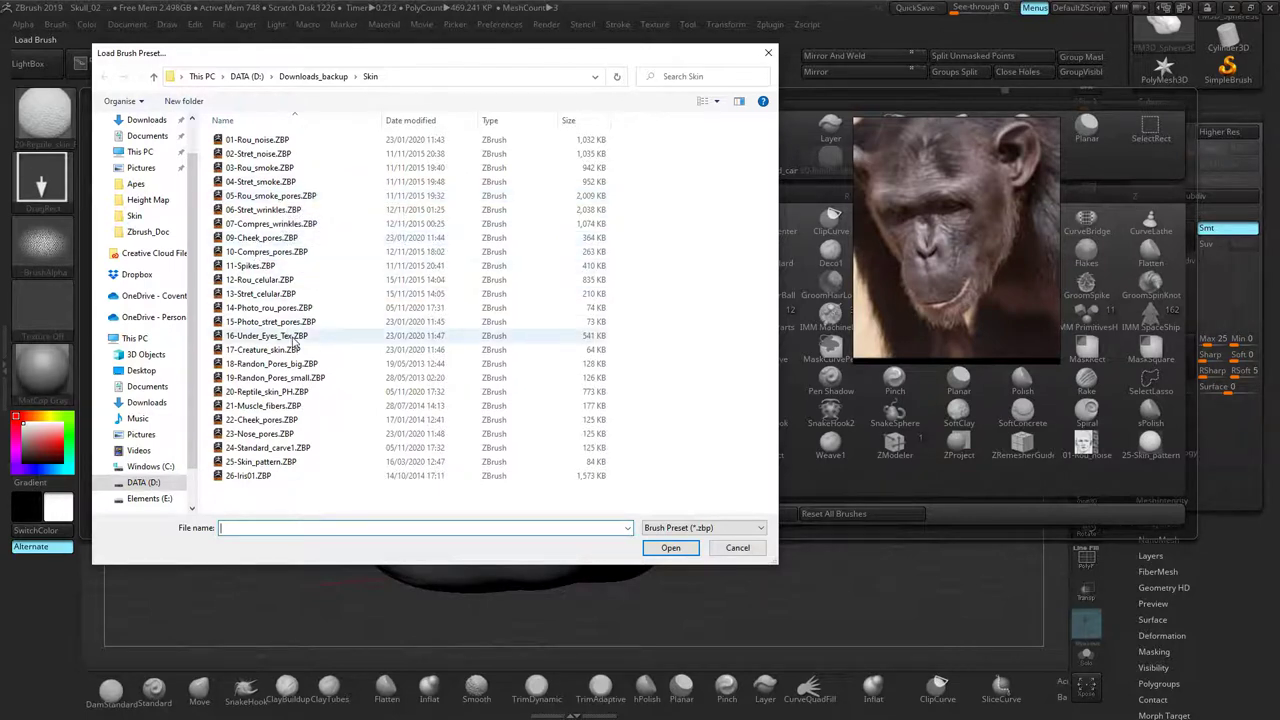
double_click(271, 341)
drag(822, 394, 737, 373)
mouse_move(737, 373)
ctrl+right_down()
mouse_move(779, 398)
mouse_move(833, 492)
ctrl+right_up()
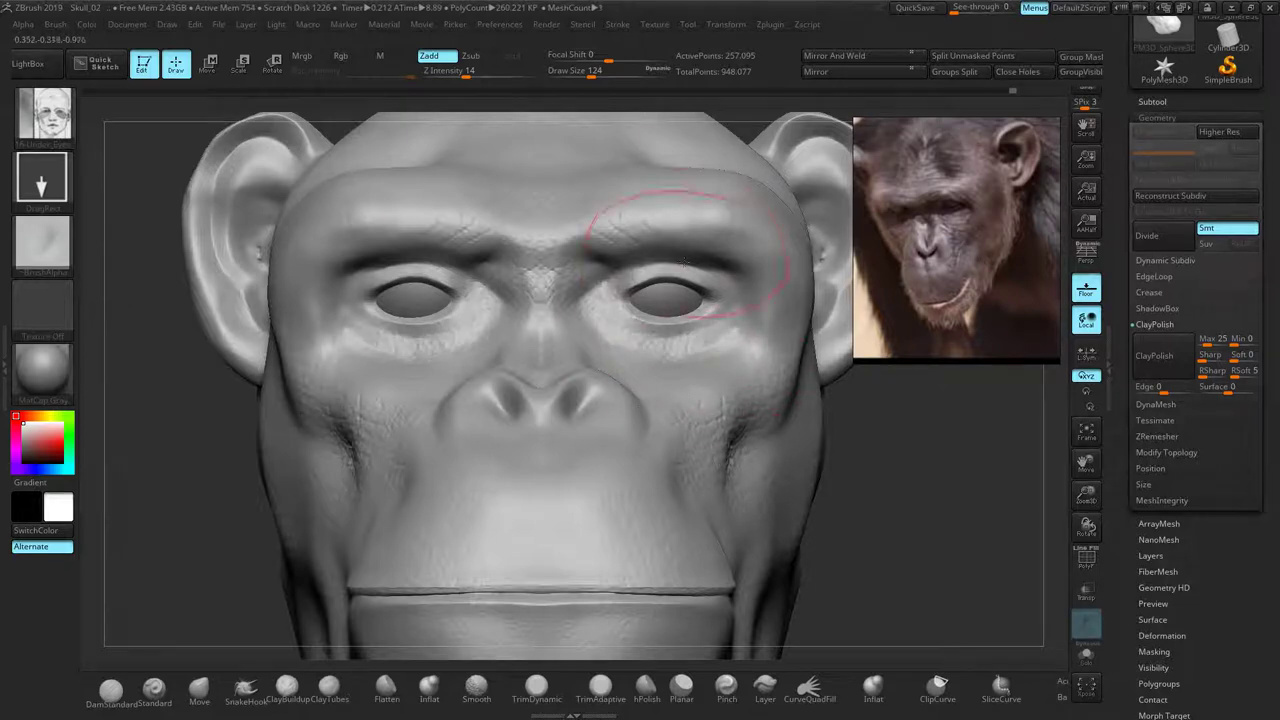
With the DamStandard brush at draw size 20, carve creases below the inner eye corners, undoing the unwanted stroke
click(110, 689)
key(bracketleft)
key(bracketleft)
key(bracketleft)
key(bracketleft)
key(bracketright)
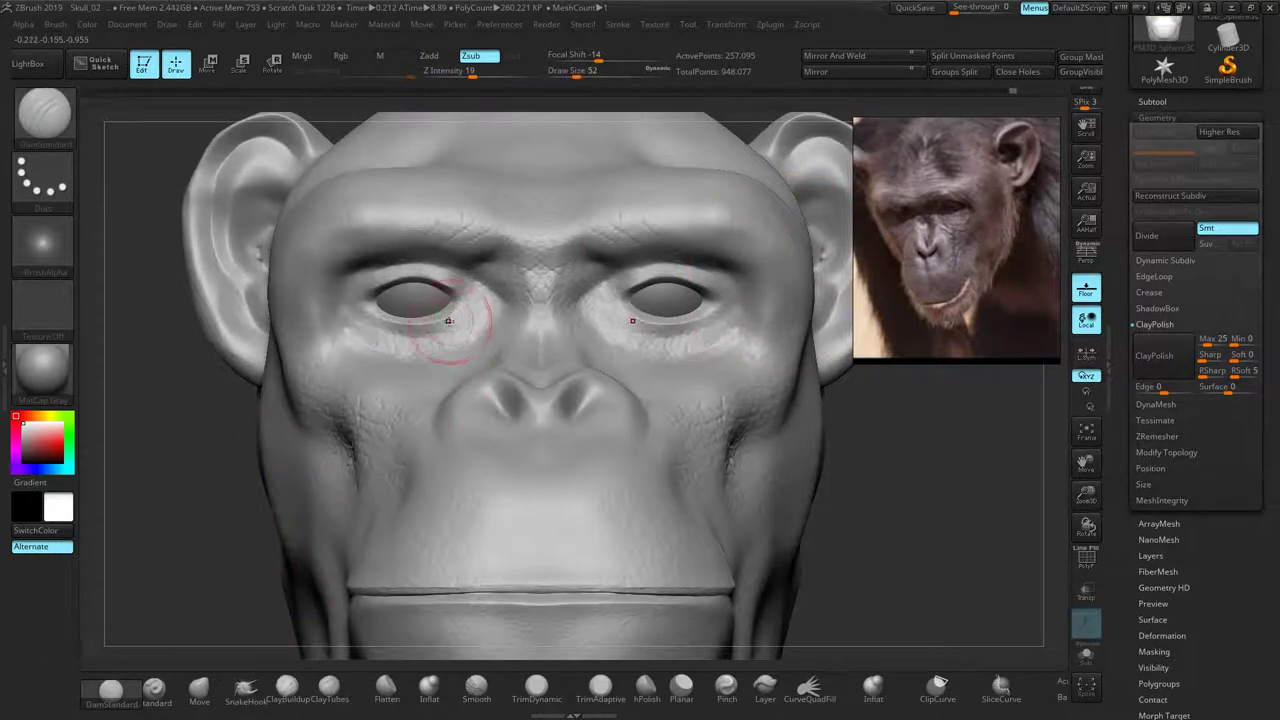
key(bracketleft)
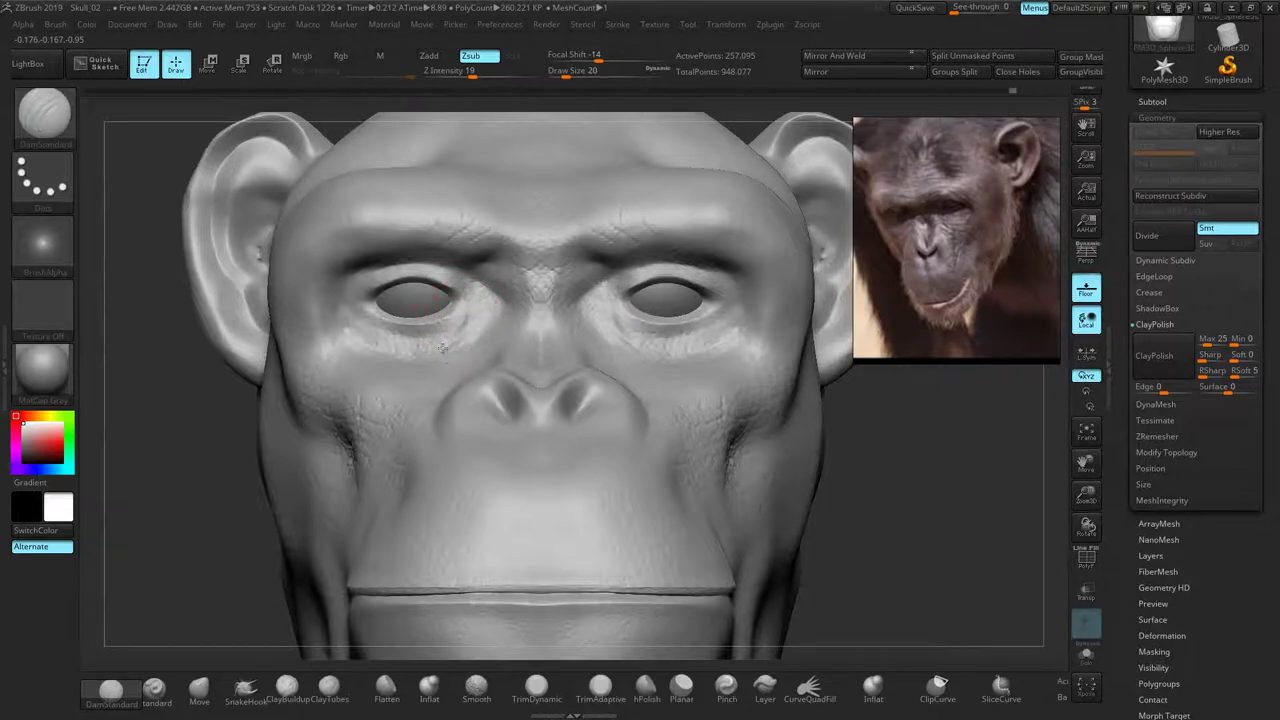
mouse_move(185, 395)
mouse_down()
mouse_move(171, 443)
mouse_move(178, 540)
mouse_up()
drag(486, 332, 452, 374)
drag(480, 330, 457, 358)
key(ctrl+z)
Switch the DamStandard brush to Zadd and raise wrinkle folds under the eyes and along the upper eyelids
click(437, 60)
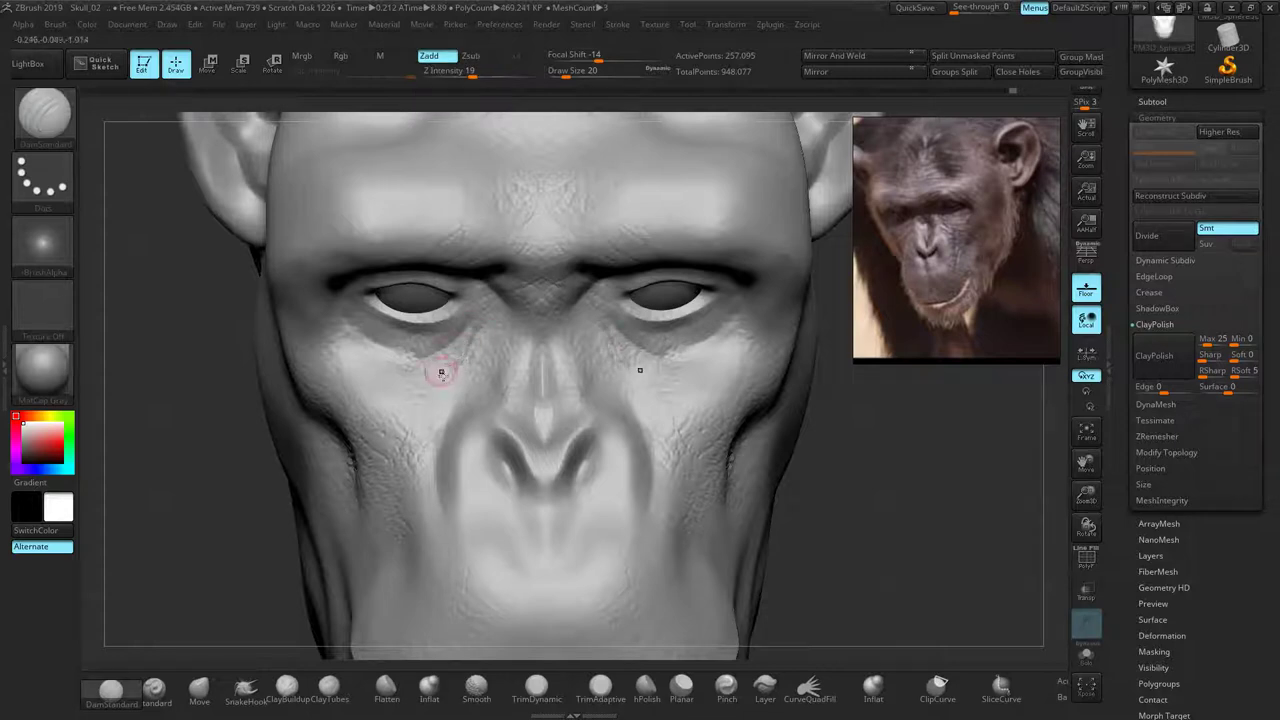
drag(215, 388, 214, 348)
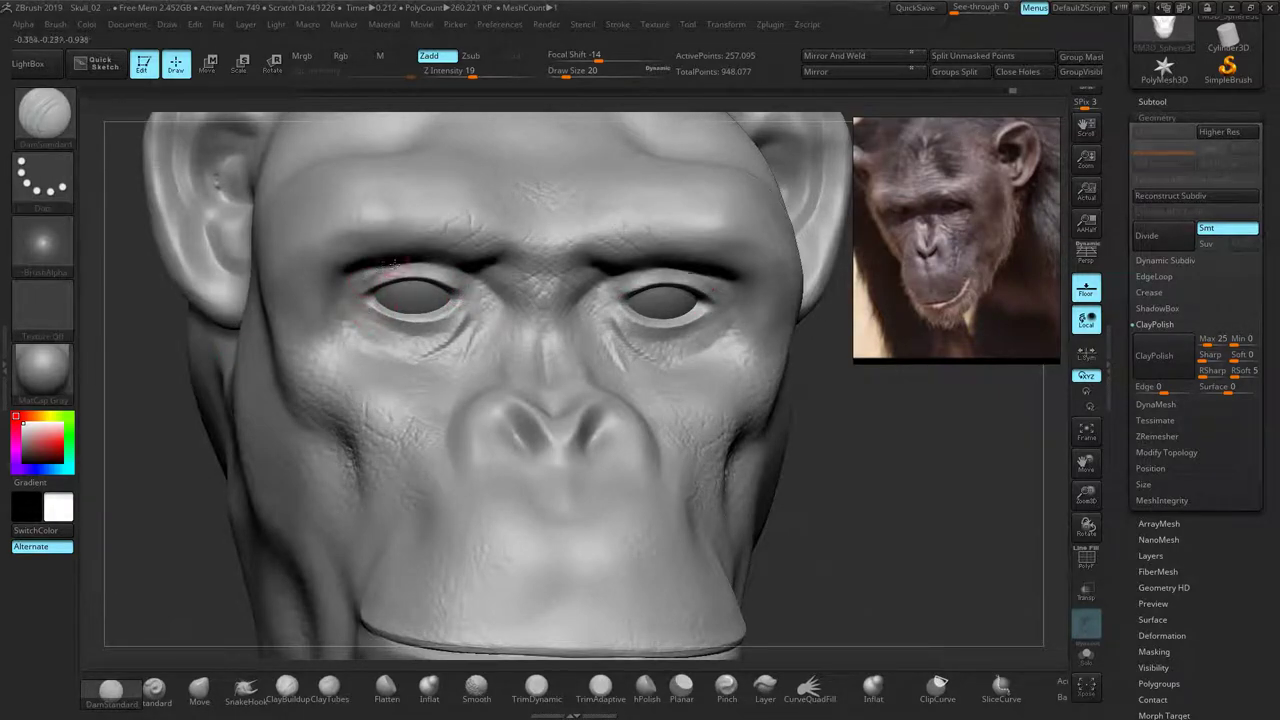
drag(165, 371, 145, 353)
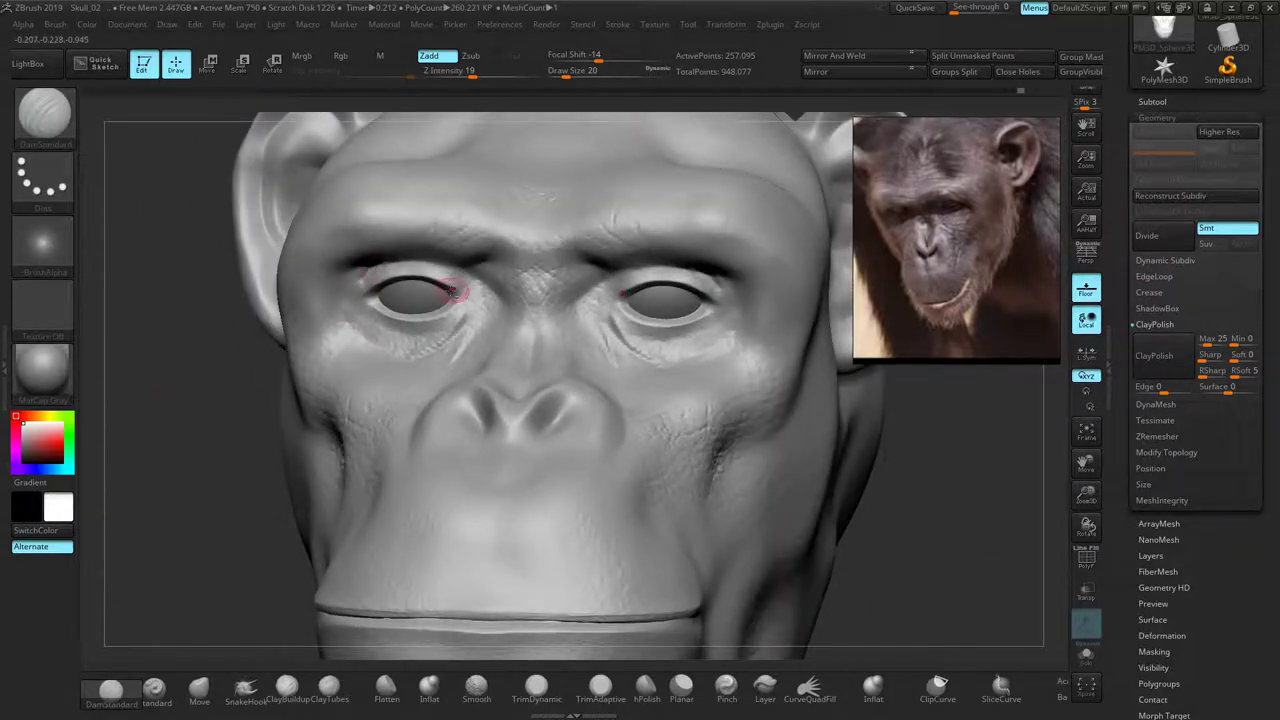
drag(455, 271, 405, 258)
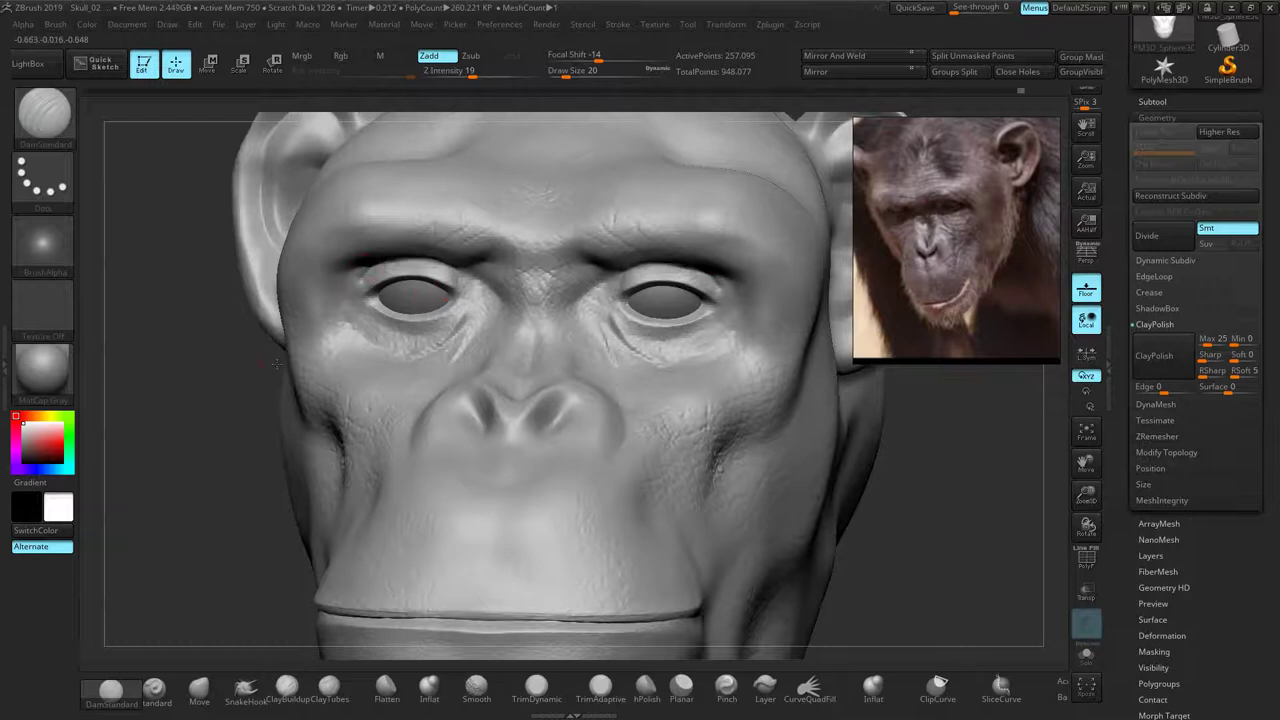
drag(196, 370, 260, 386)
Examine the chimpanzee reference photos for the wrinkles around the eyes, brow and nose
mouse_move(931, 184)
middle_down()
mouse_move(931, 243)
mouse_move(922, 203)
middle_up()
scroll(922, 203, down, 4)
middle_drag(918, 328, 951, 184)
scroll(946, 271, up, 5)
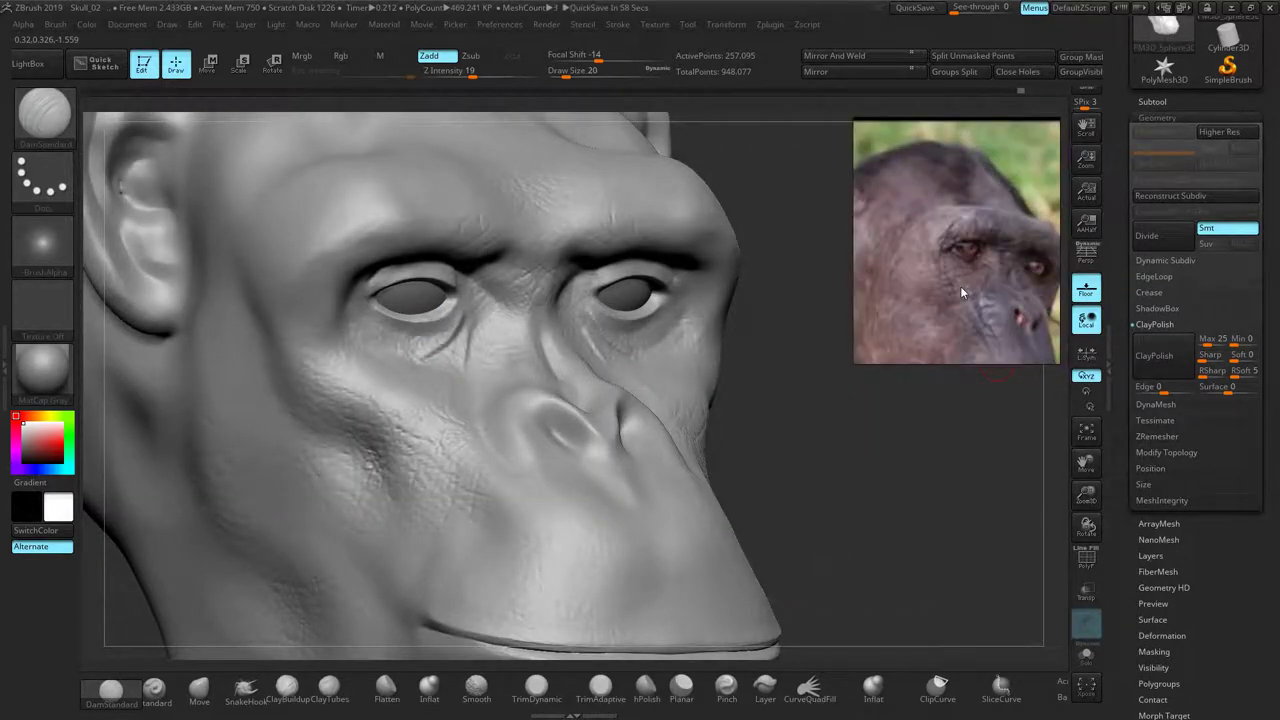
middle_drag(974, 276, 1043, 331)
scroll(966, 240, down, 3)
middle_drag(945, 240, 1016, 294)
middle_drag(902, 298, 1073, 273)
scroll(910, 226, up, 3)
middle_drag(936, 238, 938, 340)
scroll(938, 280, down, 7)
middle_drag(936, 188, 985, 275)
mouse_move(918, 150)
middle_down()
mouse_move(940, 295)
mouse_move(966, 237)
mouse_move(924, 293)
middle_up()
scroll(939, 279, up, 6)
Raise more wrinkles under the eyes and build folds around the inner eye corners, smoothing them slightly
mouse_move(825, 423)
mouse_down()
mouse_move(798, 418)
mouse_move(793, 387)
mouse_move(831, 402)
mouse_up()
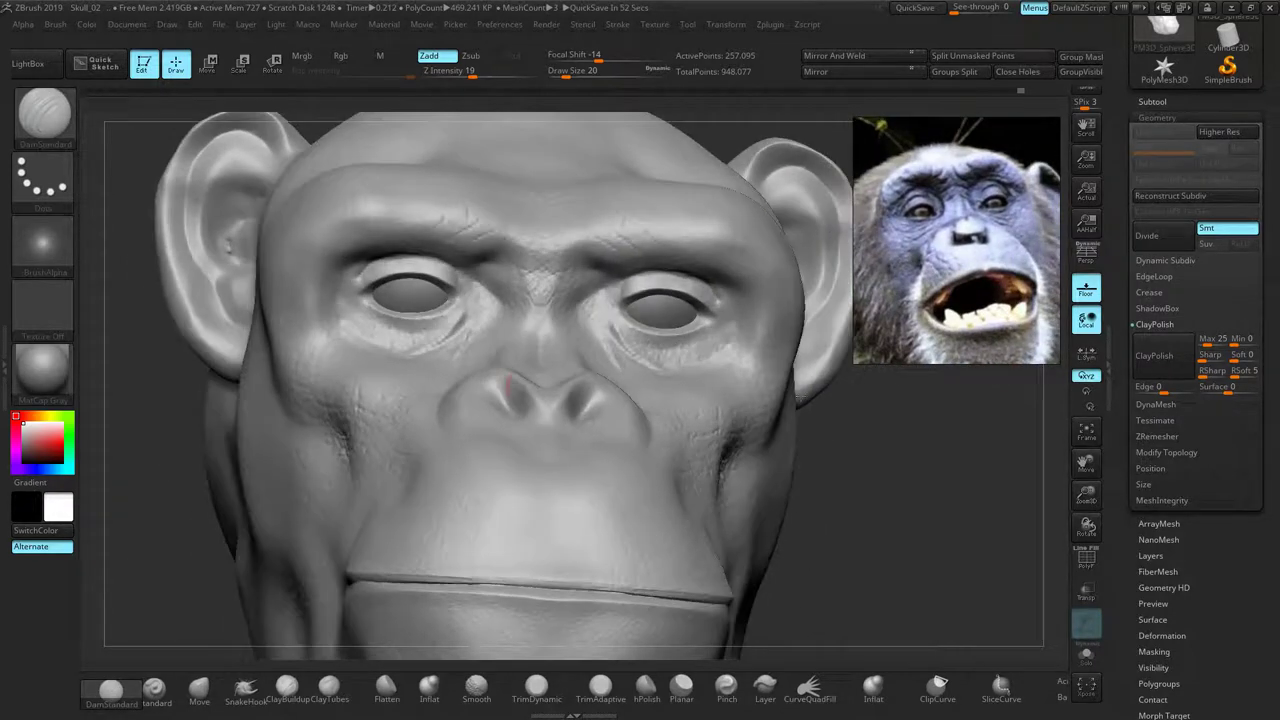
drag(148, 396, 166, 482)
mouse_move(432, 364)
mouse_down()
mouse_move(403, 383)
mouse_move(418, 356)
mouse_up()
mouse_move(457, 311)
mouse_down()
mouse_move(433, 339)
mouse_move(457, 352)
mouse_move(497, 306)
mouse_move(491, 290)
mouse_up()
shift+drag(489, 290, 489, 326)
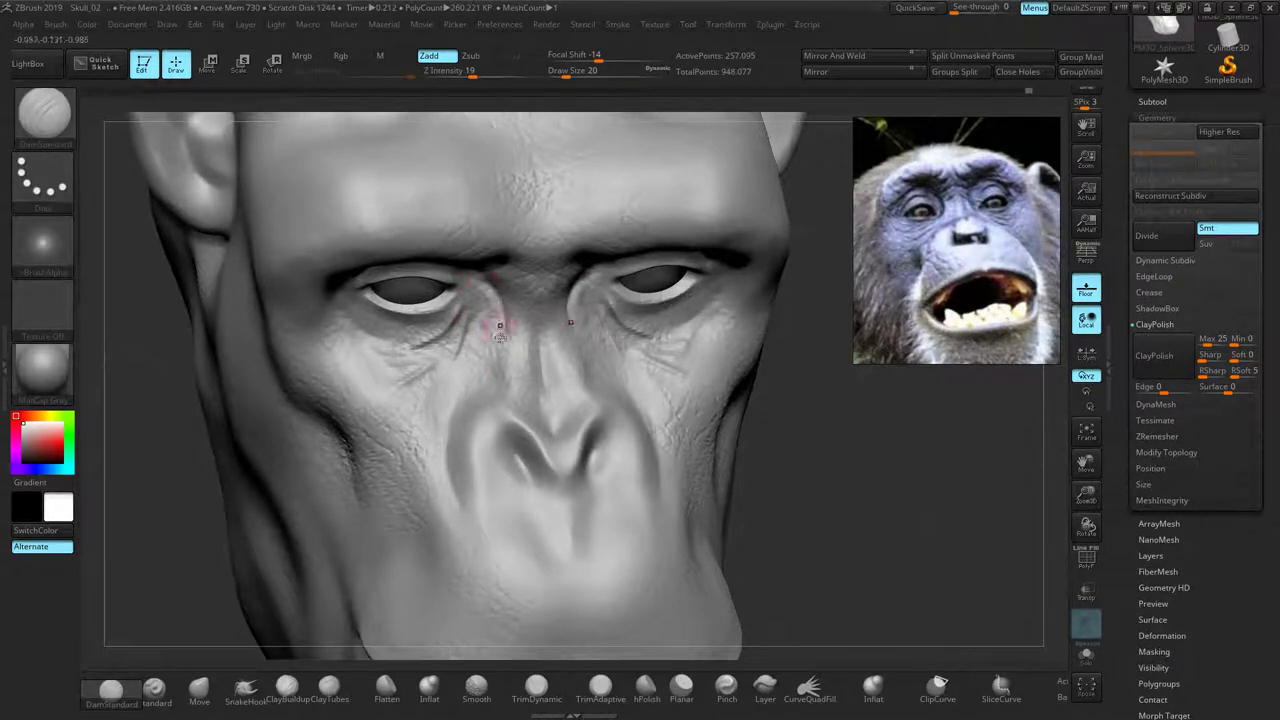
Add small folds between the inner eye corners and the nose bridge, undoing the last unwanted stroke
drag(884, 476, 835, 418)
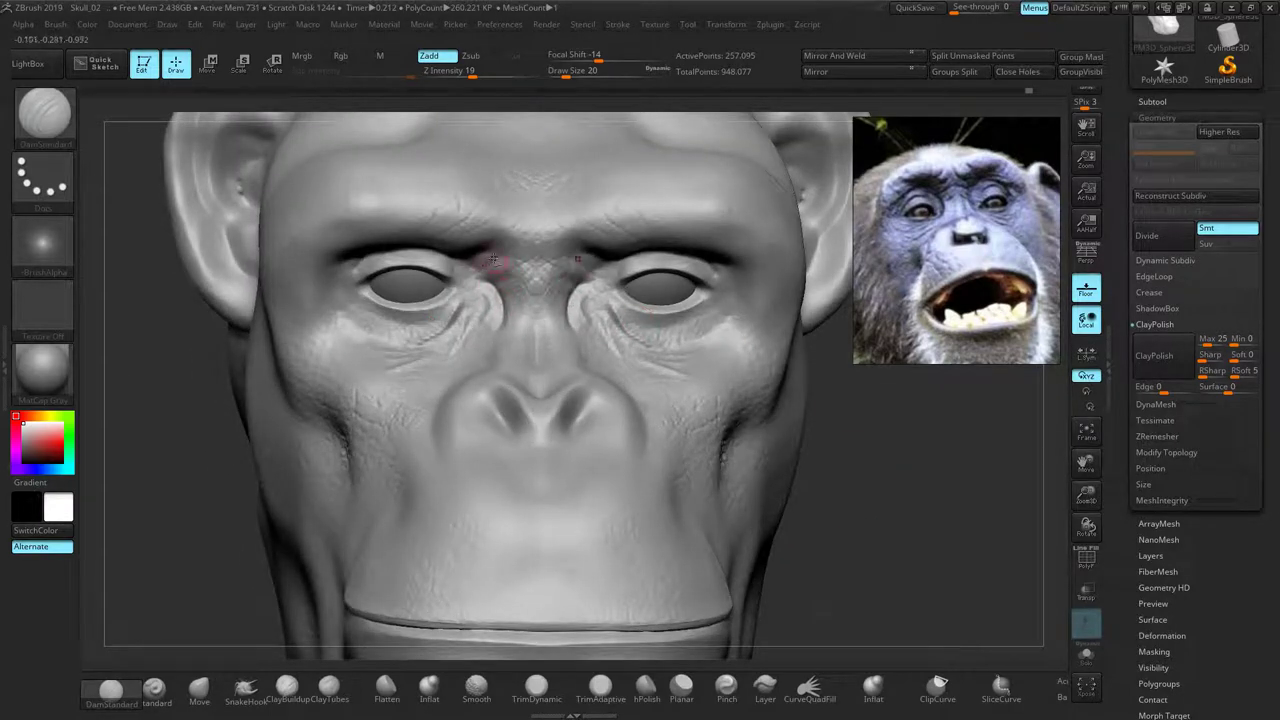
drag(498, 277, 493, 281)
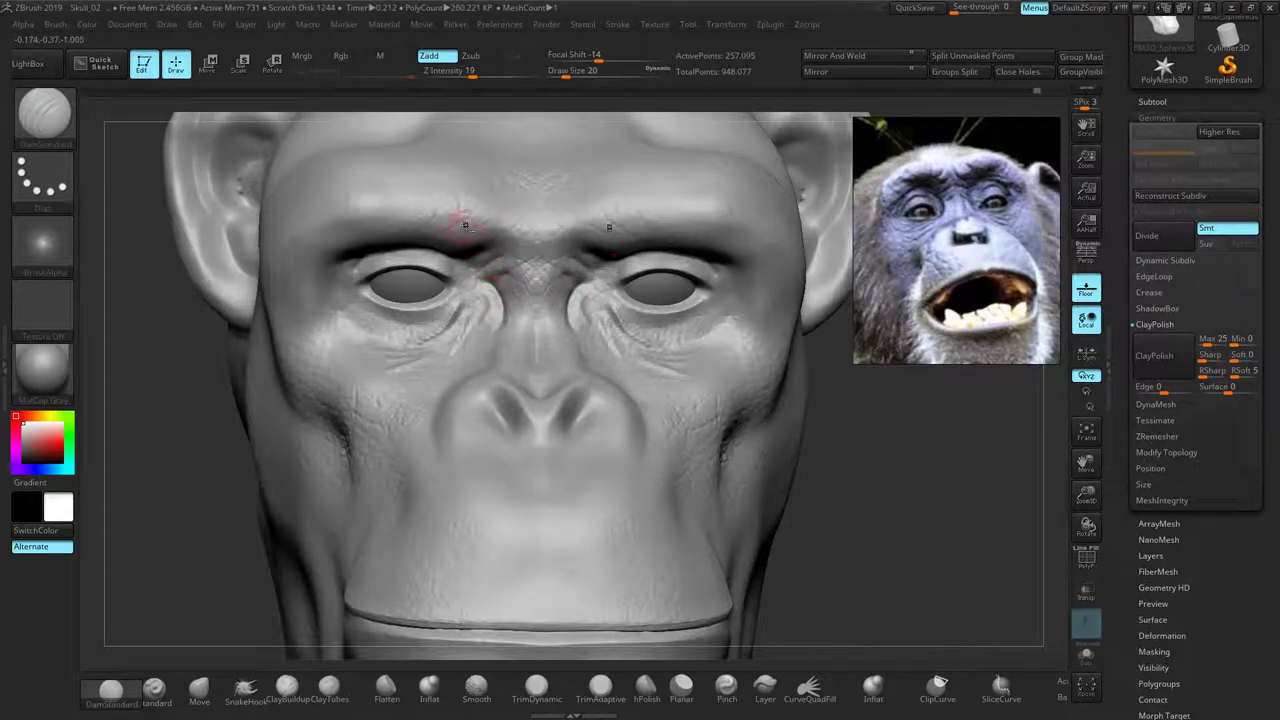
key(ctrl+z)
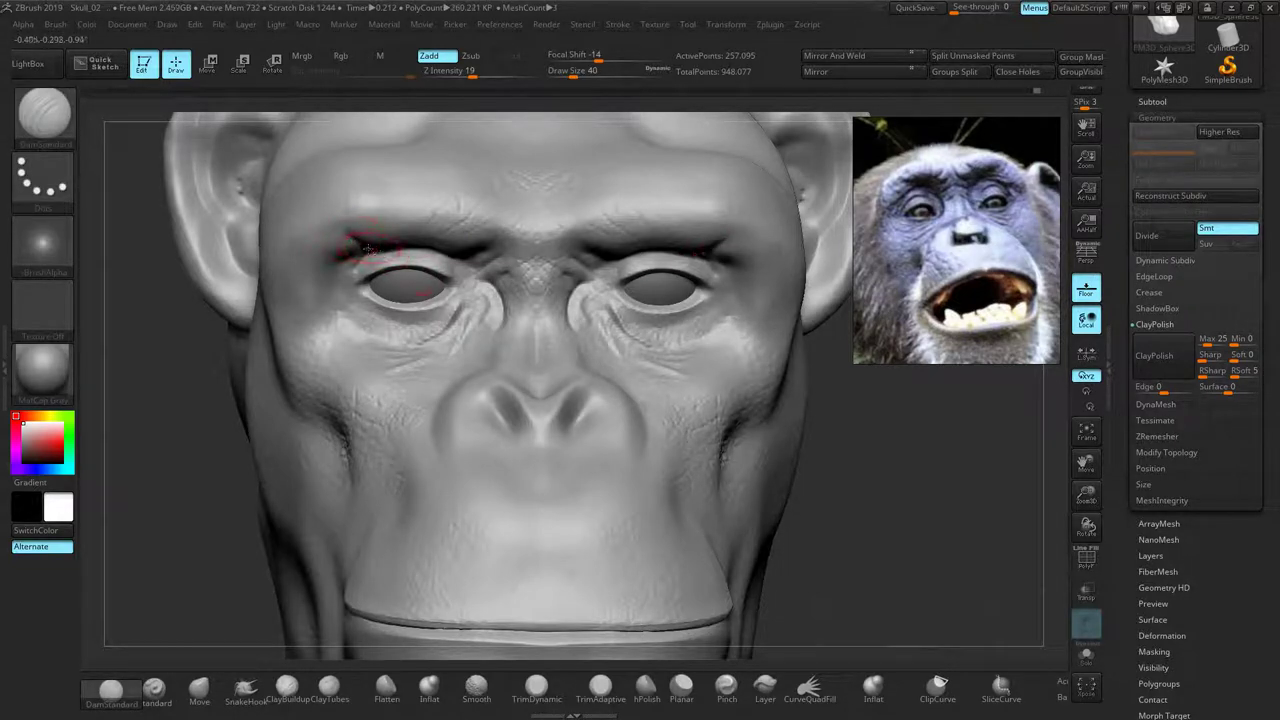
At draw size 40, raise skin folds over the outer eye corners beneath the brow, undoing the unwanted stroke
mouse_move(355, 241)
mouse_down()
mouse_move(333, 219)
mouse_move(318, 258)
mouse_up()
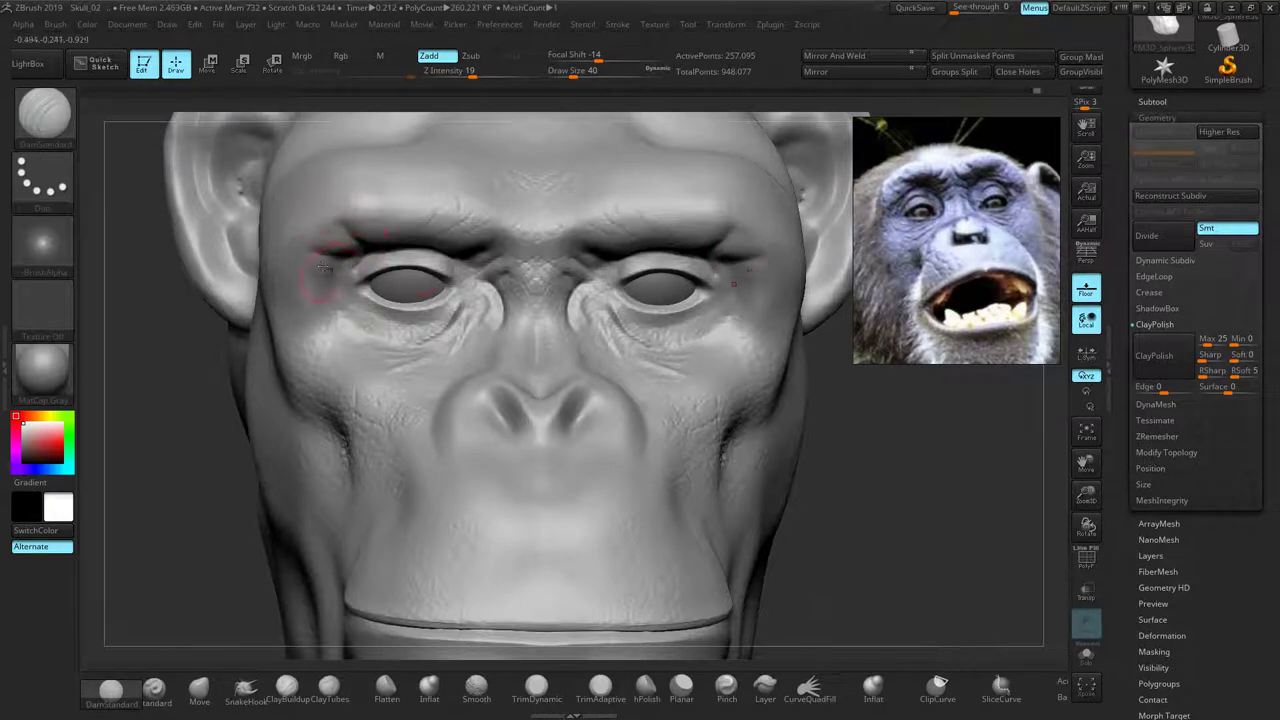
key(ctrl+z)
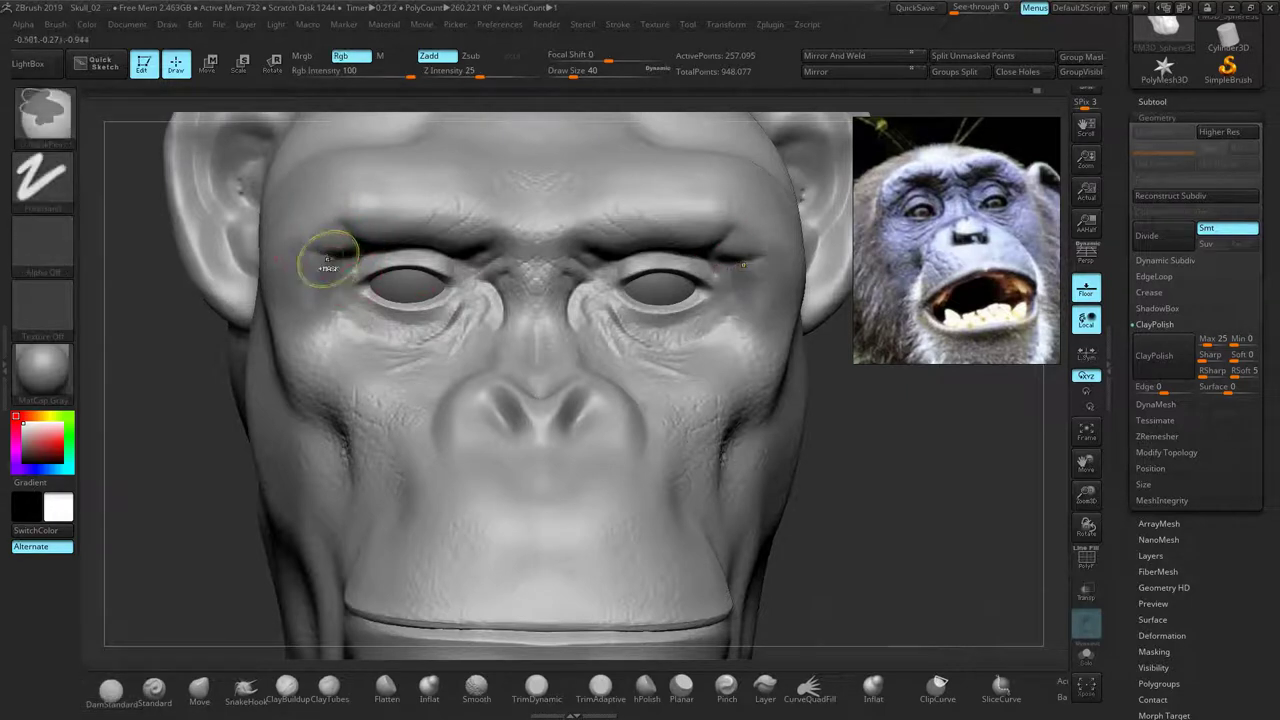
drag(342, 222, 367, 246)
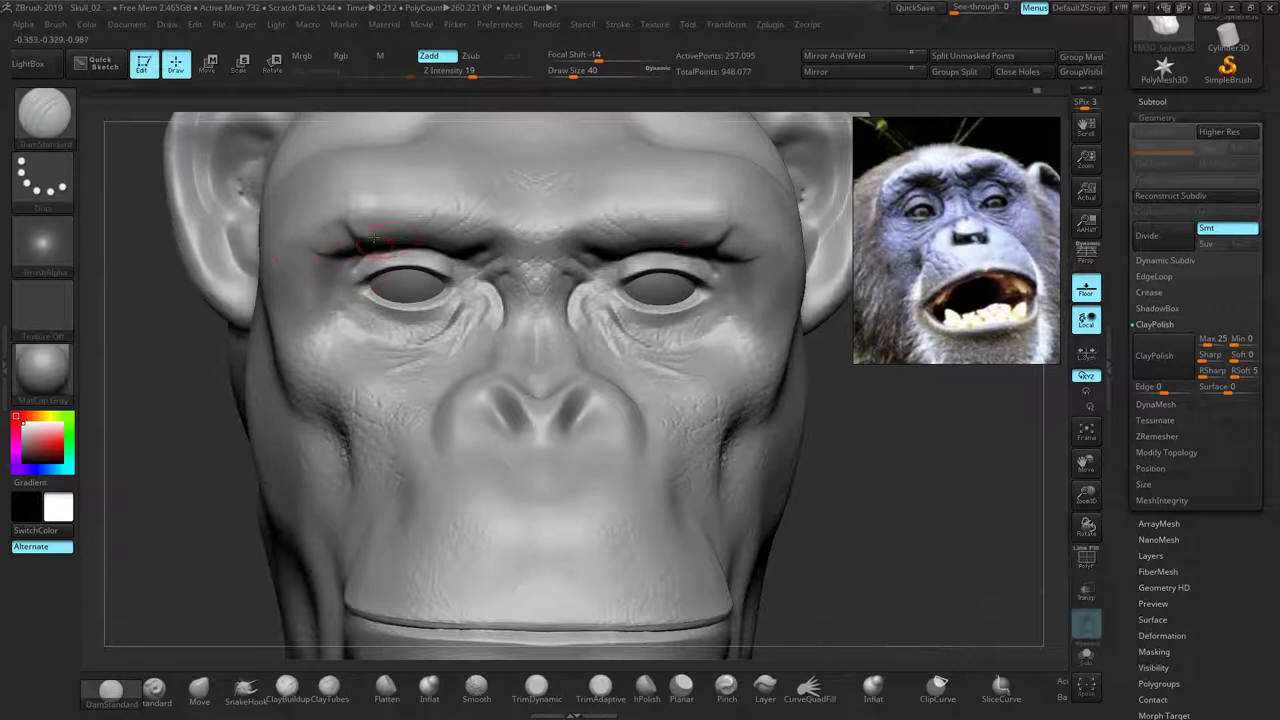
drag(151, 392, 265, 380)
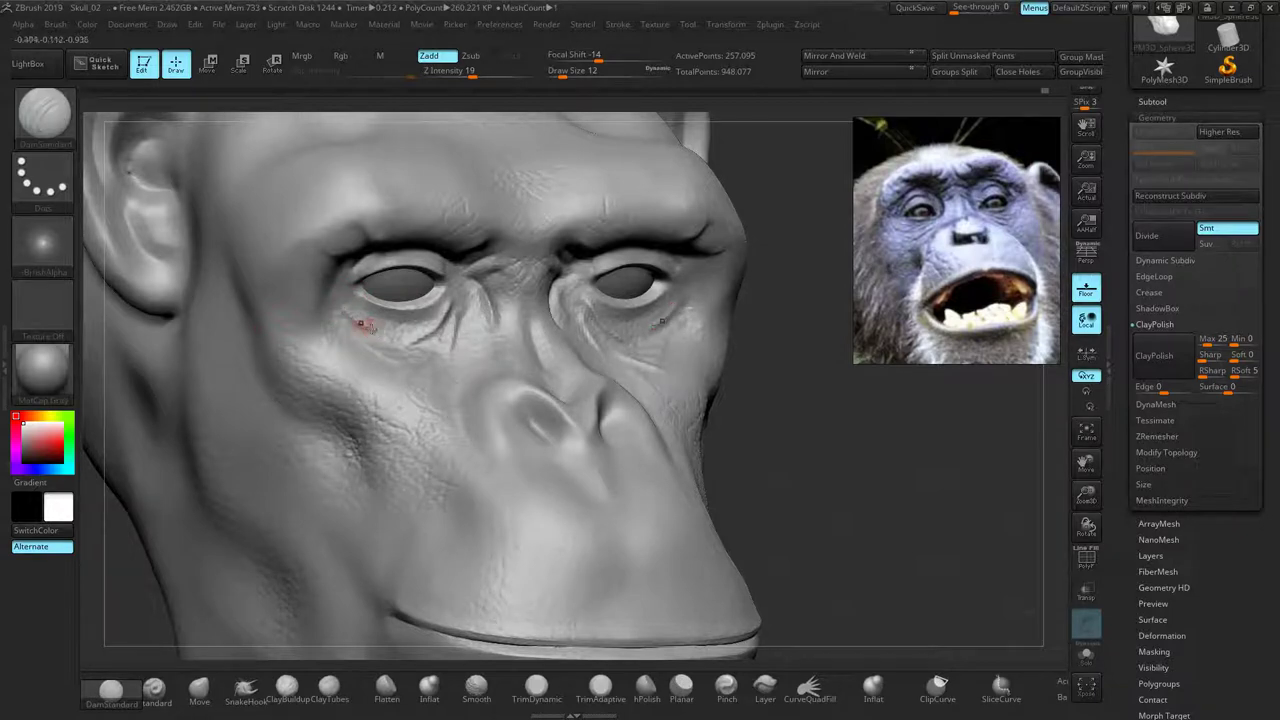
Add finer wrinkles beneath the eyes at draw sizes 12 and 32, and smooth the skin beside the nostrils
drag(348, 319, 368, 327)
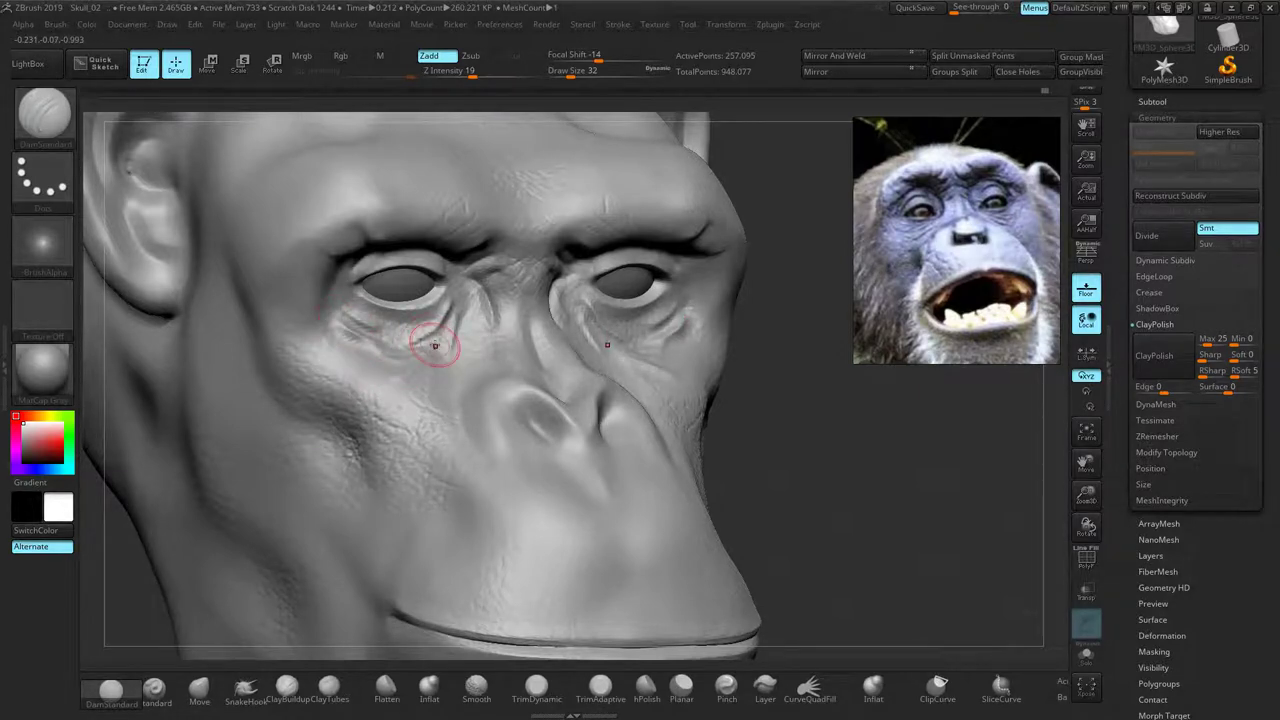
drag(414, 363, 440, 377)
drag(779, 412, 780, 492)
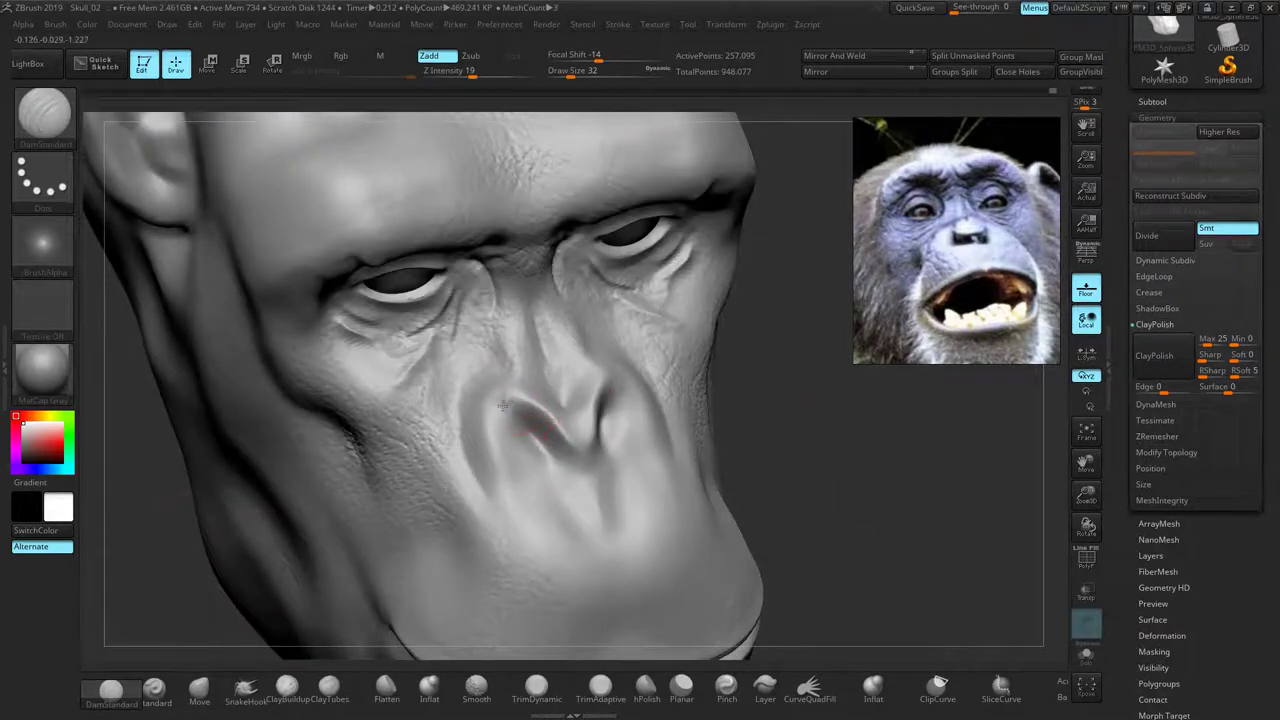
mouse_move(510, 448)
shift+mouse_down()
mouse_move(508, 400)
mouse_move(506, 470)
shift+mouse_up()
drag(872, 507, 845, 506)
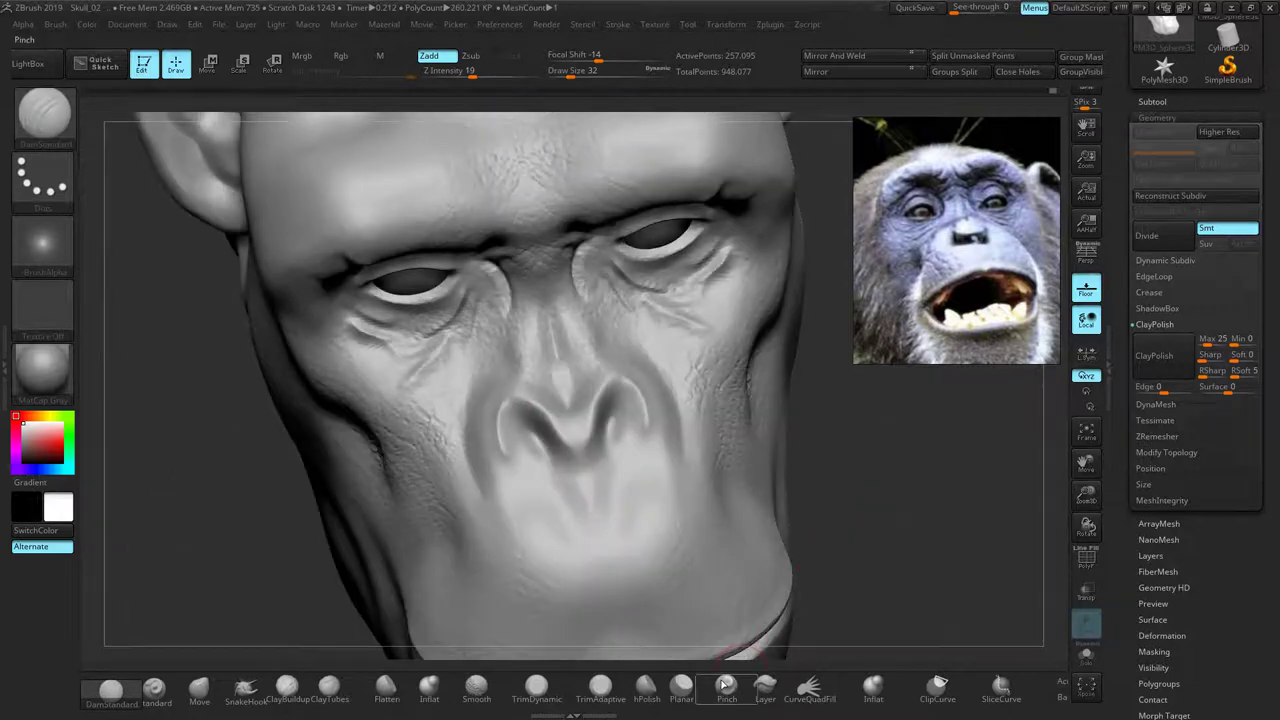
Tighten the nostril edges with the Pinch brush at draw size 72
click(728, 688)
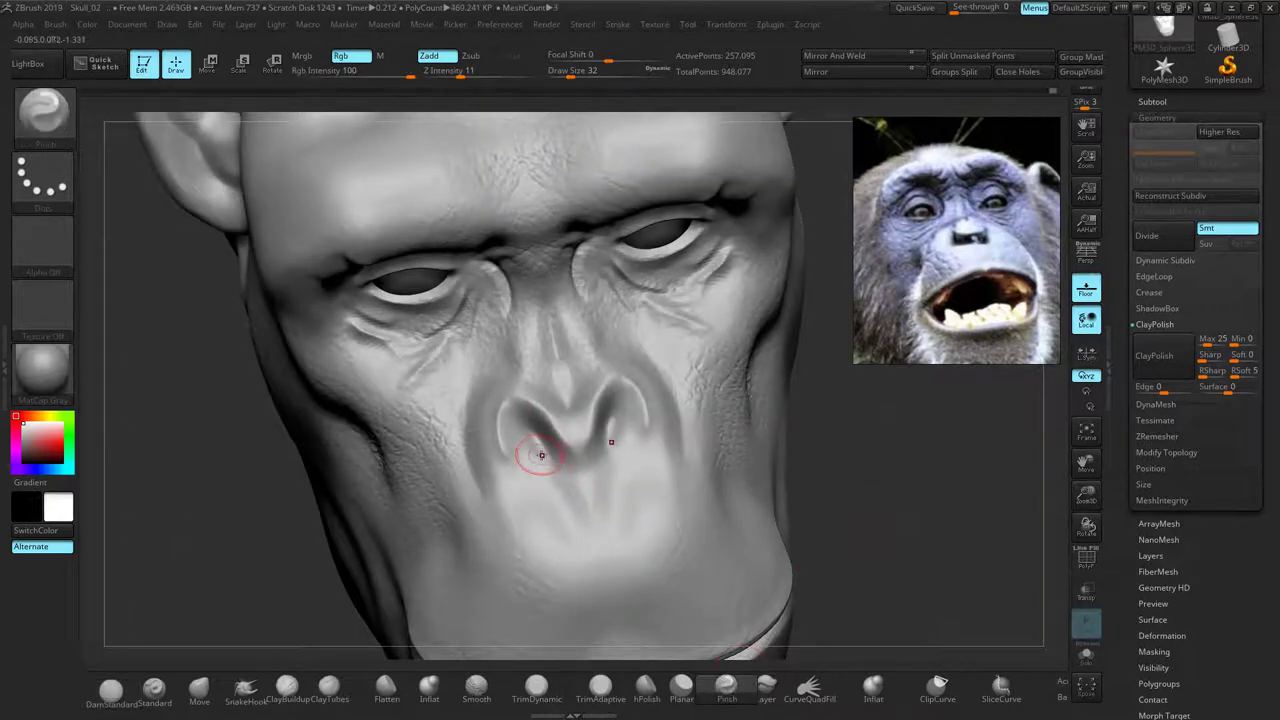
key(])
drag(549, 446, 540, 430)
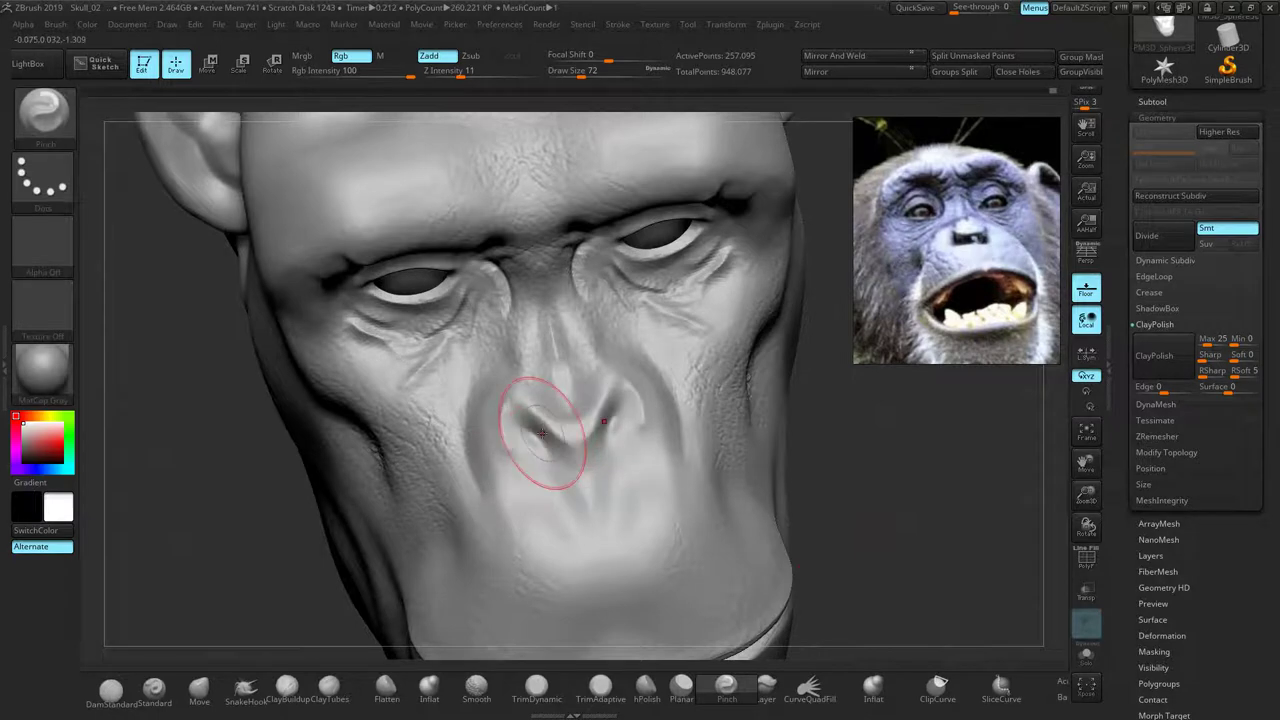
Redefine the nostril rims with the DamStandard brush at draw size 40, undoing the unwanted stroke
click(111, 688)
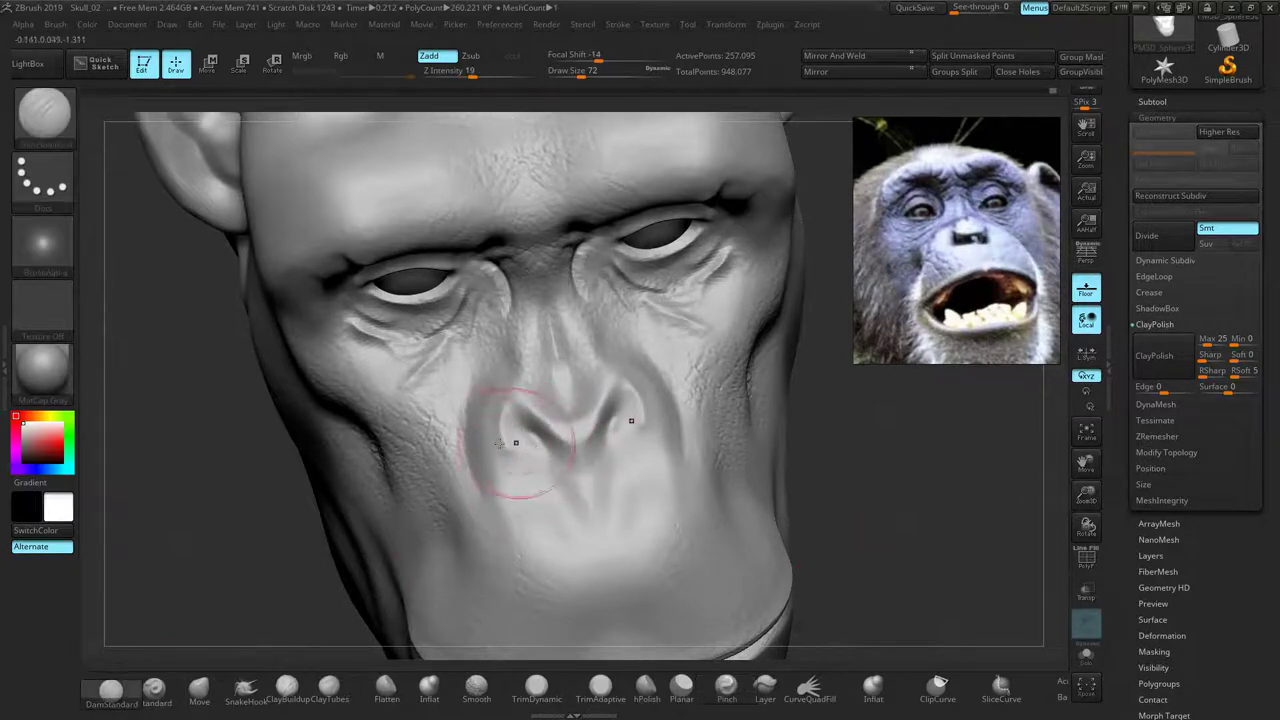
key([)
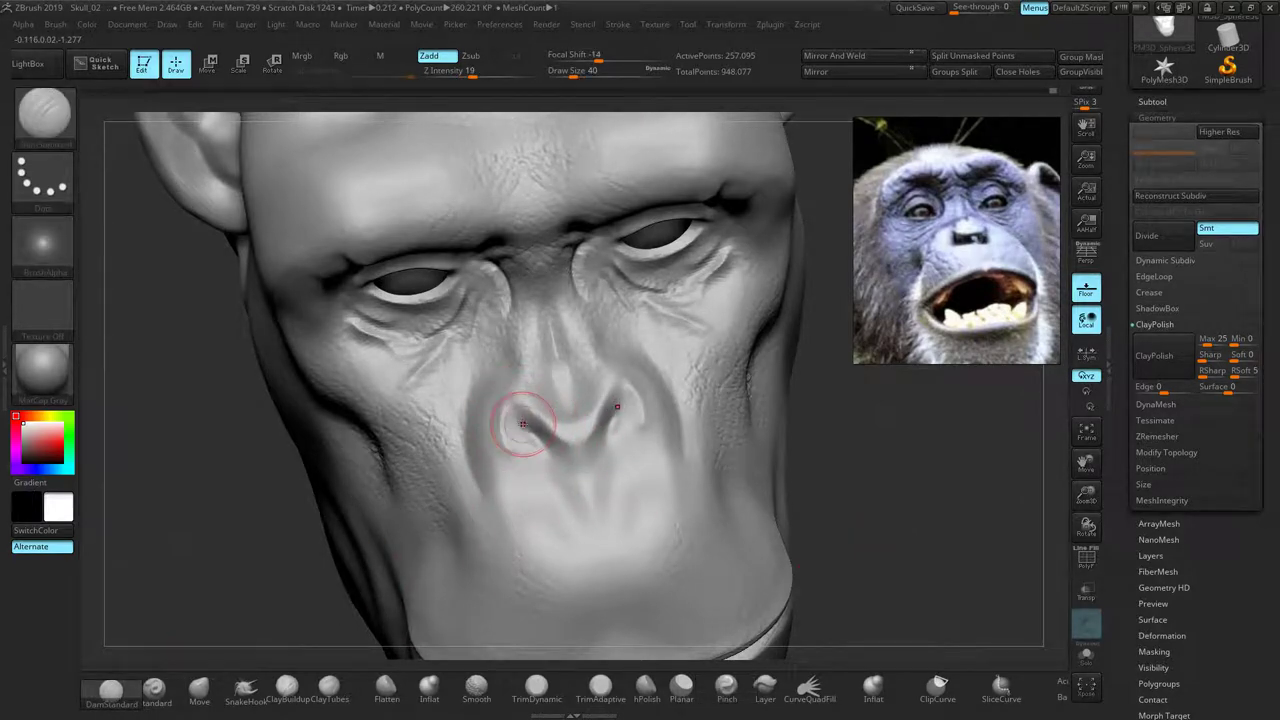
mouse_move(536, 430)
mouse_down()
mouse_move(553, 456)
mouse_move(524, 429)
mouse_up()
key(ctrl+z)
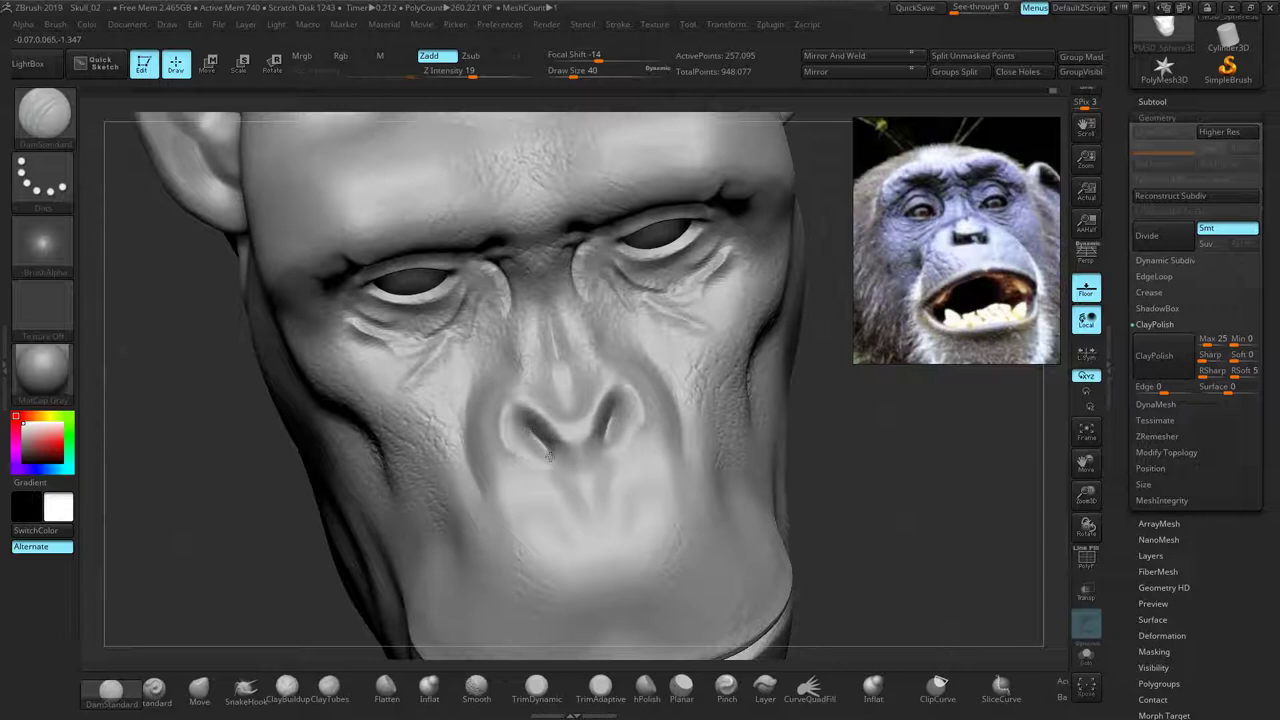
drag(528, 421, 542, 418)
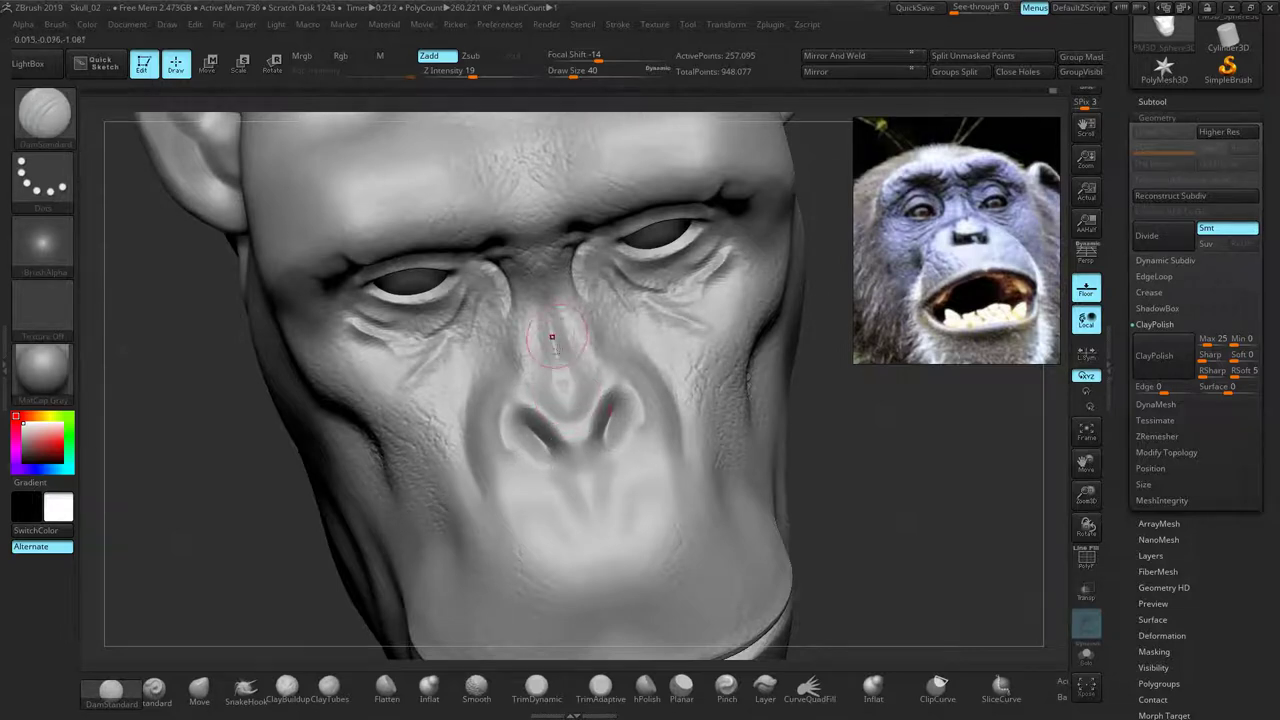
Build up the crease around the side of the nose and extend it up towards the inner eye corner
drag(858, 467, 803, 412)
mouse_move(487, 453)
mouse_down()
mouse_move(467, 424)
mouse_move(484, 385)
mouse_up()
mouse_move(469, 337)
mouse_down()
mouse_move(461, 360)
mouse_move(478, 320)
mouse_up()
mouse_move(930, 455)
mouse_down()
mouse_move(880, 465)
mouse_move(903, 477)
mouse_up()
ctrl+right_drag(903, 477, 813, 491)
drag(783, 448, 826, 488)
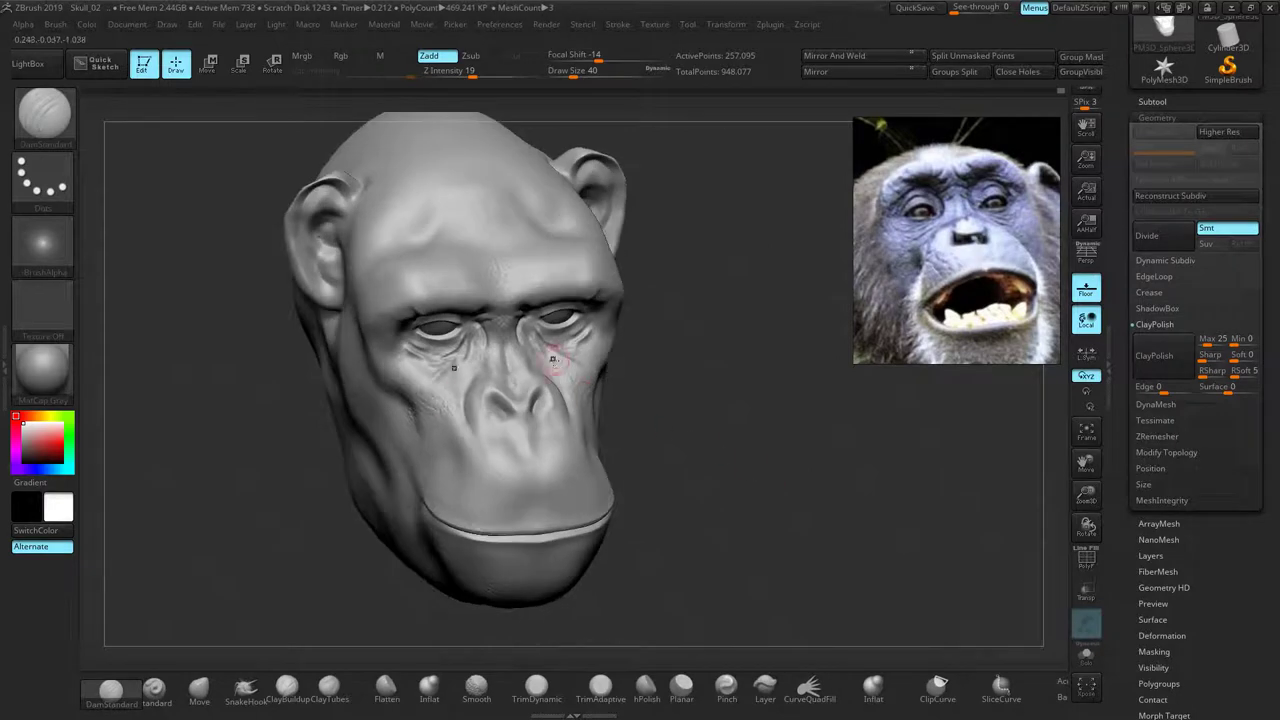
Add a fold on the upper cheeks below the eyes and undo the last unwanted change
drag(551, 356, 560, 364)
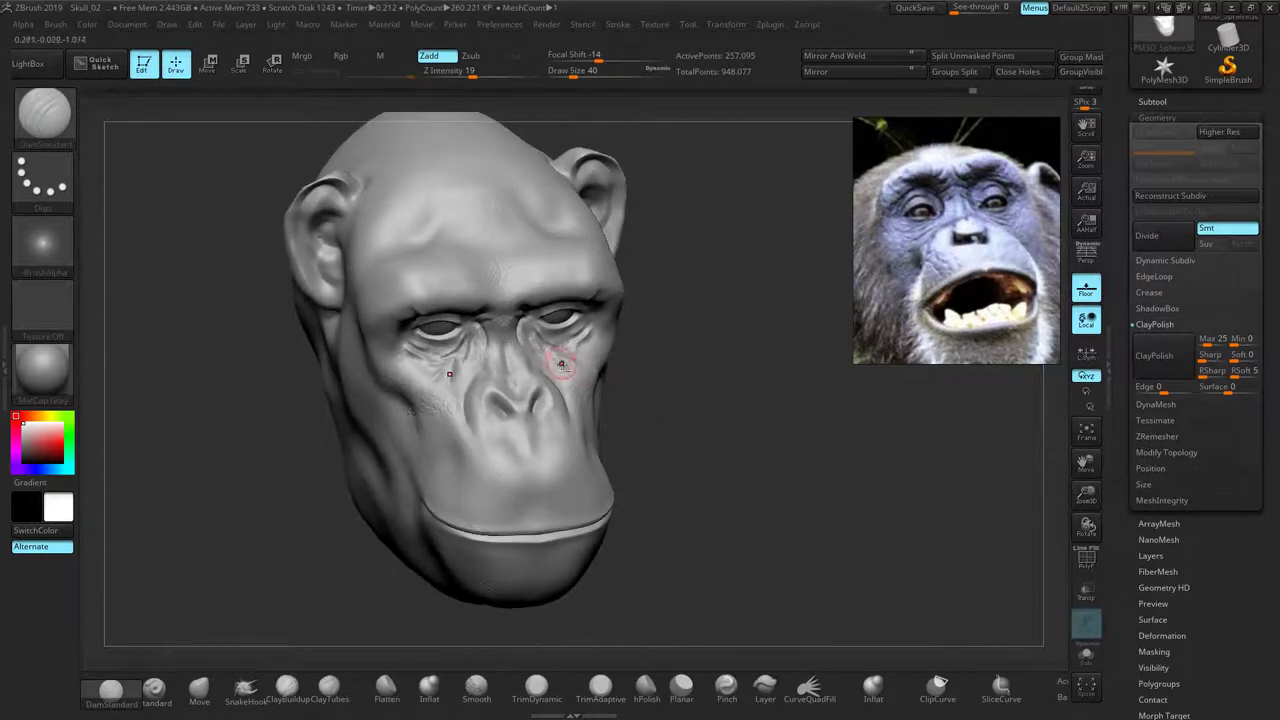
drag(717, 417, 712, 378)
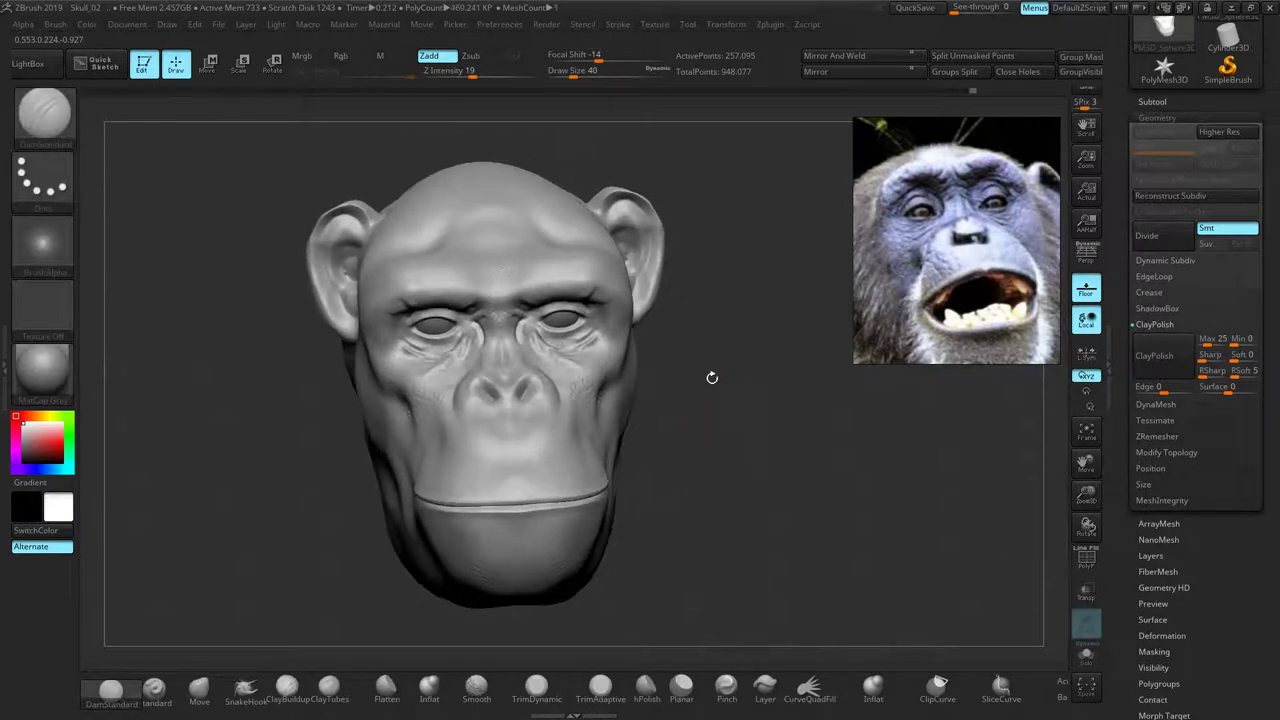
click(741, 28)
key(ctrl+z)
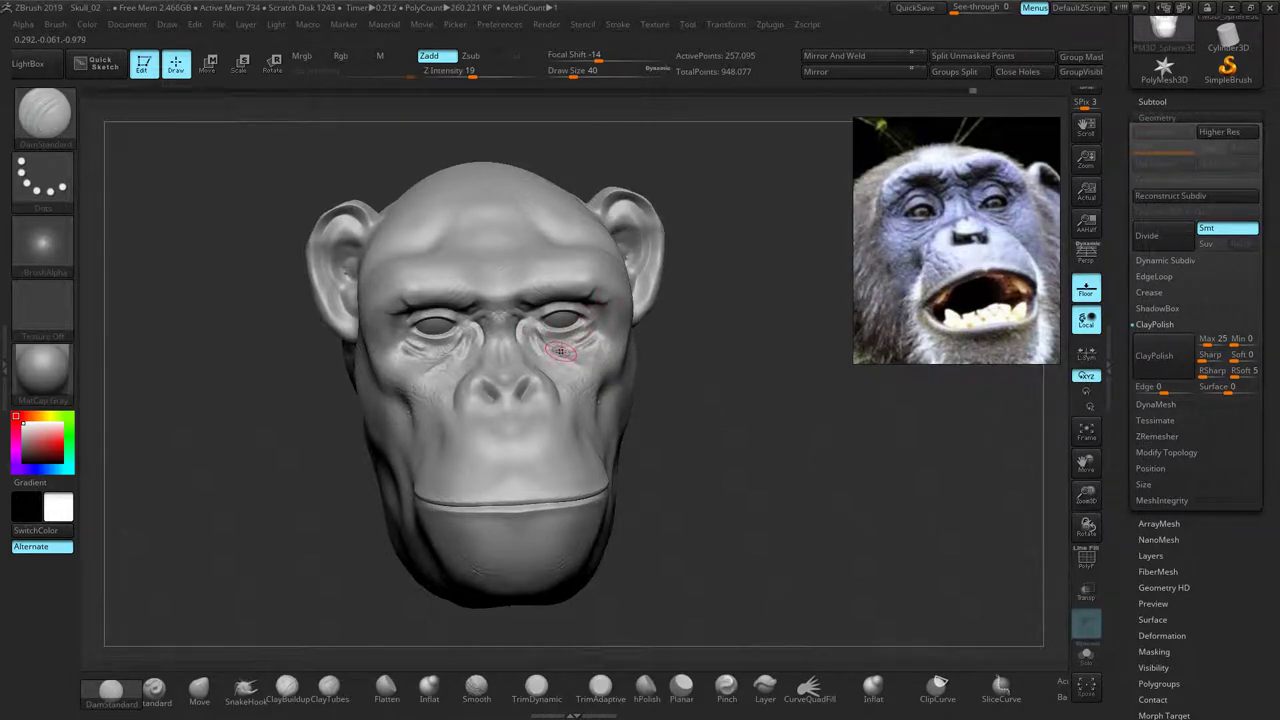
Shape the folds beside the nose and above the mouth corners, smoothing them into the cheeks
mouse_move(697, 402)
right_down()
mouse_move(686, 393)
mouse_move(754, 432)
mouse_move(749, 331)
mouse_move(766, 387)
right_up()
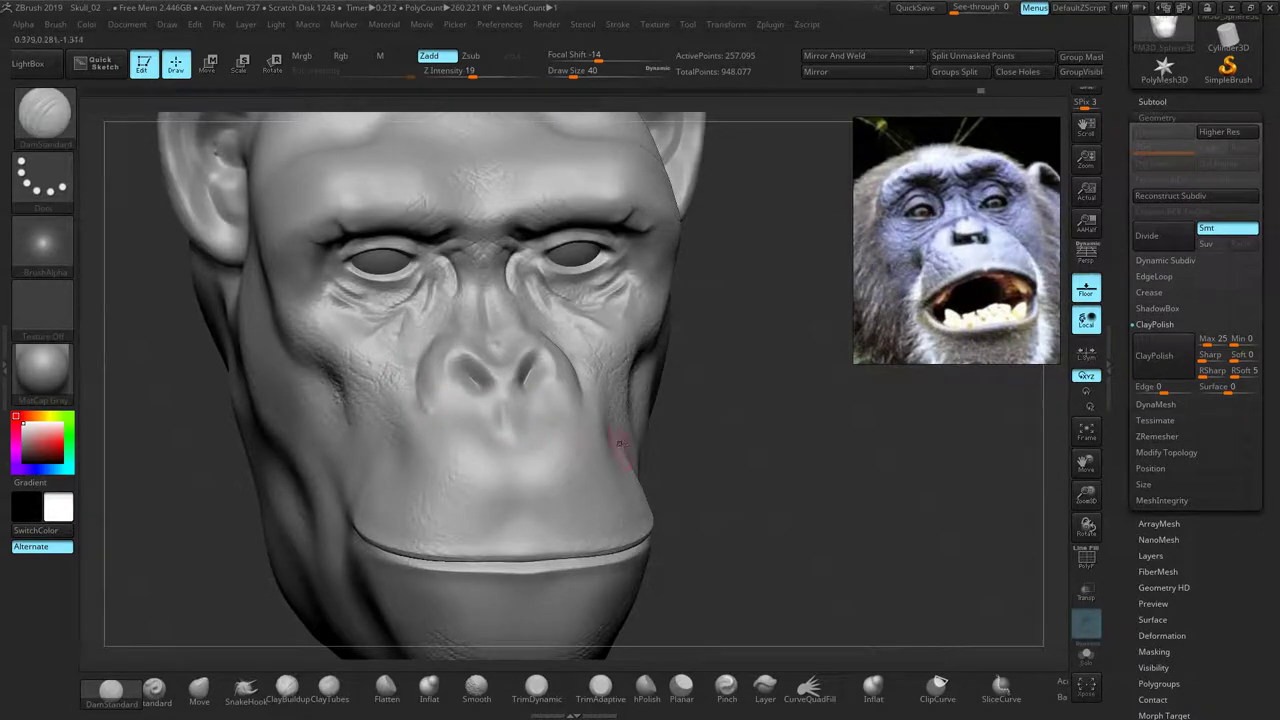
right_drag(620, 443, 690, 440)
shift+drag(408, 376, 412, 373)
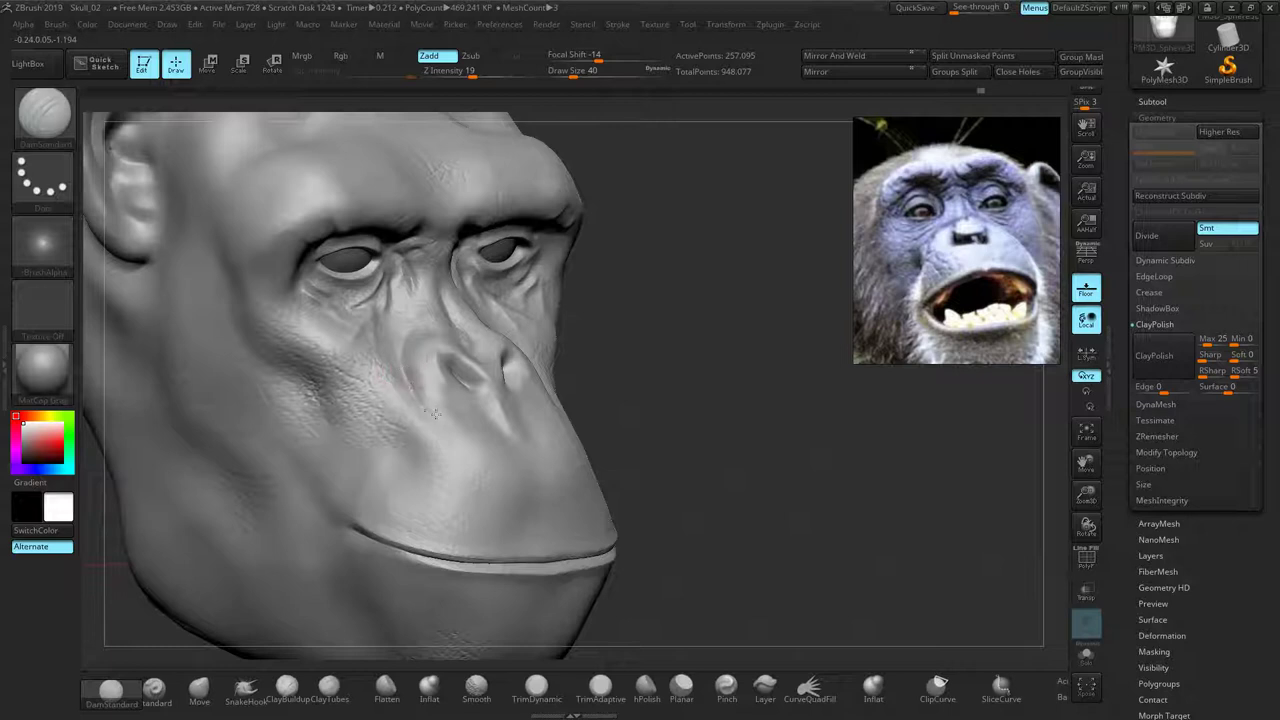
mouse_move(598, 414)
mouse_down()
mouse_move(520, 428)
mouse_move(565, 432)
mouse_up()
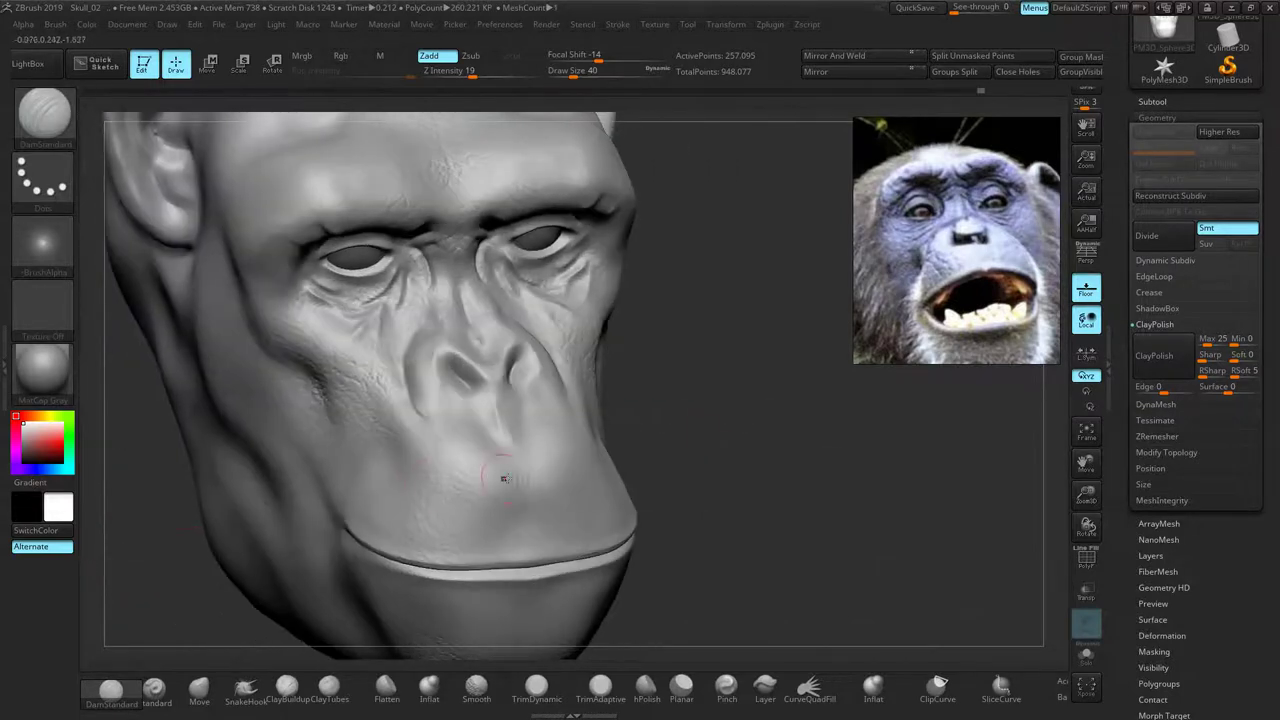
shift+drag(356, 462, 352, 476)
drag(677, 391, 735, 392)
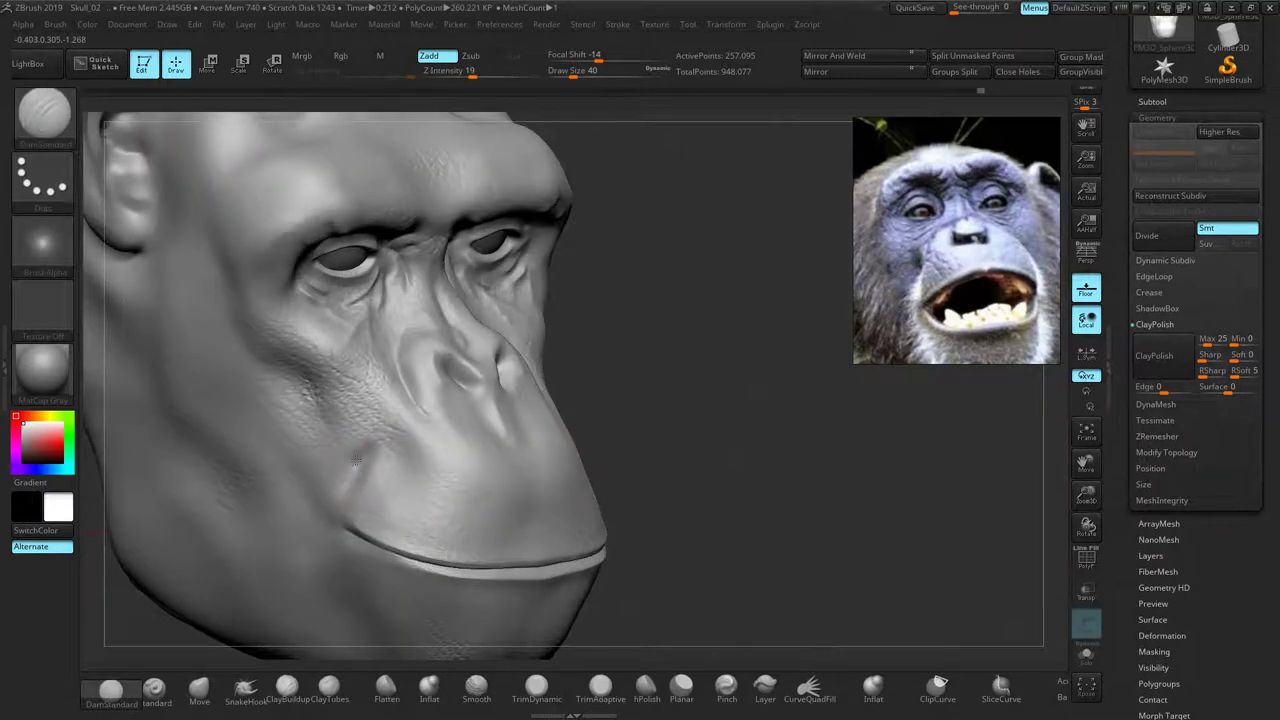
mouse_move(350, 465)
shift+mouse_down()
mouse_move(354, 446)
mouse_move(340, 490)
shift+mouse_up()
Set the DamStandard brush's Z Intensity to 6 and add faint strokes over the brow ridge above the eyes
drag(745, 390, 686, 380)
ctrl+right_drag(764, 418, 691, 411)
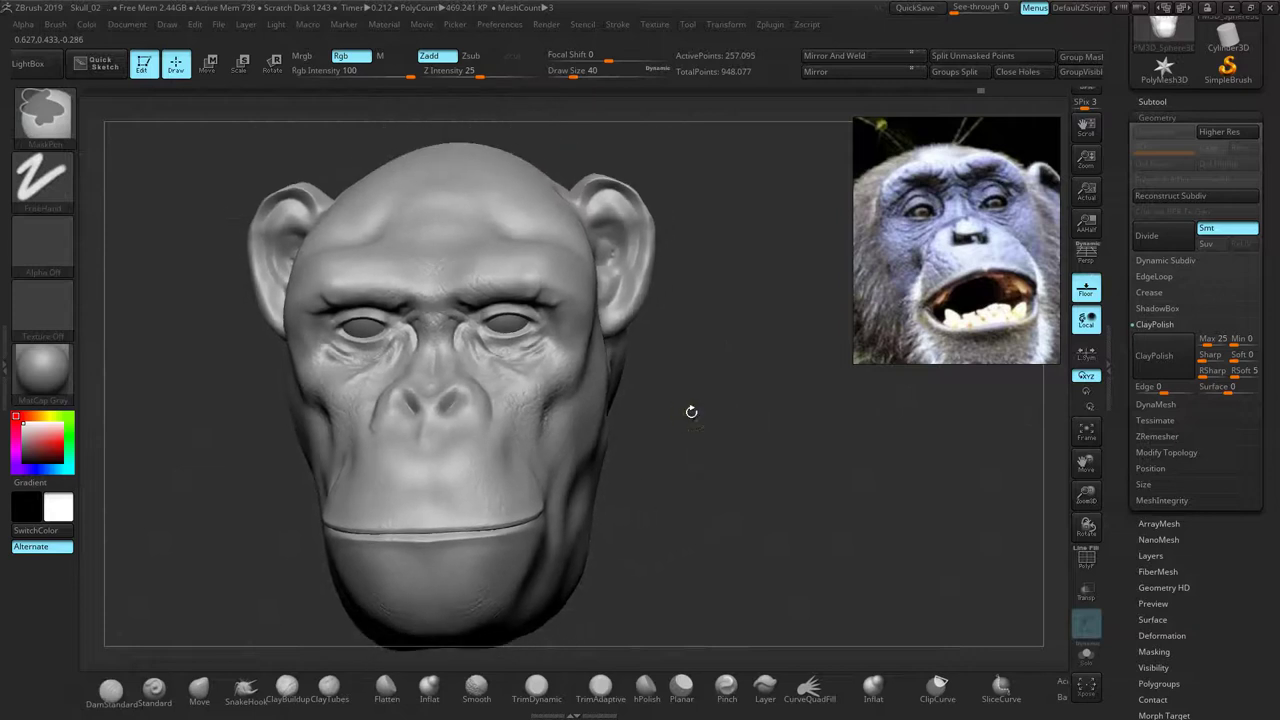
drag(685, 365, 688, 380)
right_drag(688, 379, 690, 426)
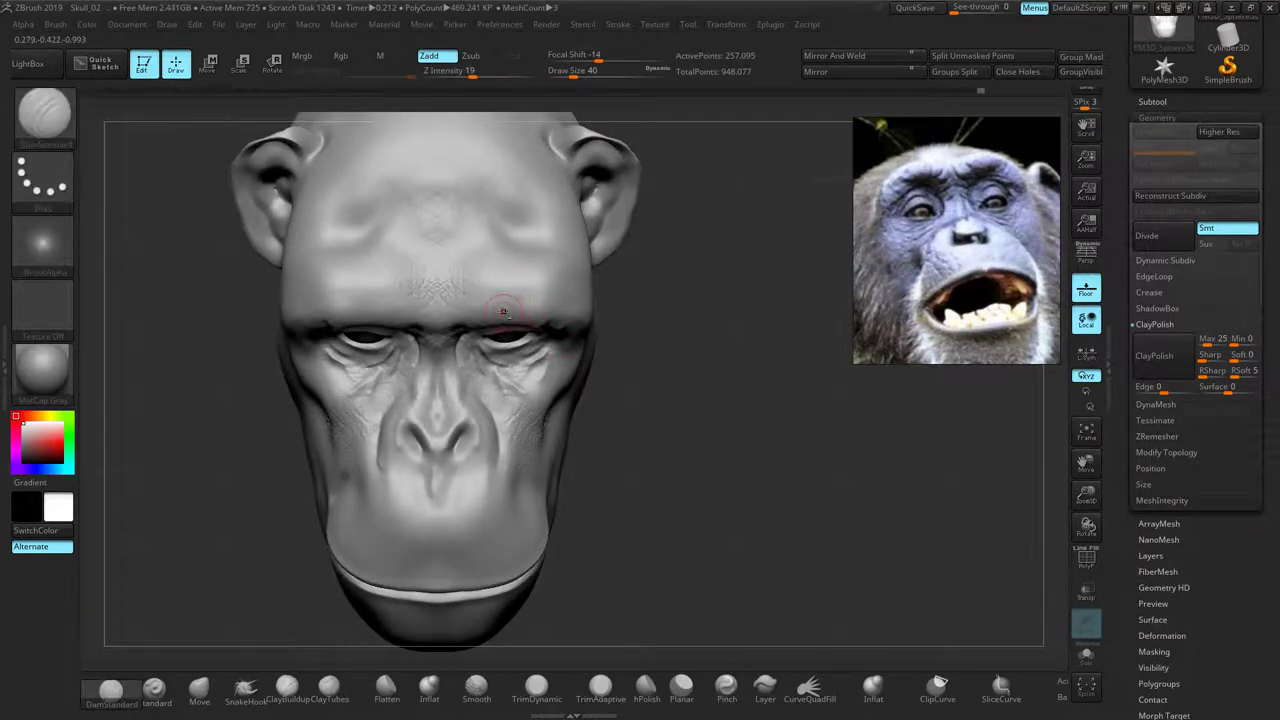
click(450, 75)
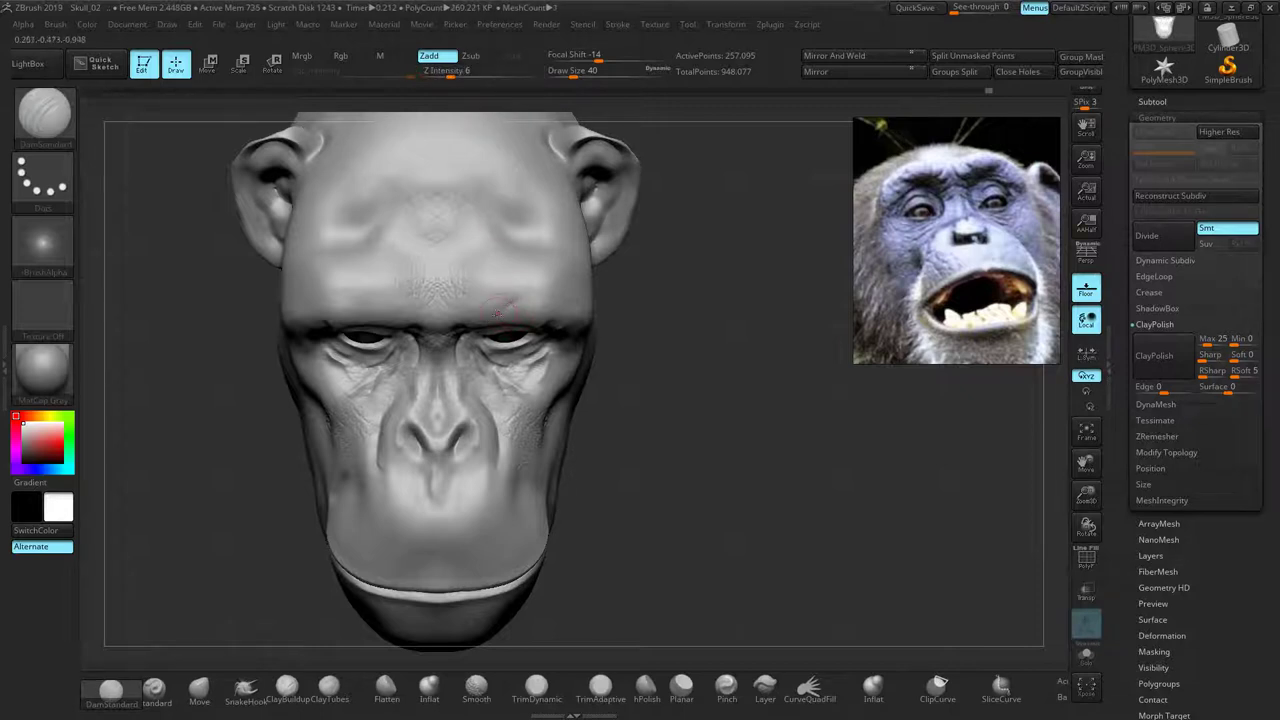
drag(622, 367, 651, 317)
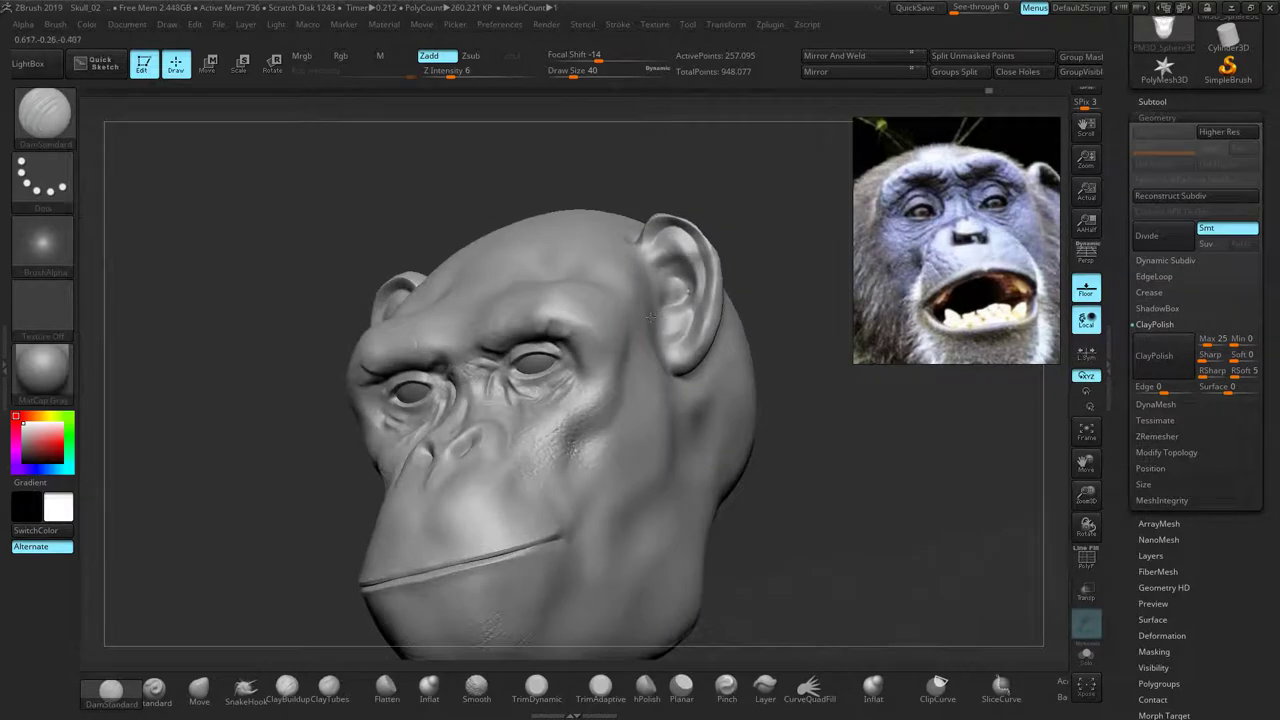
Lightly sculpt the folds around the mouth corners and smooth them towards the jaw at draw size 84
right_drag(599, 400, 665, 360)
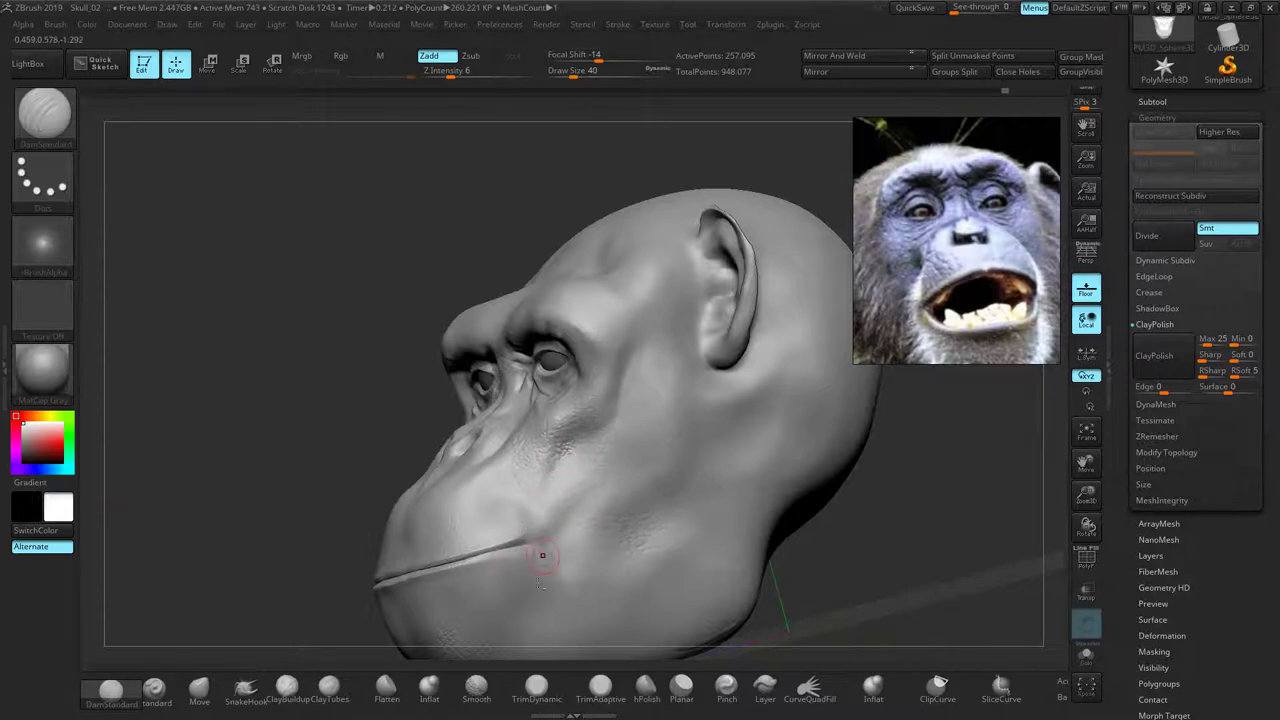
drag(265, 471, 310, 508)
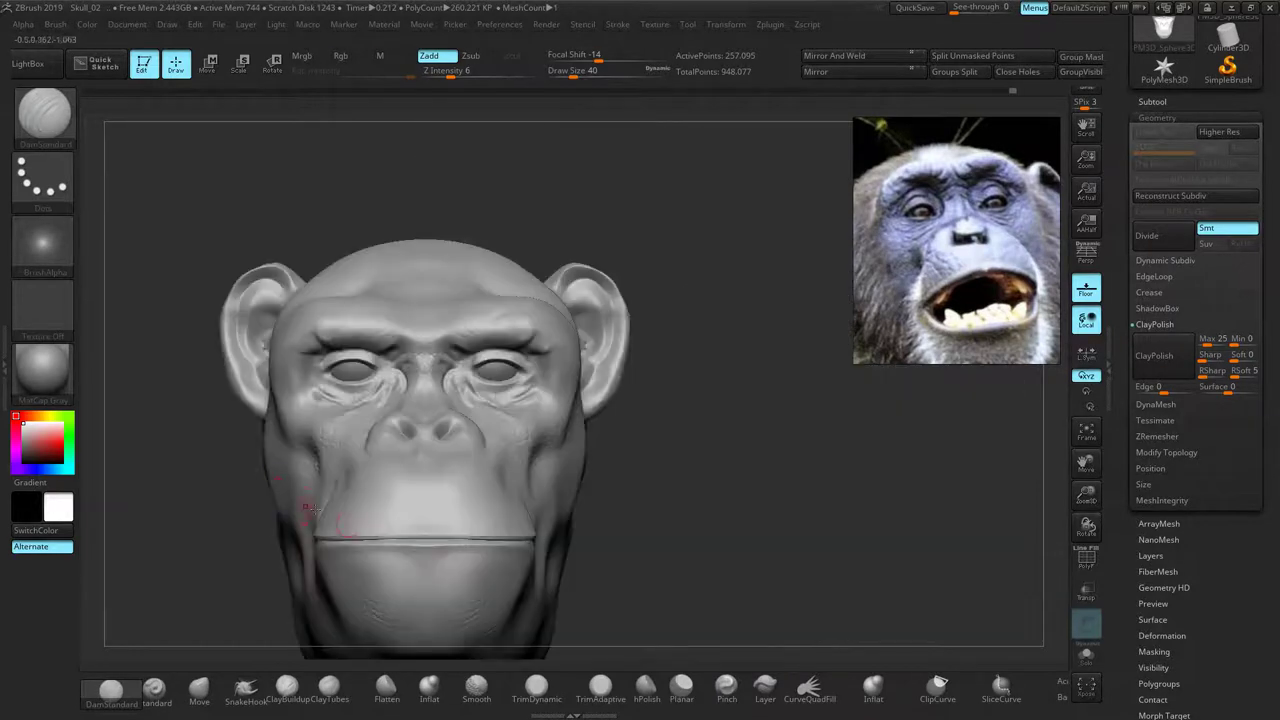
drag(634, 532, 670, 431)
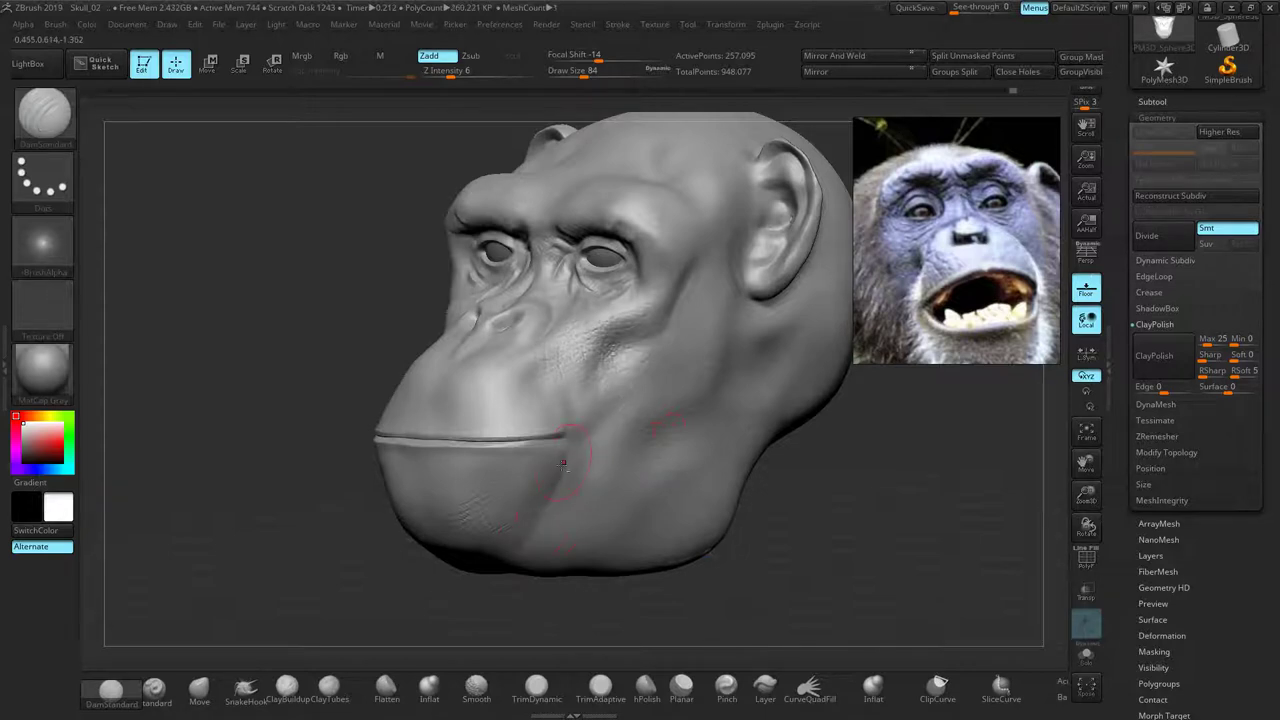
key(shift)
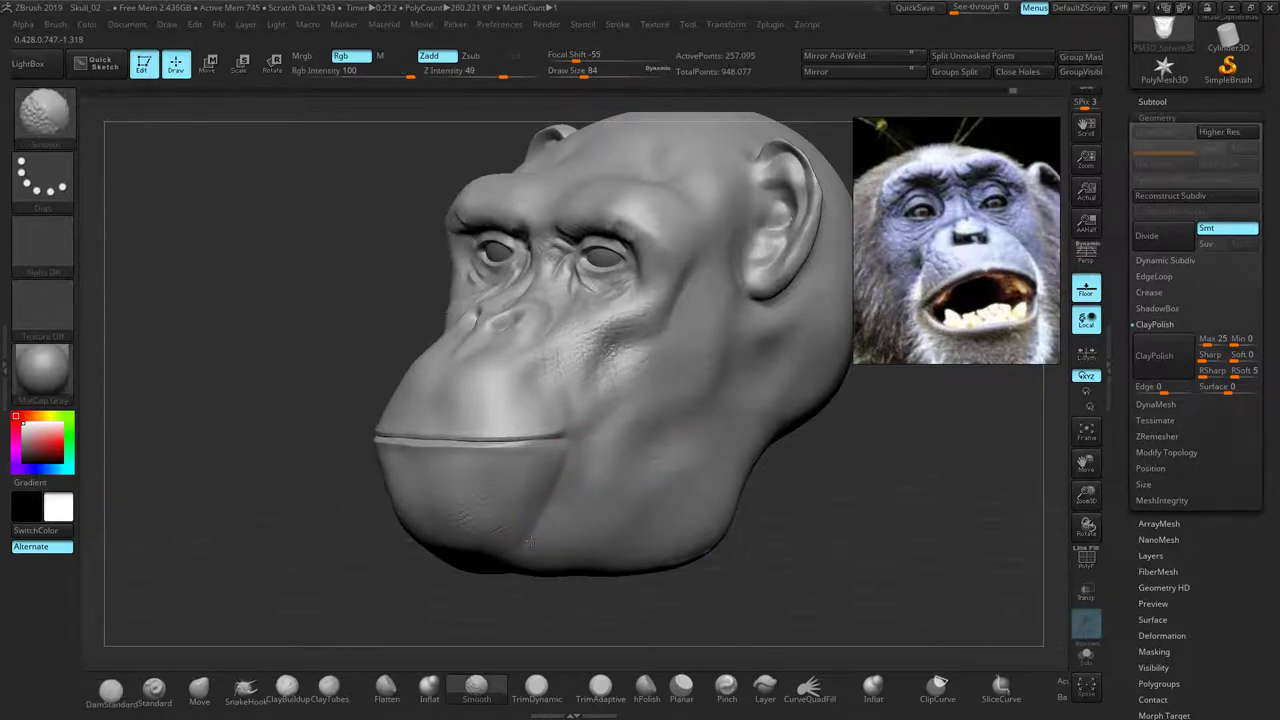
drag(175, 398, 298, 414)
drag(715, 395, 848, 400)
alt+drag(643, 368, 786, 463)
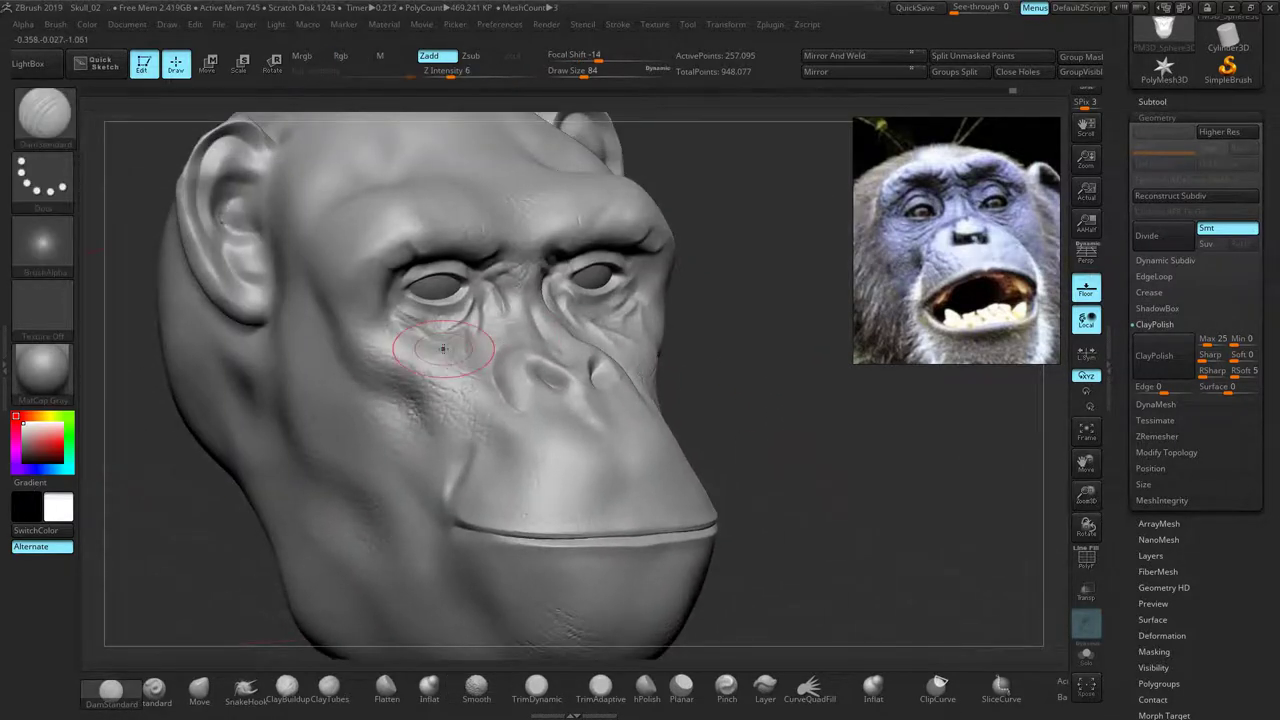
Load the brush preset 17-Creature_skin.ZBP from the Skin folder
click(31, 128)
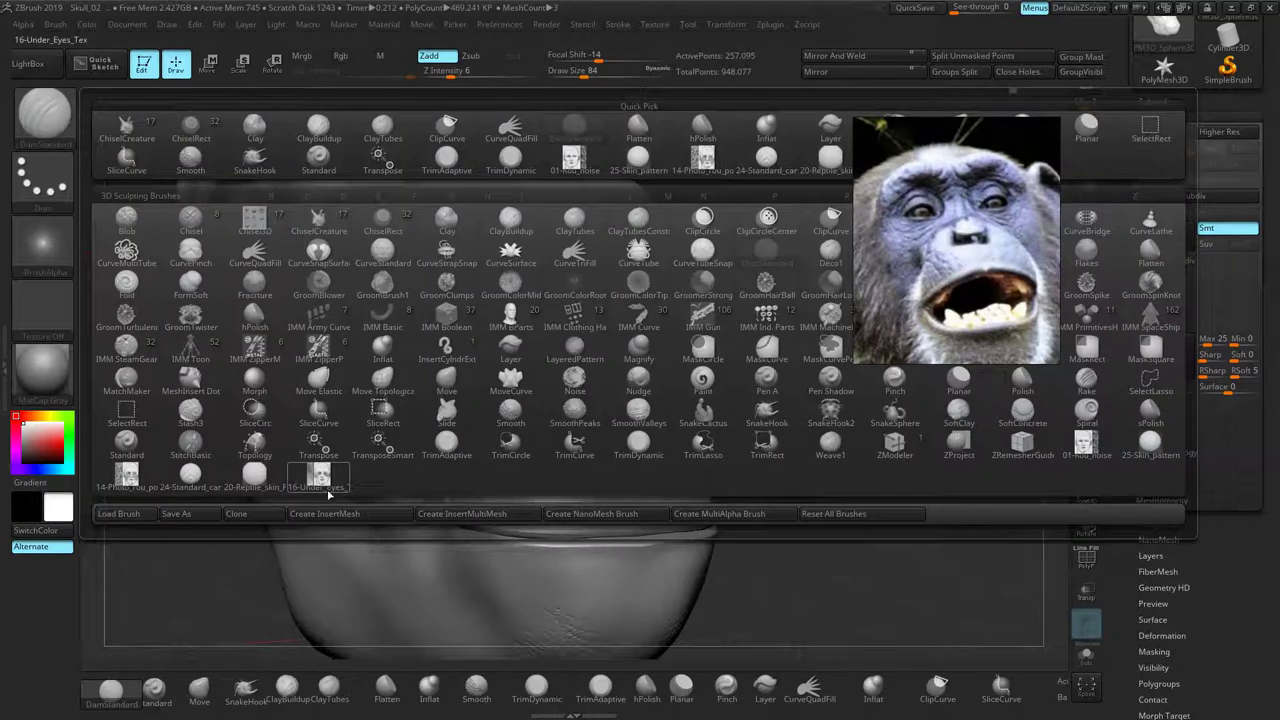
click(117, 513)
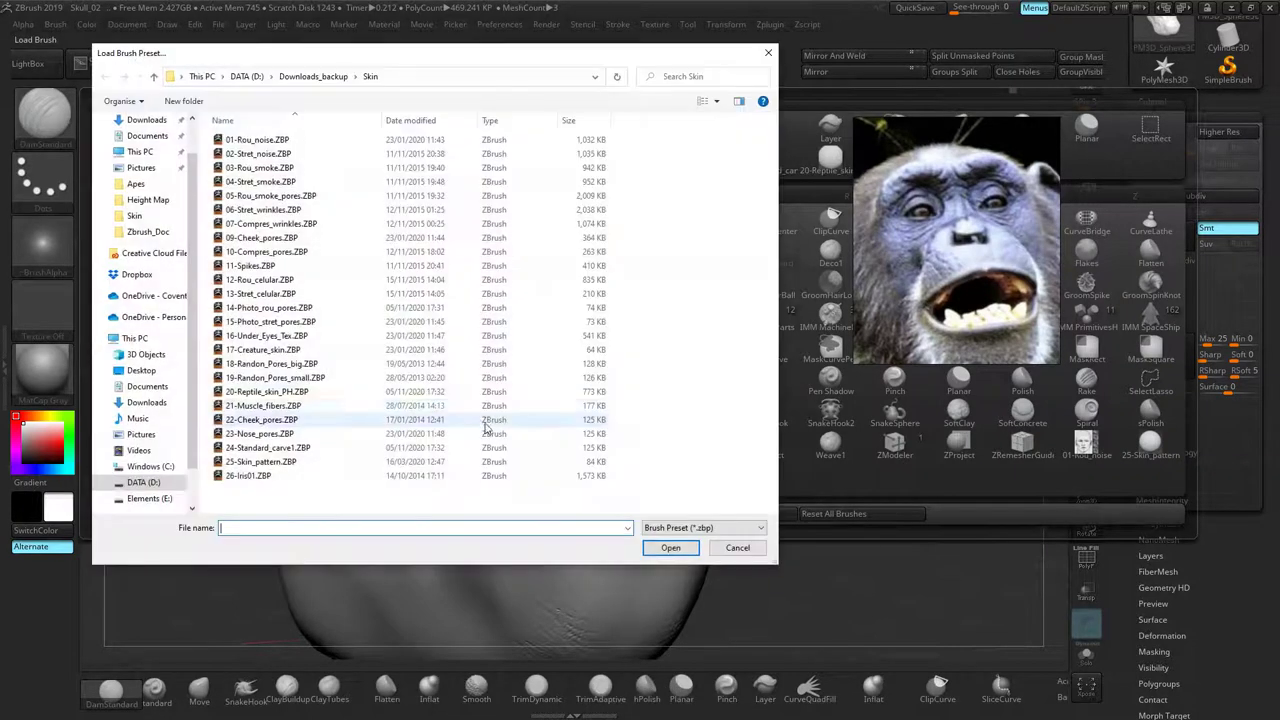
click(299, 338)
double_click(293, 350)
Brush creature skin texture around the eyes and smooth it lightly below the eyes and on the cheeks
mouse_move(410, 234)
mouse_down()
mouse_move(376, 247)
mouse_move(412, 252)
mouse_up()
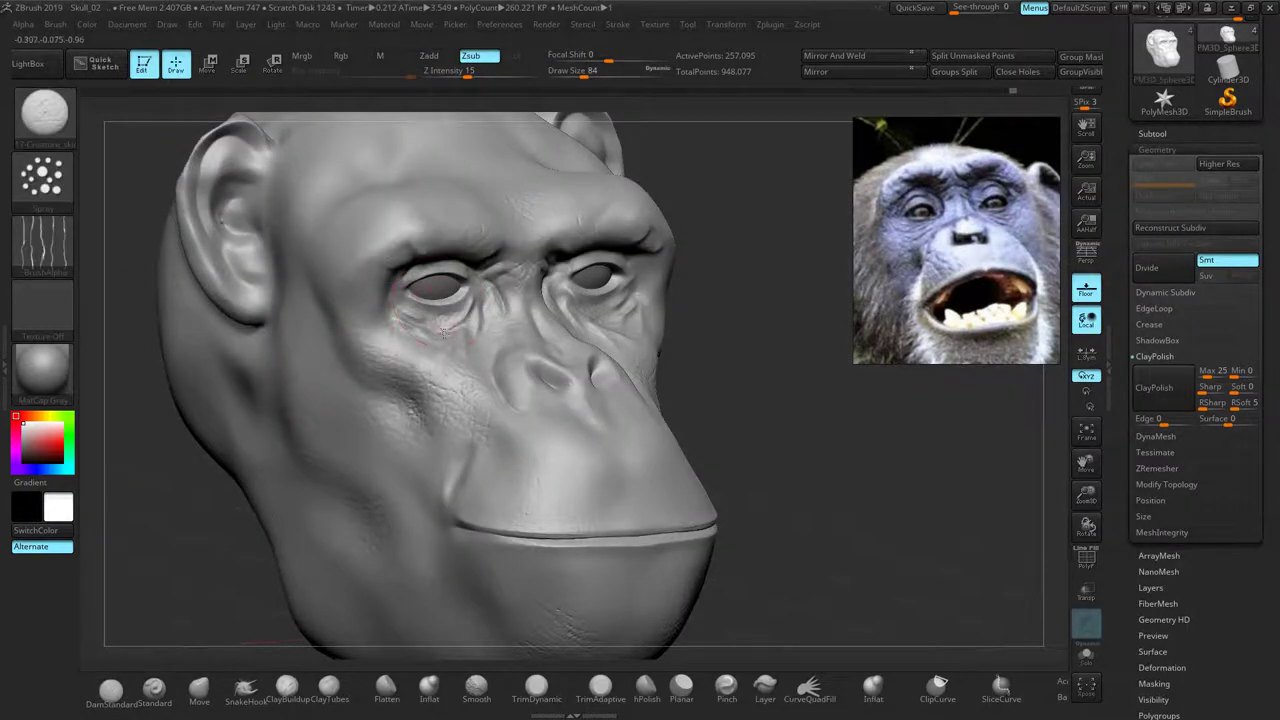
shift+drag(433, 333, 451, 333)
drag(890, 405, 774, 424)
mouse_move(643, 378)
shift+mouse_down()
mouse_move(662, 398)
mouse_move(682, 378)
mouse_move(655, 396)
shift+mouse_up()
Bring the three-quarter chimpanzee reference photo into view and add creature skin texture to the cheek beside the nose
middle_drag(993, 246, 985, 247)
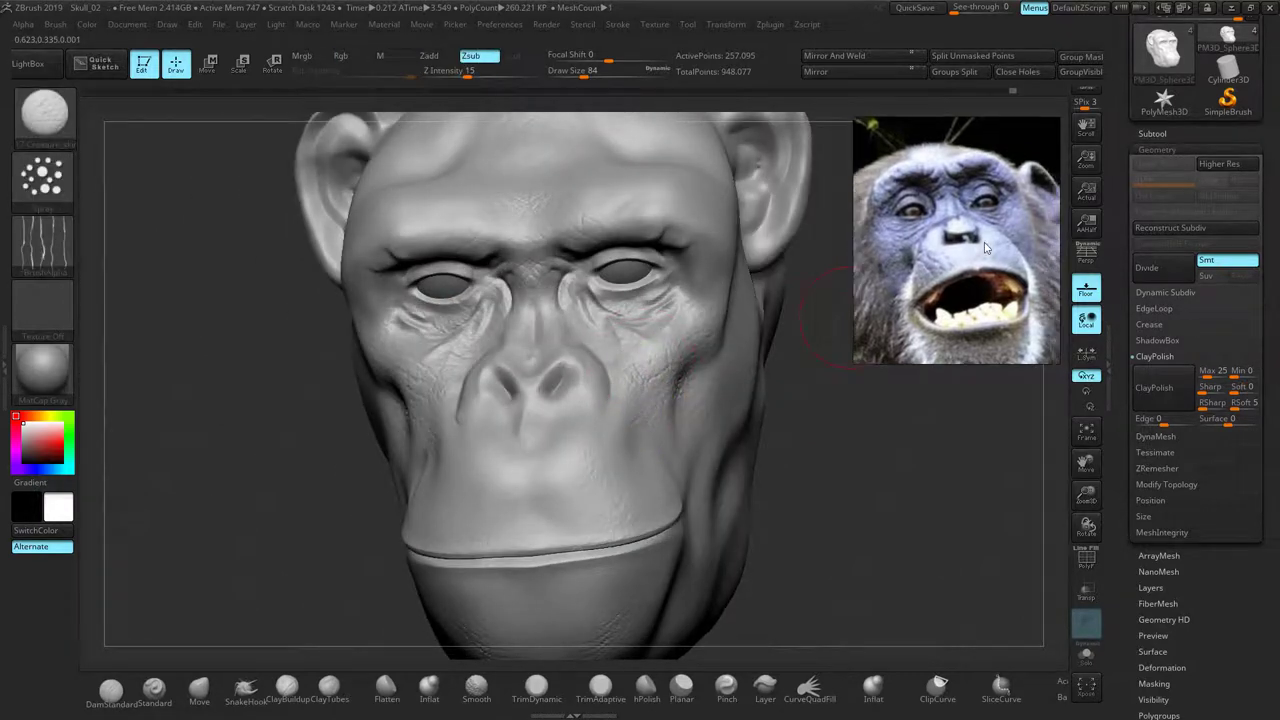
scroll(924, 258, down, 5)
mouse_move(908, 312)
middle_down()
mouse_move(898, 235)
mouse_move(958, 316)
mouse_move(936, 269)
middle_up()
scroll(919, 273, up, 8)
scroll(937, 290, up, 3)
drag(785, 488, 915, 488)
mouse_move(510, 424)
mouse_down()
mouse_move(550, 448)
mouse_move(534, 440)
mouse_up()
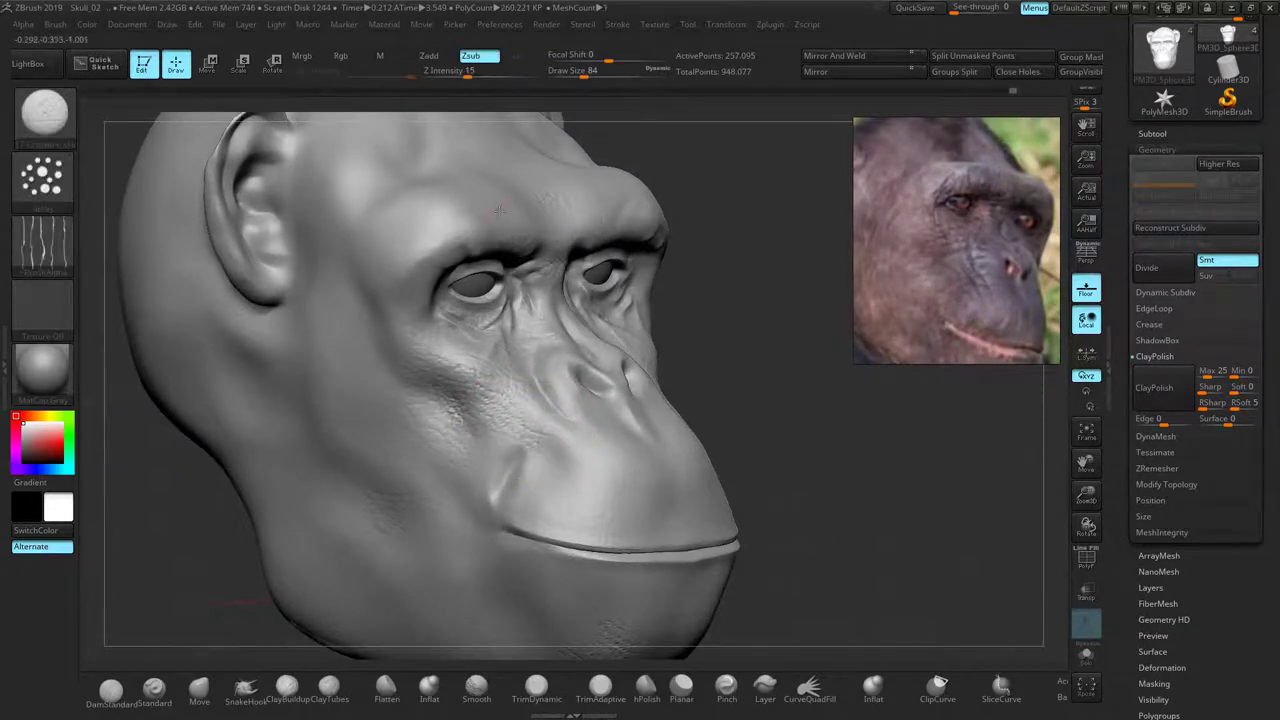
Set the skin brush to Z Intensity 17 and draw size 64, try it on the cheek and undo the stroke
click(469, 75)
key(bracketleft)
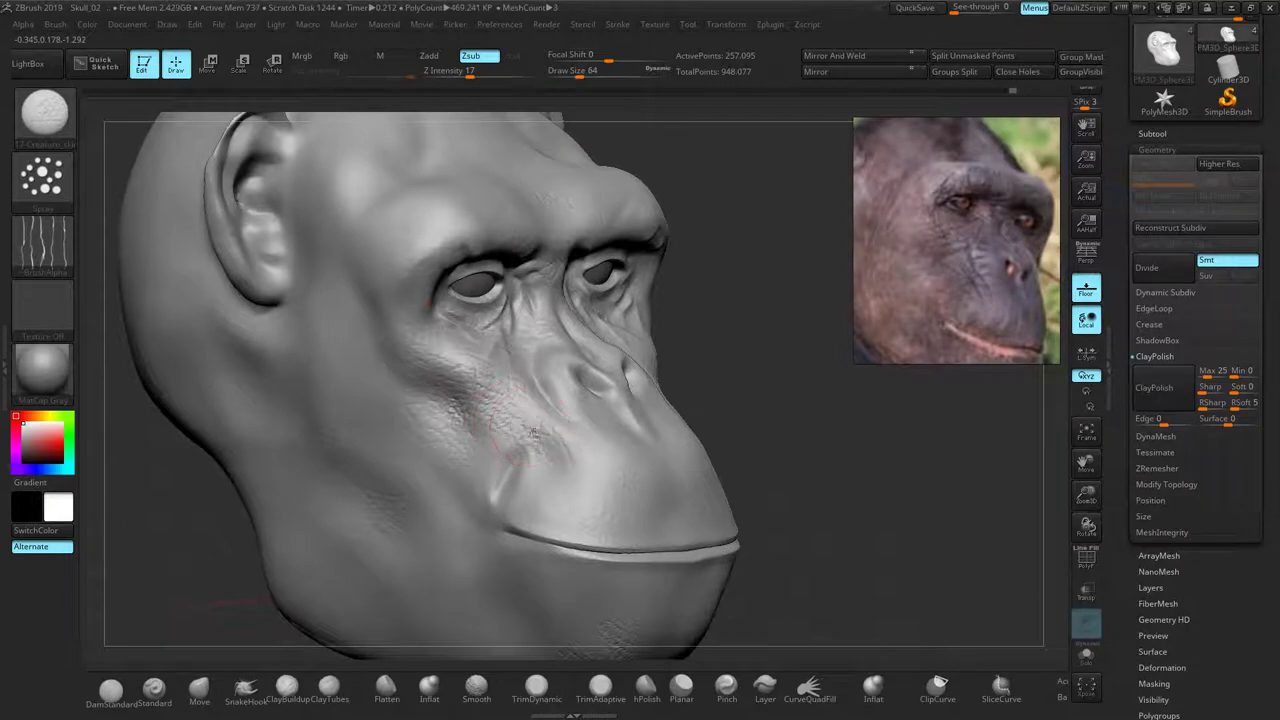
drag(536, 438, 528, 424)
key(ctrl+z)
Lightly smooth the skin texture across the nose bridge between the eyes
drag(960, 430, 783, 443)
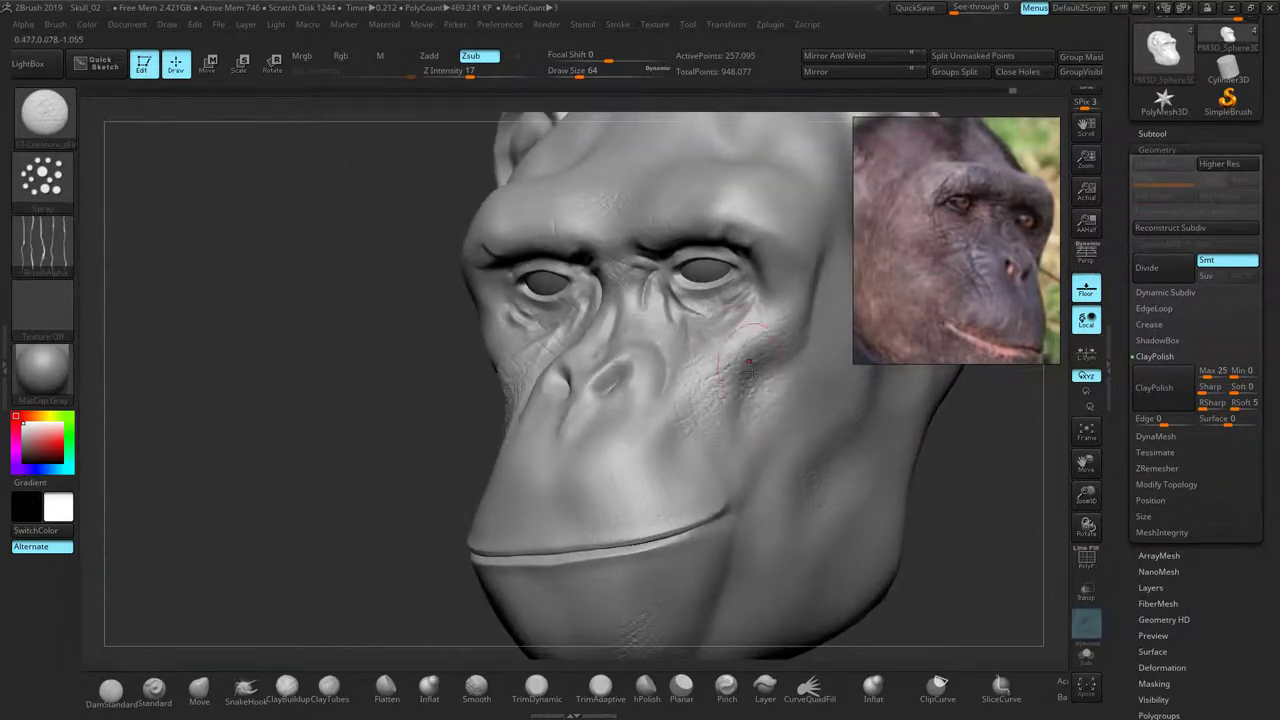
drag(399, 335, 500, 332)
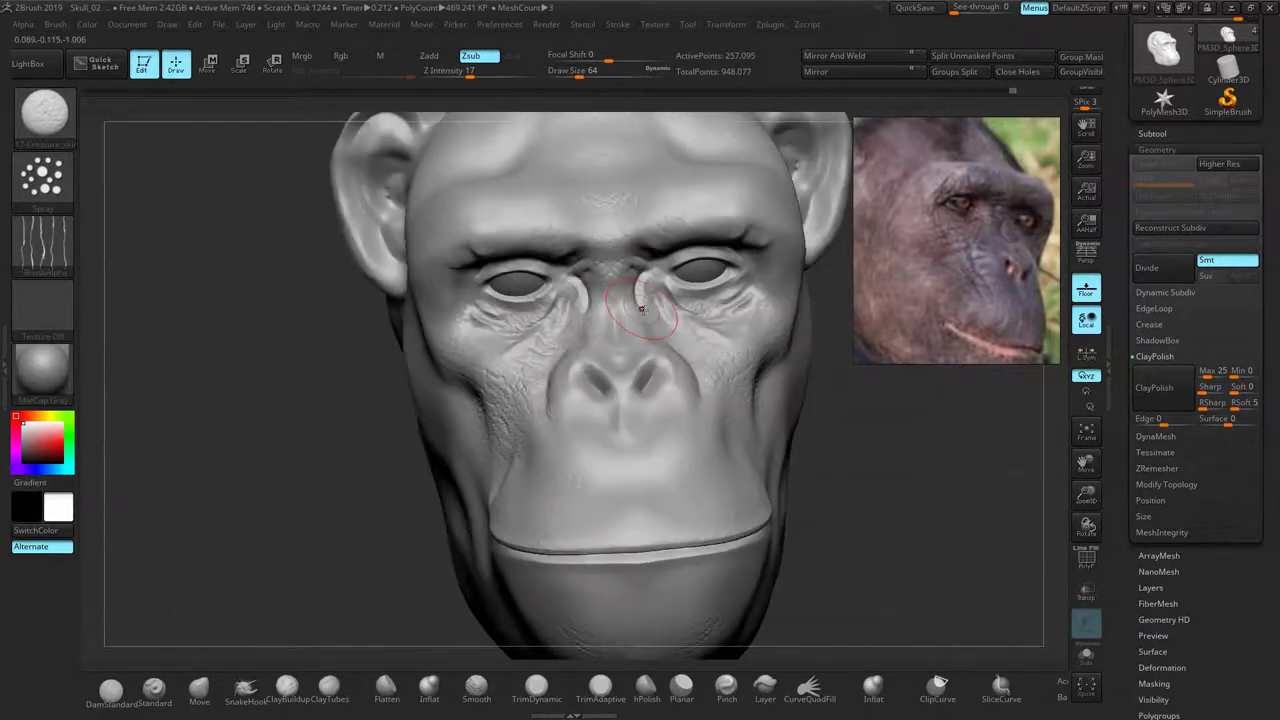
shift+drag(621, 287, 603, 284)
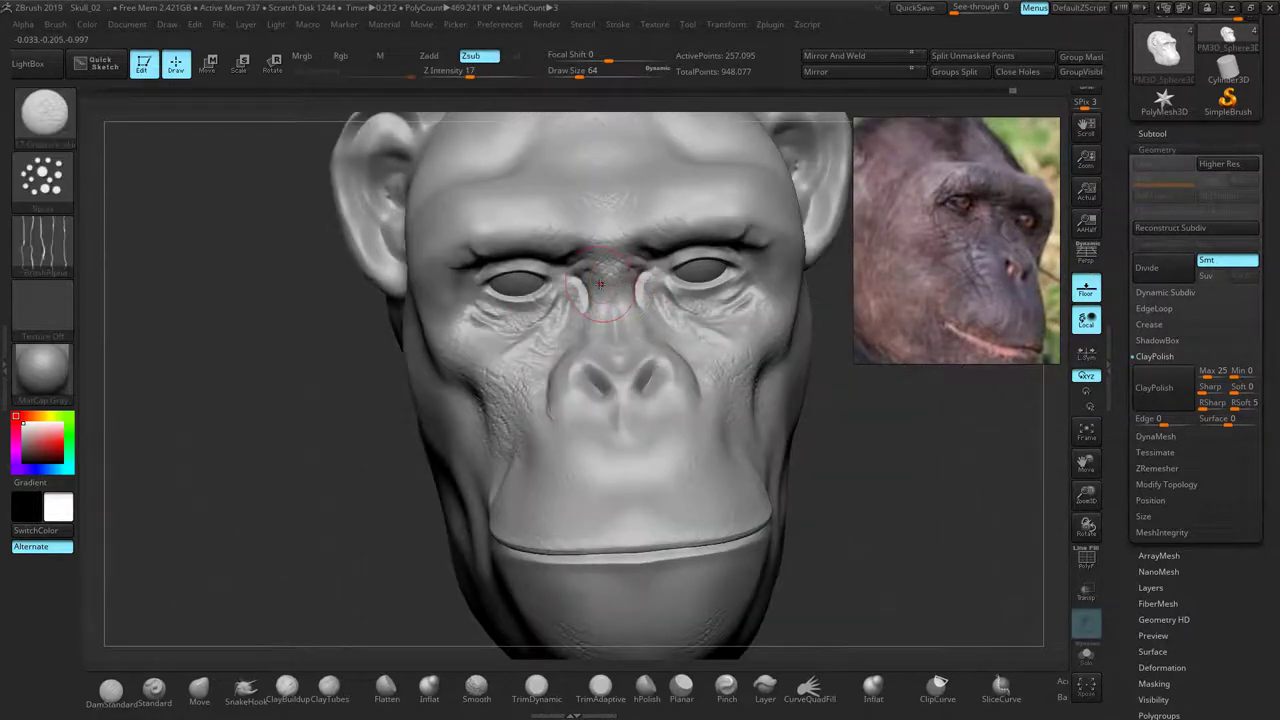
Set the skin brush to Z Intensity 27 and texture the nose bridge between the eyes, undoing an unwanted stroke
click(482, 73)
drag(611, 272, 597, 283)
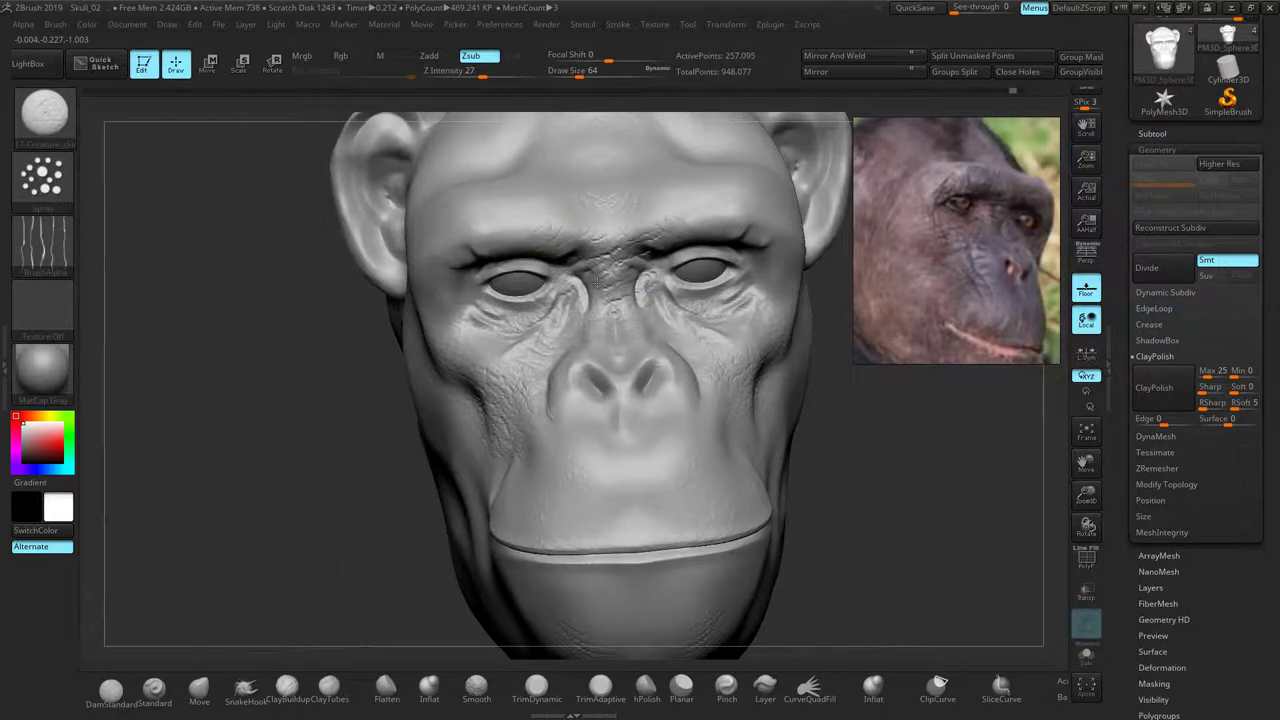
drag(330, 419, 345, 380)
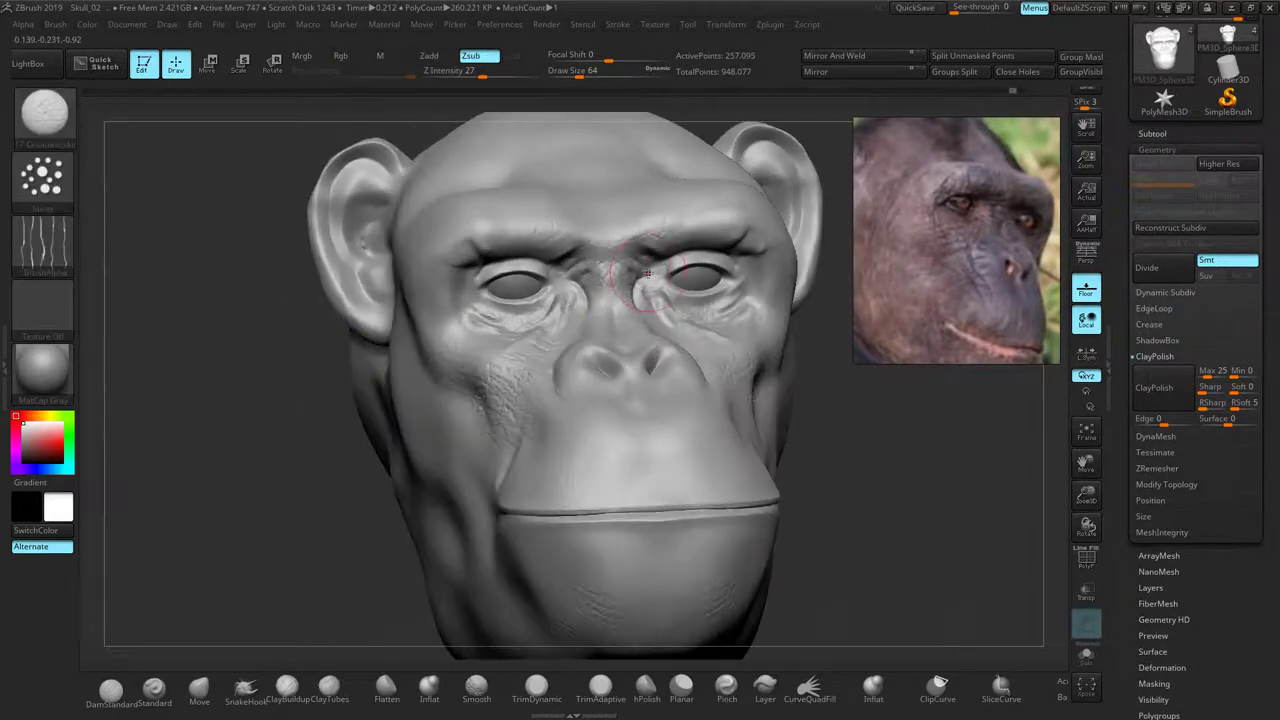
mouse_move(608, 279)
mouse_down()
mouse_move(620, 250)
mouse_move(610, 290)
mouse_up()
key(ctrl+z)
shift+drag(340, 480, 323, 500)
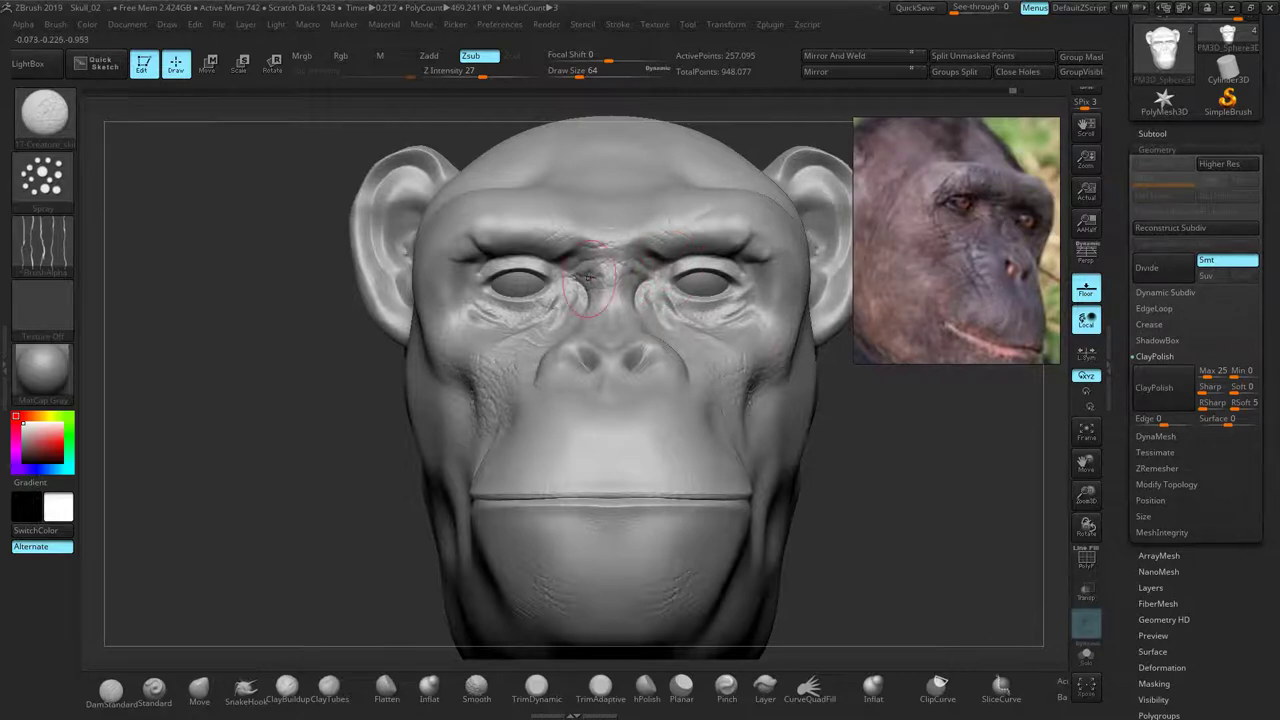
drag(588, 277, 606, 270)
Turn on symmetry and add creature skin texture to the cheeks beside the nose and muzzle
ctrl+drag(900, 705, 488, 704)
click(858, 700)
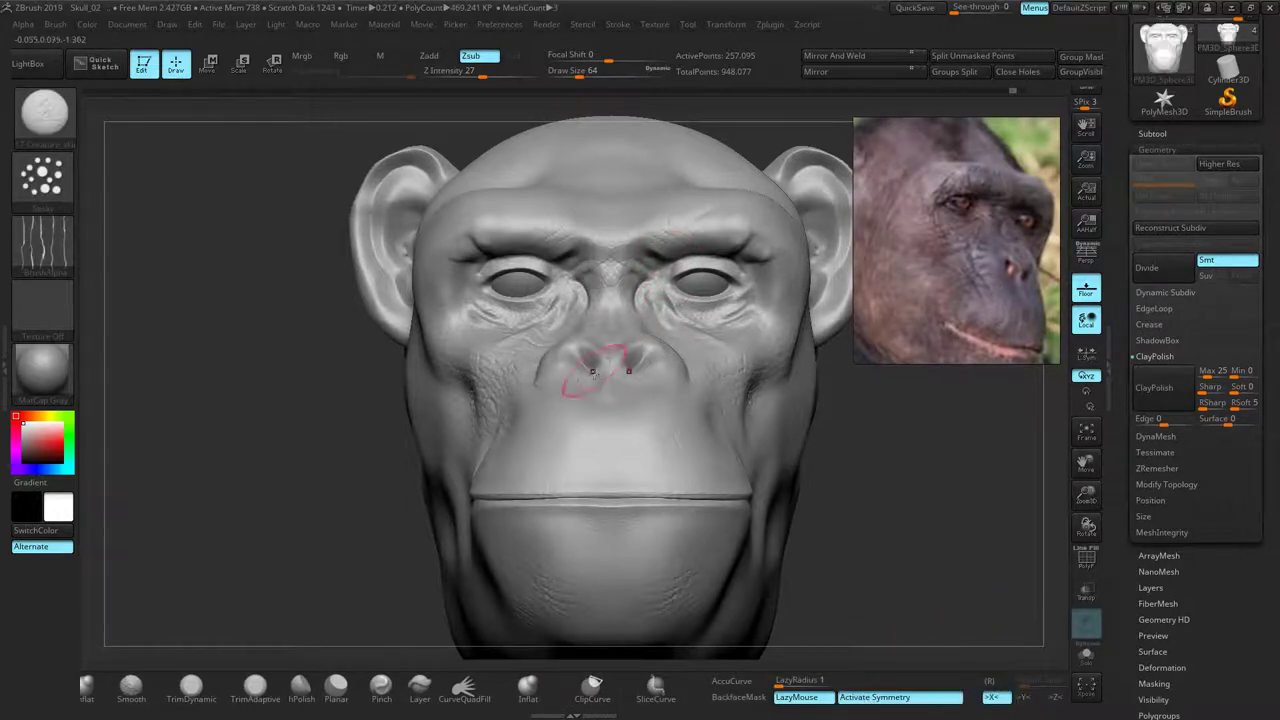
mouse_move(286, 385)
mouse_down()
mouse_move(415, 400)
mouse_move(330, 390)
mouse_move(372, 405)
mouse_up()
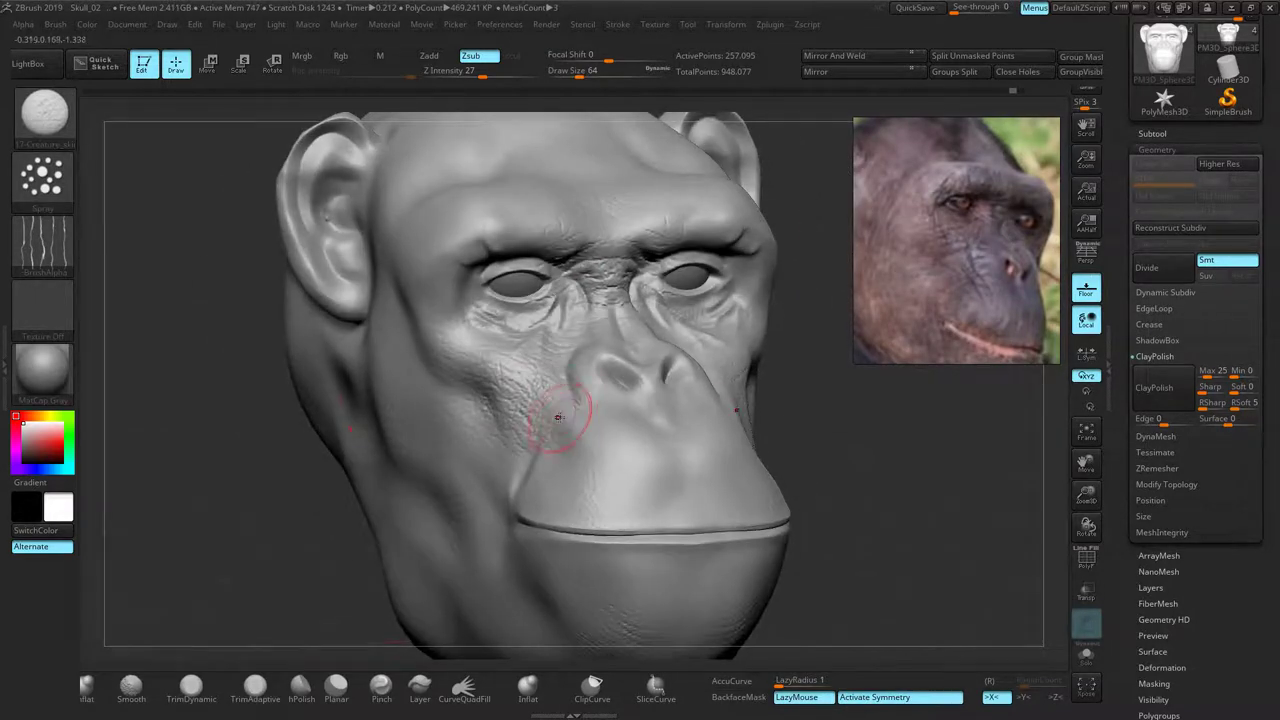
drag(851, 488, 700, 474)
drag(620, 432, 652, 432)
mouse_move(235, 455)
mouse_down()
mouse_move(378, 476)
mouse_move(330, 472)
mouse_up()
Add creature skin creases at the outer ends of the brow ridge
ctrl+right_drag(828, 458, 711, 443)
mouse_move(711, 443)
mouse_down()
mouse_move(718, 395)
mouse_move(708, 442)
mouse_up()
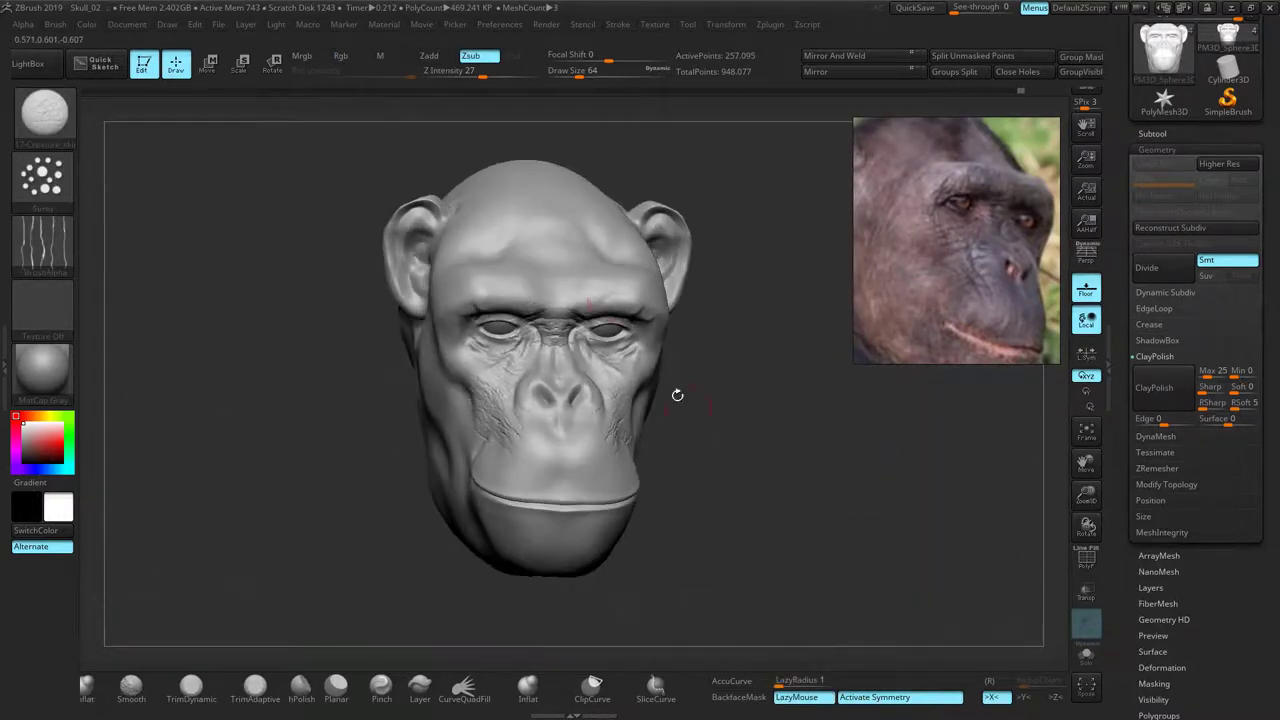
mouse_move(459, 317)
mouse_down()
mouse_move(495, 298)
mouse_move(466, 309)
mouse_up()
drag(790, 424, 762, 364)
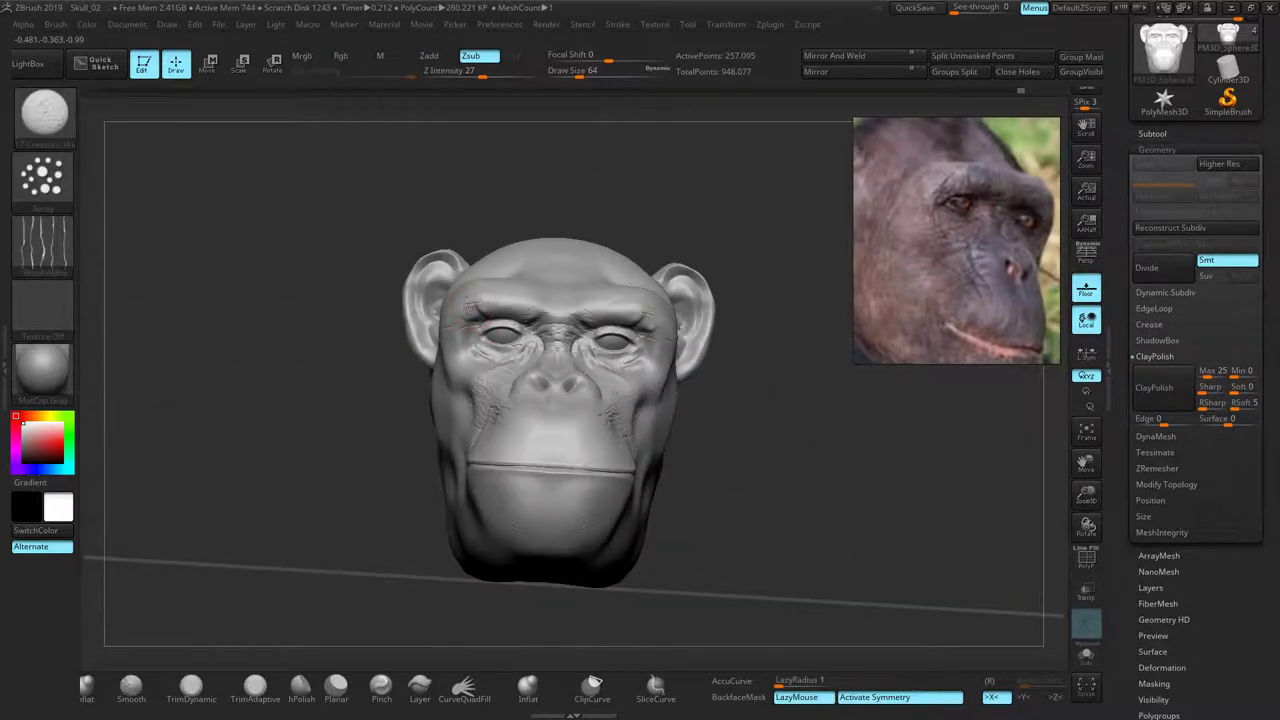
drag(720, 404, 682, 443)
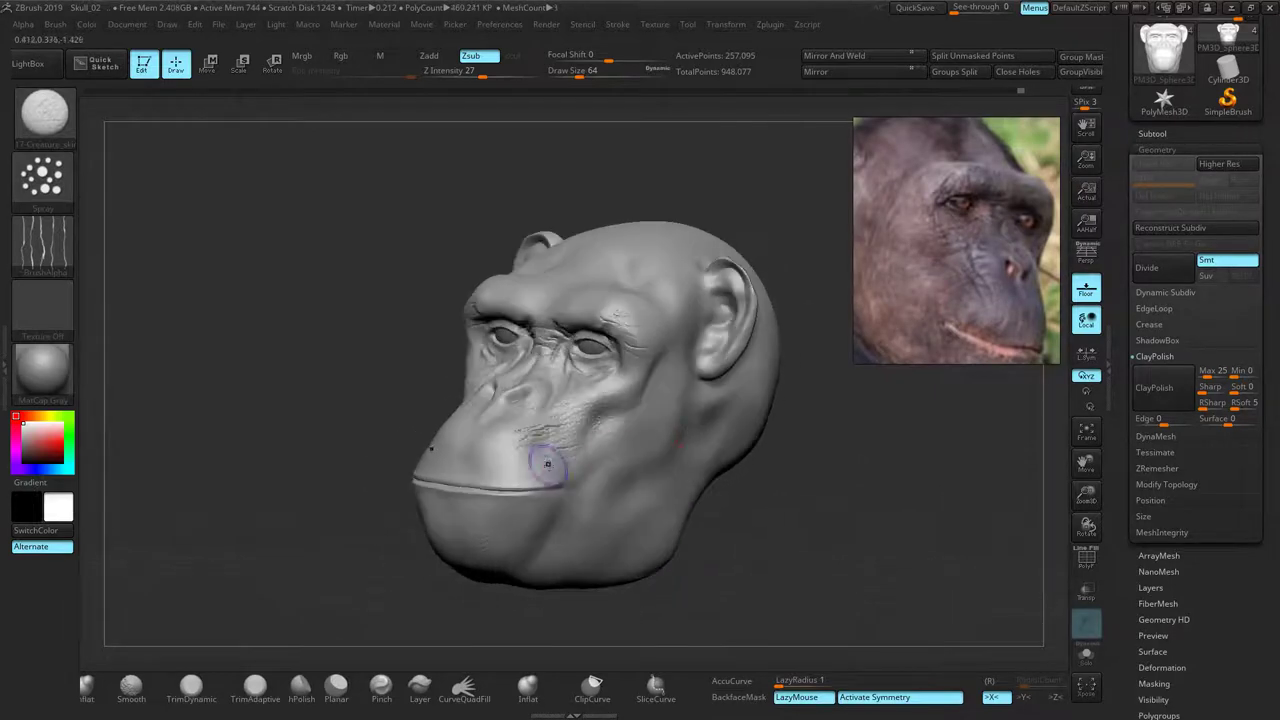
Set the ClayPolish Edge value to 7, try ClayPolish on the head's skin detail and undo the last application
click(1162, 402)
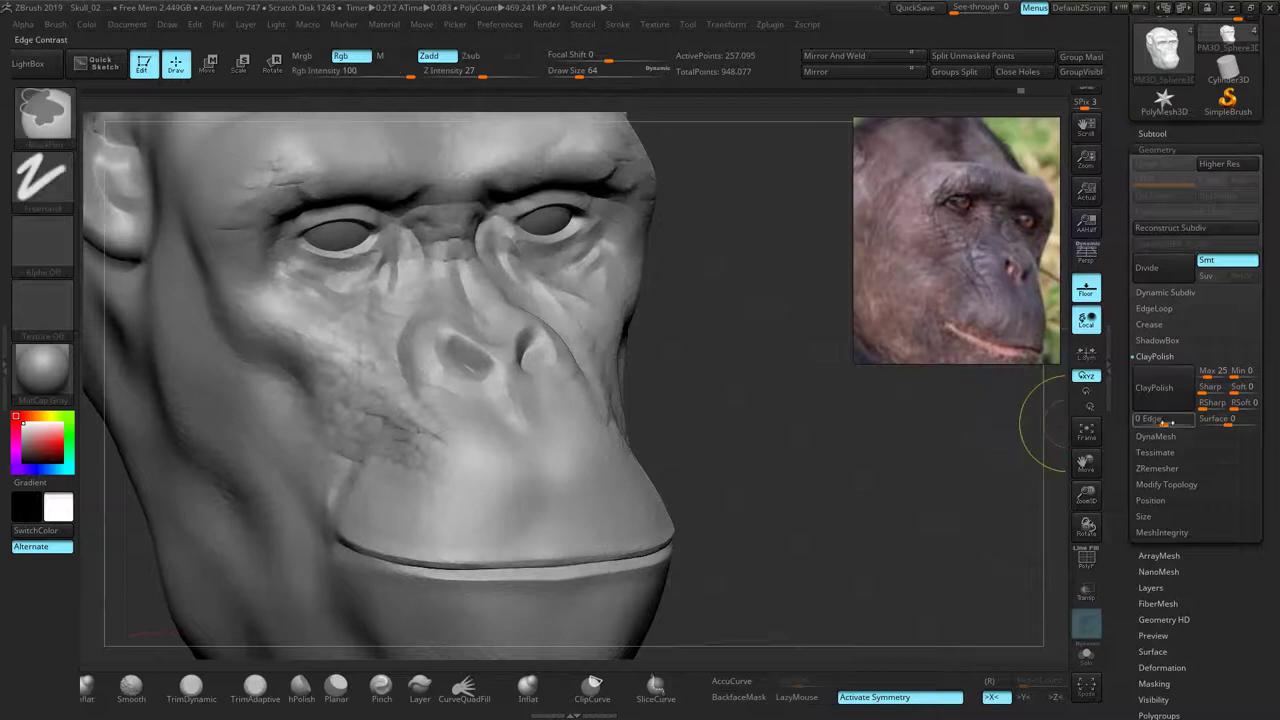
drag(1162, 424, 1175, 425)
click(1157, 388)
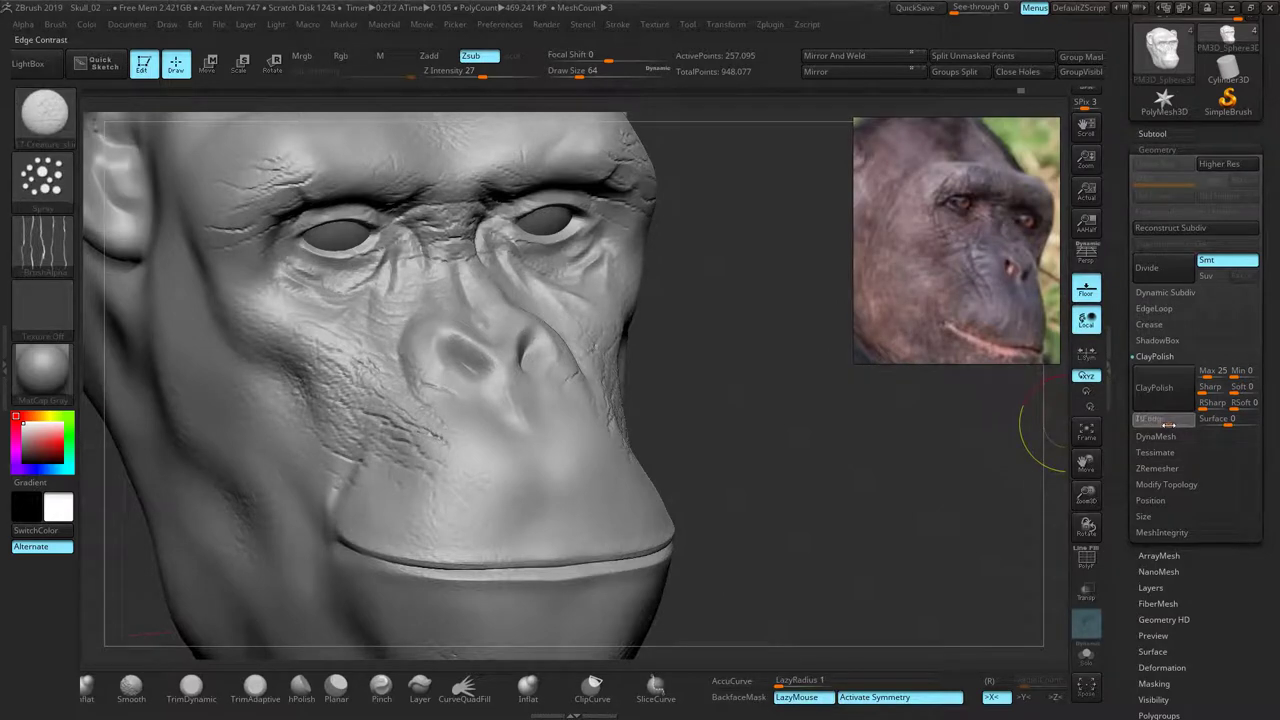
click(1181, 393)
drag(813, 367, 791, 354)
mouse_move(791, 354)
right_down()
mouse_move(814, 371)
mouse_move(769, 374)
mouse_move(780, 375)
right_up()
key(ctrl+z)
drag(780, 374, 806, 444)
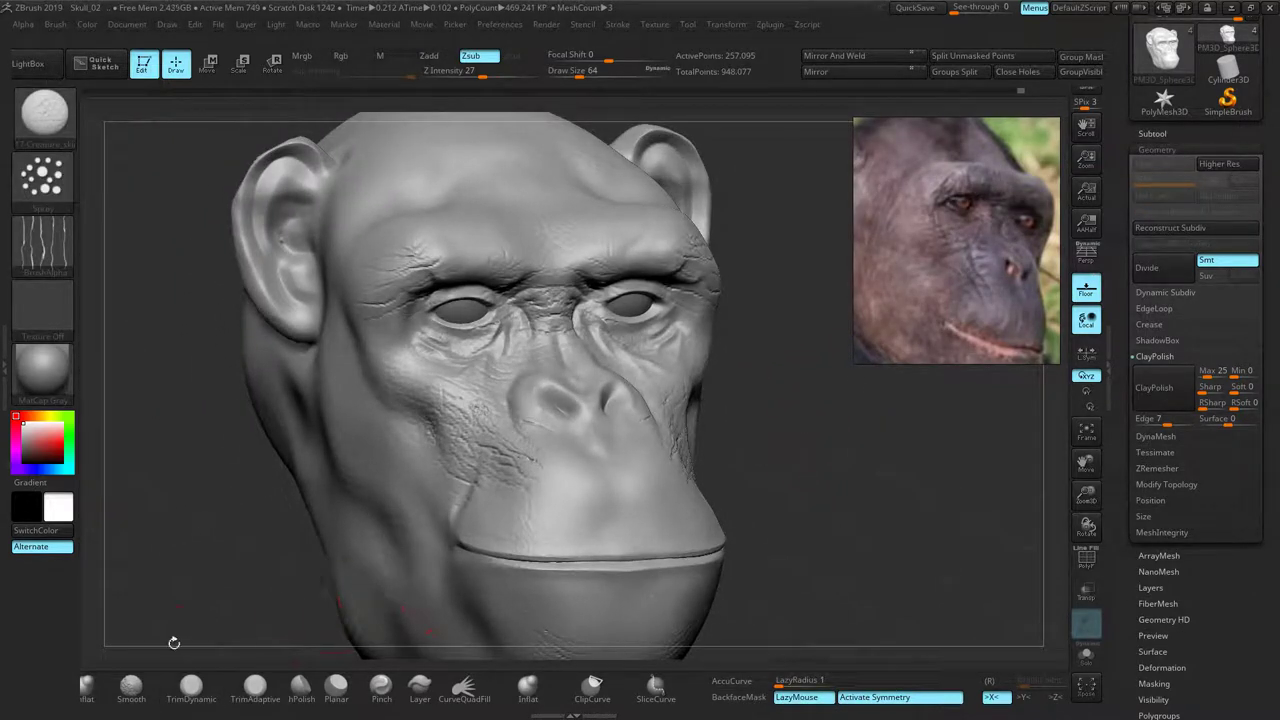
Choose the DamStandard brush, set its Z Intensity to 16, try a crease below the outer eye corner and undo it
ctrl+drag(177, 704, 566, 701)
click(160, 693)
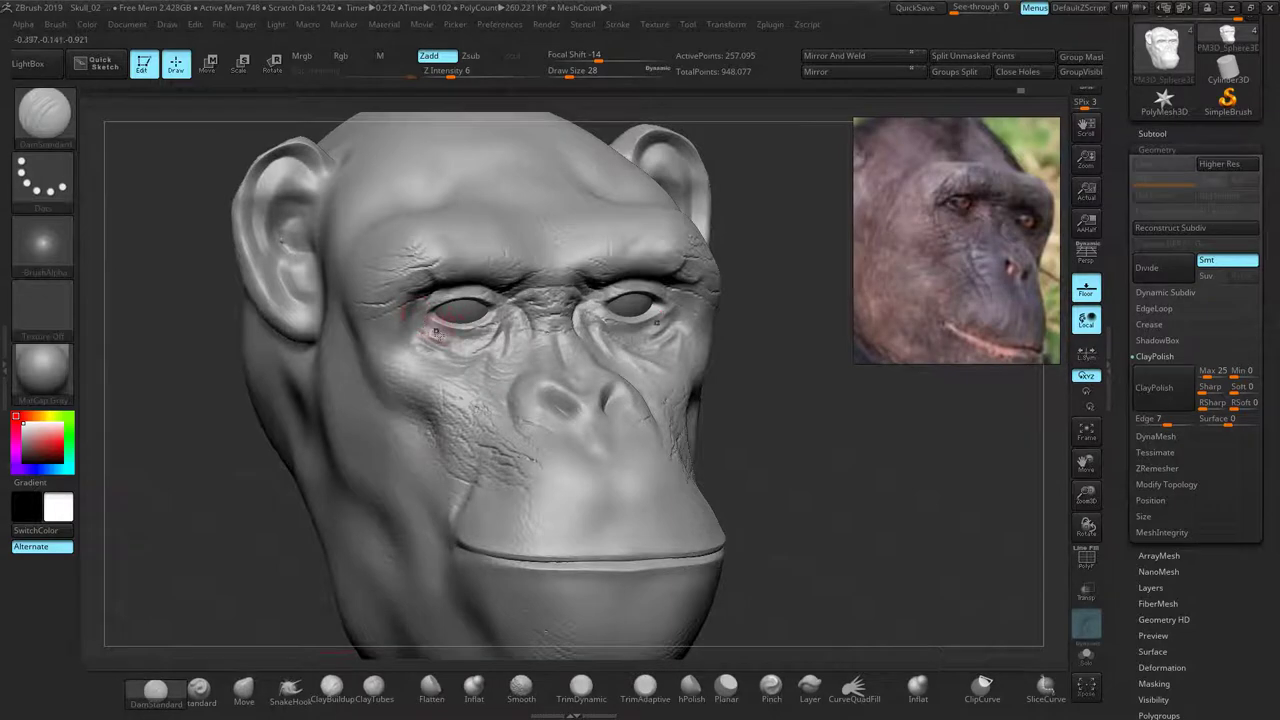
mouse_move(834, 377)
ctrl+right_down()
mouse_move(868, 411)
mouse_move(824, 389)
ctrl+right_up()
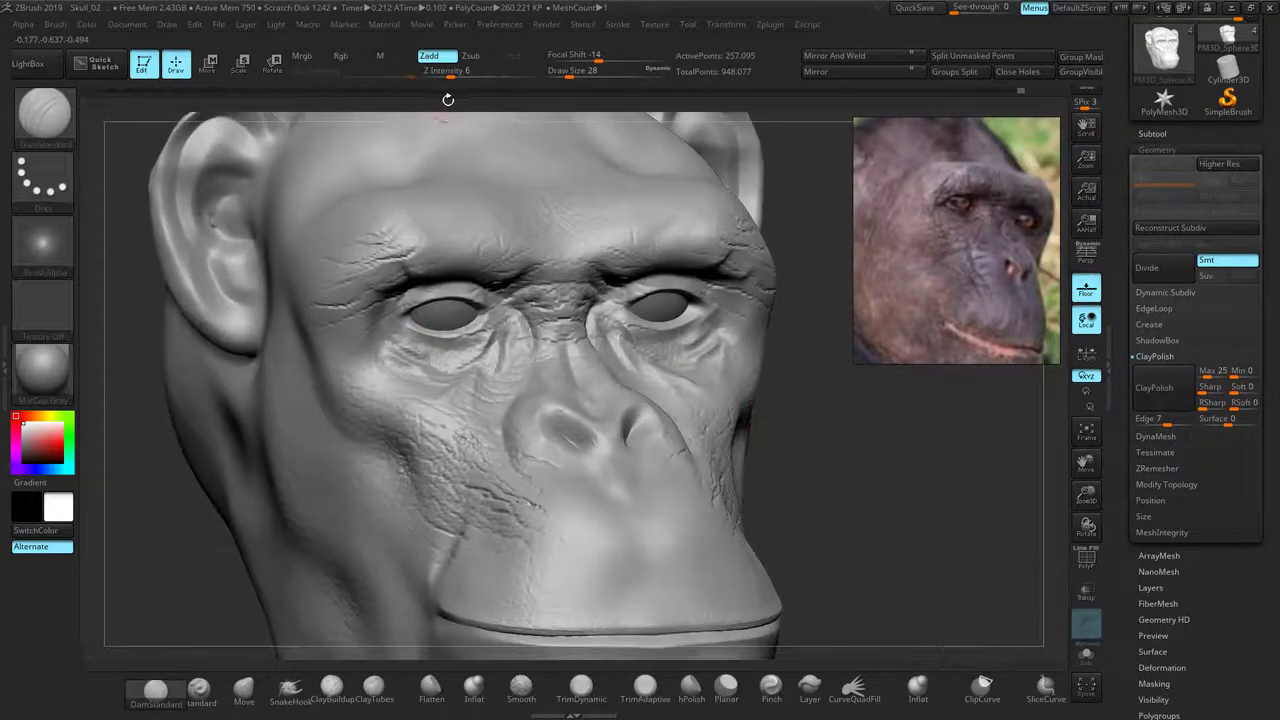
click(468, 74)
drag(421, 347, 399, 342)
key(ctrl+z)
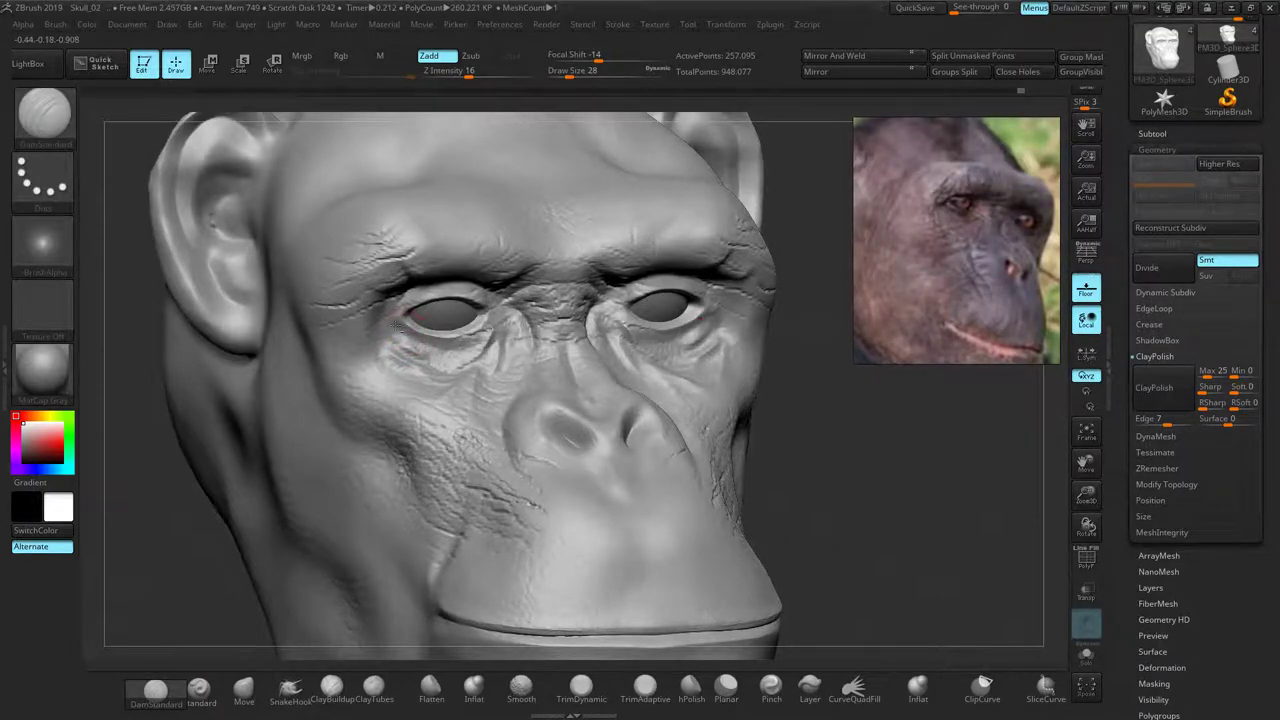
Carve a vertical groove below the nose with the DamStandard brush and smooth it lightly
mouse_move(826, 372)
ctrl+right_down()
mouse_move(843, 474)
mouse_move(710, 427)
ctrl+right_up()
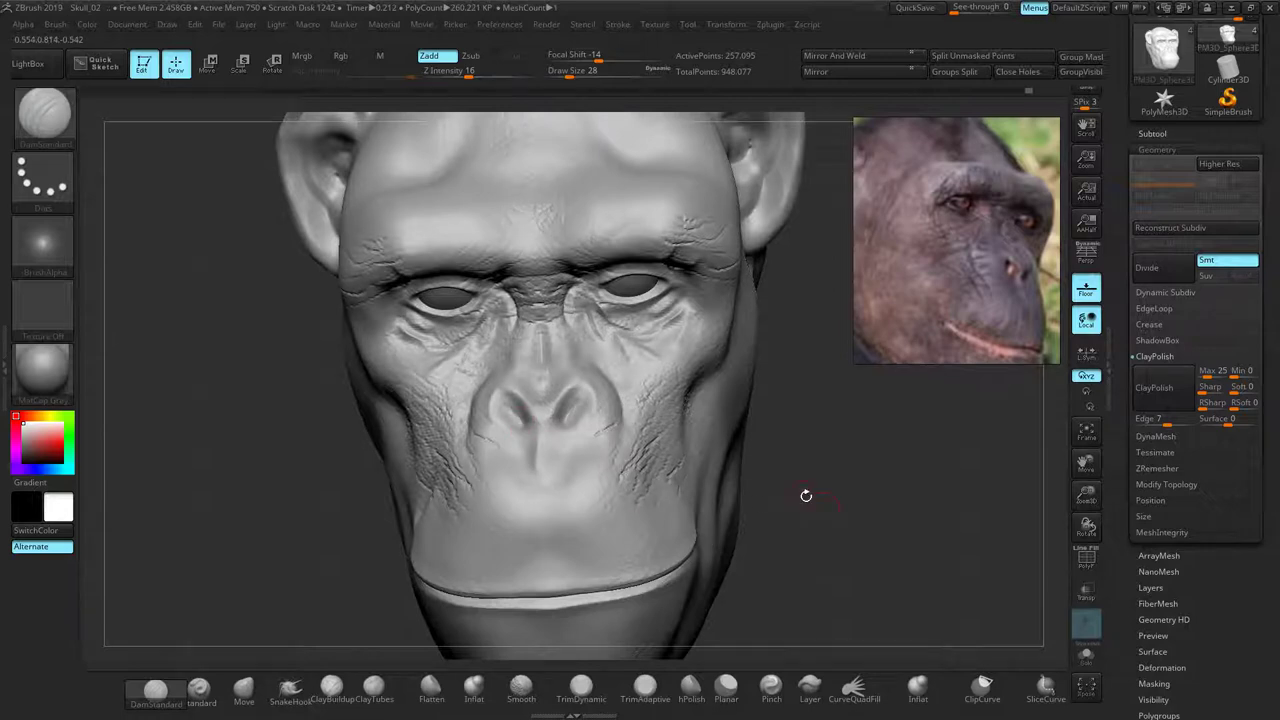
drag(540, 430, 543, 463)
drag(839, 457, 884, 450)
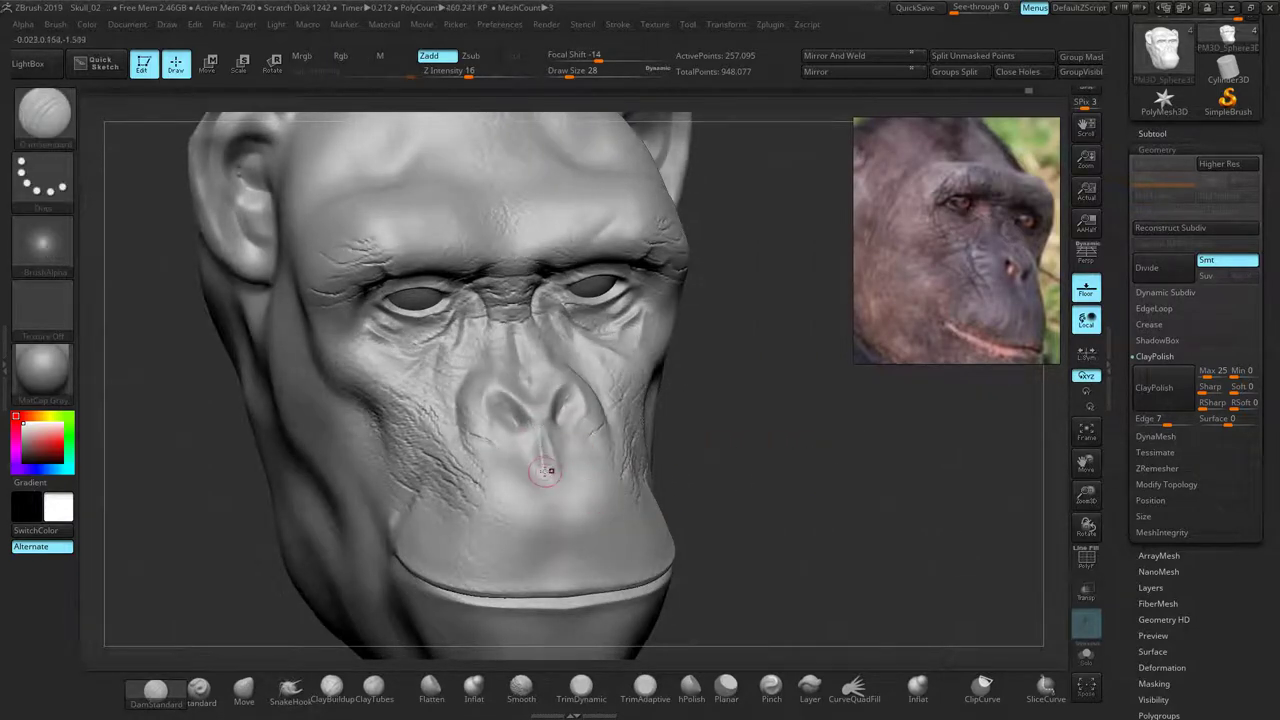
shift+drag(551, 443, 551, 460)
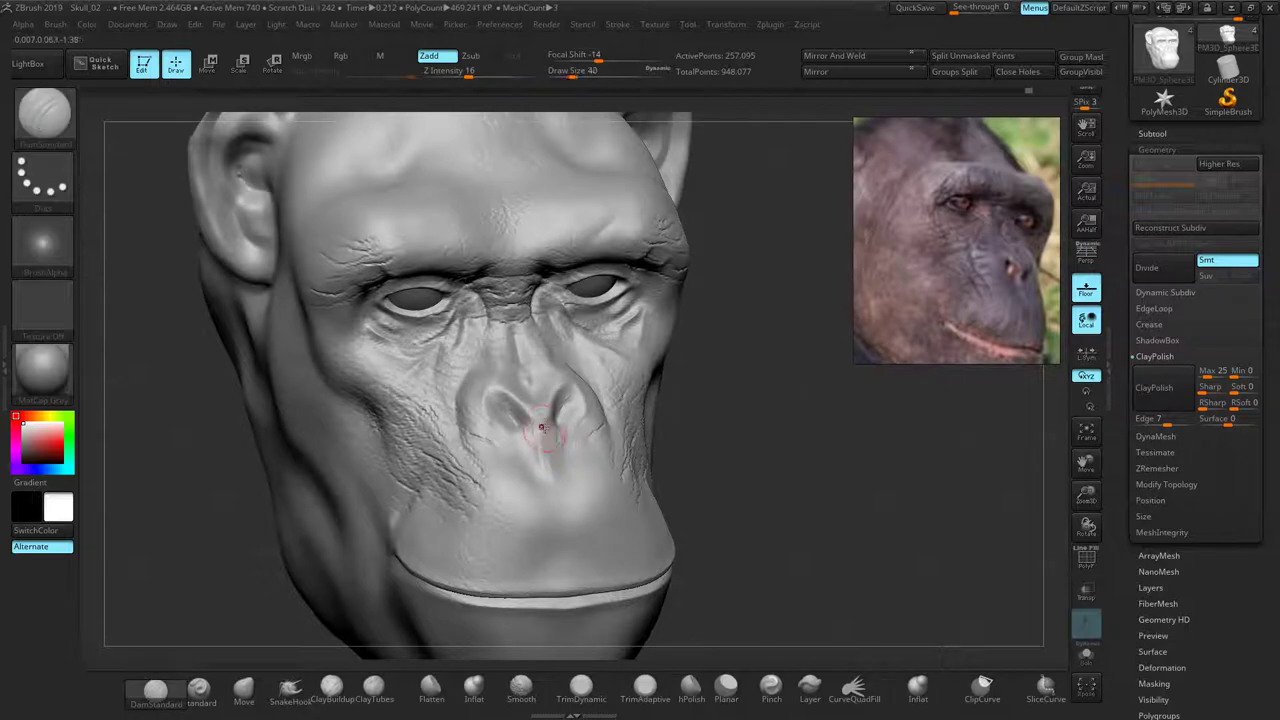
drag(725, 472, 820, 457)
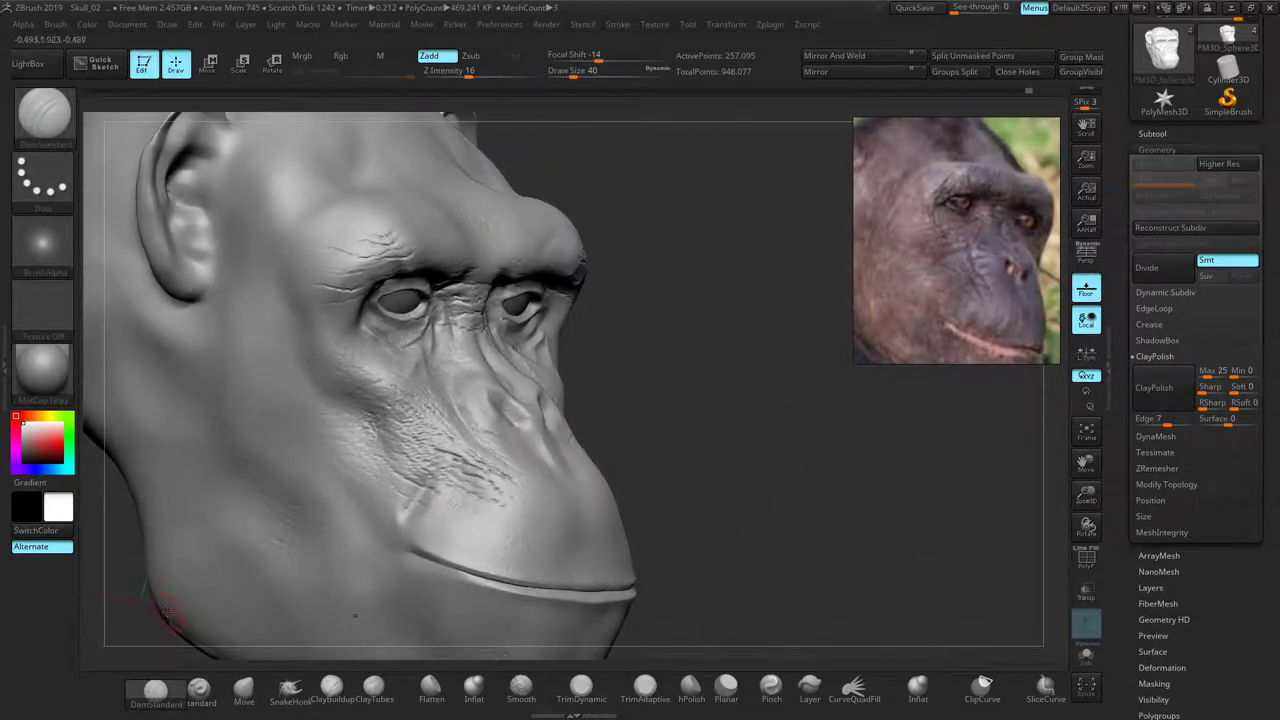
Build up the forms around the nostrils with the Standard brush at Z Intensity 20 and draw size 40
click(198, 689)
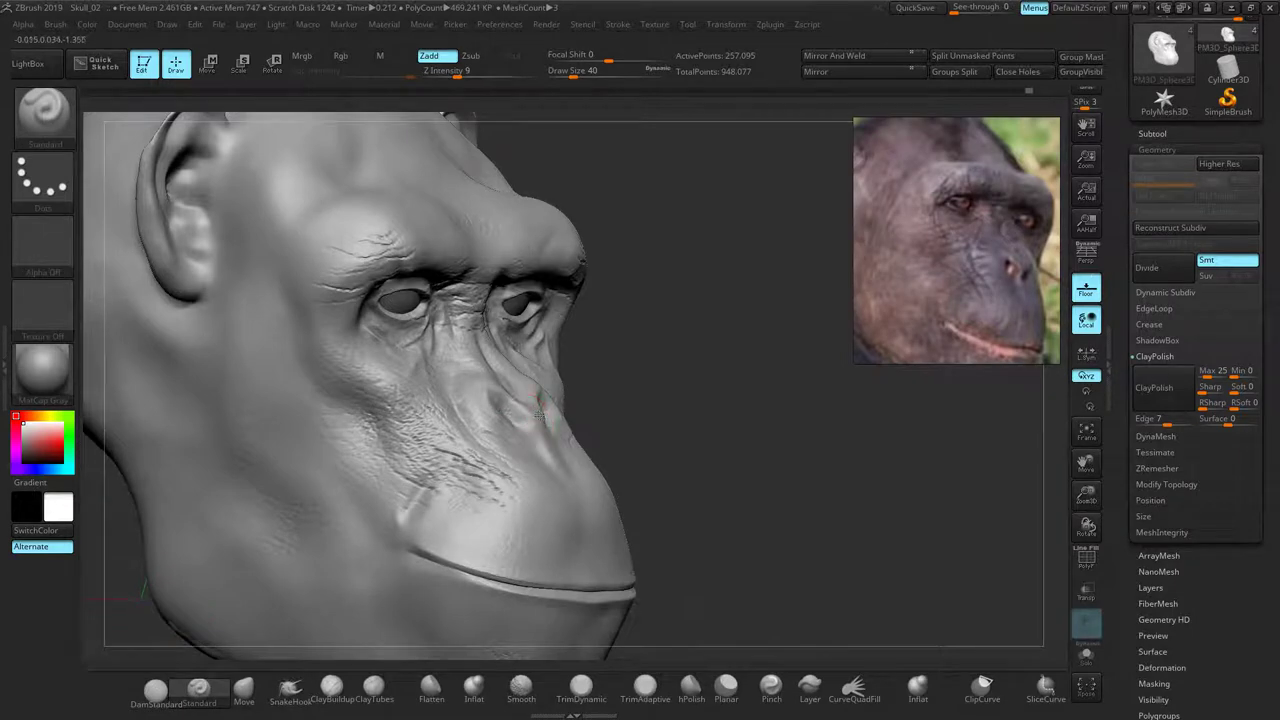
click(474, 74)
drag(649, 391, 582, 424)
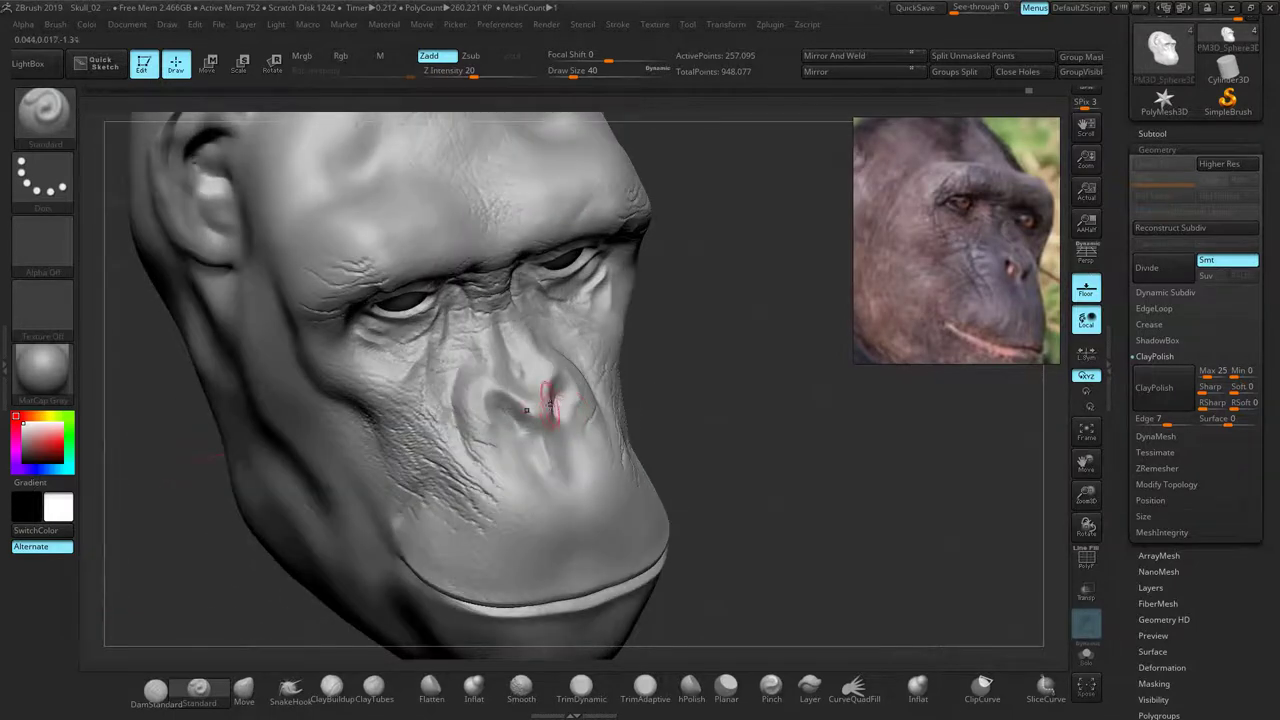
drag(657, 376, 709, 340)
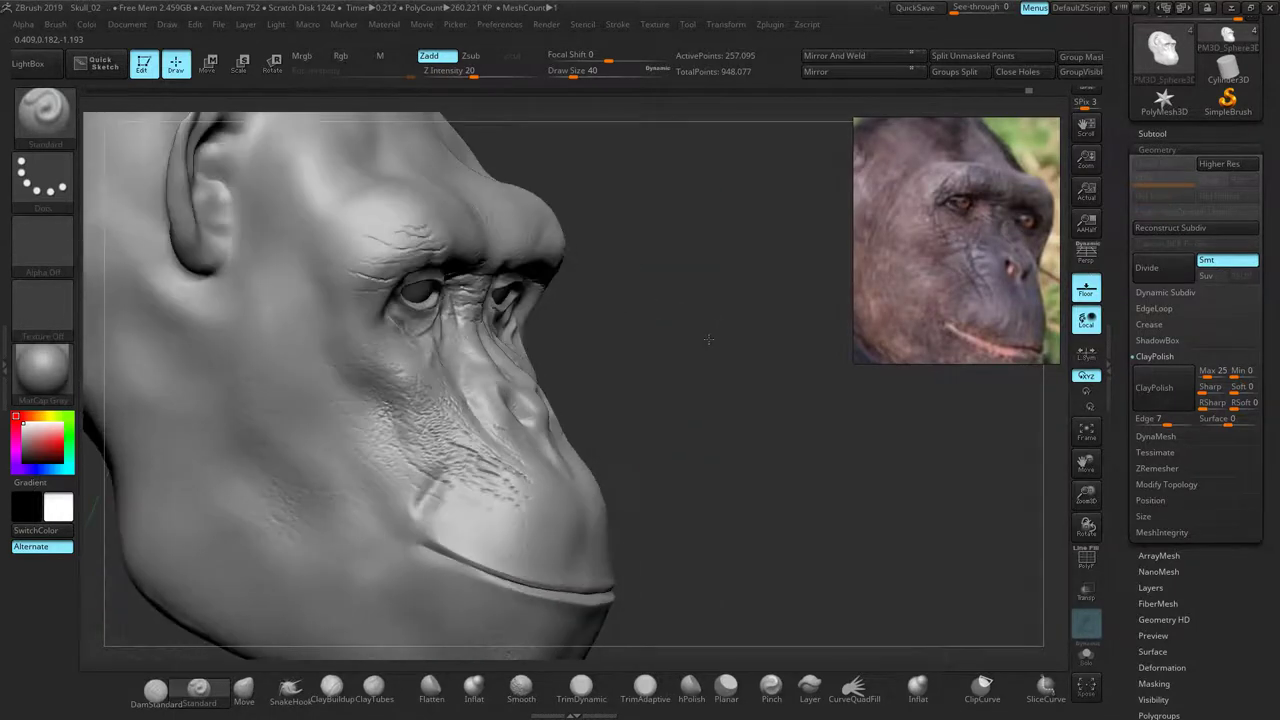
drag(711, 409, 687, 392)
mouse_move(687, 392)
ctrl+right_down()
mouse_move(754, 475)
mouse_move(757, 440)
mouse_move(718, 425)
ctrl+right_up()
mouse_move(755, 340)
right_down()
mouse_move(710, 390)
mouse_move(829, 463)
mouse_move(723, 437)
mouse_move(763, 452)
mouse_move(778, 482)
mouse_move(710, 454)
mouse_move(760, 504)
mouse_move(675, 453)
right_up()
mouse_move(592, 418)
mouse_down()
mouse_move(558, 519)
mouse_move(582, 461)
mouse_up()
mouse_move(737, 474)
right_down()
mouse_move(690, 457)
mouse_move(640, 470)
mouse_move(751, 481)
mouse_move(777, 463)
mouse_move(720, 466)
mouse_move(691, 449)
mouse_move(683, 420)
mouse_move(718, 421)
mouse_move(712, 384)
mouse_move(684, 386)
right_up()
ctrl+right_drag(616, 287, 781, 381)
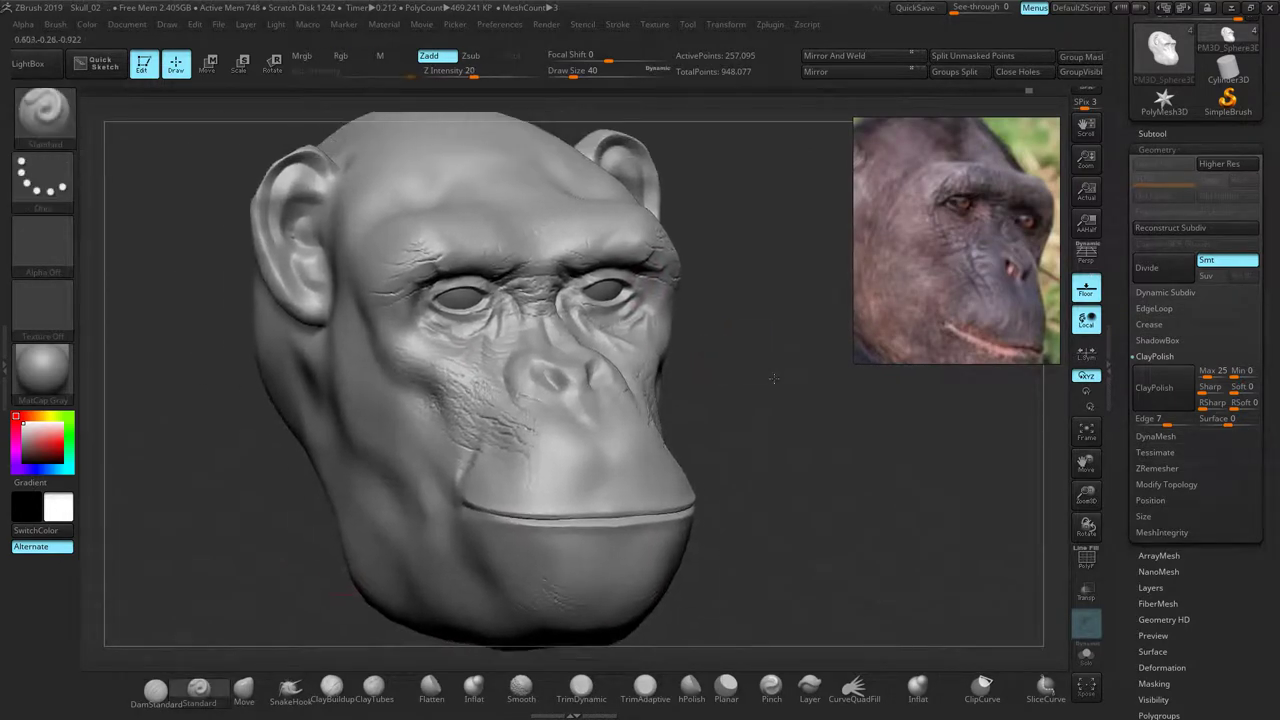
Try the 17-Creature skin brush at draw size 88 on the lower cheek near the mouth corner and undo the stroke
click(40, 116)
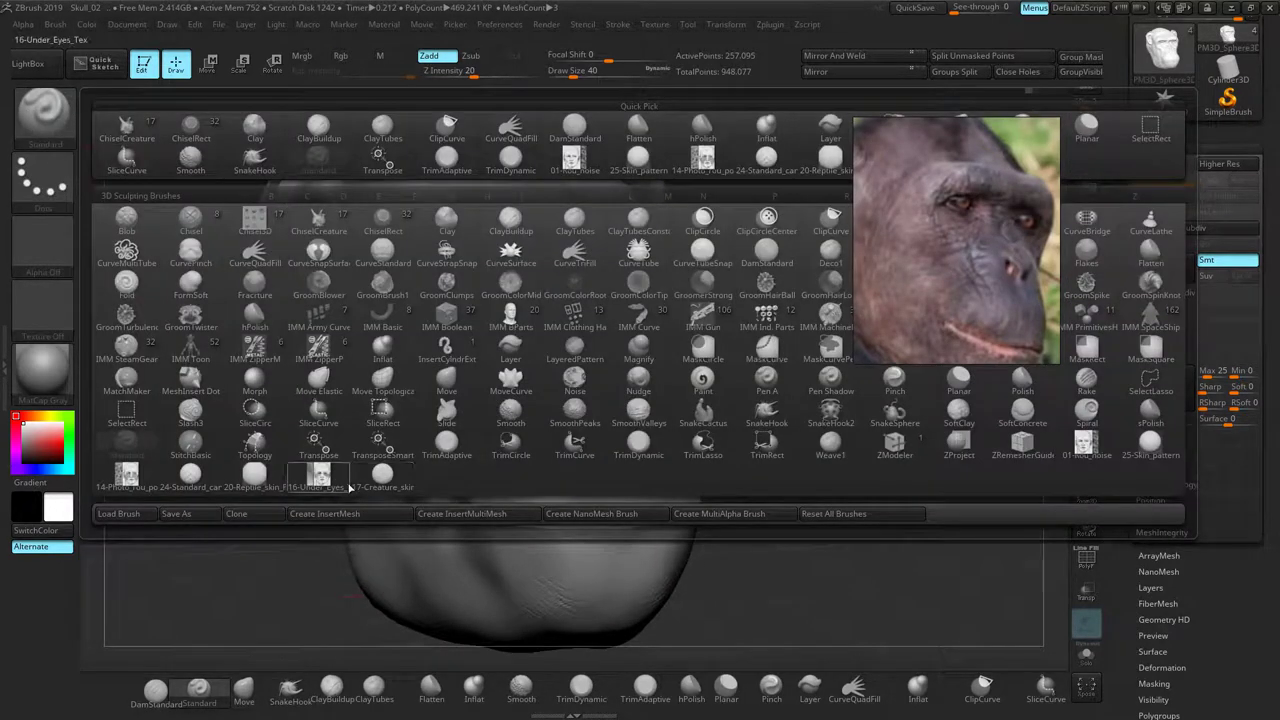
click(381, 478)
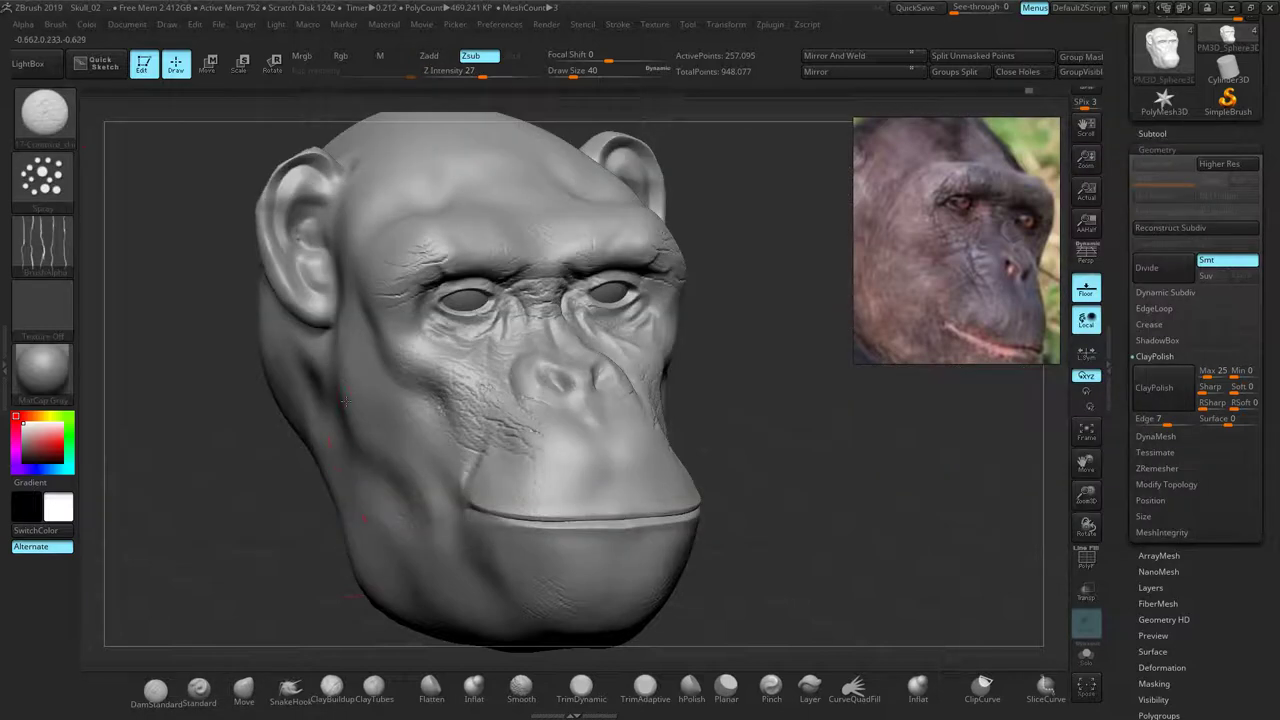
drag(243, 472, 300, 468)
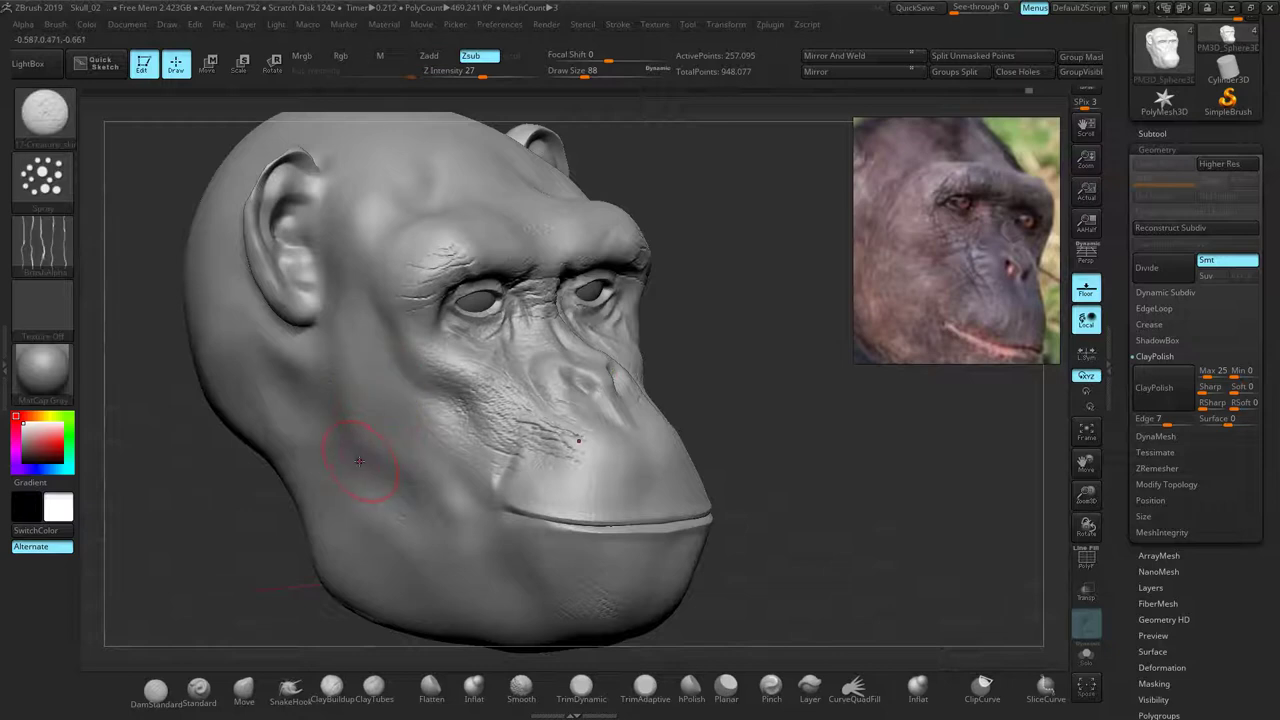
drag(482, 548, 477, 541)
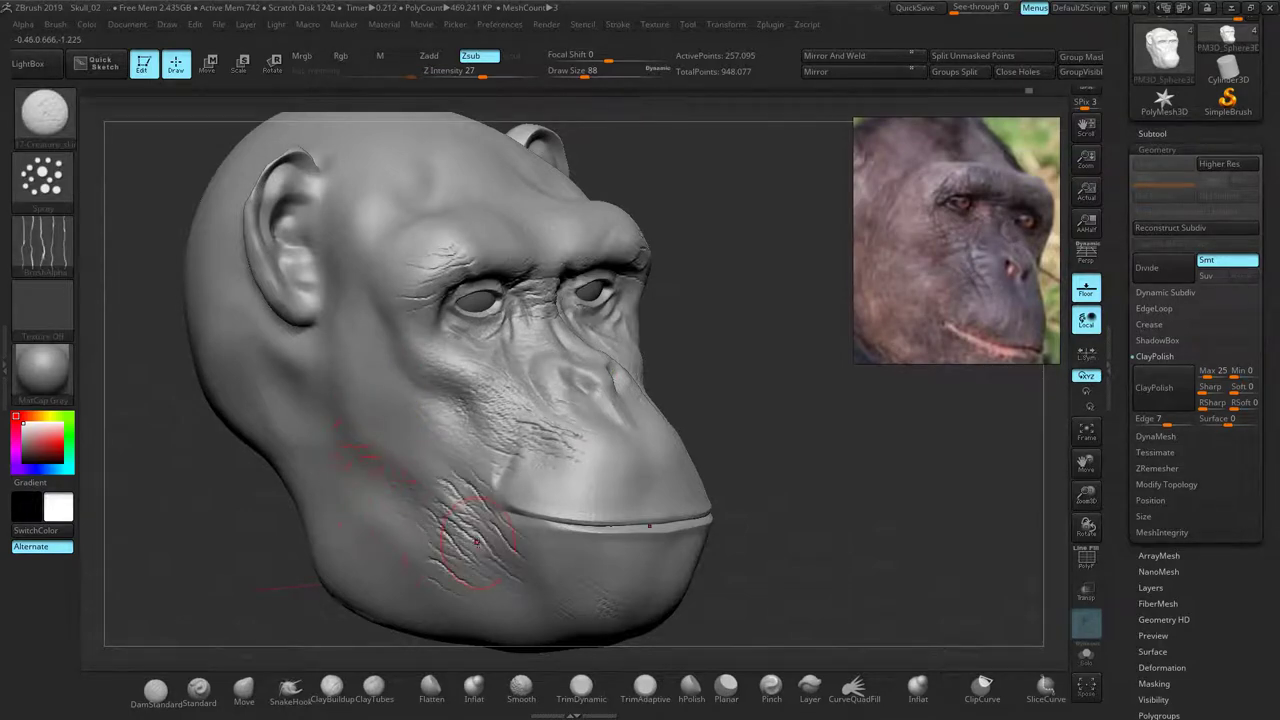
key(ctrl+z)
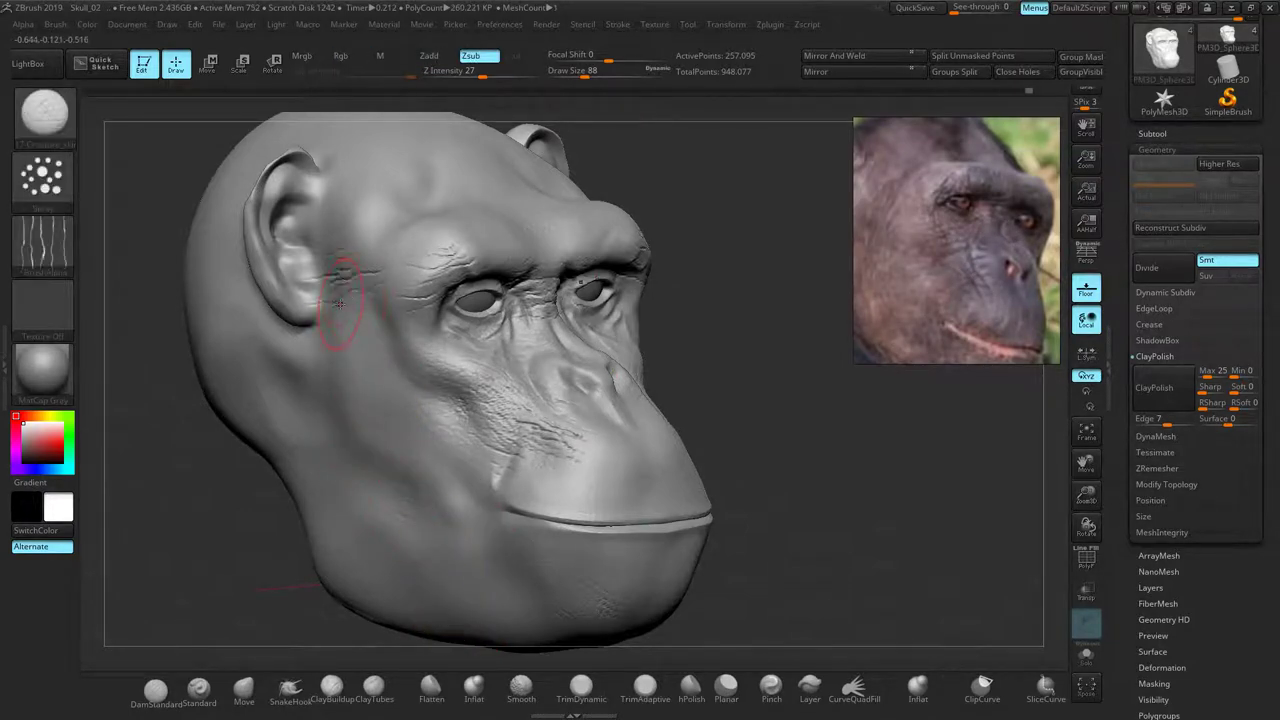
Smooth the skin texture at the outer brow beside the eyes
shift+drag(734, 357, 712, 357)
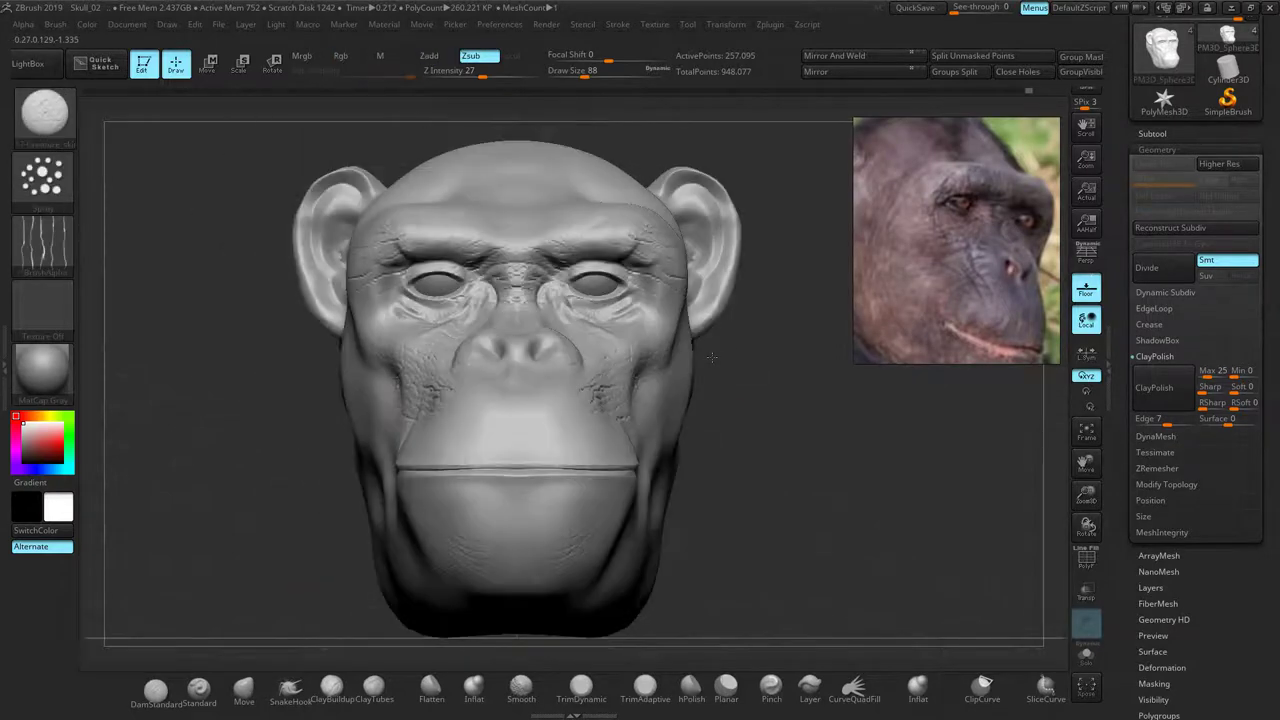
shift+drag(642, 244, 672, 262)
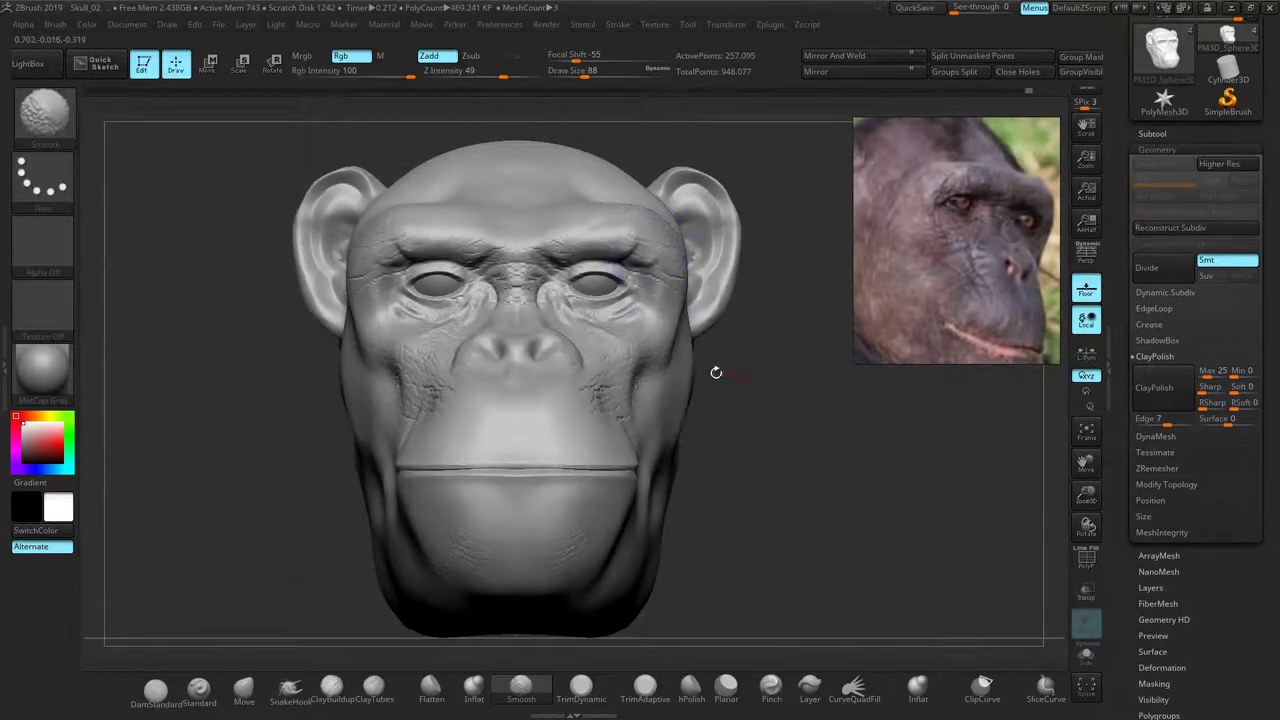
ctrl+right_drag(667, 607, 713, 434)
alt+right_drag(713, 434, 689, 414)
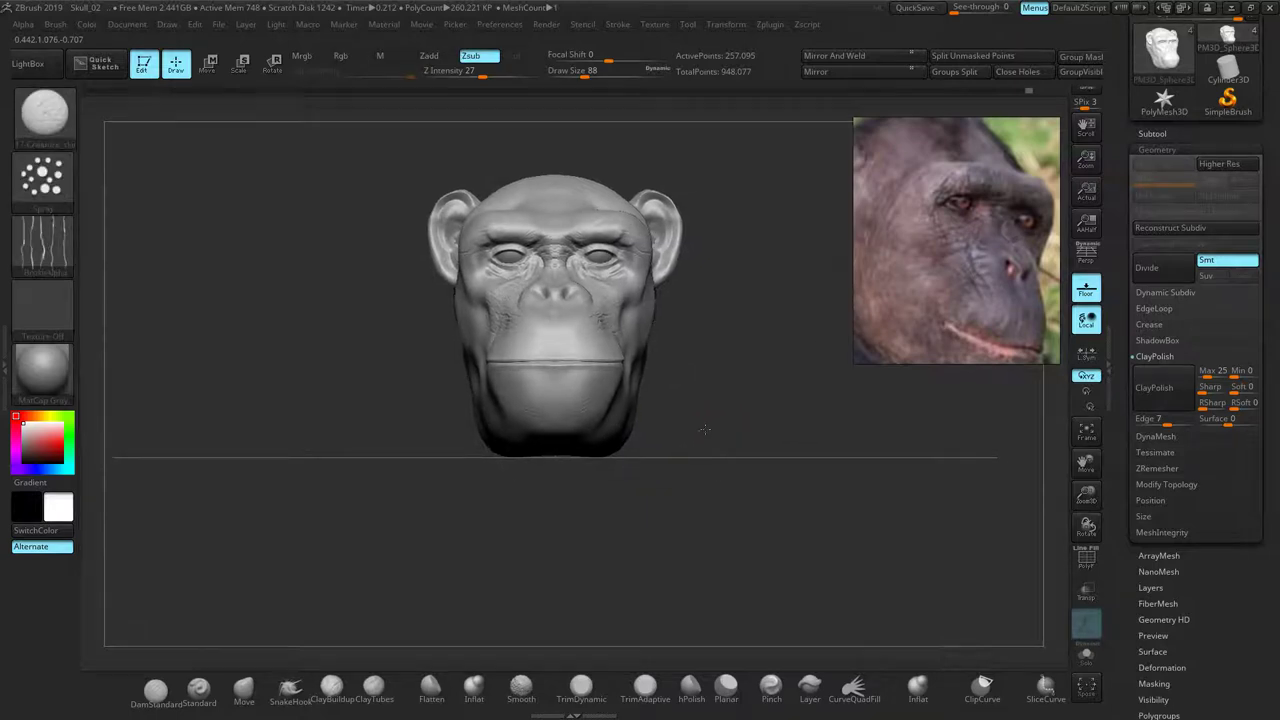
Select the Standard brush, set the draw size to 236 and try a mask on the head's underside behind the jaw
drag(134, 261, 293, 317)
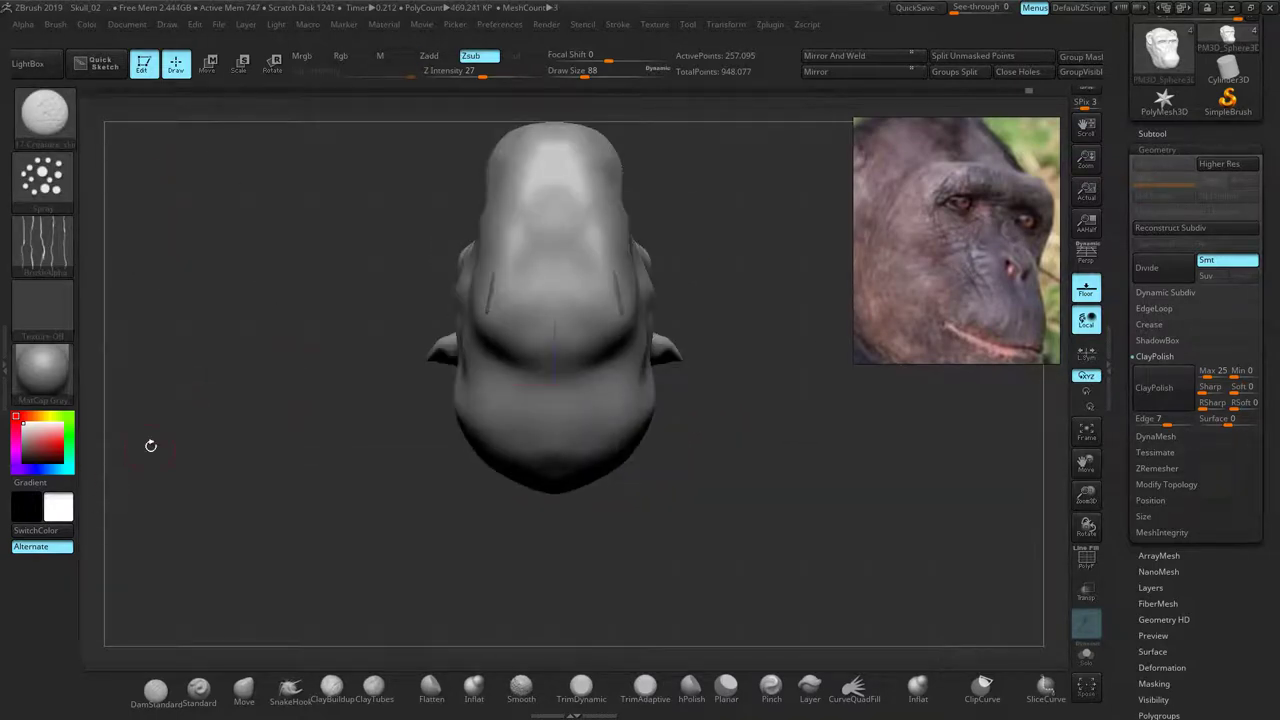
click(201, 690)
mouse_move(247, 352)
mouse_down()
mouse_move(323, 404)
mouse_move(298, 391)
mouse_up()
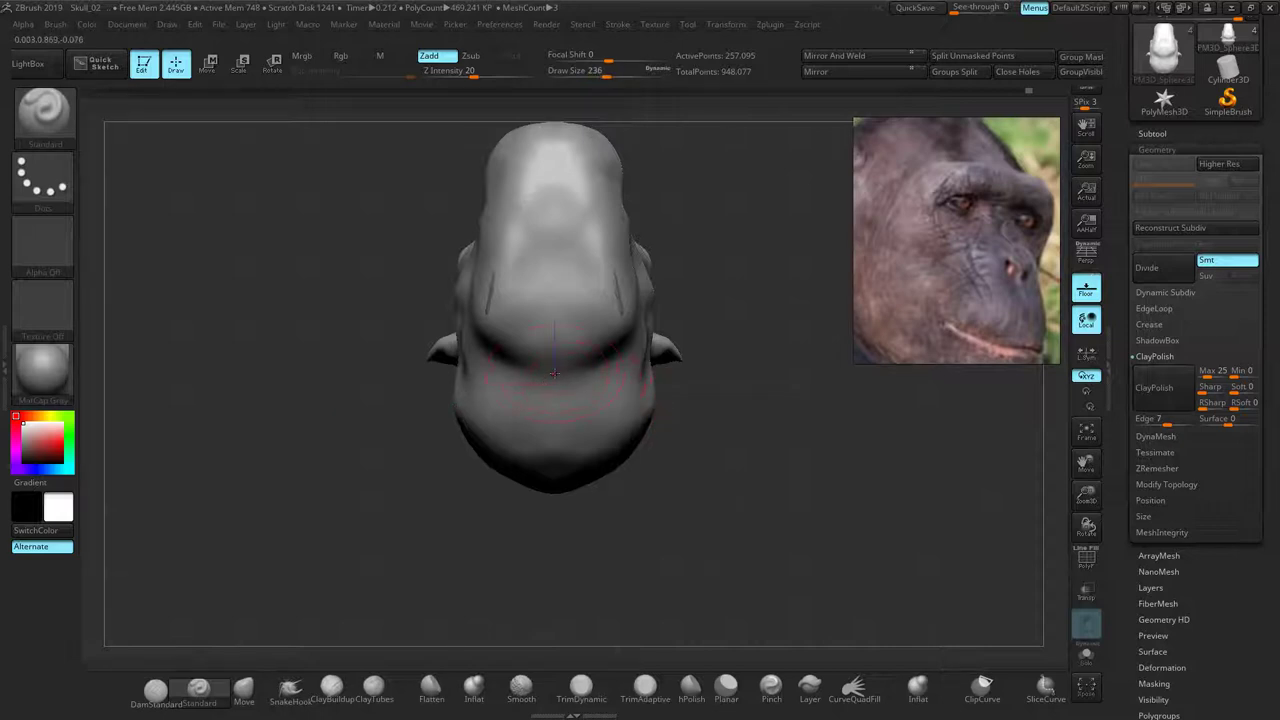
ctrl+drag(557, 375, 557, 350)
mouse_move(240, 372)
mouse_down()
mouse_move(345, 378)
mouse_move(278, 306)
mouse_move(290, 358)
mouse_up()
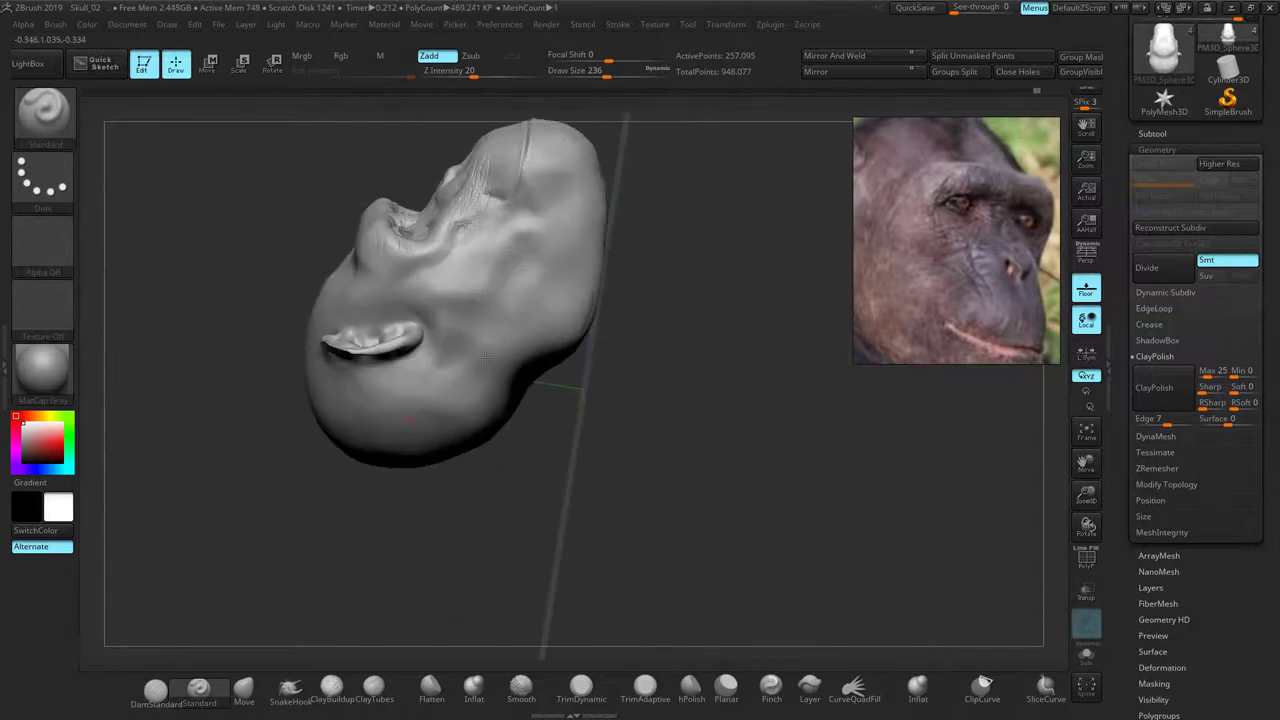
Bring the reference photo of the chimpanzee's head and shoulders into view
scroll(950, 230, up, 3)
scroll(937, 250, down, 4)
middle_drag(937, 252, 951, 267)
scroll(950, 267, down, 4)
scroll(957, 218, up, 1)
middle_drag(957, 218, 932, 325)
Mask a rounded neck-base area on the underside of the skull behind the jaw
drag(636, 416, 750, 206)
mouse_move(658, 331)
mouse_down()
mouse_move(636, 304)
mouse_move(606, 318)
mouse_up()
drag(724, 380, 656, 246)
ctrl+click(557, 334)
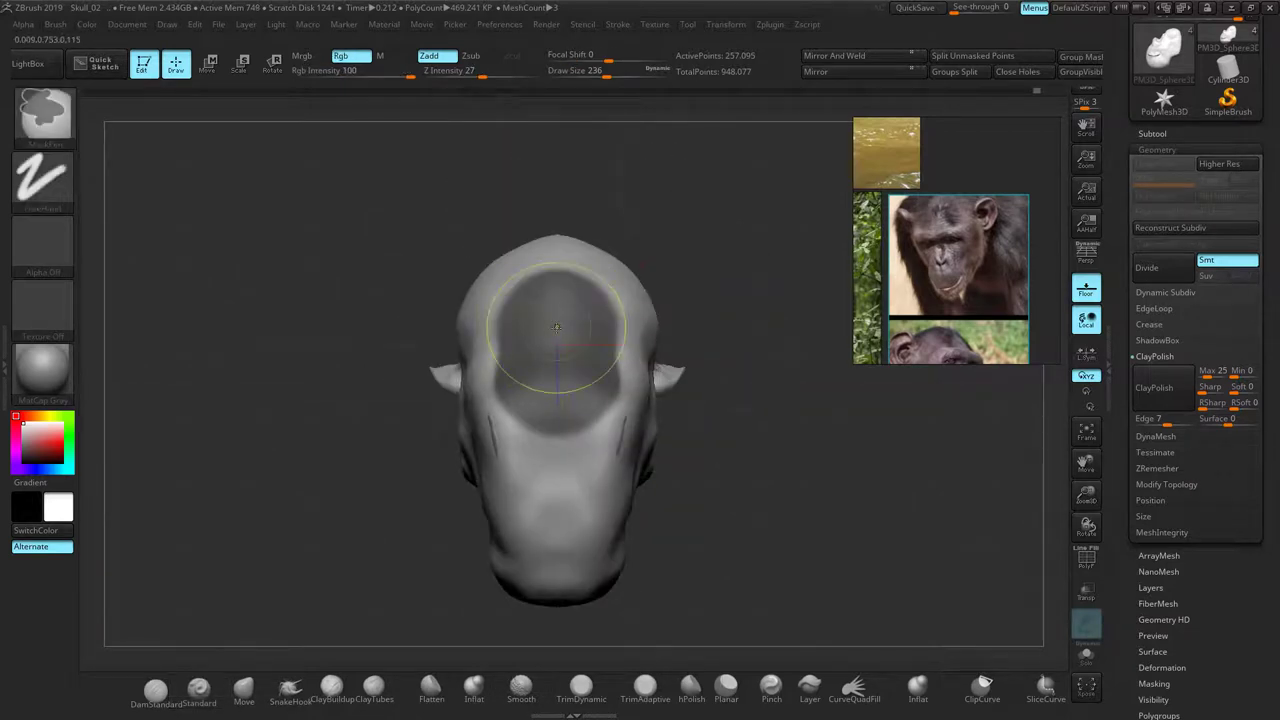
ctrl+click(556, 342)
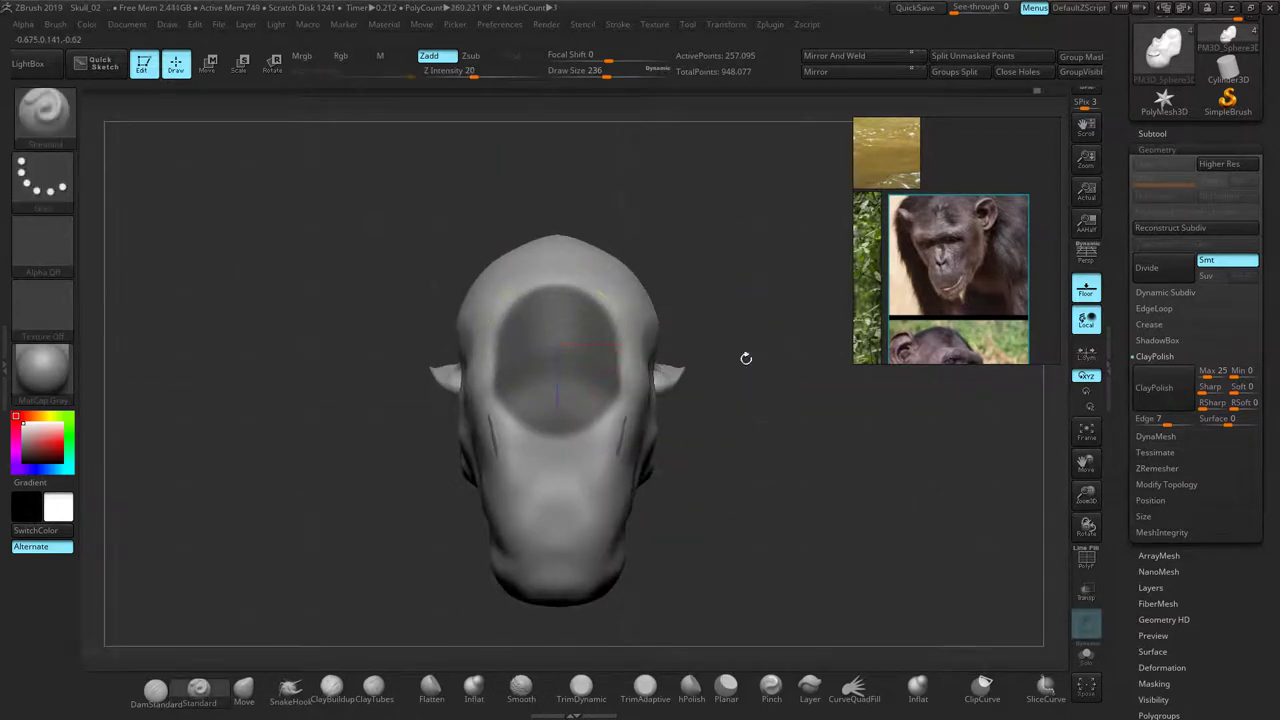
Invert the mask so only the rounded neck base under the skull is unmasked, and sharpen the mask's edge
ctrl+click(781, 290)
drag(781, 307, 728, 273)
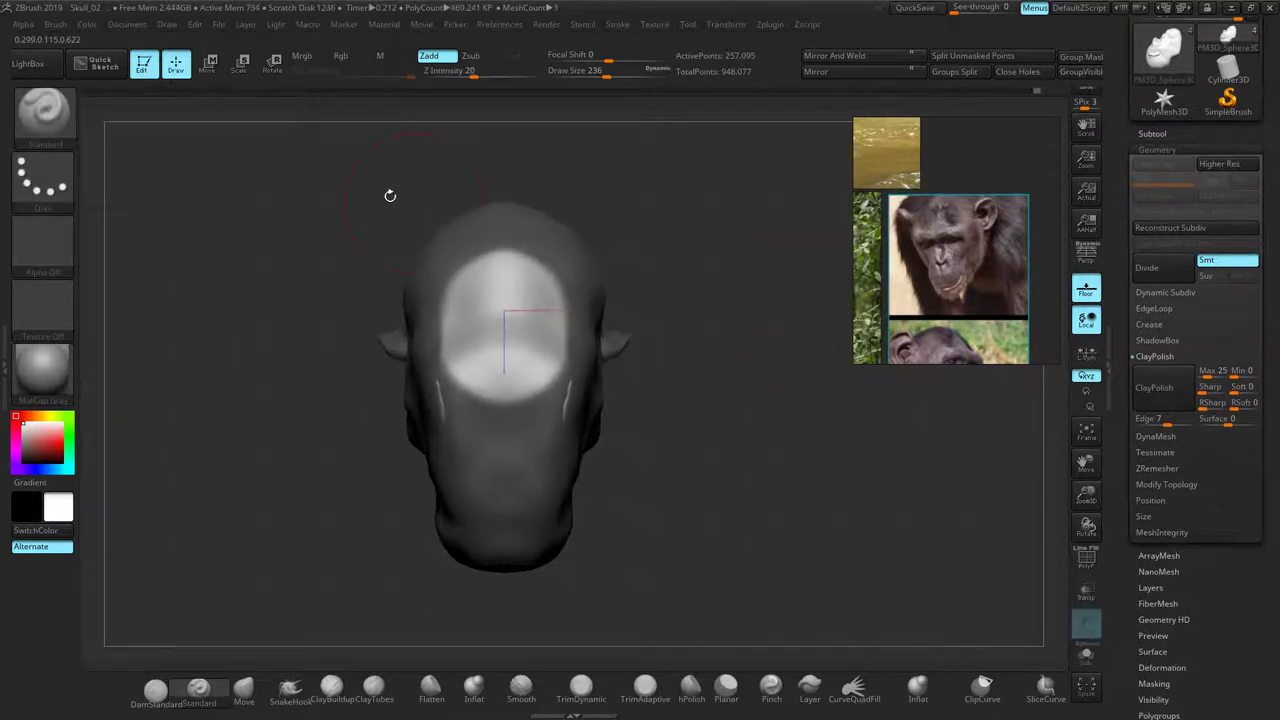
key(ctrl)
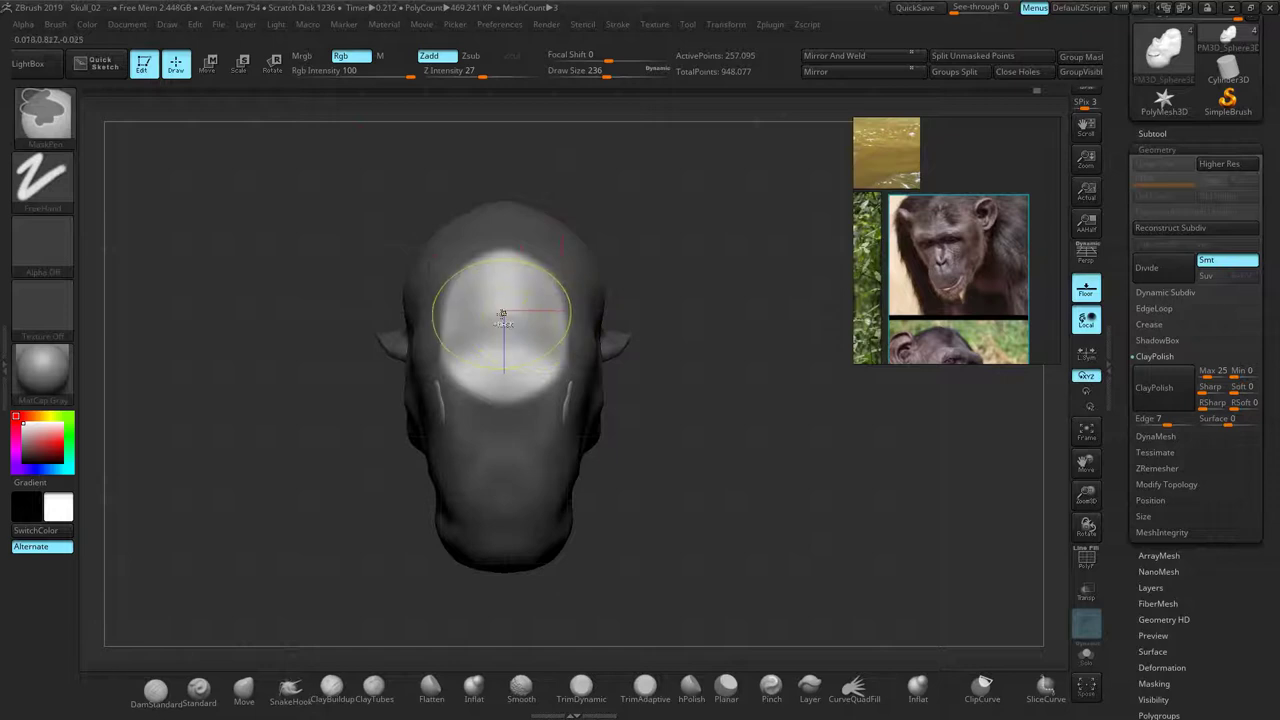
ctrl+alt+click(502, 313)
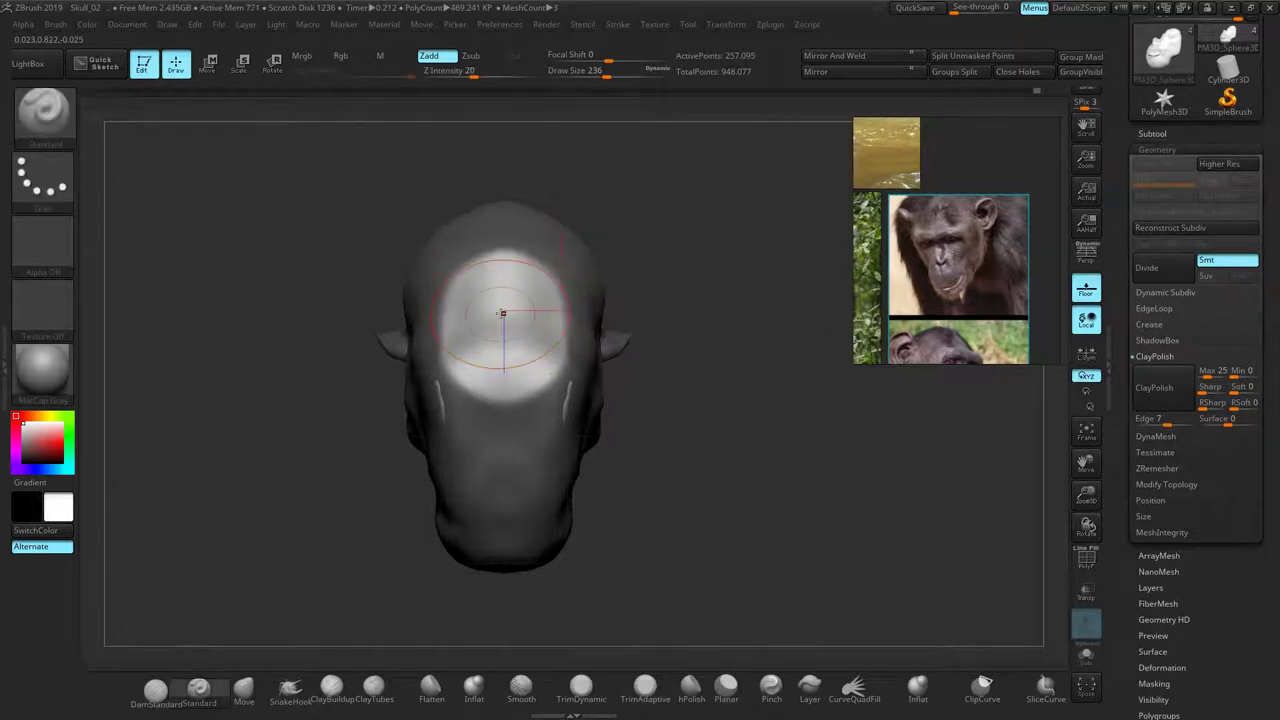
Move the unmasked neck base down from the skull with the transform gizmo to extrude a long neck and torso form
click(207, 68)
drag(285, 300, 436, 306)
drag(429, 417, 433, 415)
drag(507, 383, 603, 340)
mouse_move(342, 385)
mouse_down()
mouse_move(423, 320)
mouse_move(405, 380)
mouse_move(322, 374)
mouse_move(340, 368)
mouse_up()
ctrl+right_drag(737, 374, 709, 361)
drag(592, 341, 685, 333)
drag(745, 355, 746, 386)
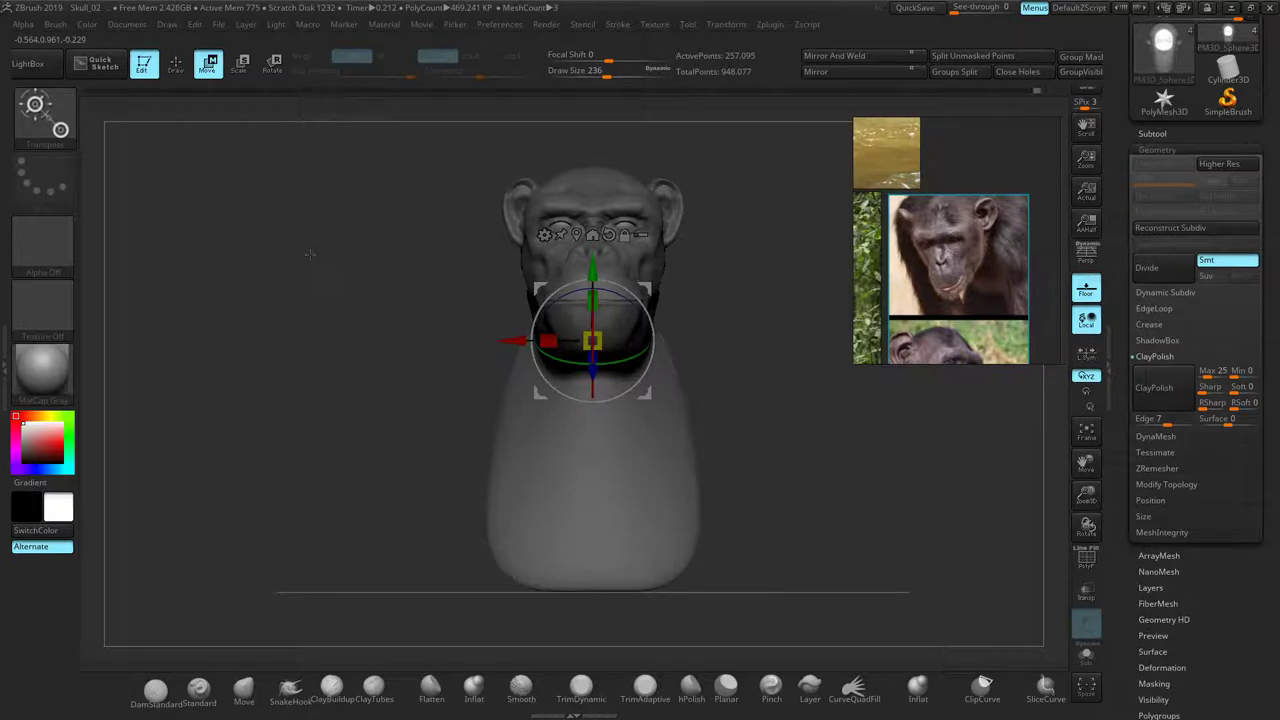
Return to Draw mode, clear the mask and remesh the extended neck and torso with DynaMesh
click(183, 72)
ctrl+drag(421, 361, 394, 349)
ctrl+drag(379, 283, 325, 334)
mouse_move(332, 354)
right_down()
mouse_move(366, 349)
mouse_move(357, 363)
mouse_move(463, 378)
mouse_move(337, 289)
right_up()
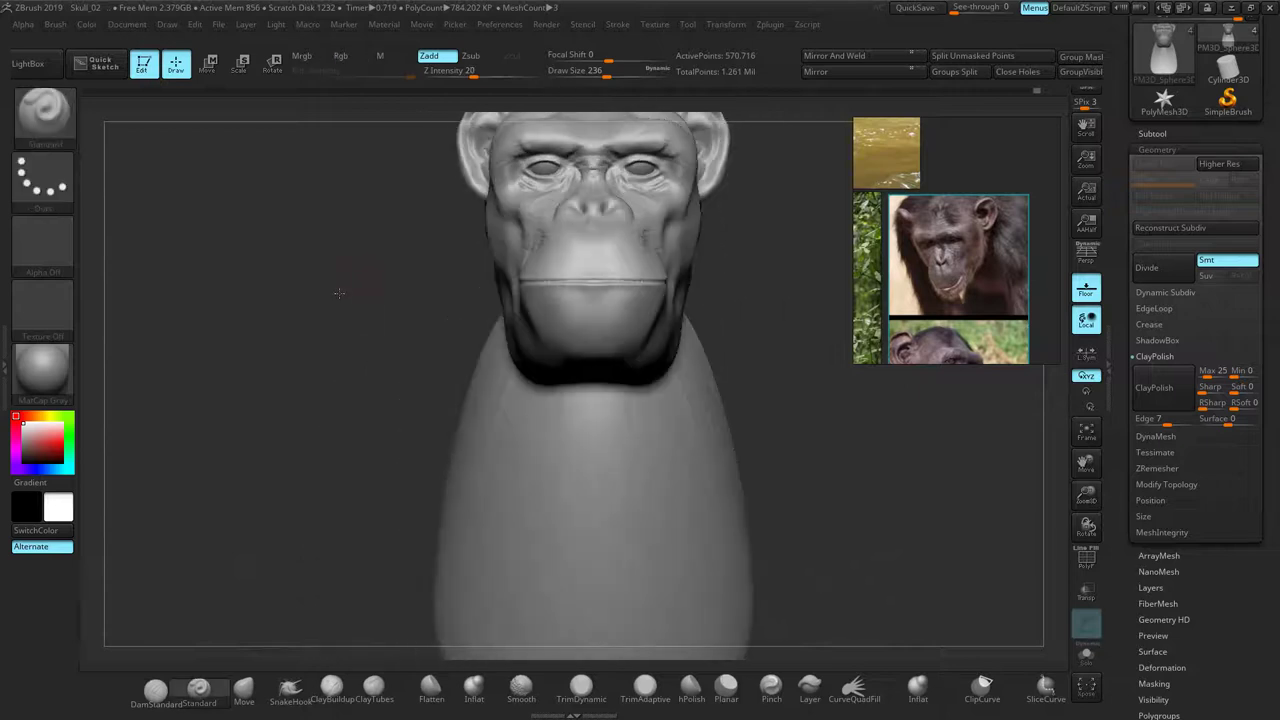
Shape rounded shoulders from the upper sides of the torso with the Move brush
click(243, 688)
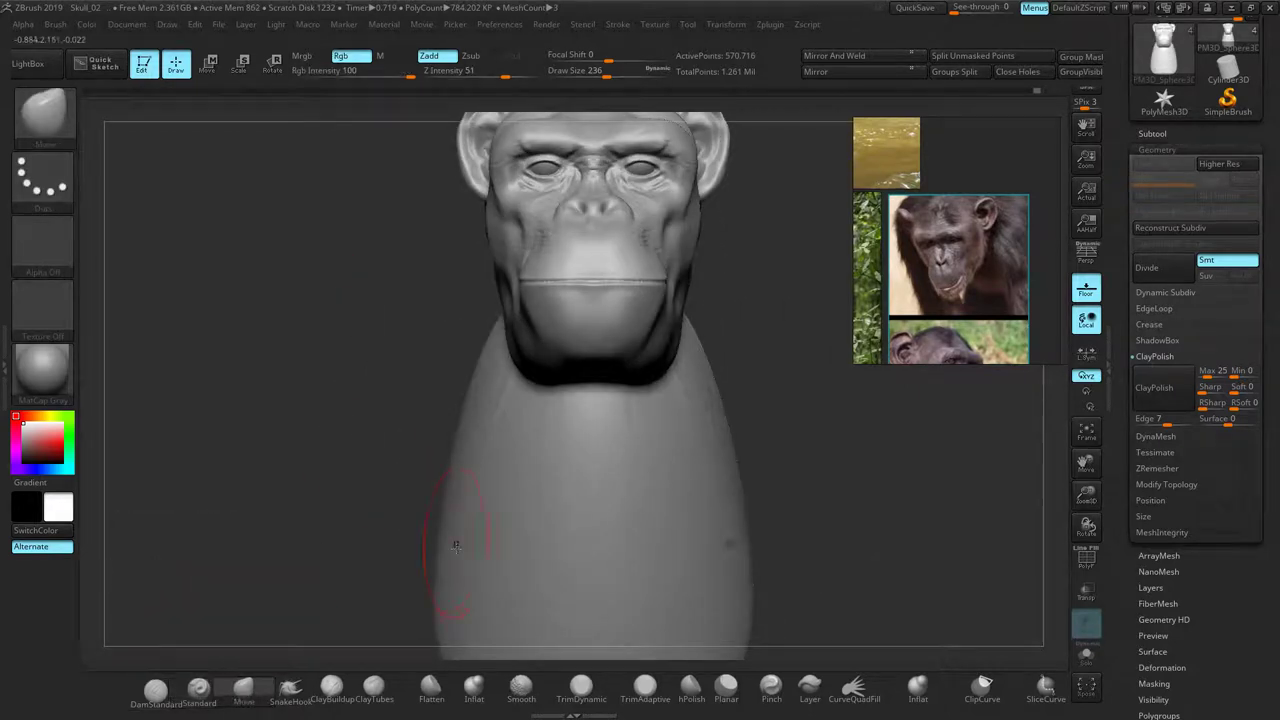
drag(707, 384, 840, 363)
key(ctrl+z)
right_drag(799, 428, 640, 445)
drag(732, 412, 600, 412)
shift+right_drag(780, 556, 1010, 498)
mouse_move(855, 507)
ctrl+right_down()
mouse_move(814, 537)
mouse_move(762, 420)
ctrl+right_up()
Push the torso's bottom edge upward with a large Move brush and remesh the model
drag(640, 546, 648, 511)
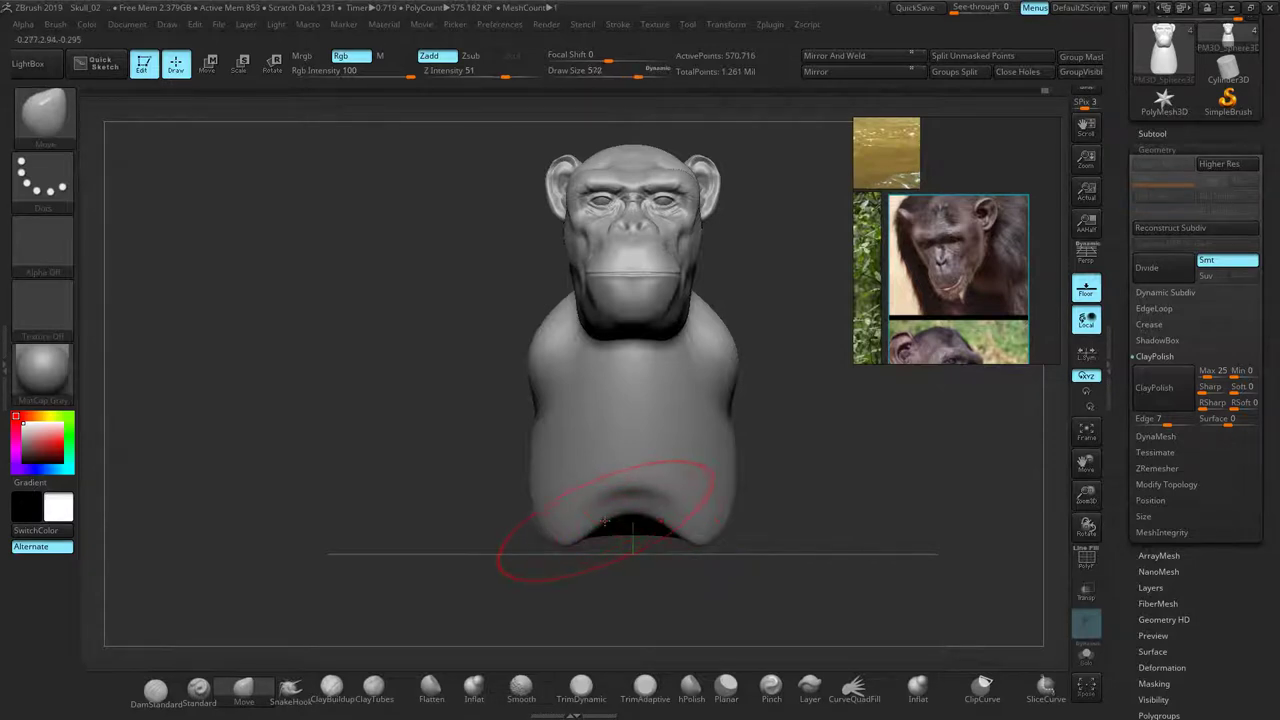
mouse_move(578, 538)
mouse_down()
mouse_move(569, 456)
mouse_move(626, 478)
mouse_up()
ctrl+drag(413, 411, 458, 441)
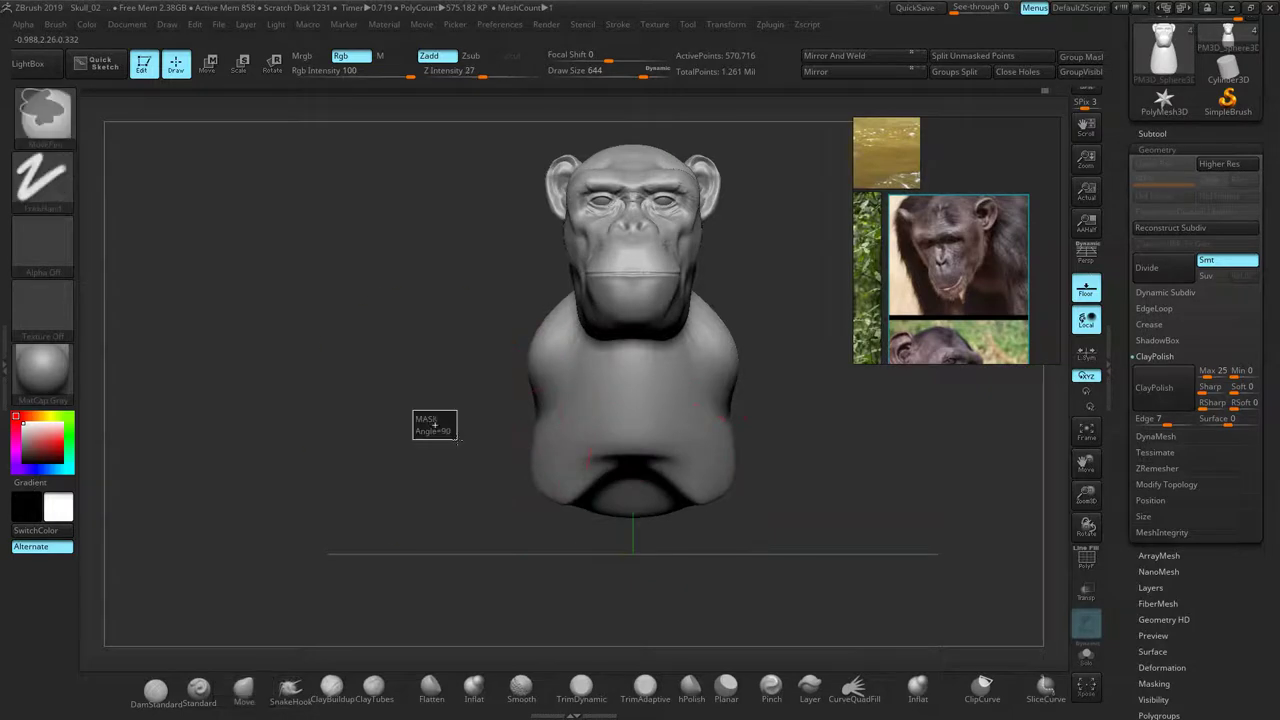
Set the Smooth brush's Z Intensity to 100 and smooth the middle of the torso's bottom edge
key(shift)
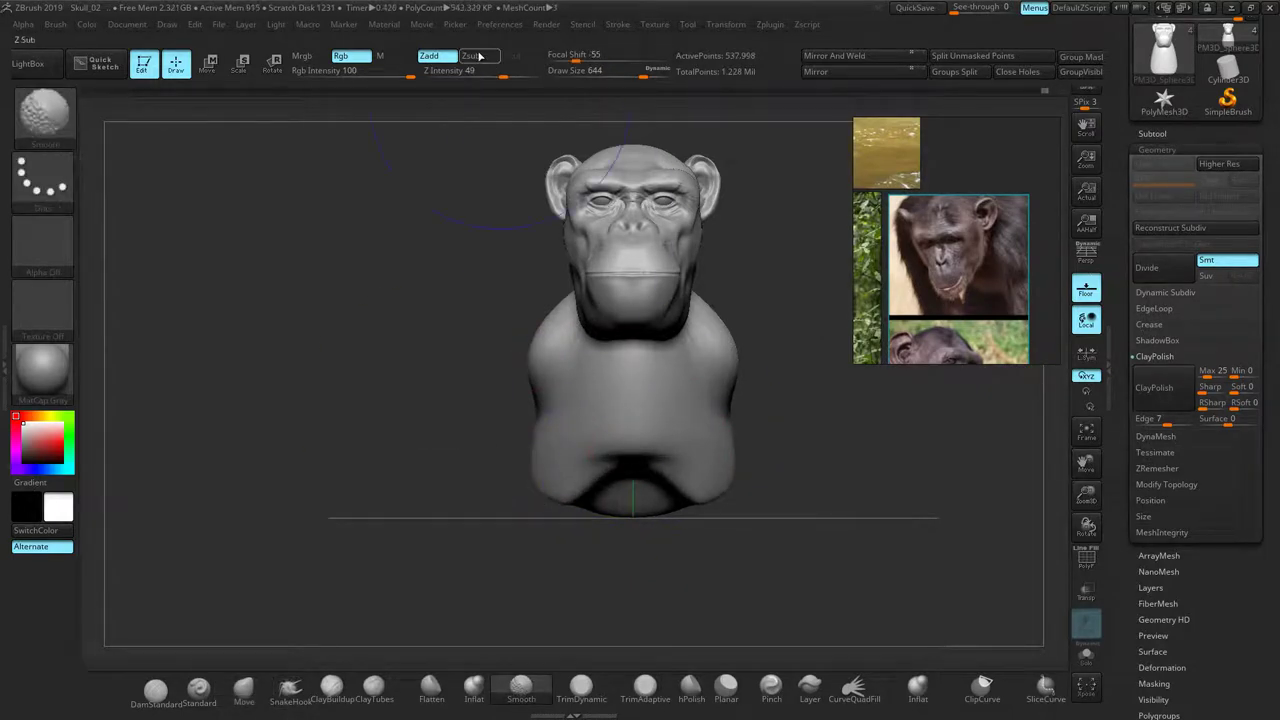
shift+drag(504, 74, 549, 74)
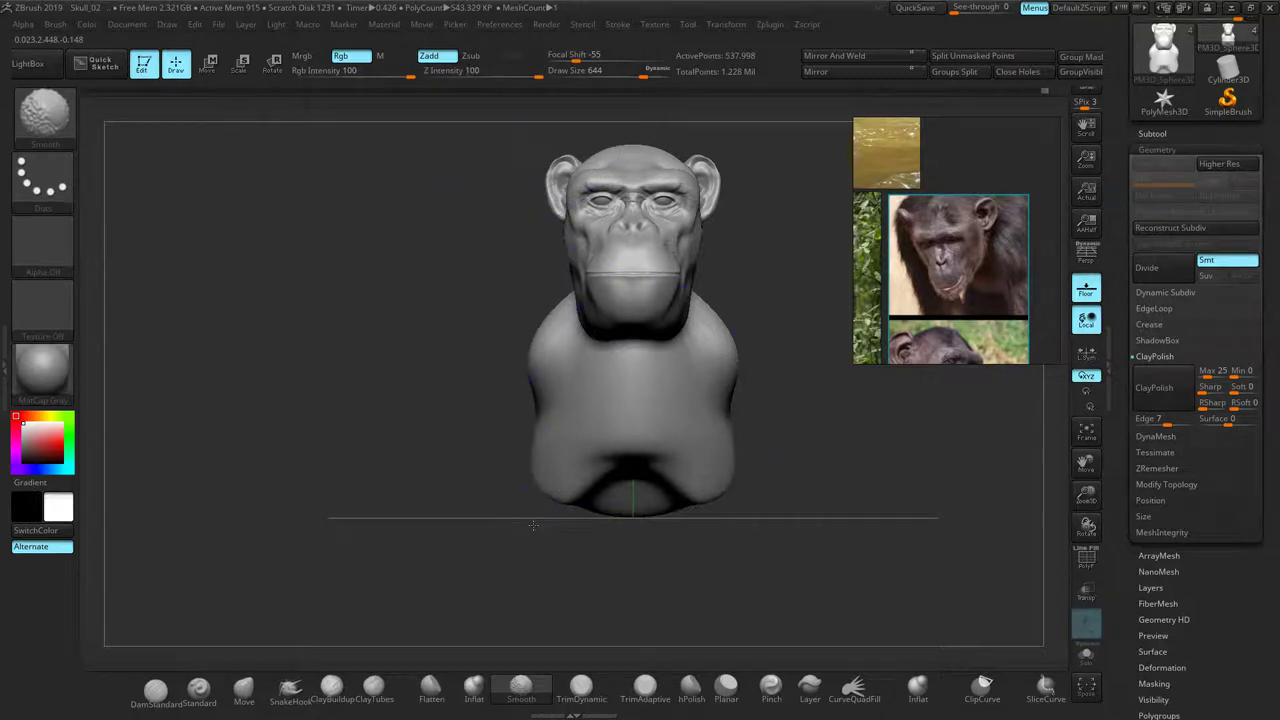
mouse_move(635, 514)
mouse_down()
mouse_move(635, 454)
mouse_move(672, 468)
mouse_move(640, 447)
mouse_up()
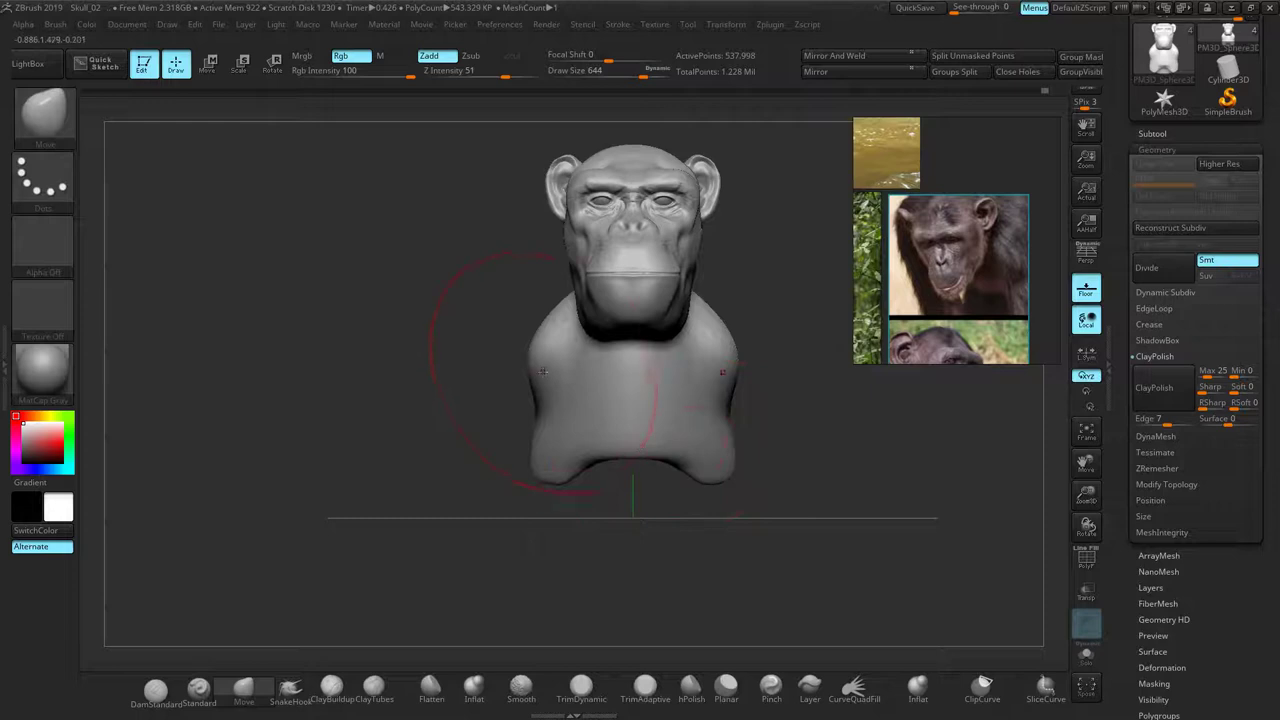
Try to pull the shoulder outward with the Move brush, undo it and reduce the draw size to 456
drag(543, 371, 491, 373)
key(ctrl+z)
key(bracketleft)
key([)
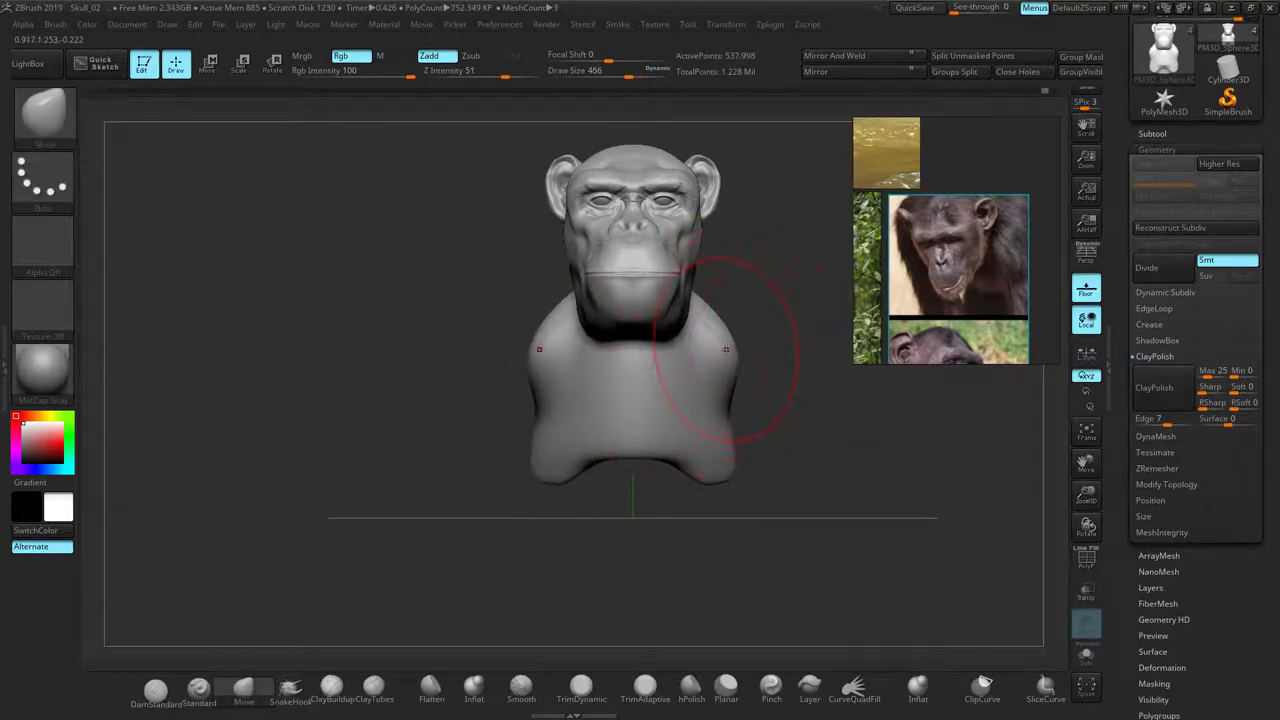
Bring the reference photo of the chimpanzee's chest and shoulders into view
middle_drag(943, 298, 929, 246)
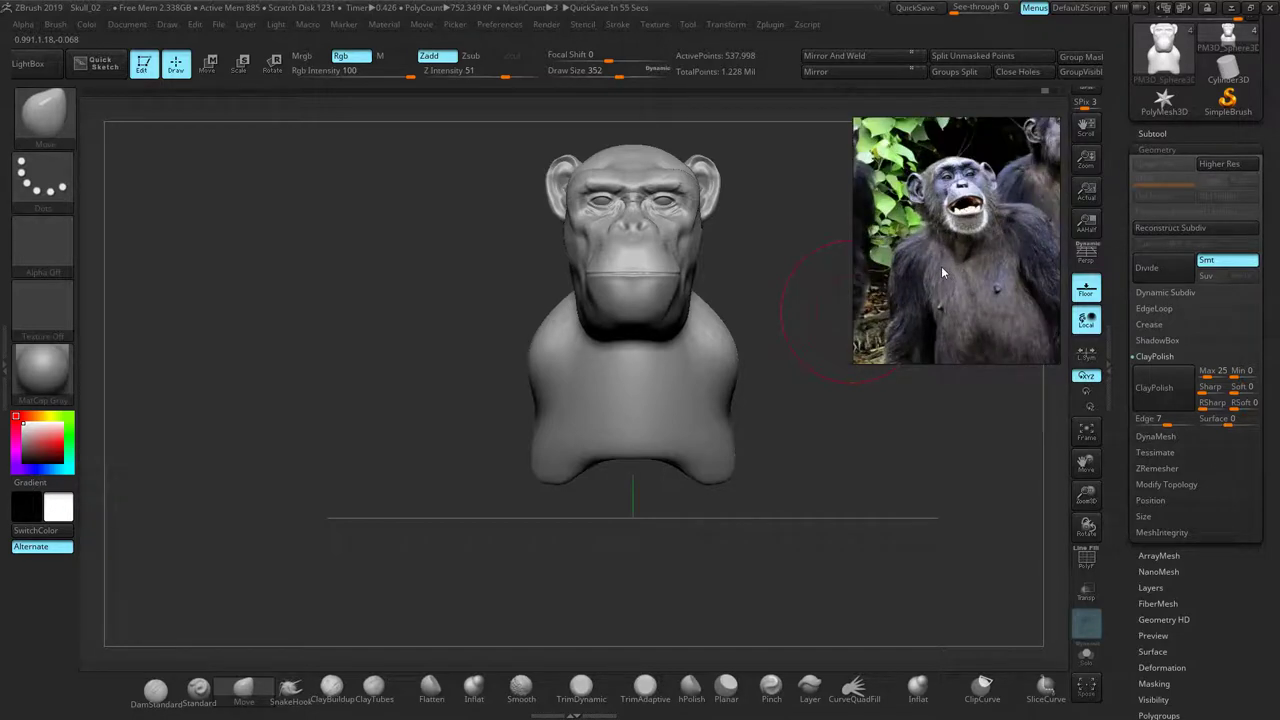
mouse_move(780, 430)
mouse_down()
mouse_move(690, 432)
mouse_move(771, 437)
mouse_up()
ctrl+right_drag(800, 450, 753, 408)
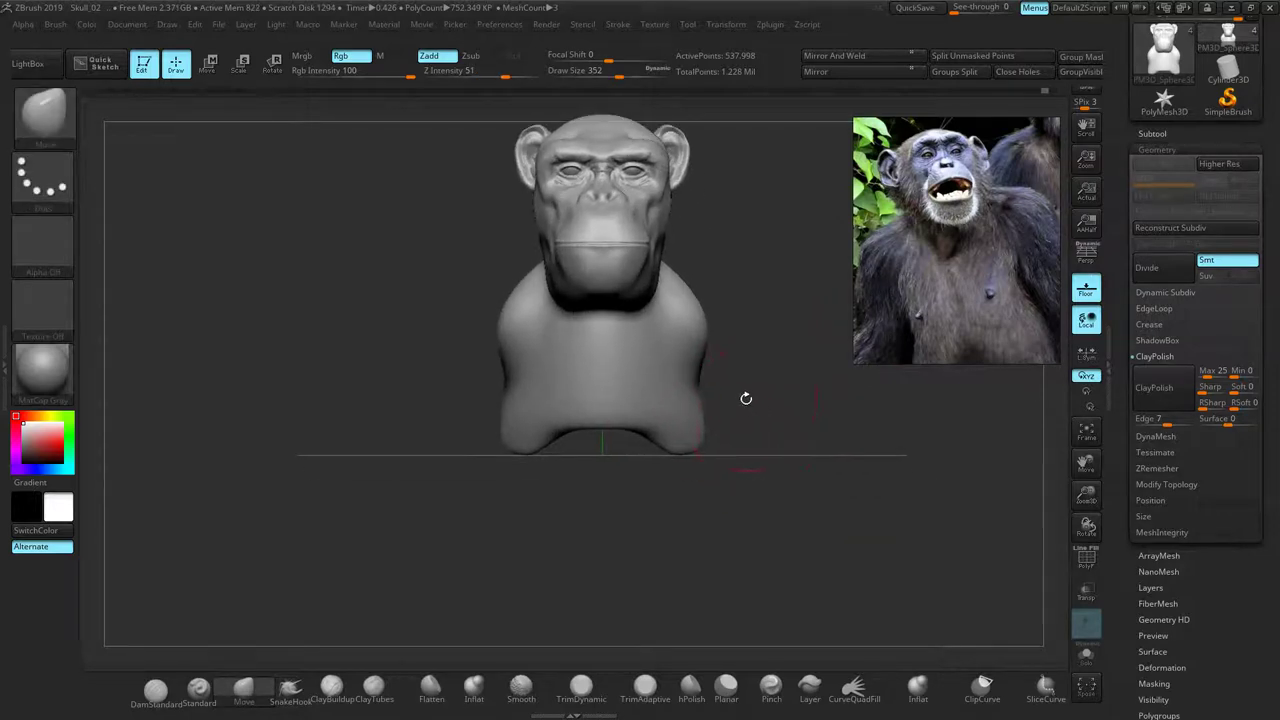
drag(689, 316, 777, 305)
key(ctrl+z)
ctrl+click(707, 328)
key(ctrl+z)
Mask a rounded area on the shoulders at draw size 388 and invert the mask
drag(791, 363, 718, 374)
ctrl+drag(738, 335, 726, 354)
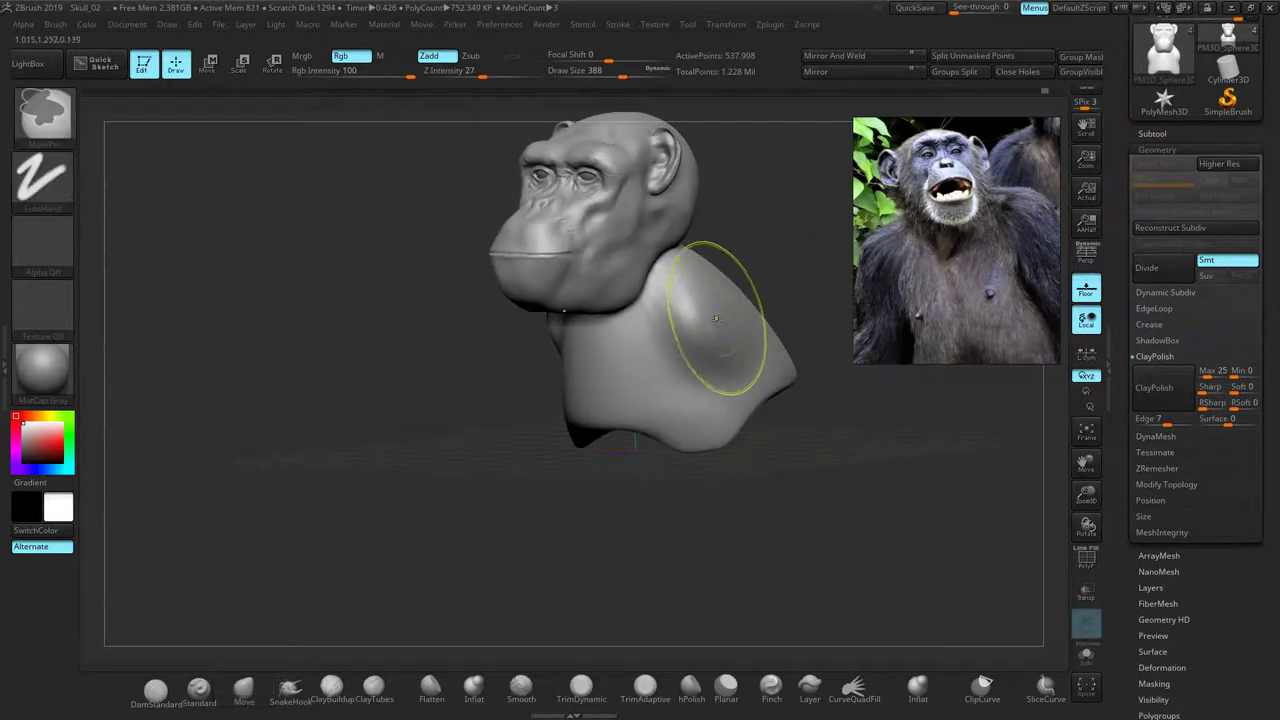
ctrl+click(714, 313)
ctrl+click(387, 379)
drag(387, 379, 437, 392)
Pull the unmasked shoulders outward and down into upper-arm stubs with the Move brush, following the reference photo
drag(707, 326, 818, 331)
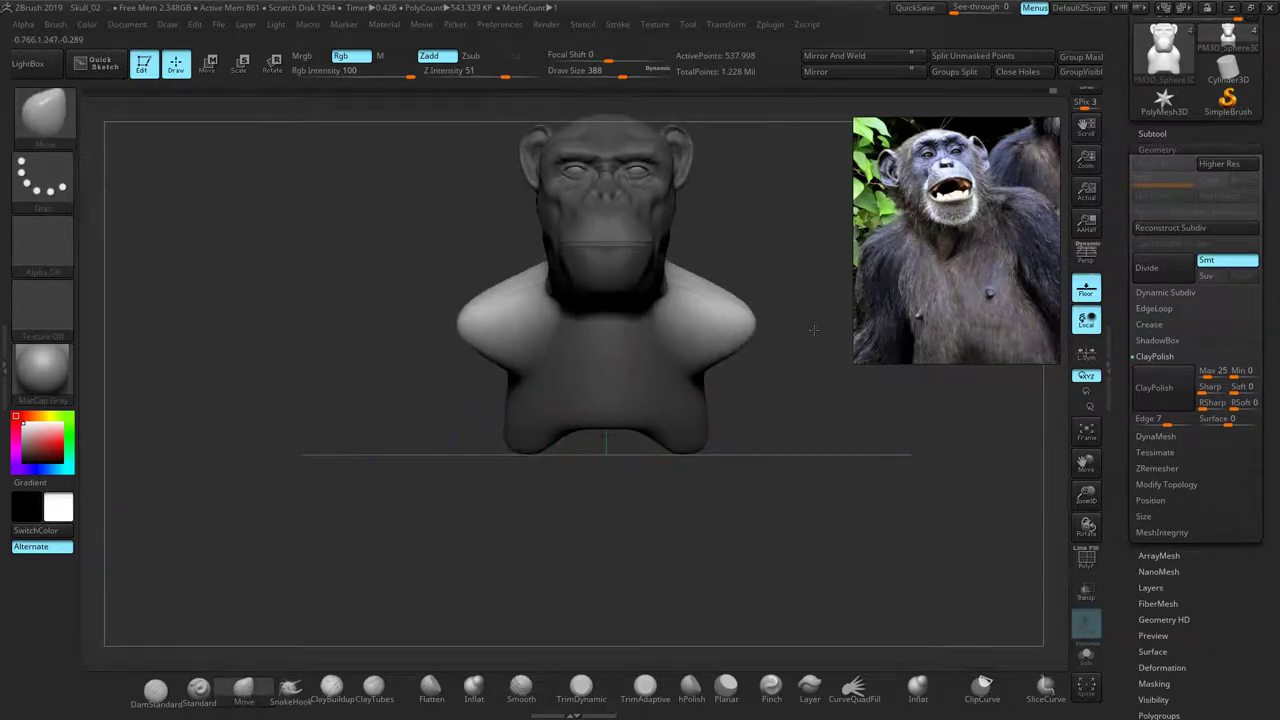
mouse_move(732, 334)
mouse_down()
mouse_move(794, 464)
mouse_move(744, 406)
mouse_up()
middle_drag(968, 294, 939, 302)
drag(733, 354, 742, 356)
mouse_move(723, 300)
mouse_down()
mouse_move(730, 291)
mouse_move(700, 289)
mouse_move(705, 280)
mouse_up()
Clear the mask, then reshape and smooth the shoulder transitions and the lower chest edge
ctrl+drag(286, 322, 340, 358)
shift+drag(518, 366, 500, 346)
mouse_move(509, 390)
mouse_down()
mouse_move(485, 411)
mouse_move(515, 422)
mouse_up()
drag(606, 408, 605, 465)
drag(506, 415, 499, 412)
drag(466, 357, 474, 356)
mouse_move(568, 430)
shift+mouse_down()
mouse_move(543, 398)
mouse_move(592, 408)
shift+mouse_up()
Reshape the shoulders and chest in side view with the Move brush
drag(850, 430, 715, 438)
drag(643, 302, 636, 291)
drag(260, 456, 514, 418)
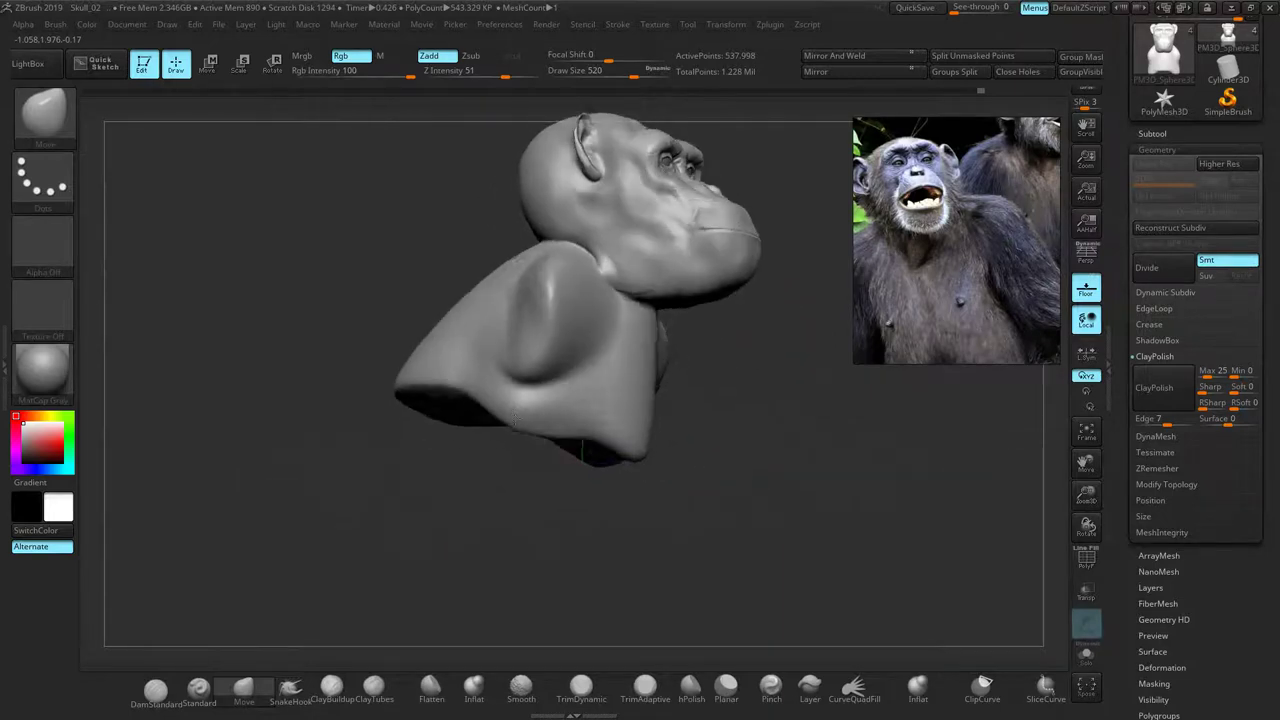
right_drag(585, 455, 612, 525)
key(bracketleft)
mouse_move(682, 359)
mouse_down()
mouse_move(664, 350)
mouse_move(692, 328)
mouse_up()
mouse_move(678, 422)
mouse_down()
mouse_move(662, 424)
mouse_move(666, 464)
mouse_up()
drag(588, 370, 533, 300)
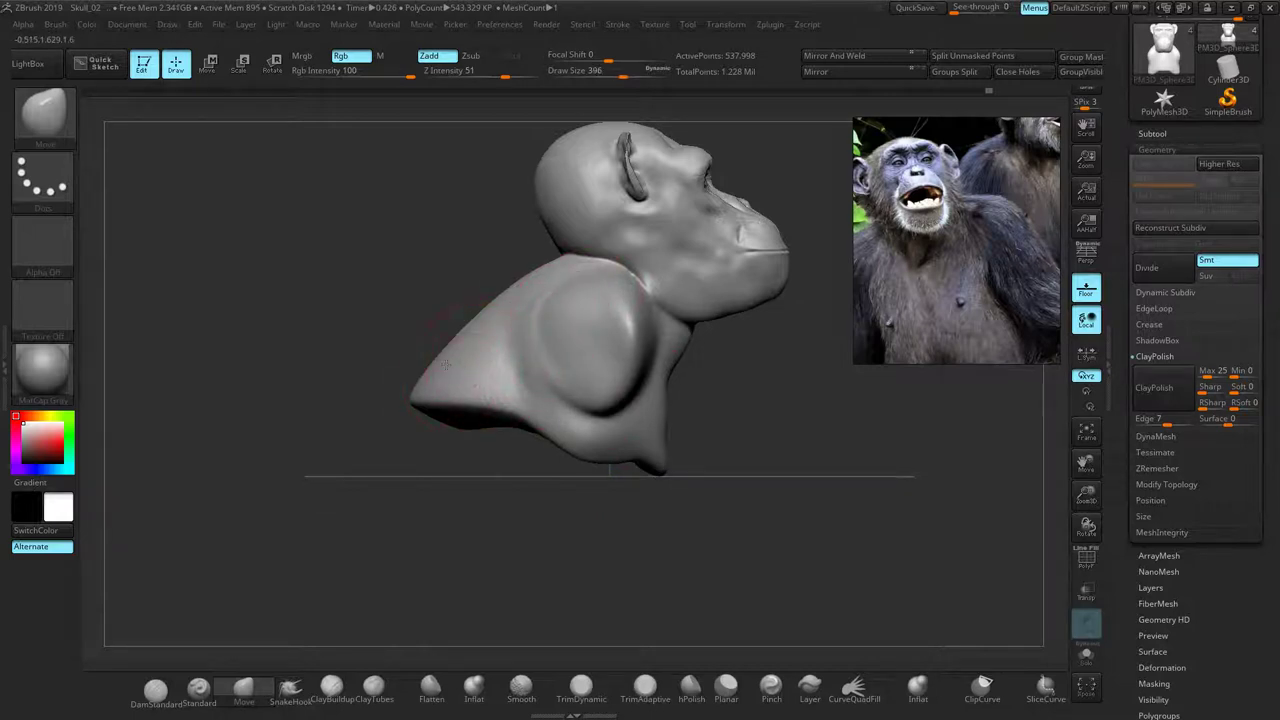
Pull the protruding upper back inward with the Move brush at draw size 560 and smooth its lower tip
mouse_move(433, 372)
mouse_down()
mouse_move(458, 390)
mouse_move(447, 388)
mouse_move(454, 420)
mouse_up()
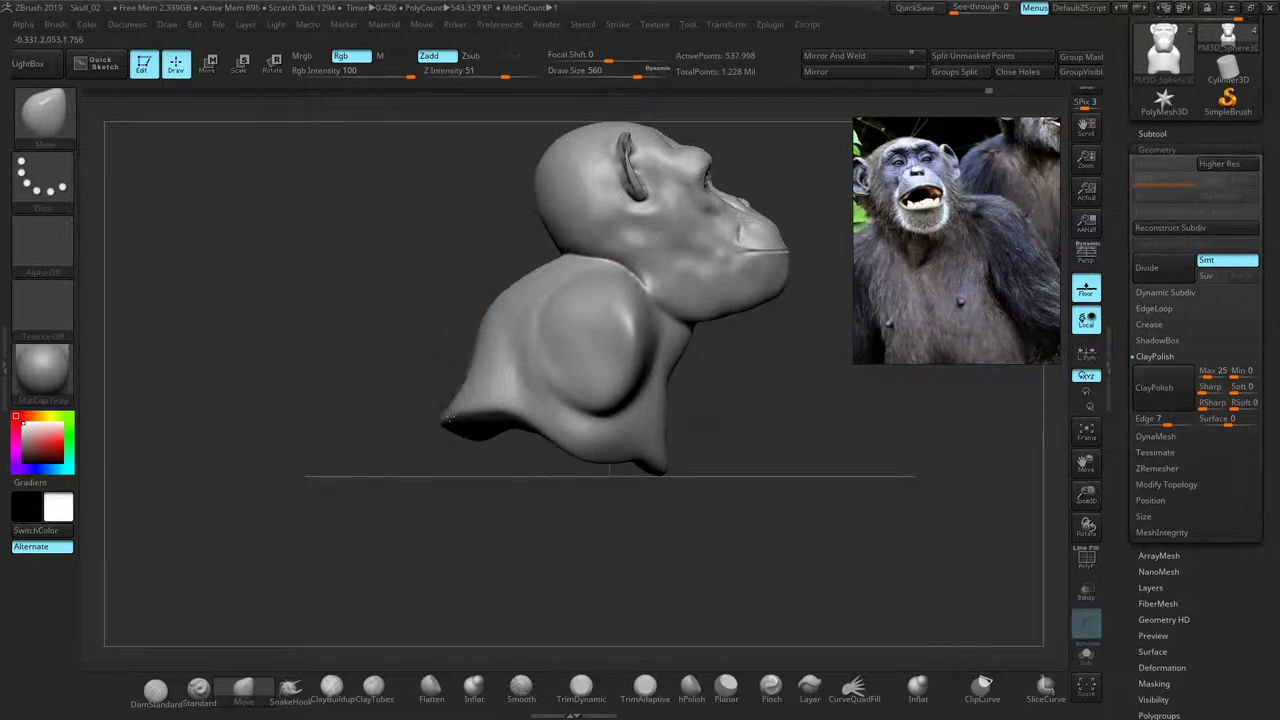
key(shift)
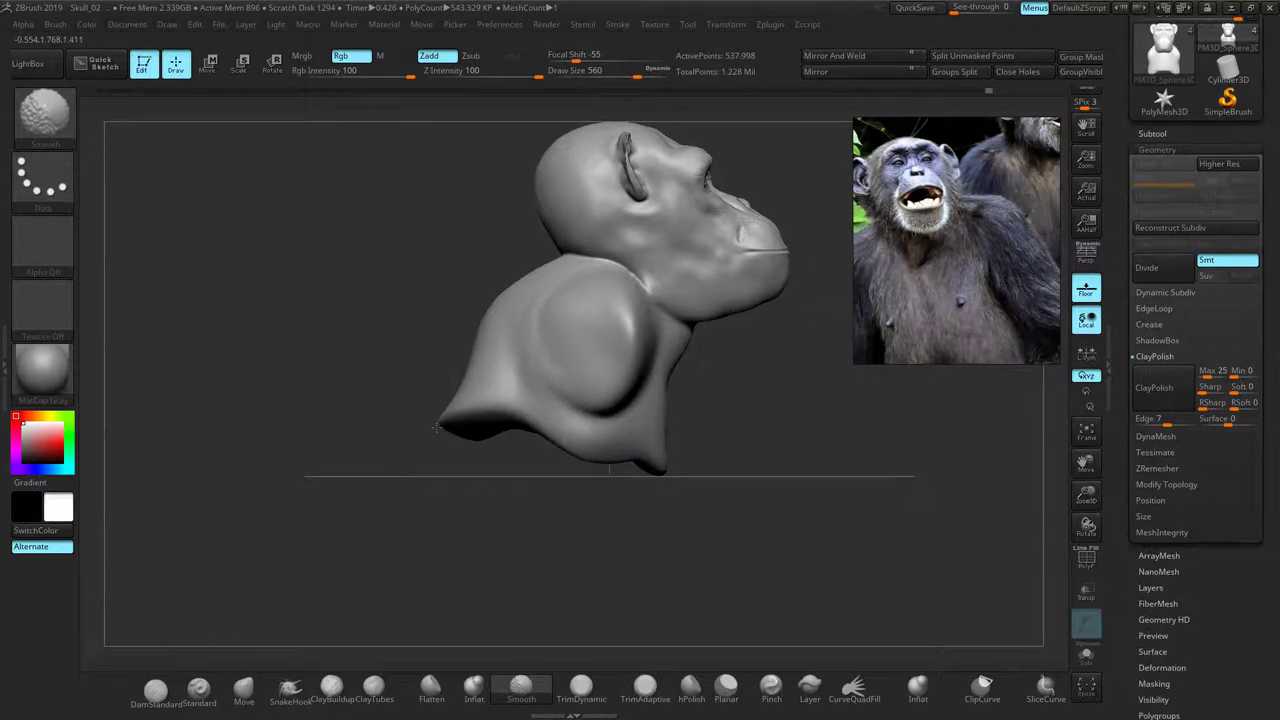
mouse_move(771, 477)
right_down()
mouse_move(688, 488)
mouse_move(696, 461)
mouse_move(746, 436)
mouse_move(803, 474)
mouse_move(800, 499)
right_up()
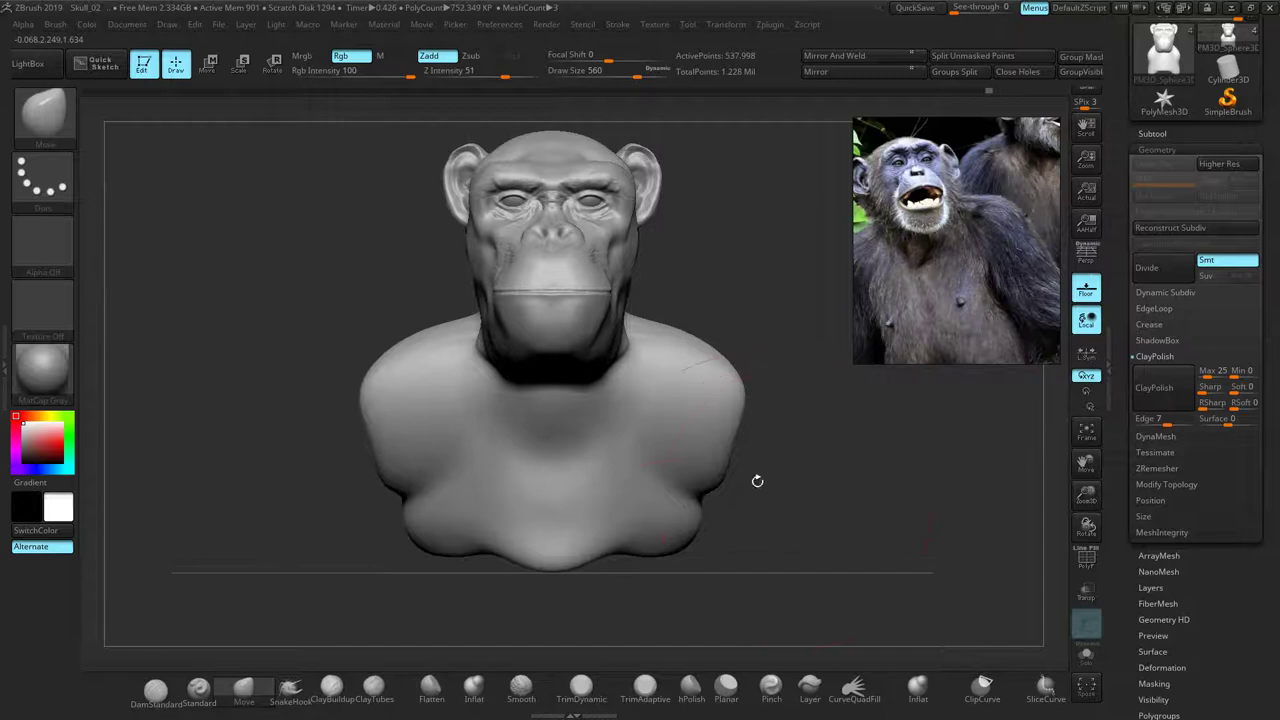
Trim the underside of the bust flat with the TrimDynamic brush and remesh the model
click(699, 692)
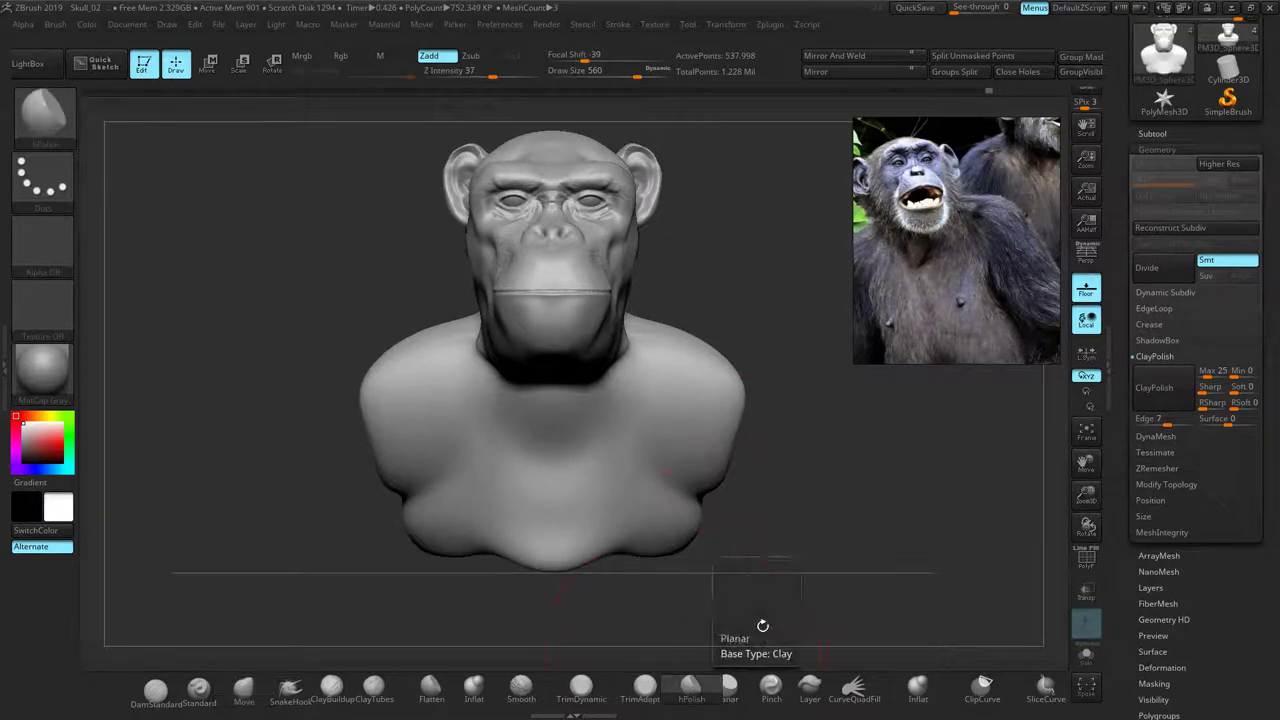
click(604, 697)
drag(757, 560, 774, 457)
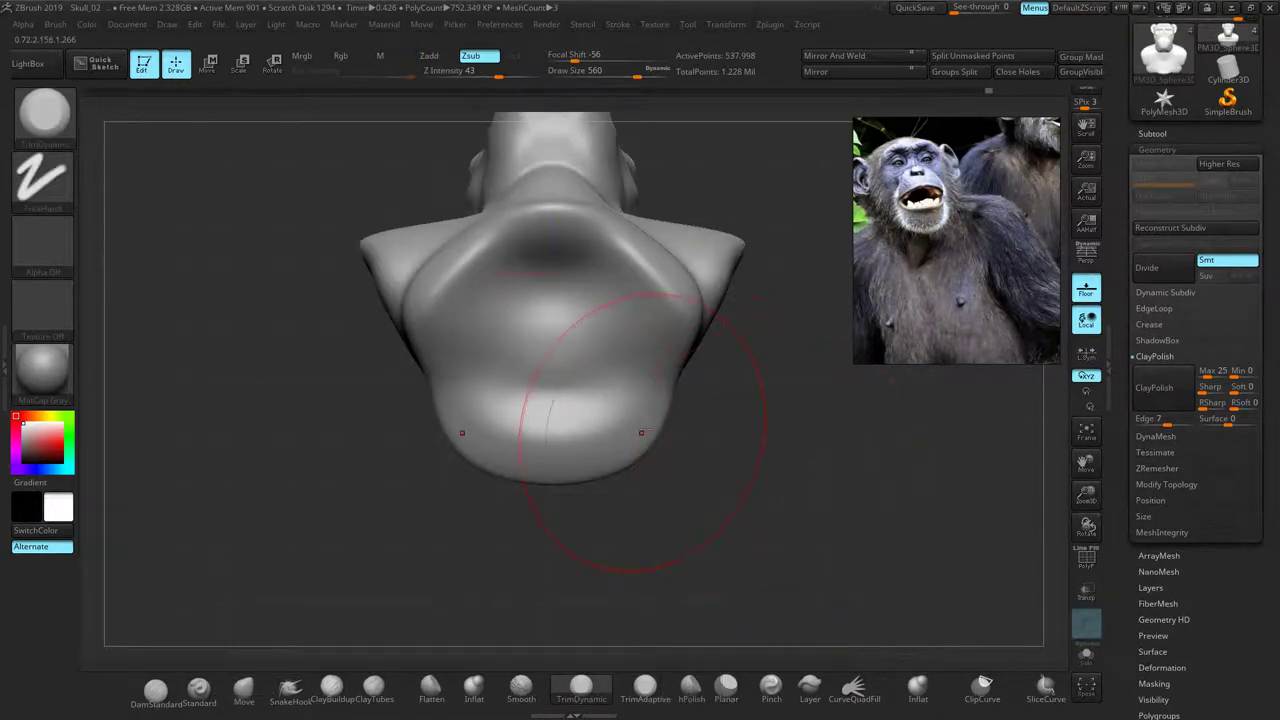
drag(571, 286, 560, 264)
drag(448, 268, 432, 290)
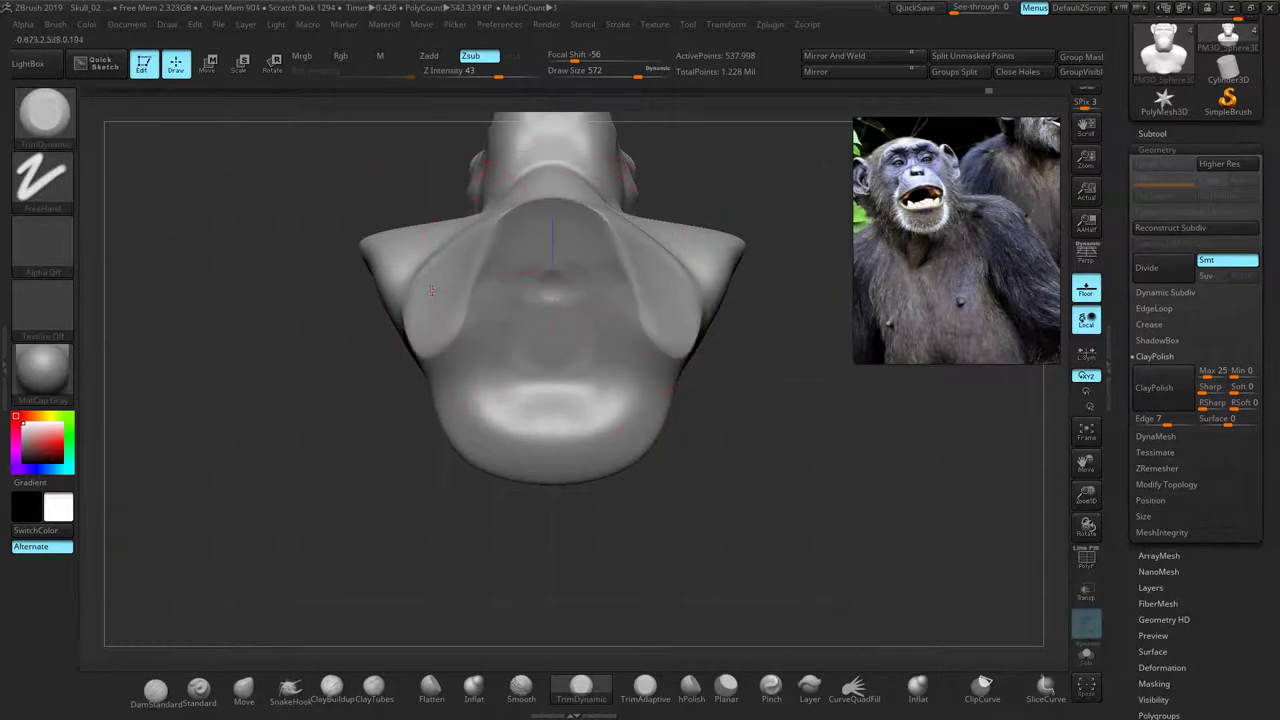
drag(538, 345, 540, 395)
drag(449, 314, 474, 370)
ctrl+drag(296, 363, 337, 389)
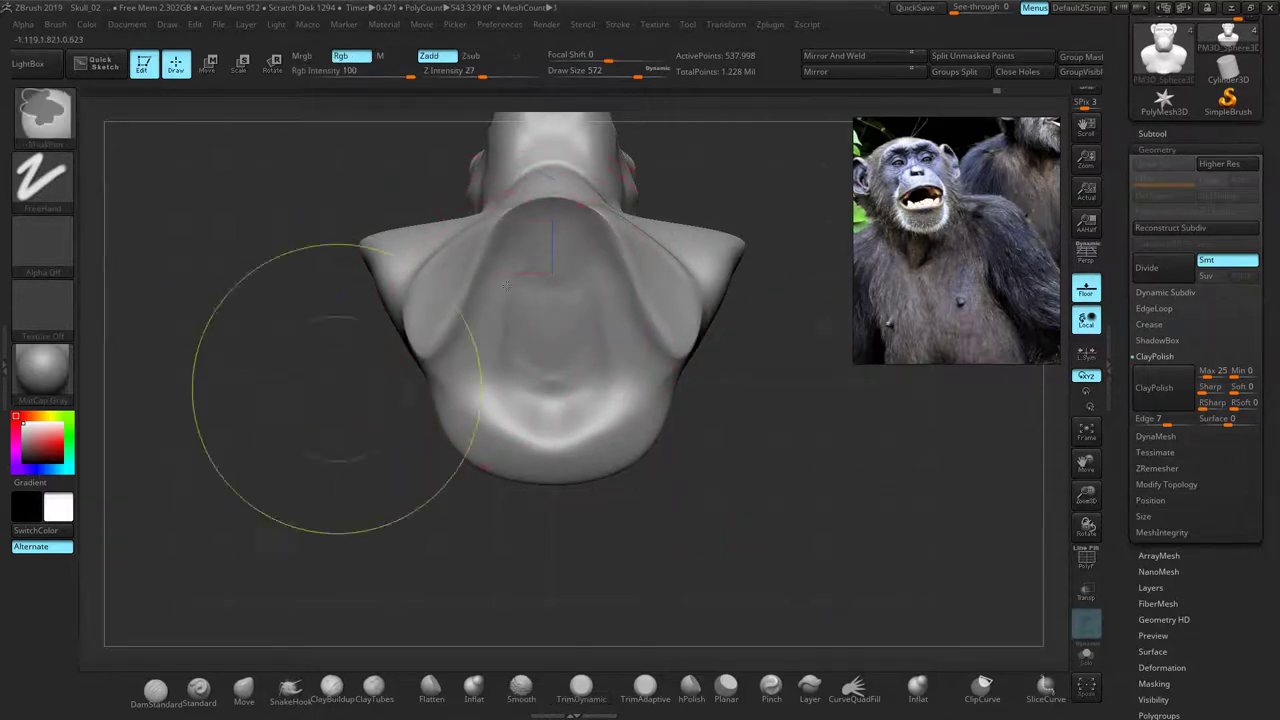
Smooth and further trim the underside and front lower edge of the bust, remeshing between passes
shift+drag(506, 285, 535, 245)
drag(347, 388, 372, 482)
drag(563, 276, 552, 244)
ctrl+drag(383, 392, 378, 386)
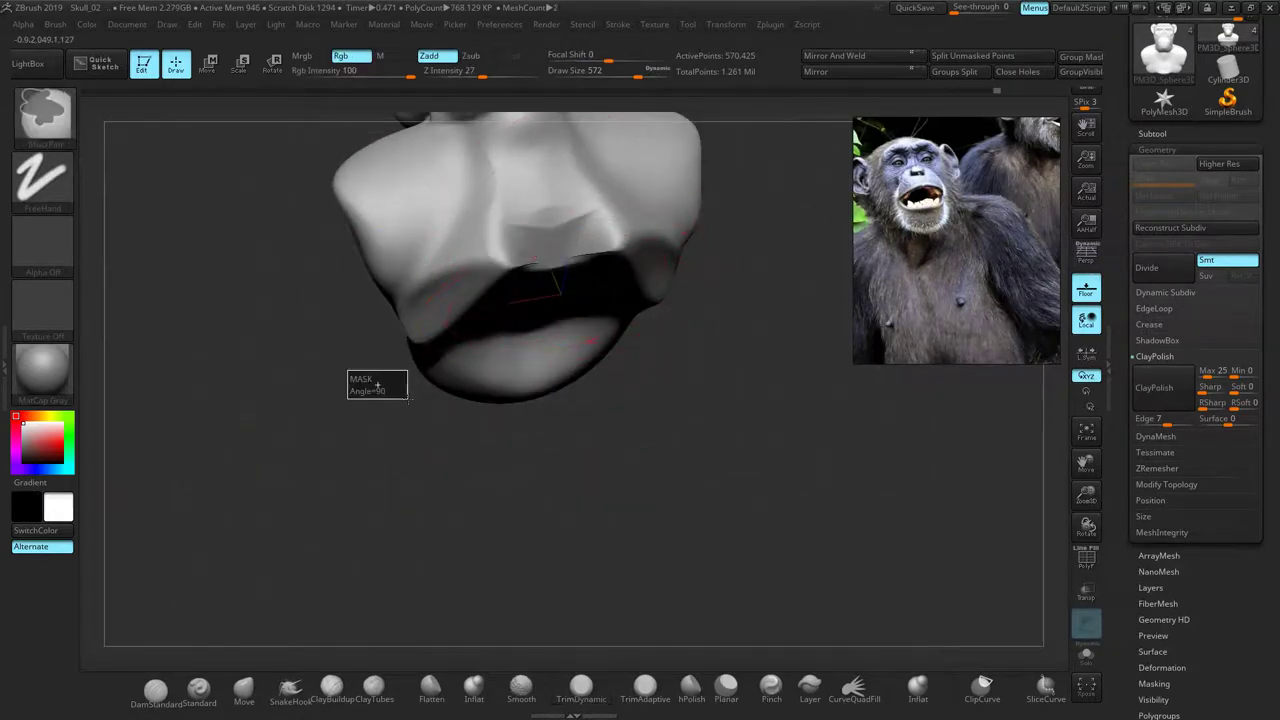
shift+drag(591, 250, 586, 247)
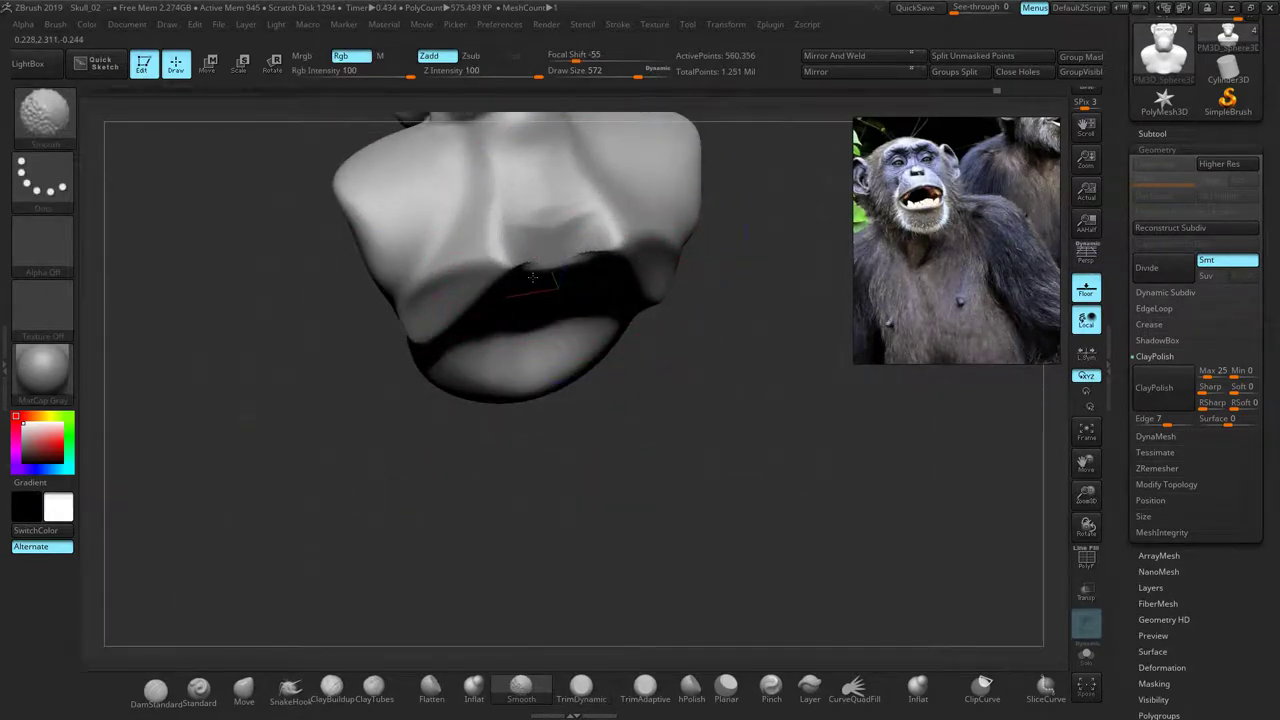
ctrl+drag(257, 402, 307, 421)
Fill the notch in the bust's lower front edge with the Inflat brush at draw size 364 and smooth it
drag(694, 318, 610, 397)
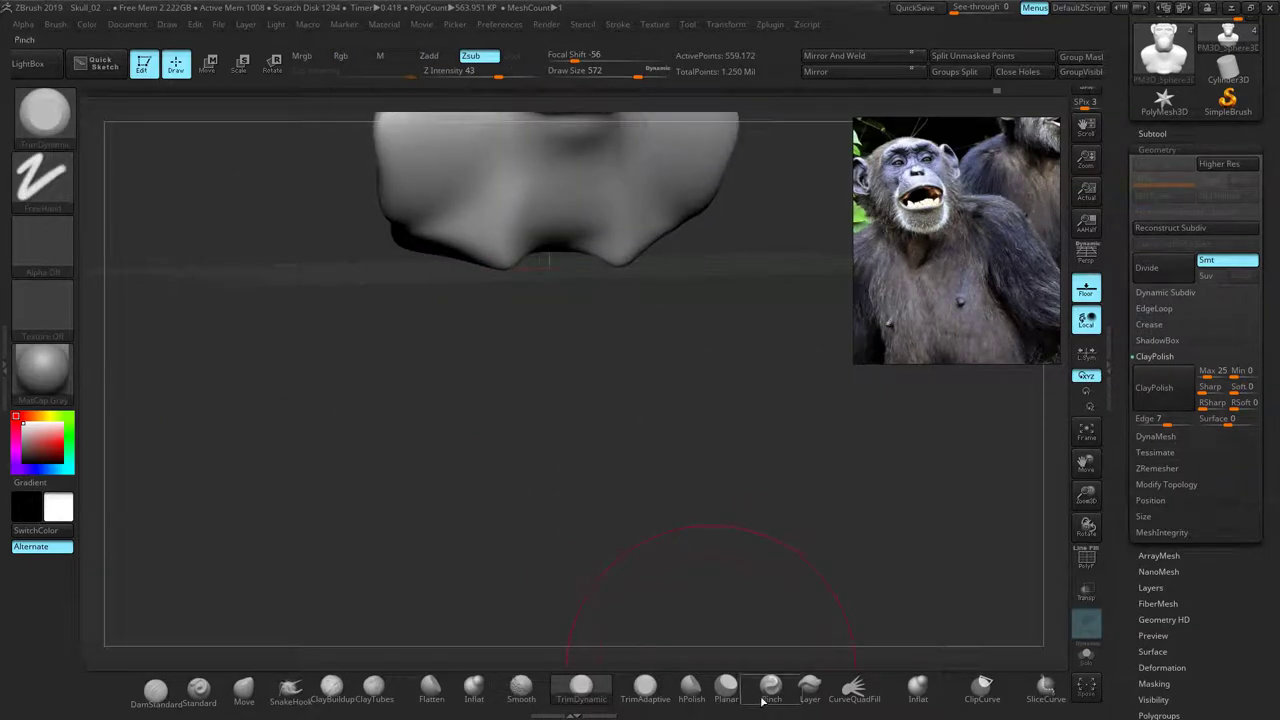
click(900, 698)
drag(557, 248, 563, 259)
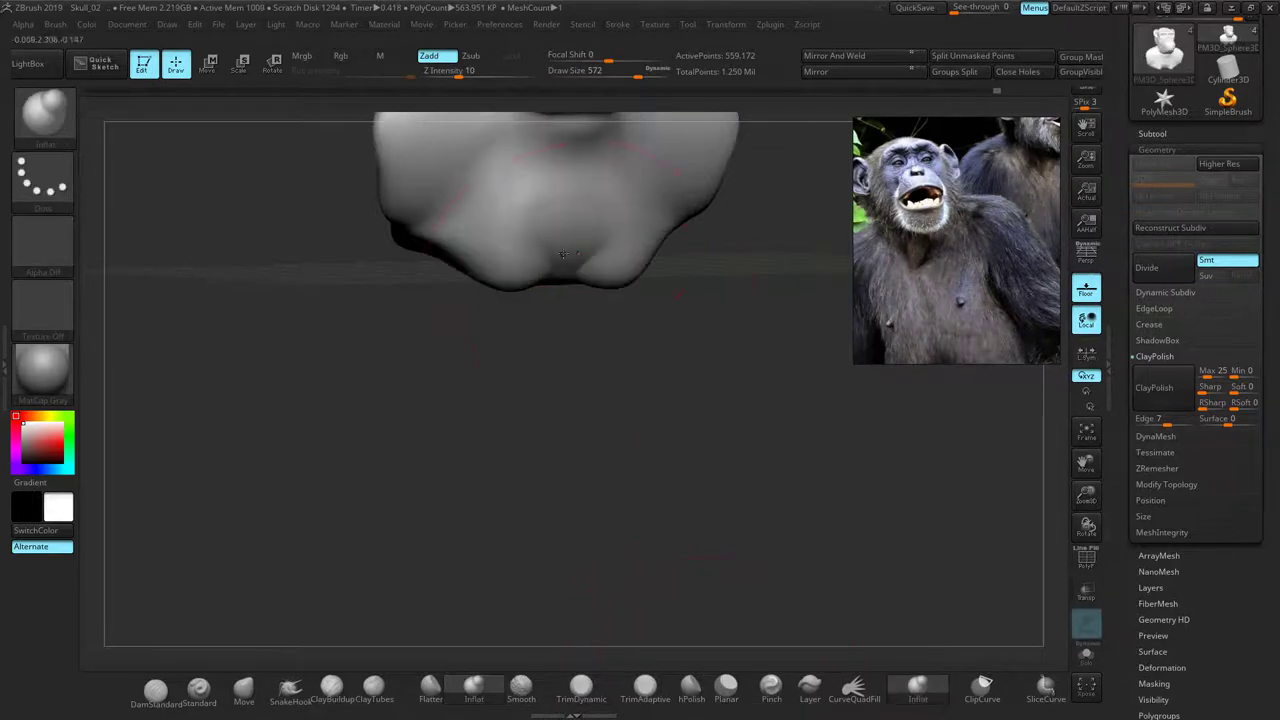
key(ctrl+z)
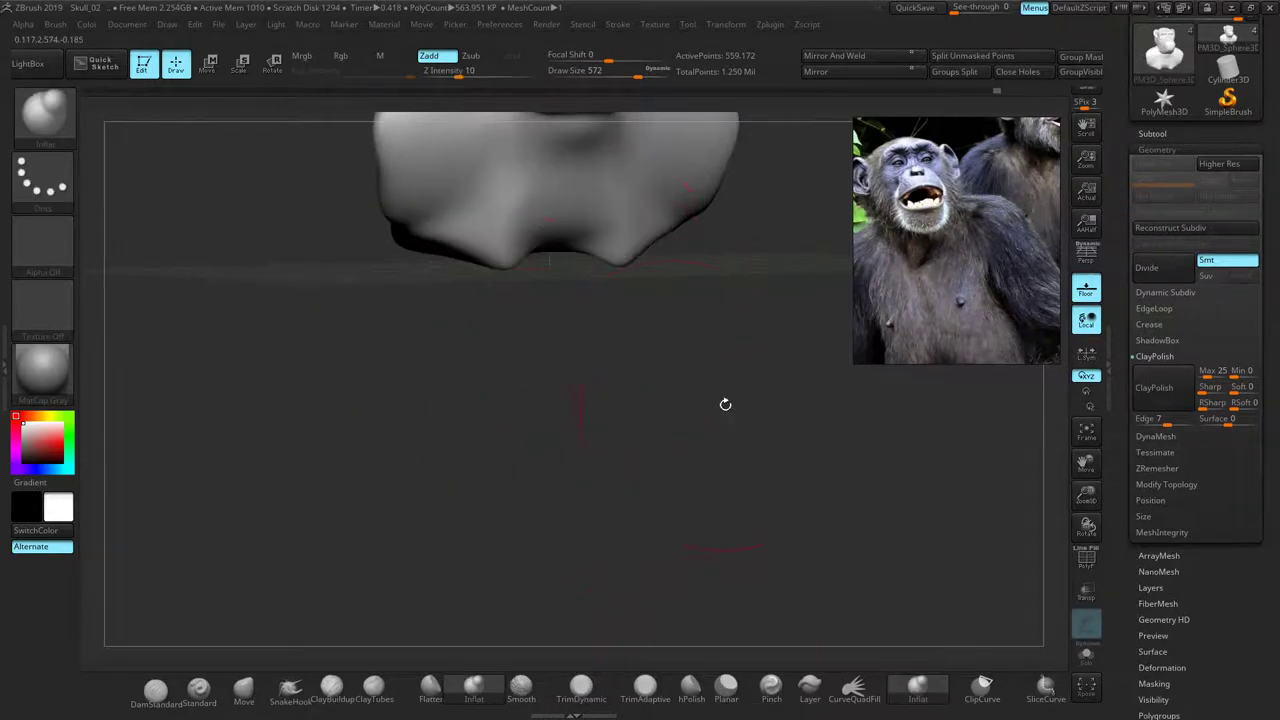
key(bracketleft)
drag(562, 241, 553, 260)
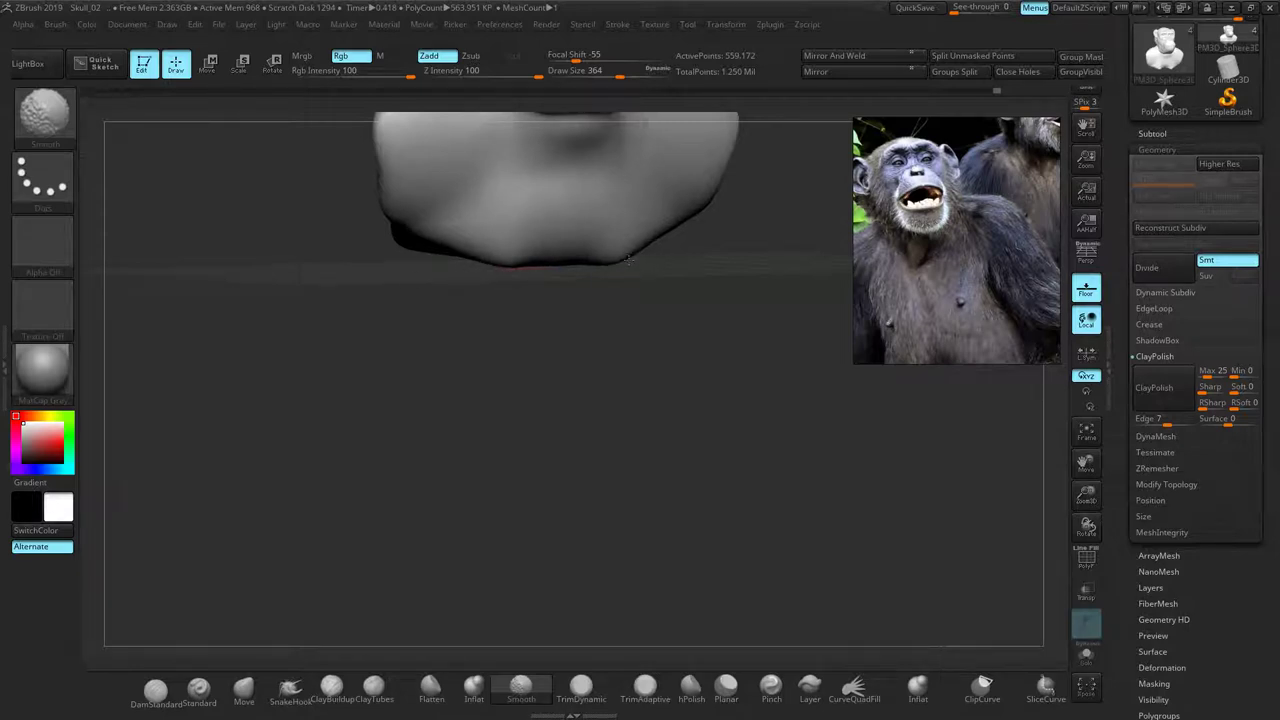
Inflate the hollows between the shoulder stubs and the lower chest to fill out the bust's outline
mouse_move(603, 250)
right_down()
mouse_move(573, 314)
mouse_move(605, 331)
mouse_move(689, 301)
mouse_move(620, 517)
mouse_move(629, 577)
right_up()
mouse_move(645, 370)
mouse_down()
mouse_move(620, 356)
mouse_move(634, 354)
mouse_move(616, 366)
mouse_up()
key(ctrl+z)
mouse_move(785, 327)
right_down()
mouse_move(657, 326)
mouse_move(760, 318)
mouse_move(688, 350)
right_up()
mouse_move(700, 426)
mouse_down()
mouse_move(737, 414)
mouse_move(711, 434)
mouse_up()
right_drag(689, 397, 788, 408)
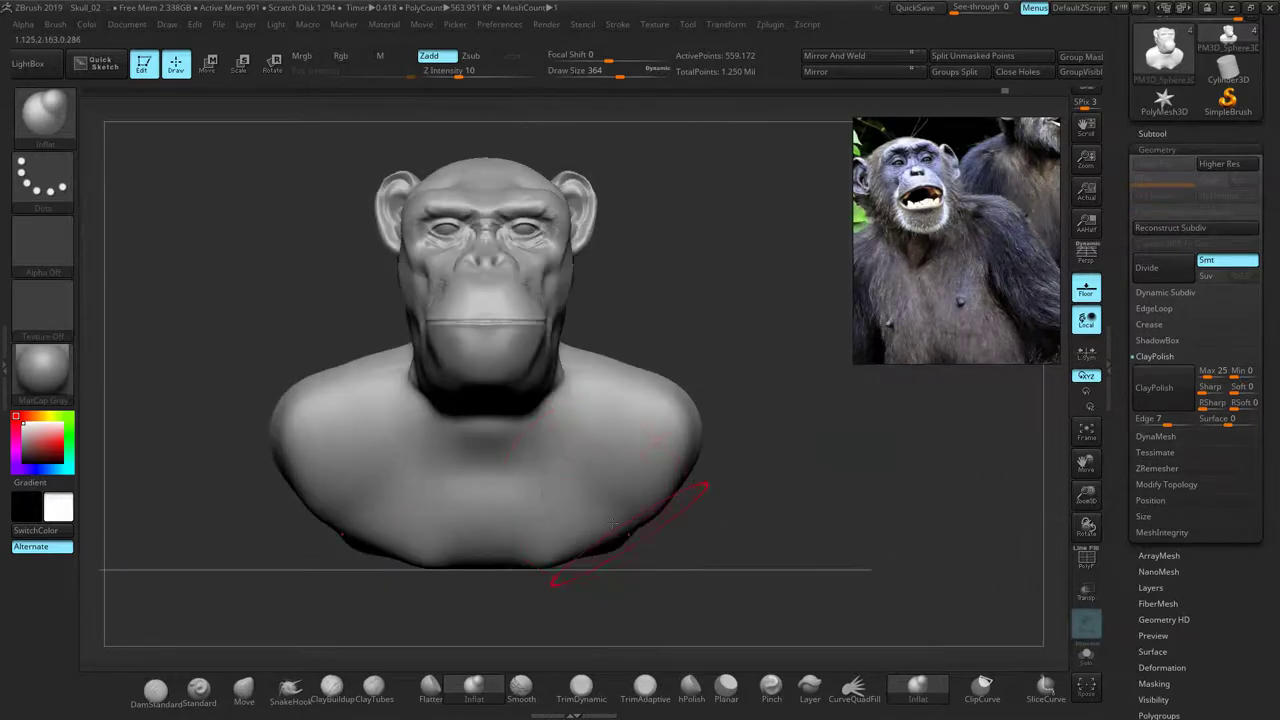
Select the Move brush and smooth the bulging outer surface of the shoulder
click(241, 692)
right_drag(832, 450, 757, 452)
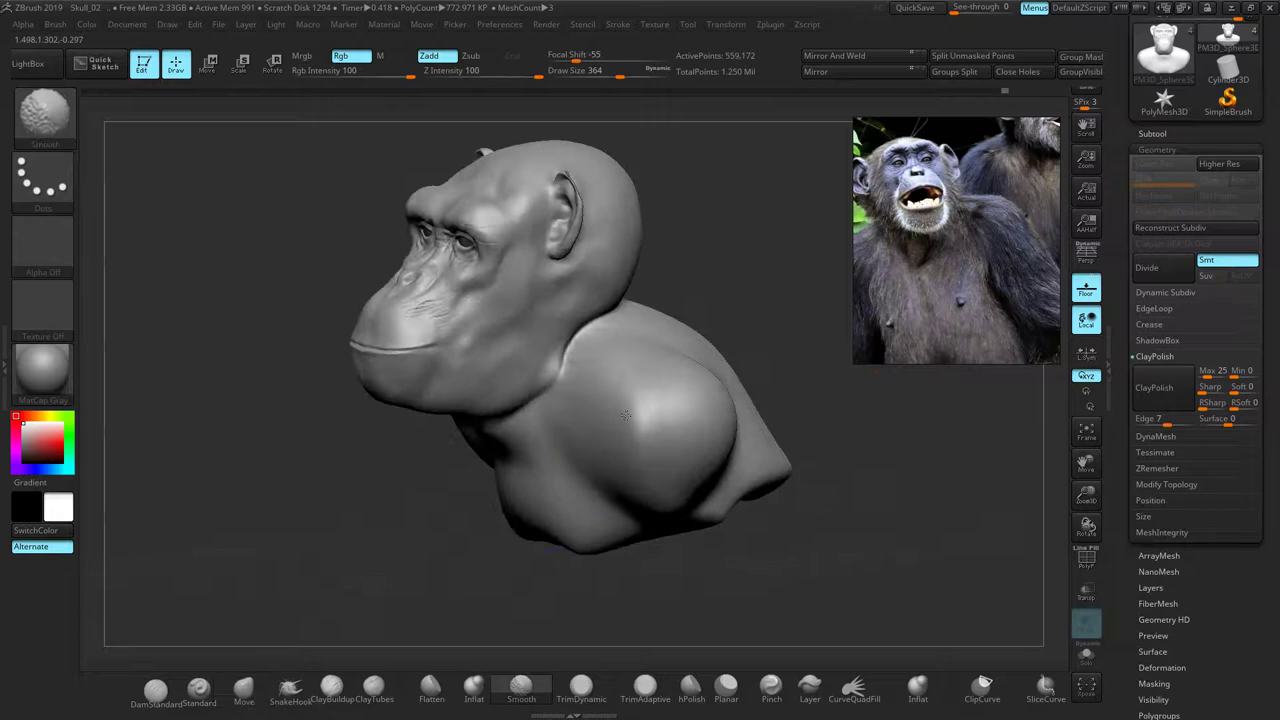
shift+drag(654, 413, 646, 420)
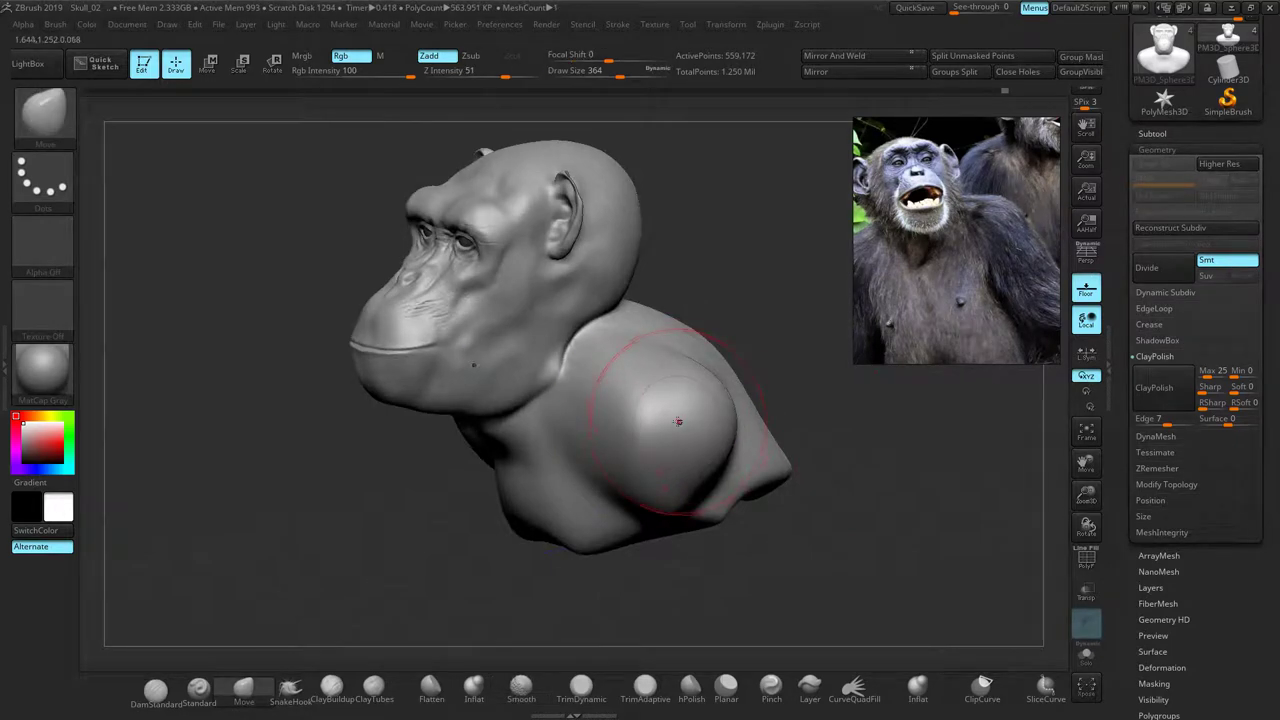
drag(824, 419, 888, 420)
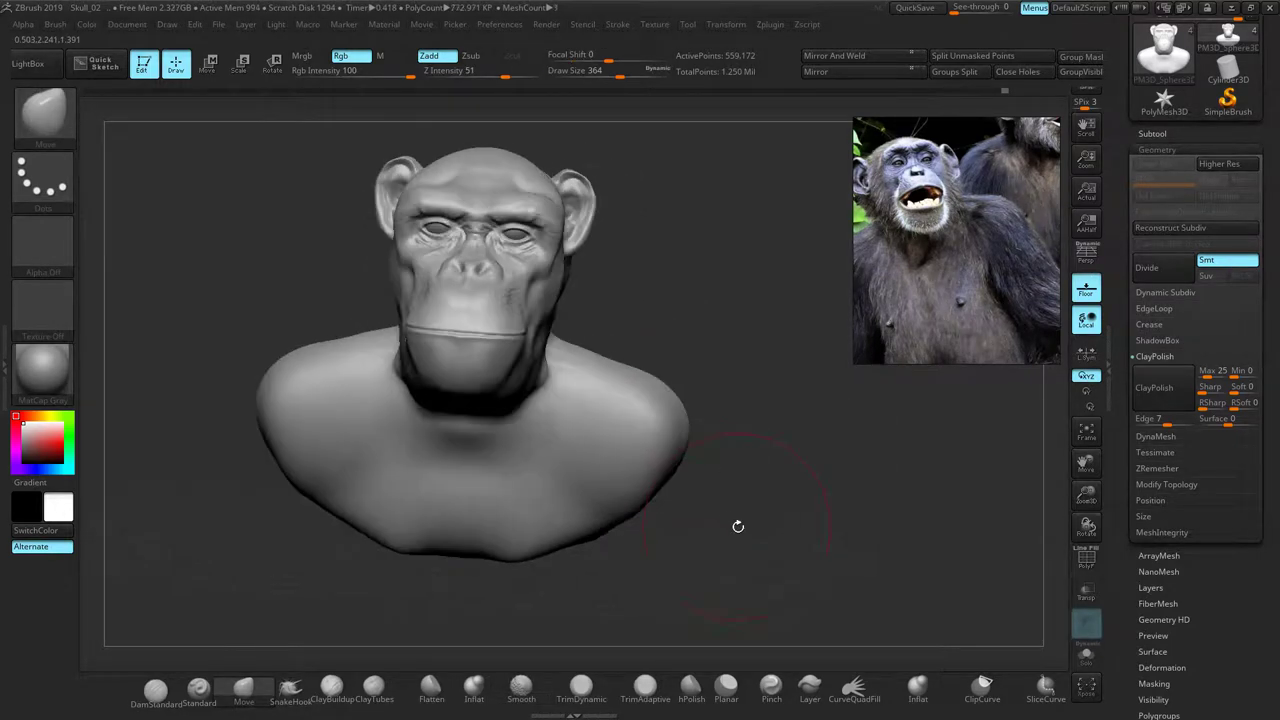
Reshape the shoulders, their upper slope and the chest outline with the Move brush for a broader, rounder bust
mouse_move(660, 493)
mouse_down()
mouse_move(681, 552)
mouse_move(673, 533)
mouse_up()
mouse_move(676, 404)
mouse_down()
mouse_move(640, 395)
mouse_move(634, 379)
mouse_up()
drag(596, 327, 580, 344)
mouse_move(762, 348)
mouse_down()
mouse_move(729, 340)
mouse_move(704, 312)
mouse_up()
drag(443, 388, 443, 366)
right_drag(436, 404, 629, 471)
ctrl+right_drag(716, 402, 789, 380)
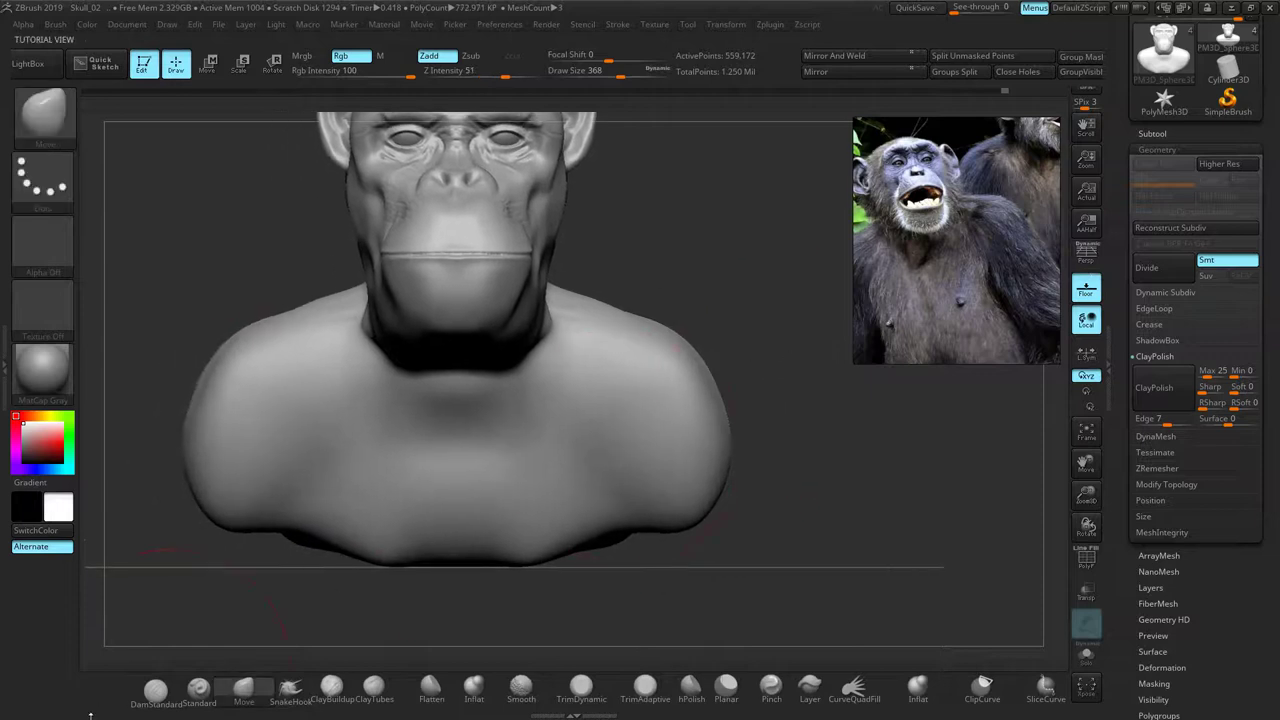
Build up the front of the throat below the chin with the Standard brush at draw size 116
click(197, 690)
key(bracketleft)
key(bracketleft)
key(bracketleft)
drag(460, 398, 434, 407)
mouse_move(645, 266)
right_down()
mouse_move(710, 258)
mouse_move(644, 320)
right_up()
key(bracketleft)
mouse_move(414, 398)
mouse_down()
mouse_move(392, 376)
mouse_move(388, 399)
mouse_up()
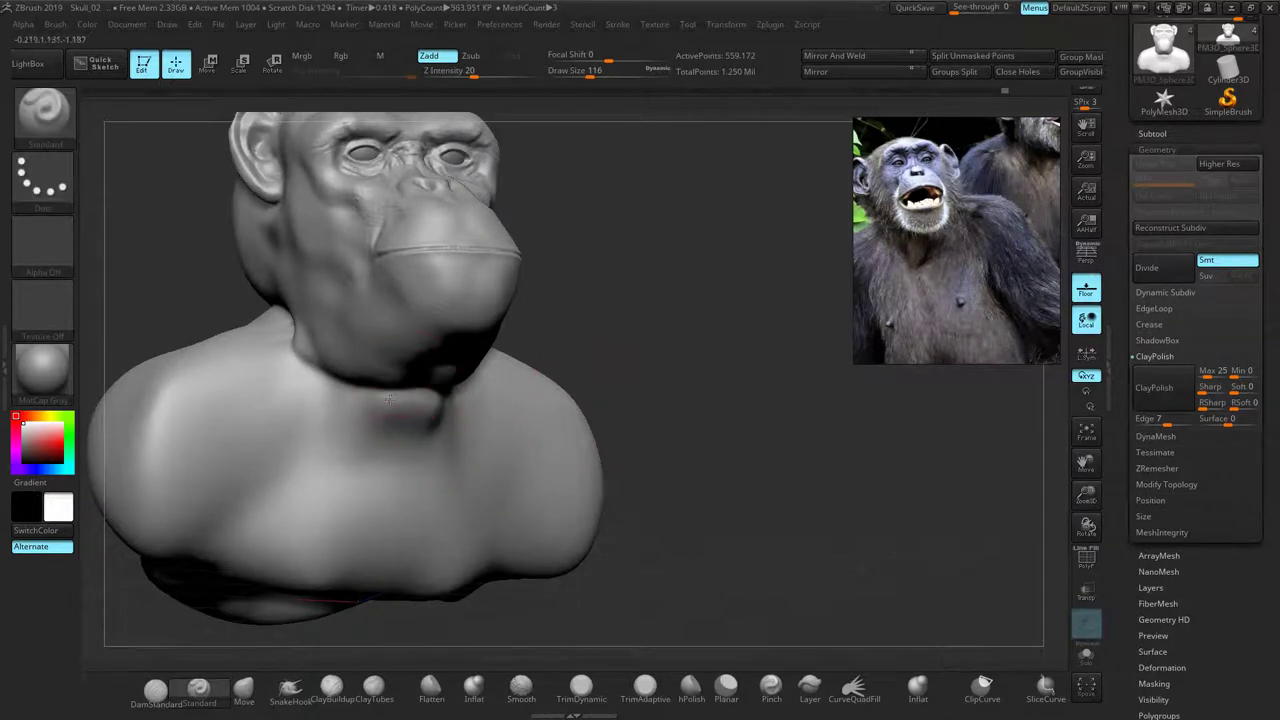
Raise the neck muscles from the underside of the jaw down to the base of the throat with the Standard brush
drag(598, 351, 674, 274)
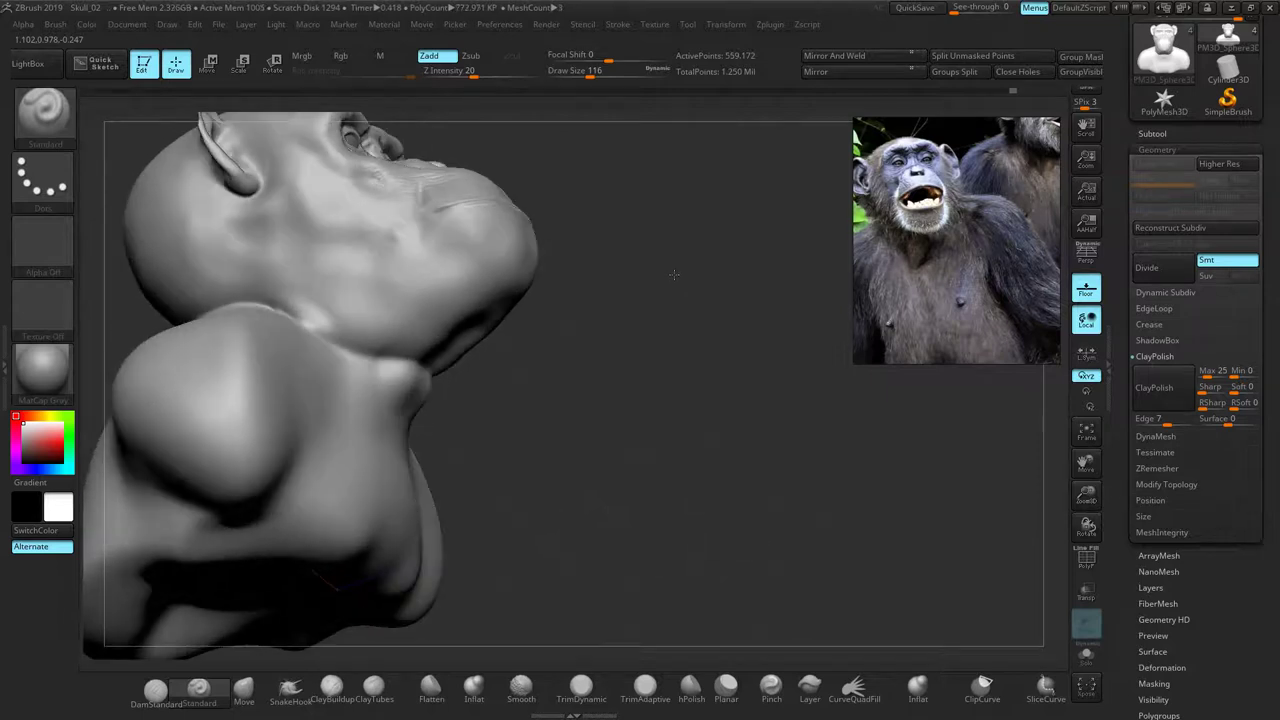
drag(411, 357, 382, 416)
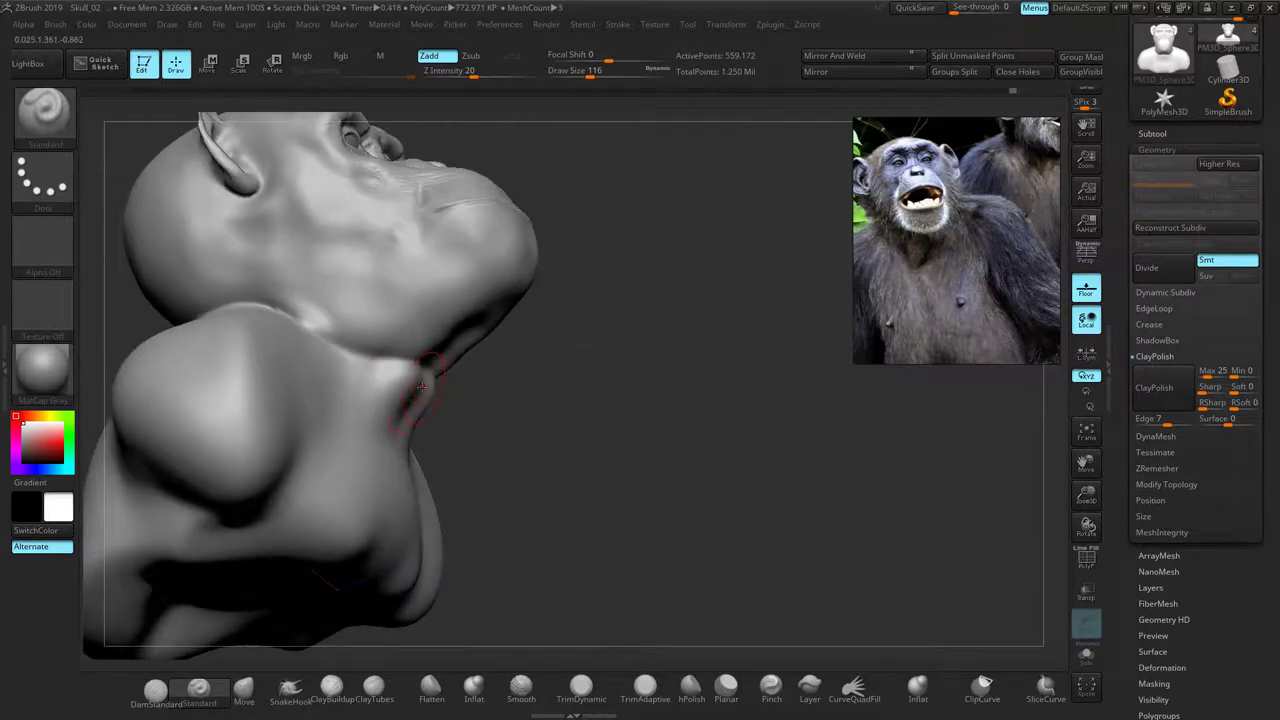
mouse_move(592, 340)
mouse_down()
mouse_move(454, 441)
mouse_move(433, 368)
mouse_move(437, 449)
mouse_move(427, 412)
mouse_move(446, 390)
mouse_up()
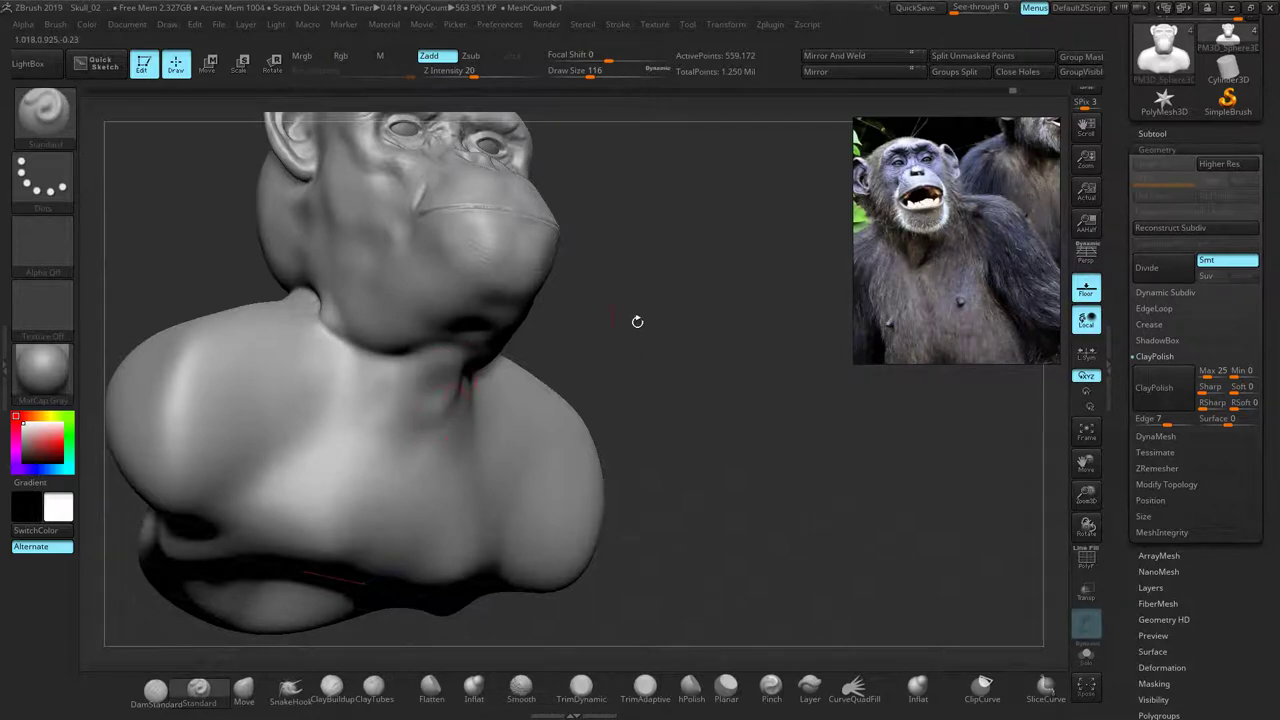
drag(637, 320, 584, 340)
drag(500, 370, 477, 428)
drag(506, 352, 498, 394)
drag(650, 310, 515, 328)
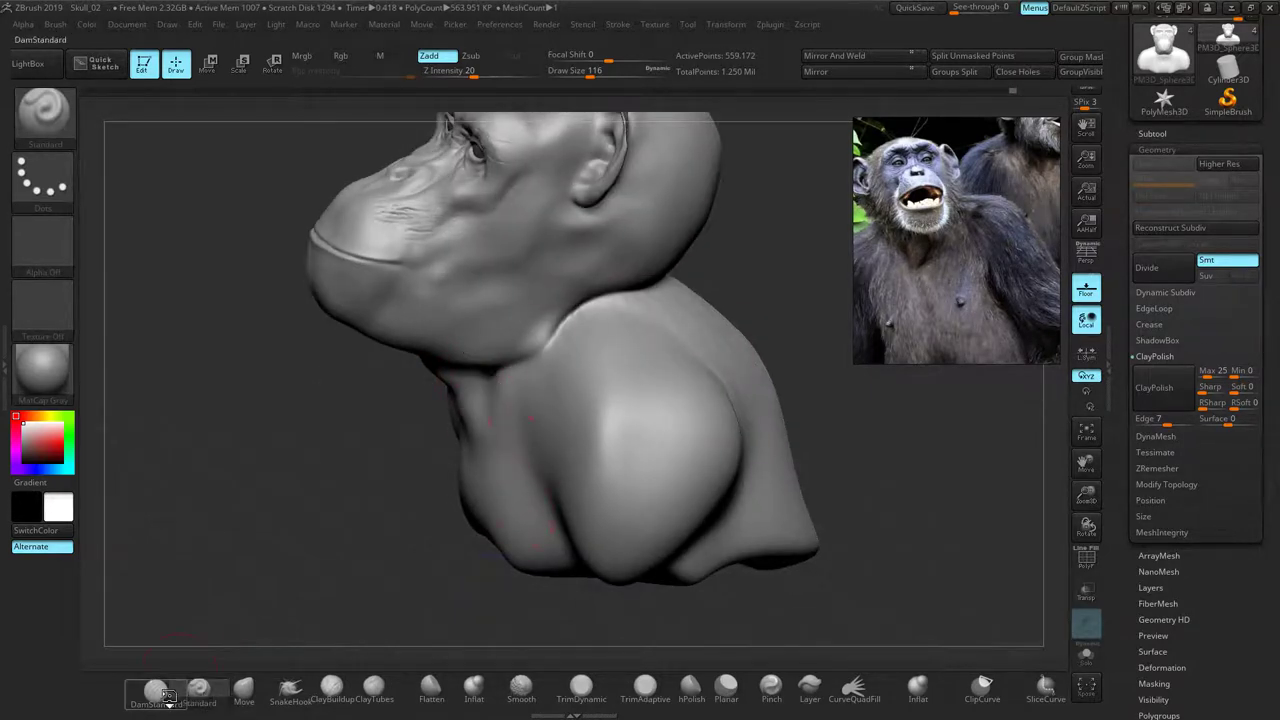
Carve muscle creases along the back of the neck and upper shoulder with DamStandard in Zsub mode and smooth them
click(164, 697)
shift+drag(325, 450, 296, 455)
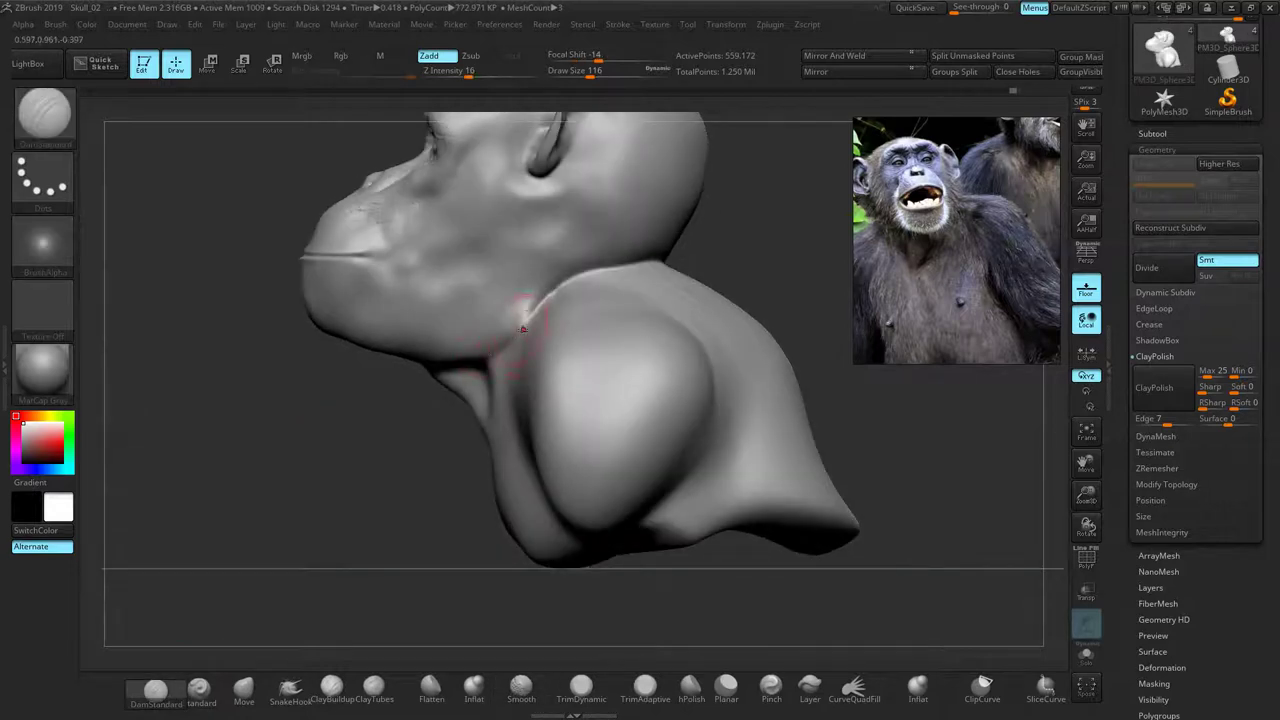
shift+drag(446, 374, 463, 397)
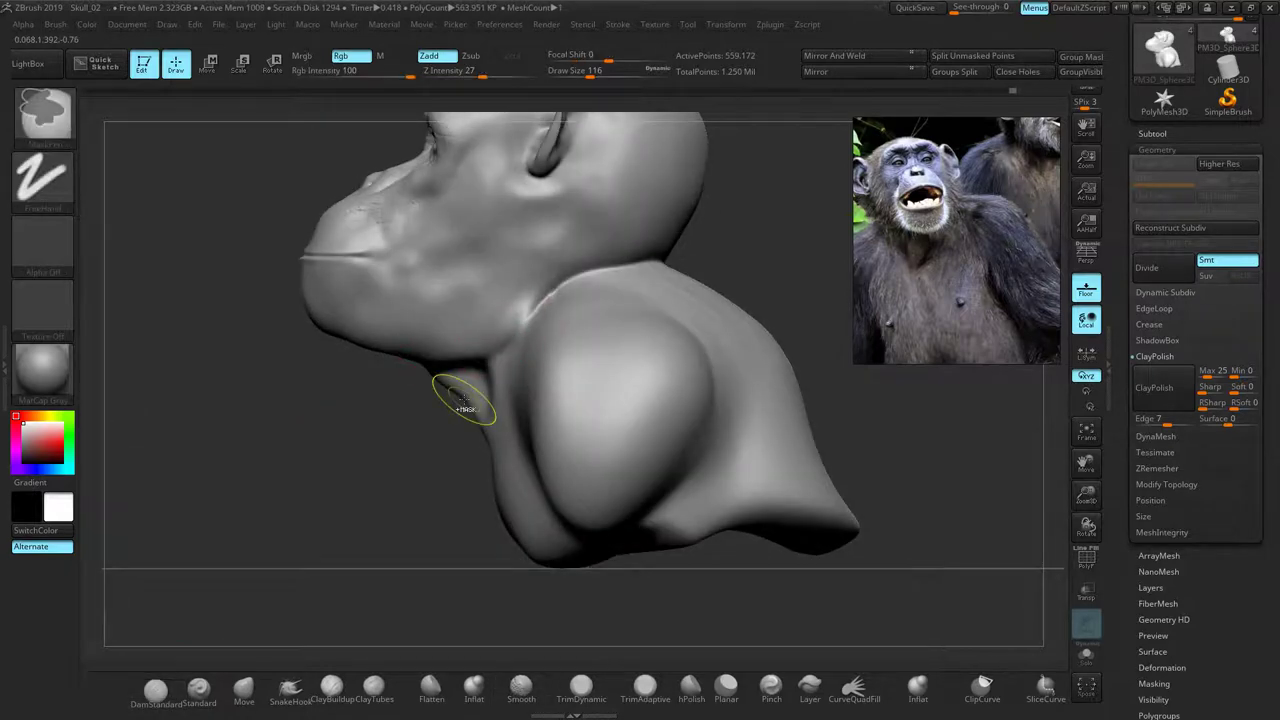
click(474, 58)
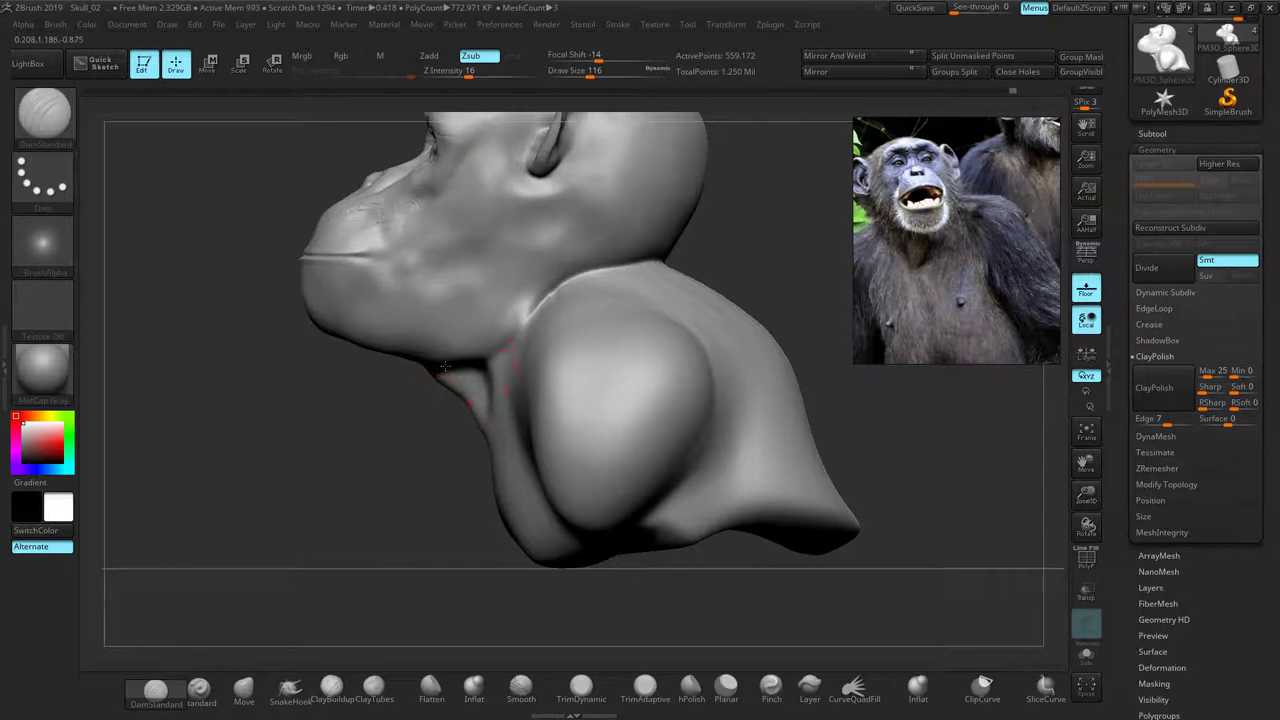
drag(322, 446, 430, 441)
key(ctrl+z)
drag(560, 295, 592, 270)
drag(755, 221, 615, 270)
shift+drag(703, 247, 574, 300)
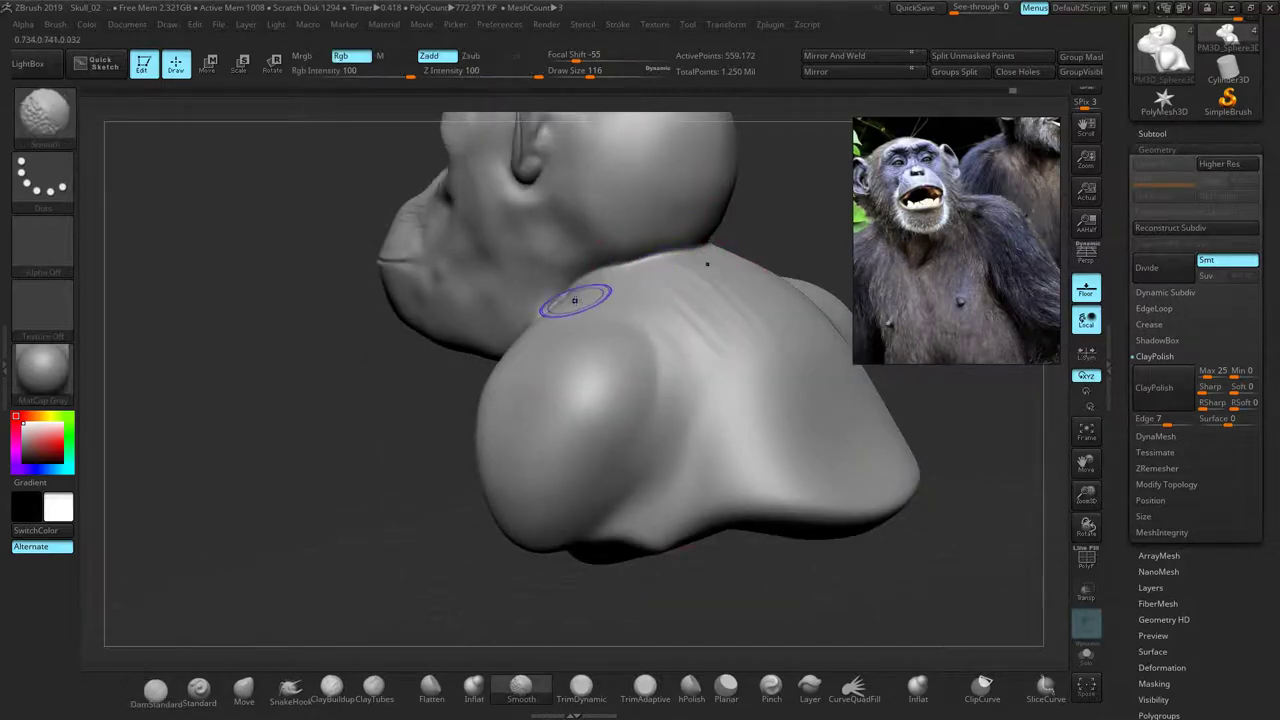
shift+drag(699, 282, 720, 374)
Define the edges of the neck muscles and the crease under the jaw with the DamStandard brush
drag(357, 418, 458, 415)
mouse_move(365, 408)
mouse_down()
mouse_move(420, 398)
mouse_move(445, 360)
mouse_move(435, 424)
mouse_move(419, 434)
mouse_up()
drag(450, 364, 462, 345)
mouse_move(625, 262)
mouse_down()
mouse_move(577, 249)
mouse_move(550, 265)
mouse_up()
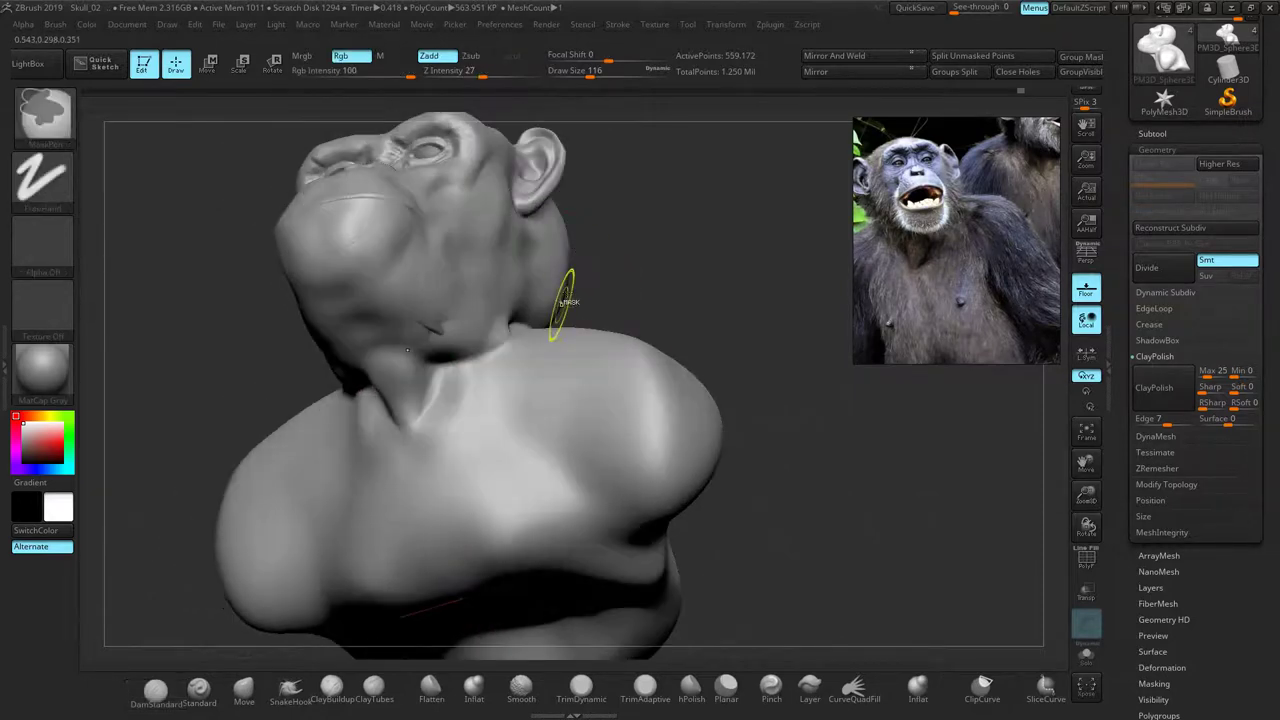
drag(436, 363, 477, 347)
drag(647, 280, 655, 309)
right_drag(655, 310, 723, 319)
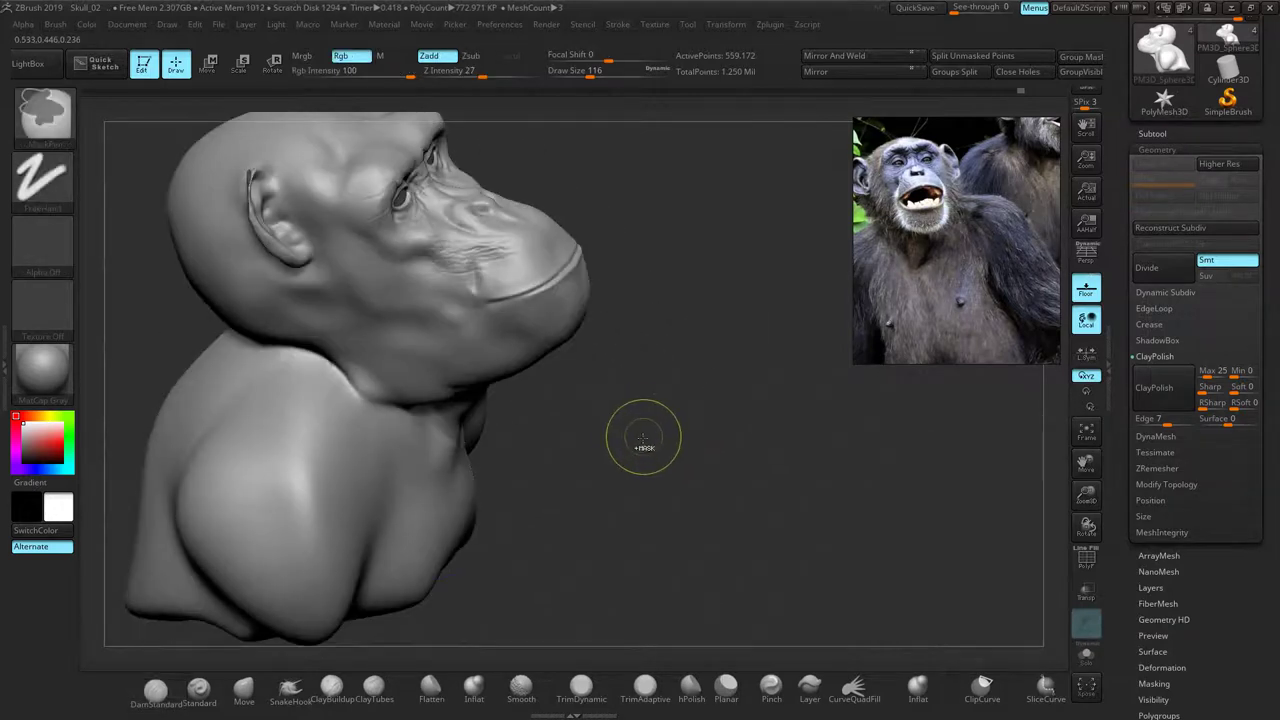
mouse_move(631, 427)
right_down()
mouse_move(617, 381)
mouse_move(683, 409)
mouse_move(580, 398)
right_up()
mouse_move(720, 397)
ctrl+right_down()
mouse_move(680, 377)
mouse_move(706, 386)
ctrl+right_up()
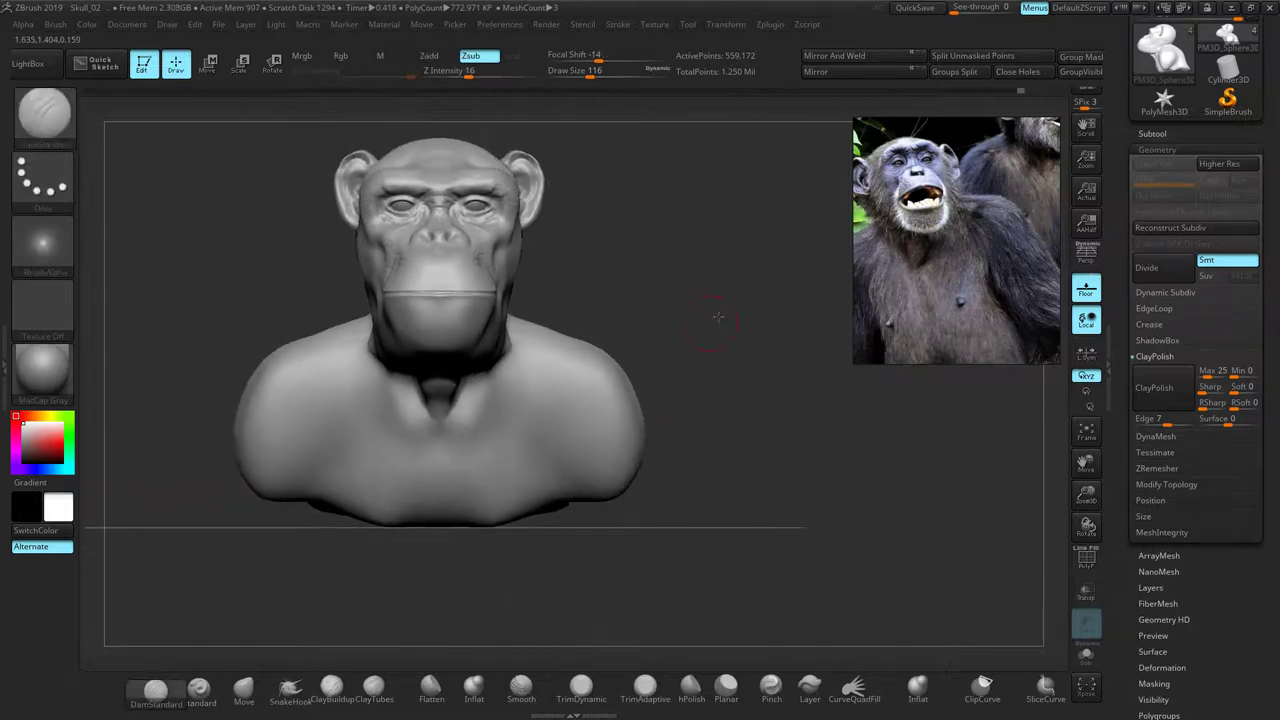
Adjust the neck-to-shoulder slope and the lower front edge of the bust with the Move brush at draw size 232
click(199, 688)
click(247, 688)
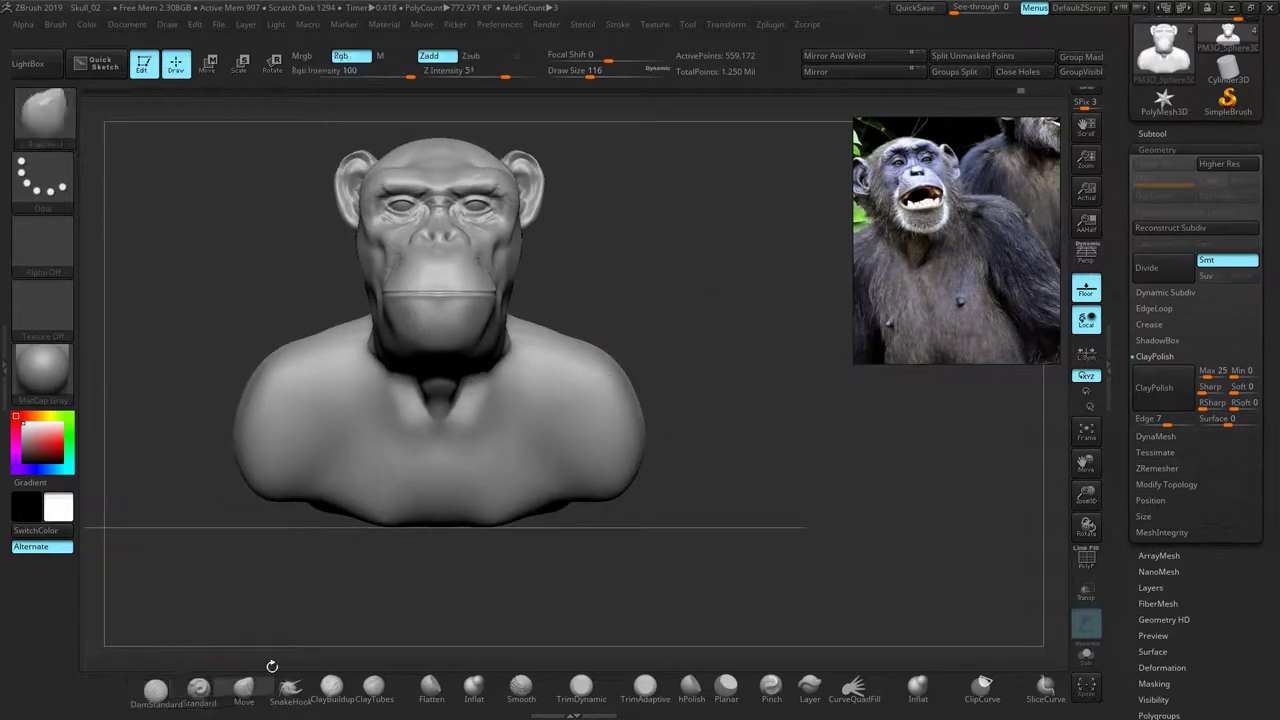
key(s)
drag(558, 323, 525, 348)
drag(587, 345, 600, 361)
alt+drag(625, 297, 696, 312)
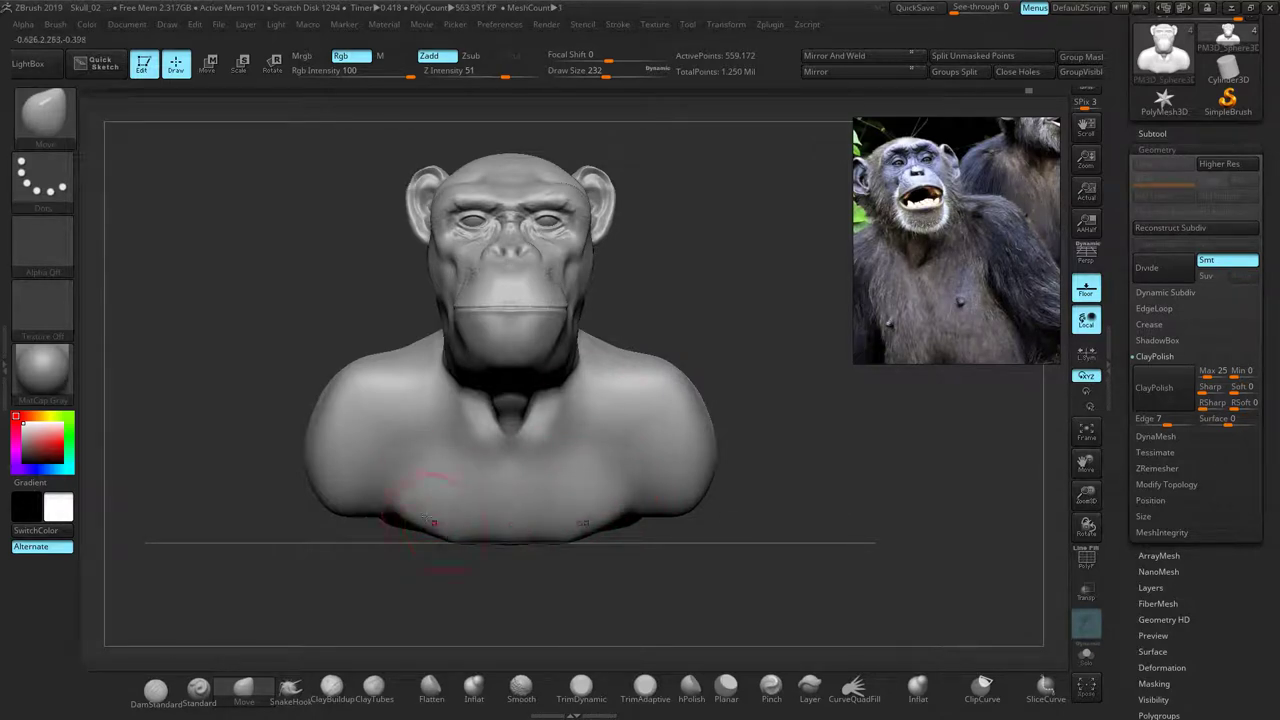
drag(506, 543, 506, 538)
Round out the lower chest from both three-quarter sides with the Move brush
drag(732, 462, 788, 492)
drag(555, 481, 470, 480)
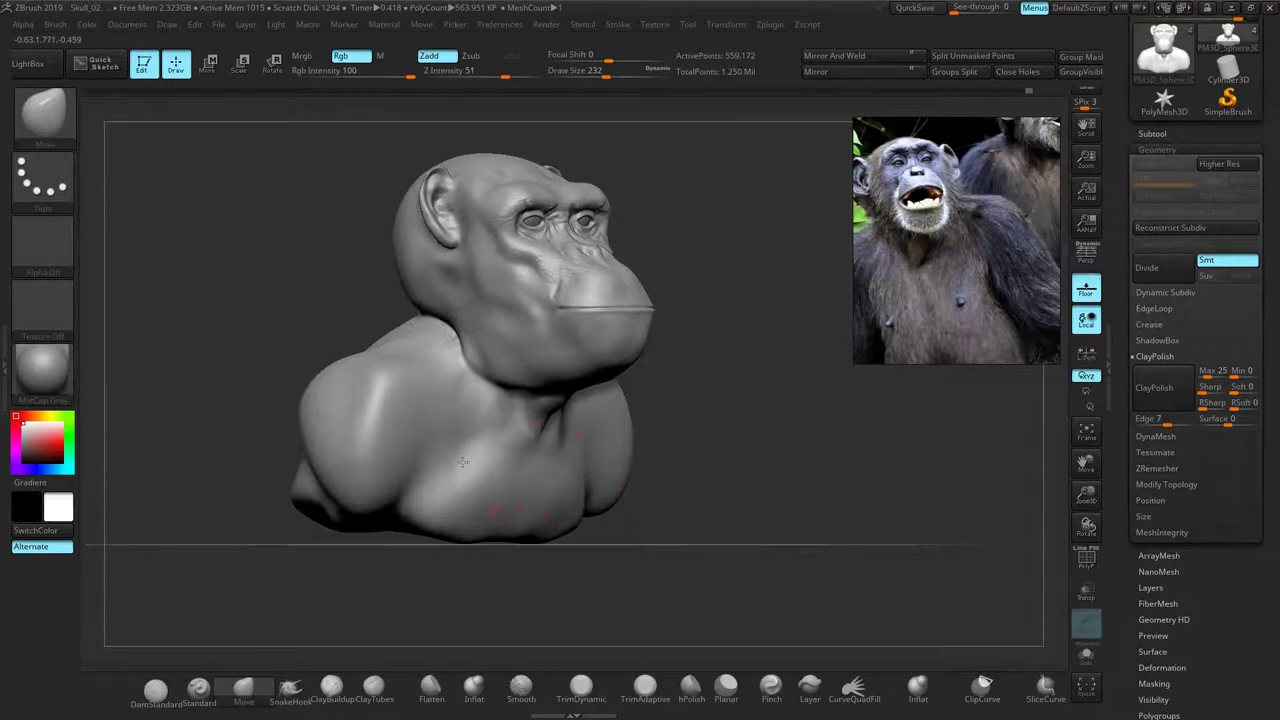
drag(705, 478, 577, 480)
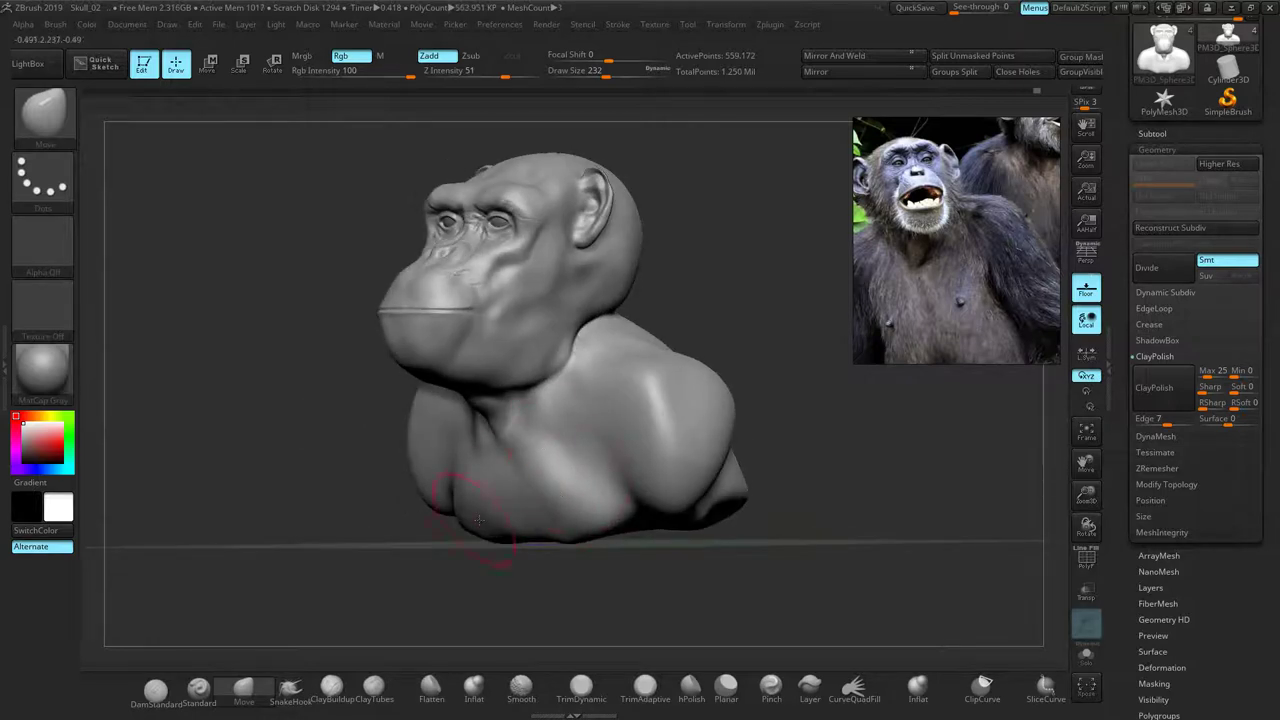
drag(560, 605, 625, 625)
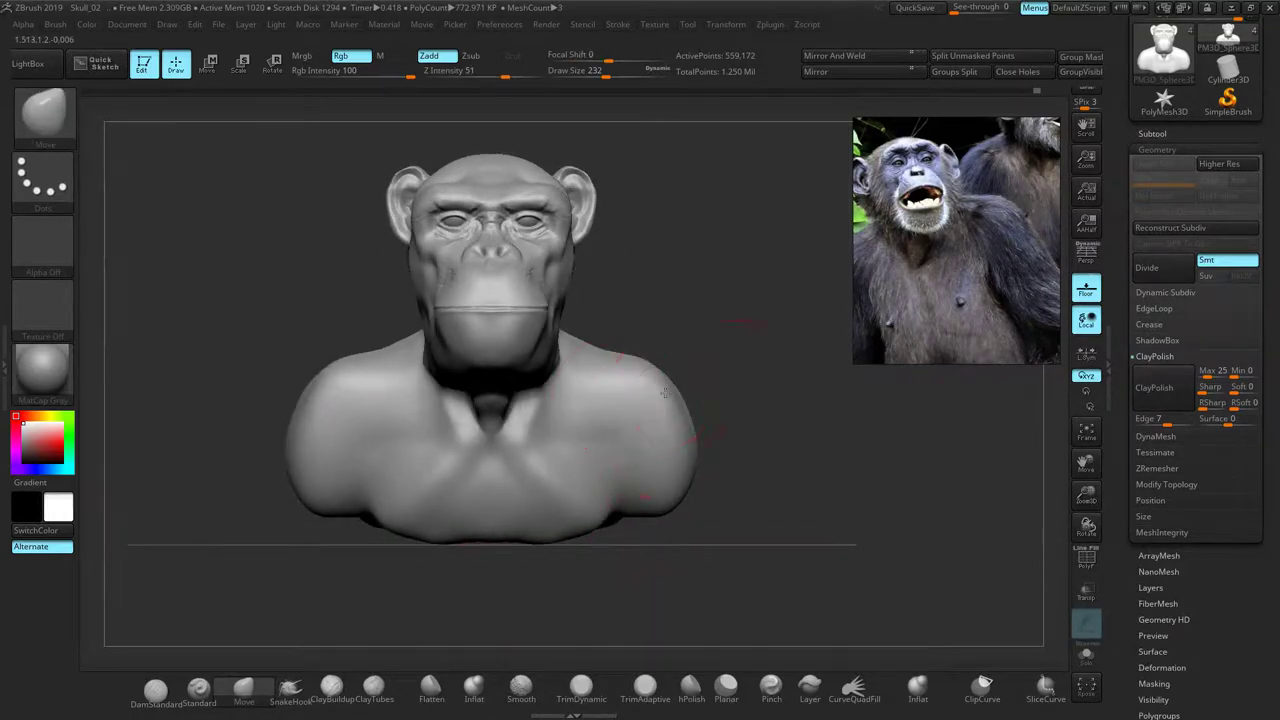
right_drag(664, 393, 594, 389)
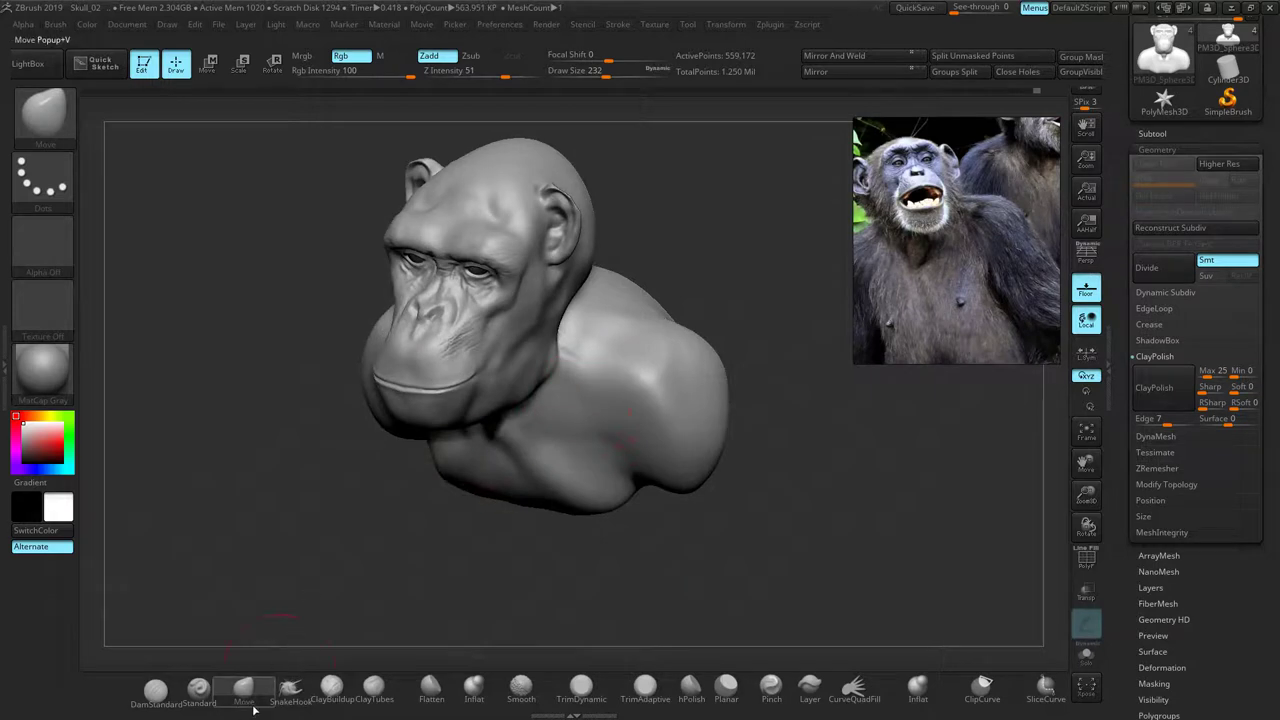
Carve the hollow between the neck and shoulder with DamStandard at draw size 232 and smooth it
click(155, 690)
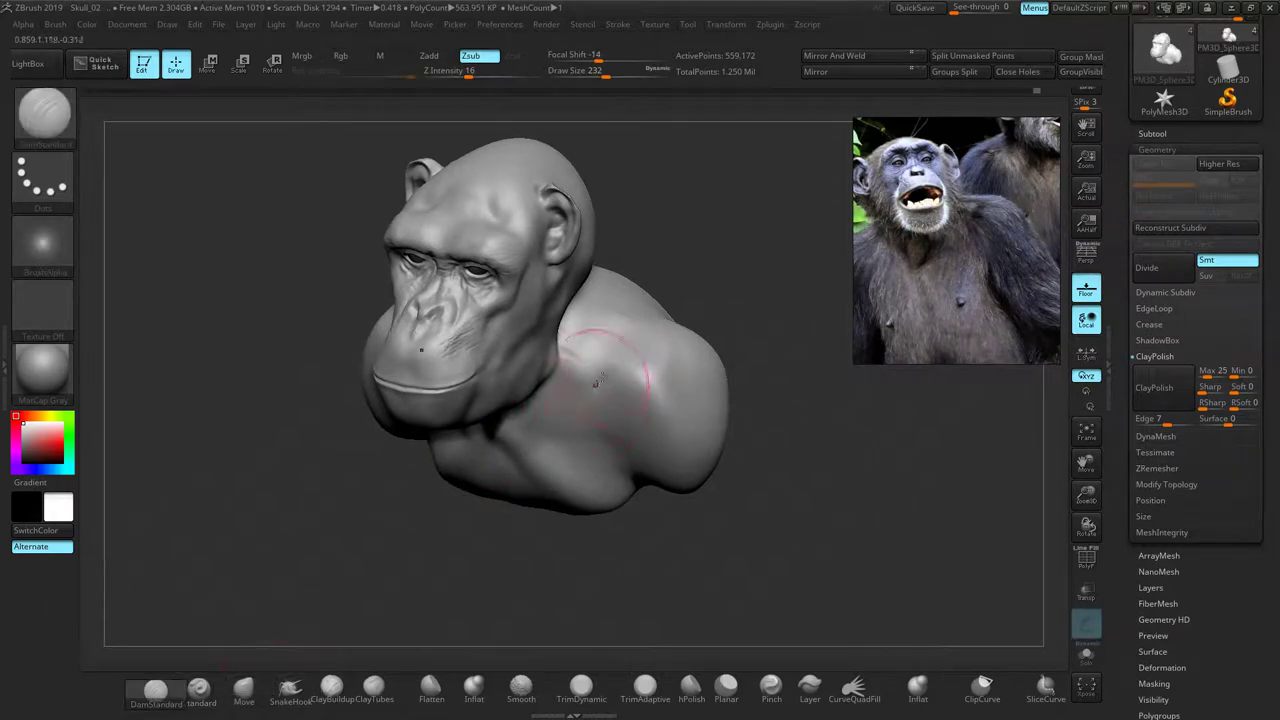
key(shift)
shift+drag(596, 370, 603, 354)
key(shift)
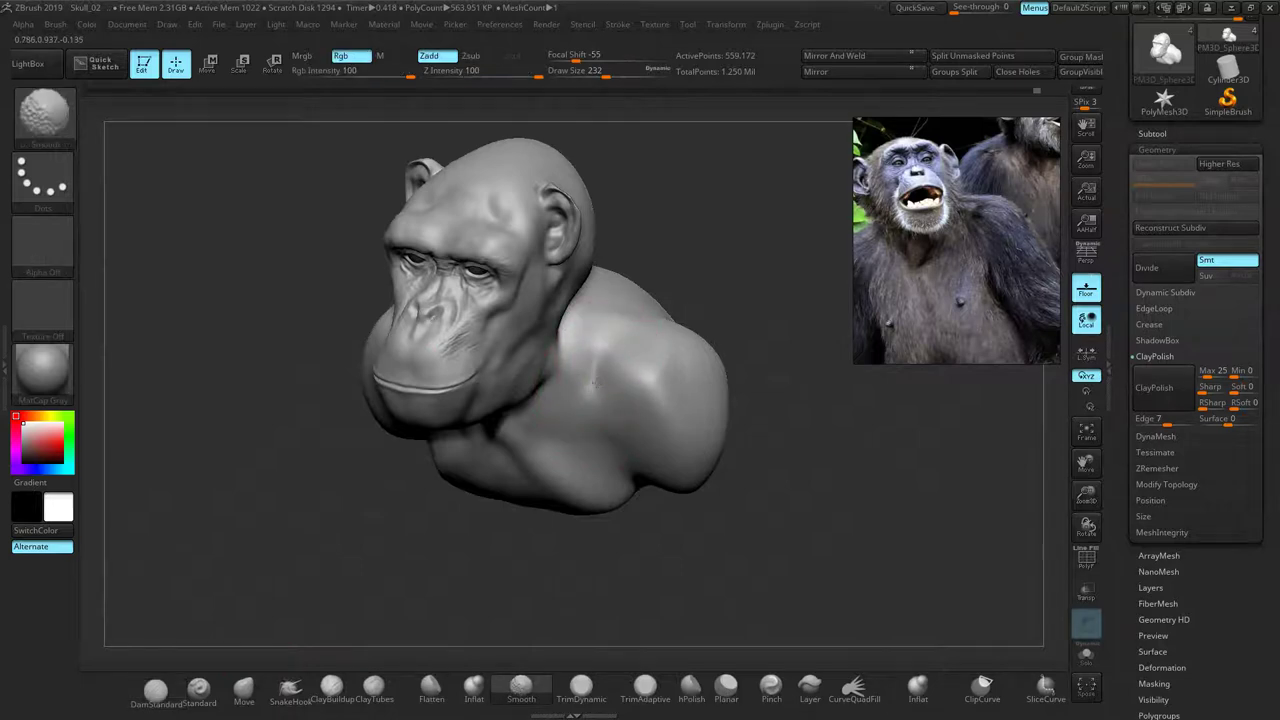
drag(746, 352, 798, 342)
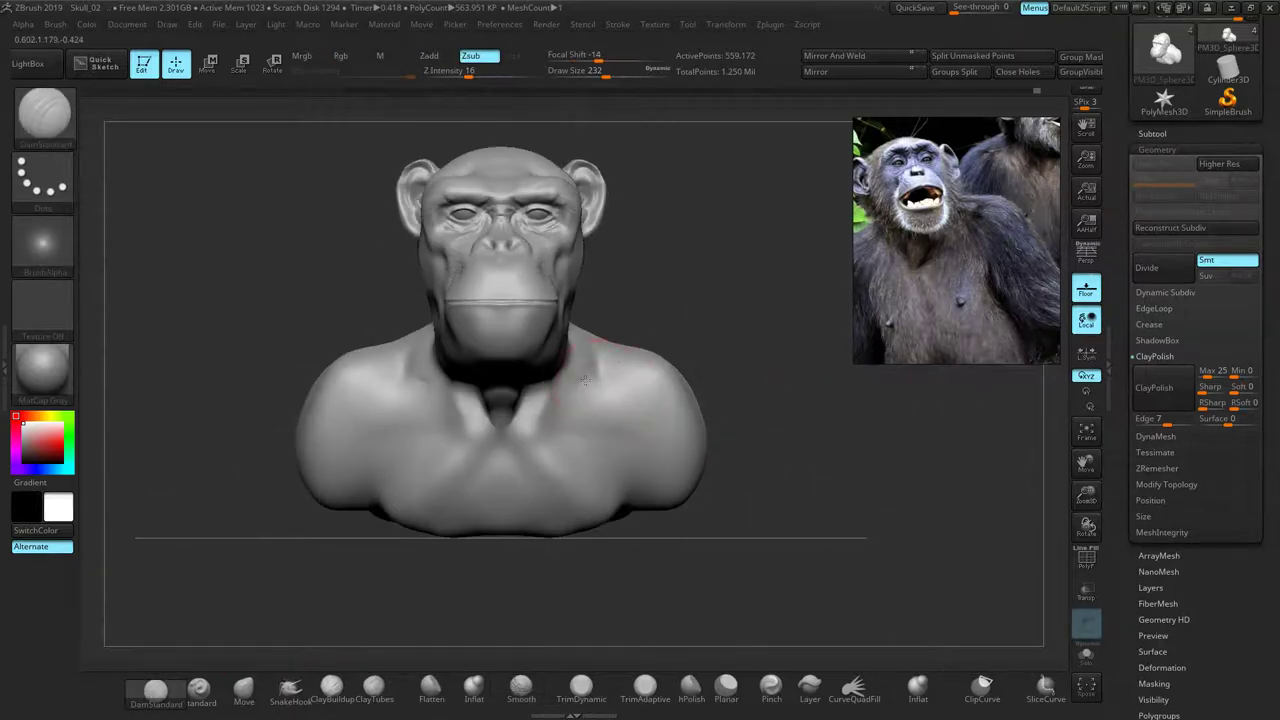
key(shift)
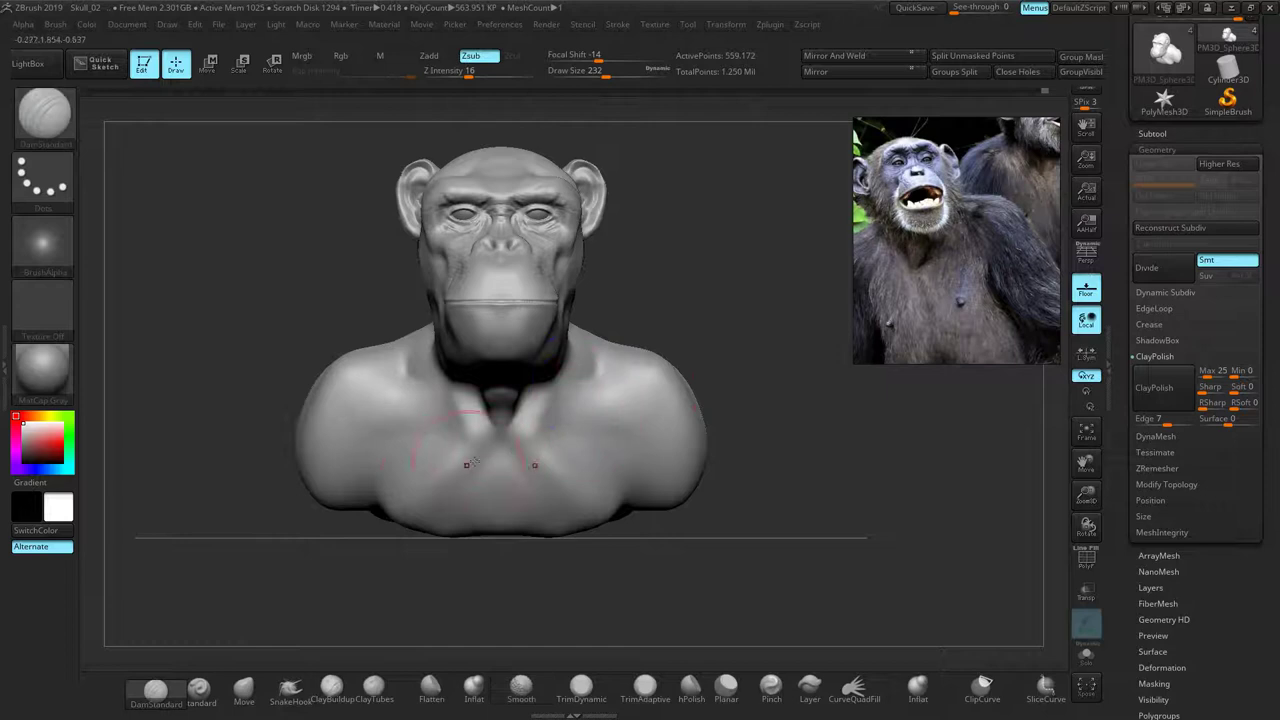
Carve the creases beside the chest and along its centre up to the base of the throat with DamStandard
mouse_move(618, 494)
mouse_down()
mouse_move(608, 458)
mouse_move(630, 508)
mouse_move(616, 508)
mouse_move(622, 462)
mouse_move(618, 512)
mouse_up()
key(ctrl+z)
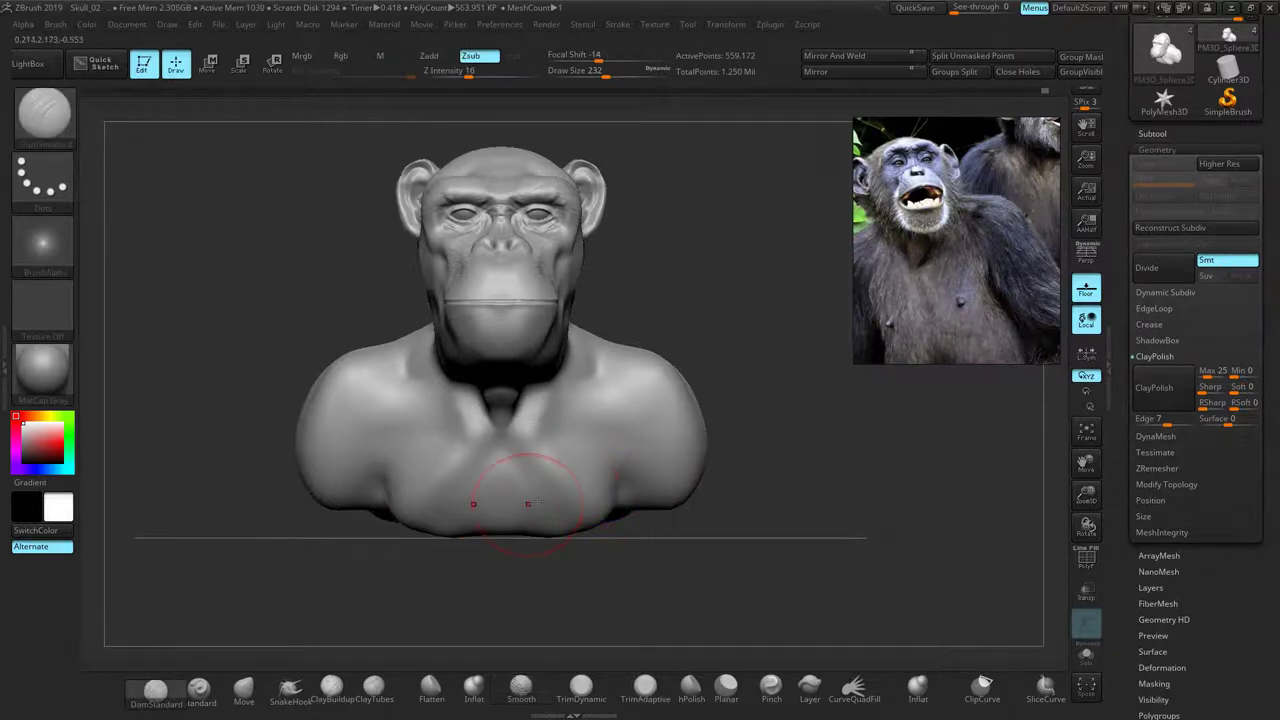
key(shift)
mouse_move(501, 522)
mouse_down()
mouse_move(501, 478)
mouse_move(501, 500)
mouse_up()
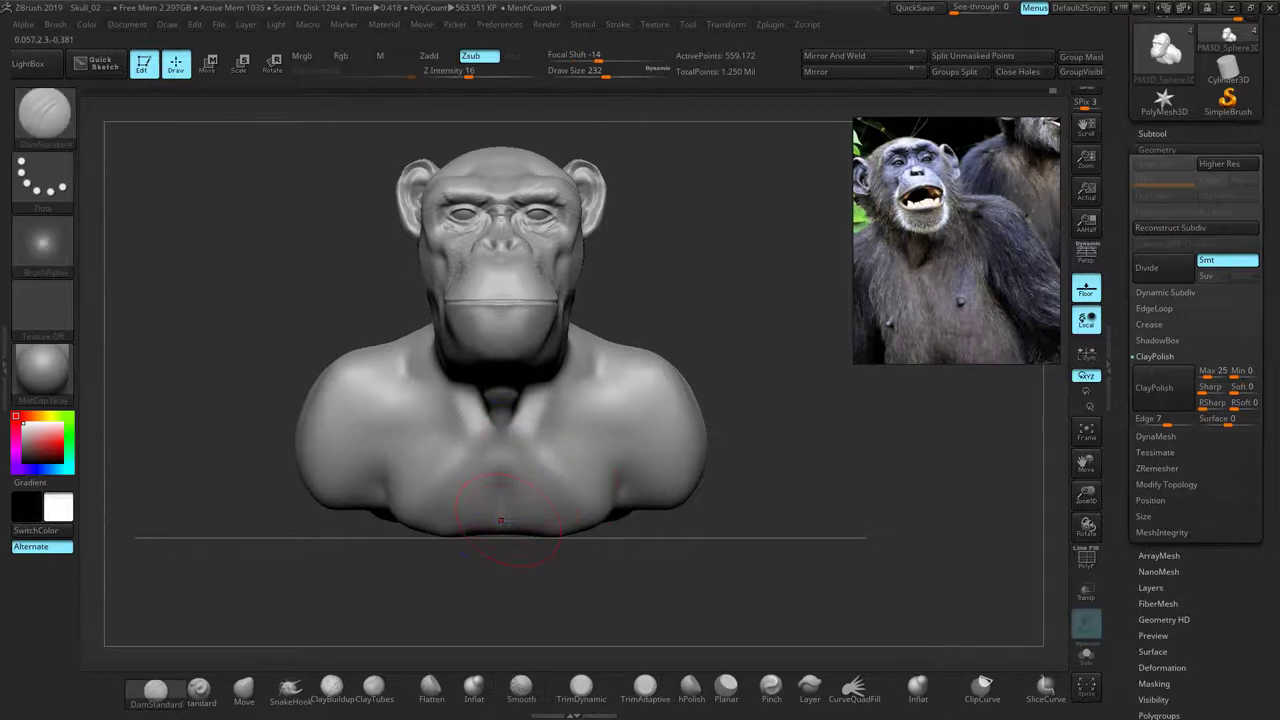
drag(452, 389, 483, 437)
mouse_move(846, 348)
mouse_down()
mouse_move(806, 331)
mouse_move(800, 298)
mouse_up()
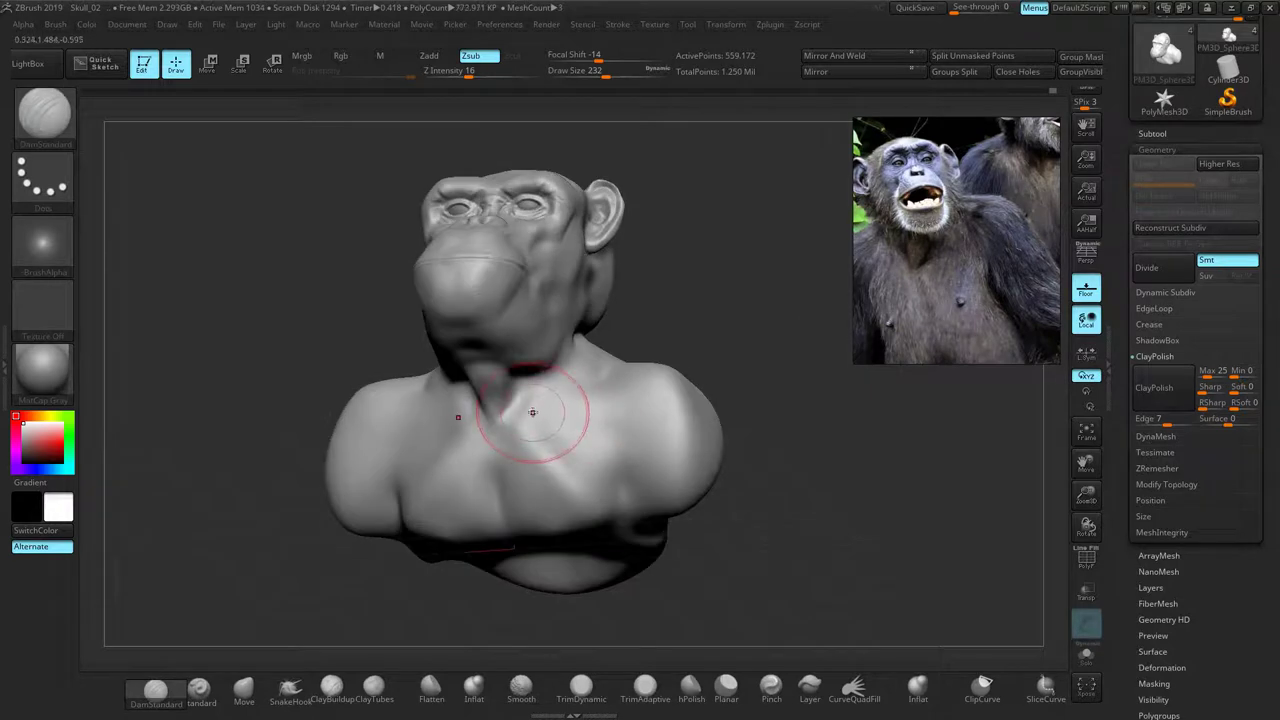
mouse_move(507, 425)
mouse_down()
mouse_move(558, 386)
mouse_move(520, 409)
mouse_up()
mouse_move(685, 341)
mouse_down()
mouse_move(730, 355)
mouse_move(727, 333)
mouse_move(733, 356)
mouse_up()
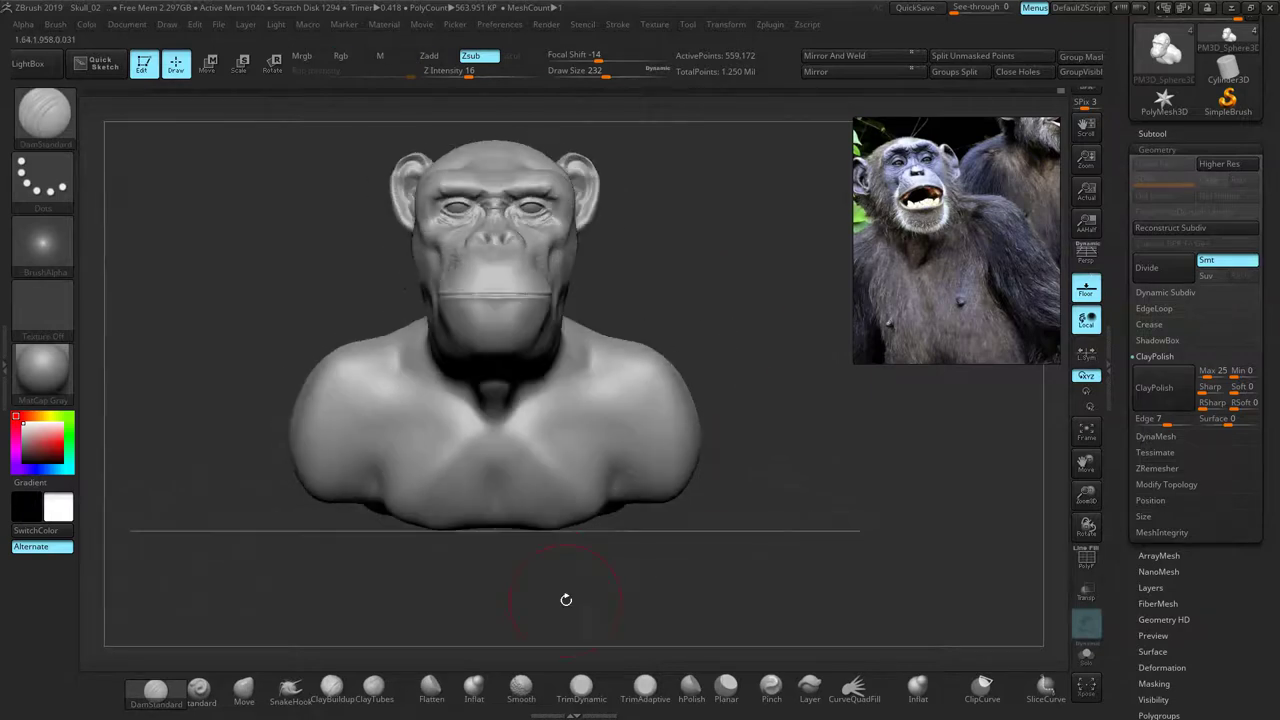
Add volume to the chest muscles and the tops of the shoulders with the Standard brush at draw size 232
click(199, 688)
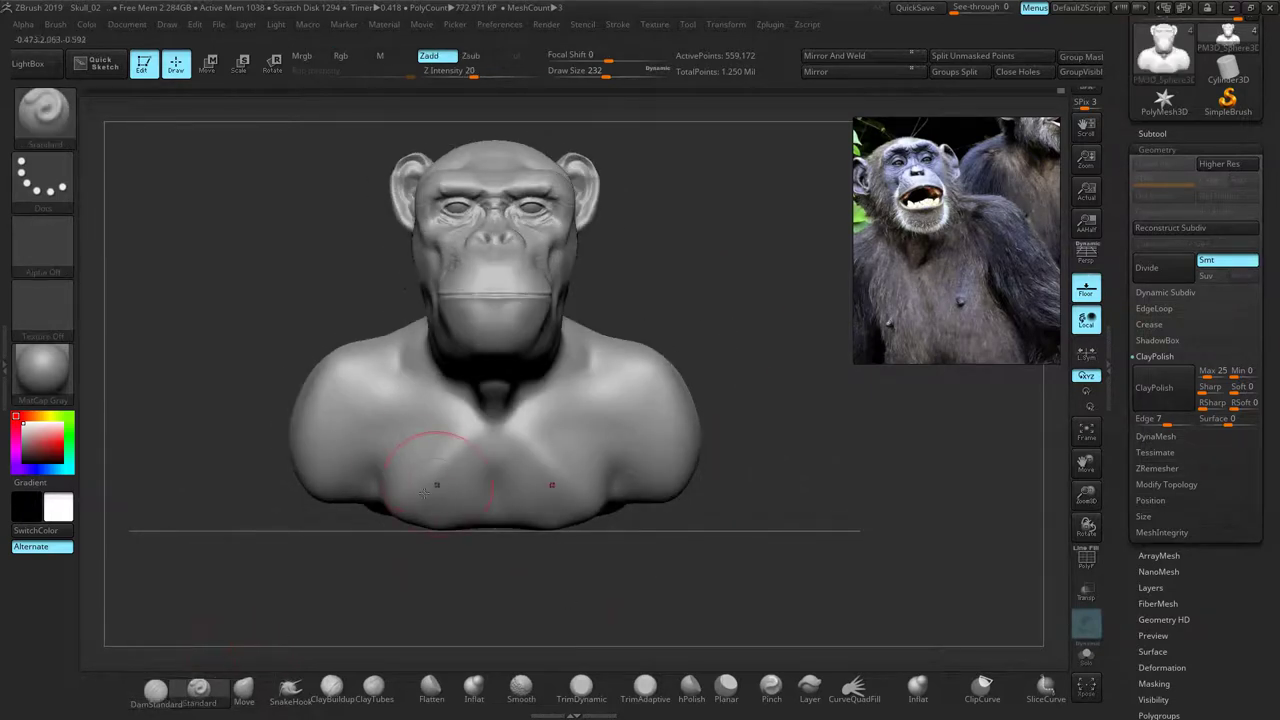
mouse_move(446, 490)
mouse_down()
mouse_move(462, 462)
mouse_move(450, 488)
mouse_move(417, 486)
mouse_up()
mouse_move(336, 402)
mouse_down()
mouse_move(340, 412)
mouse_move(337, 387)
mouse_move(331, 412)
mouse_up()
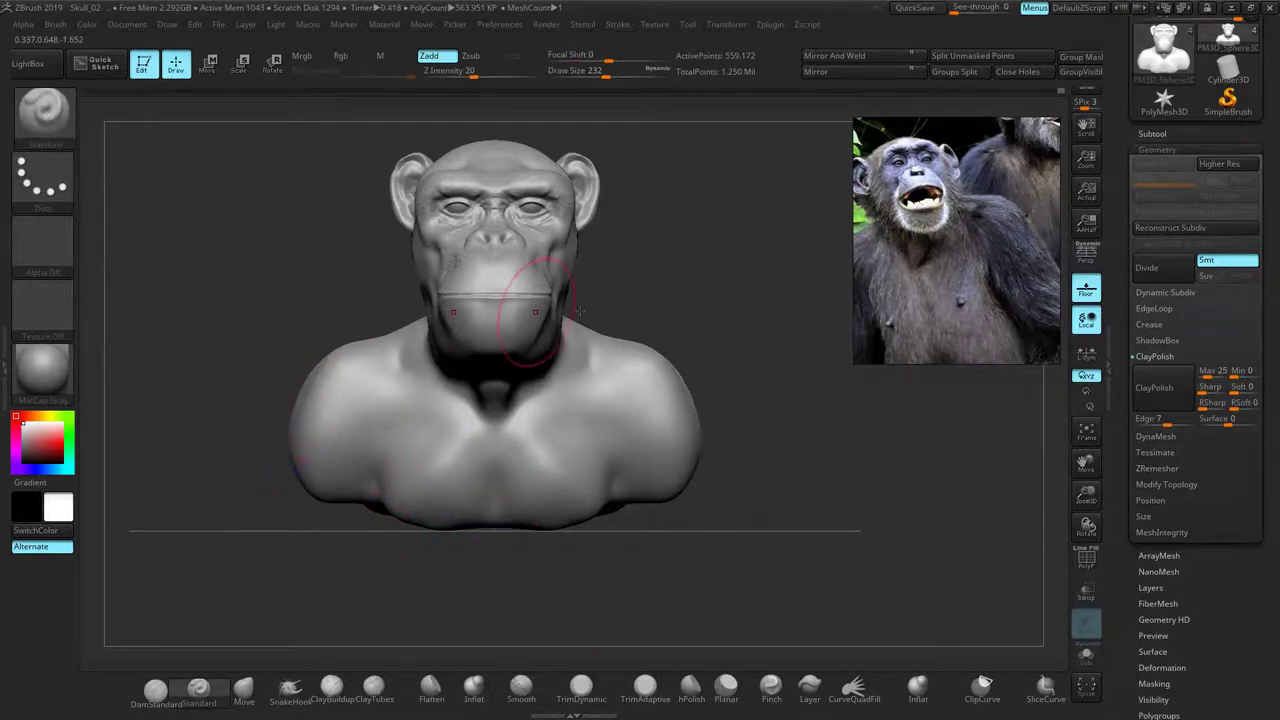
mouse_move(641, 373)
mouse_down()
mouse_move(656, 362)
mouse_move(645, 386)
mouse_move(652, 360)
mouse_up()
drag(712, 302, 832, 312)
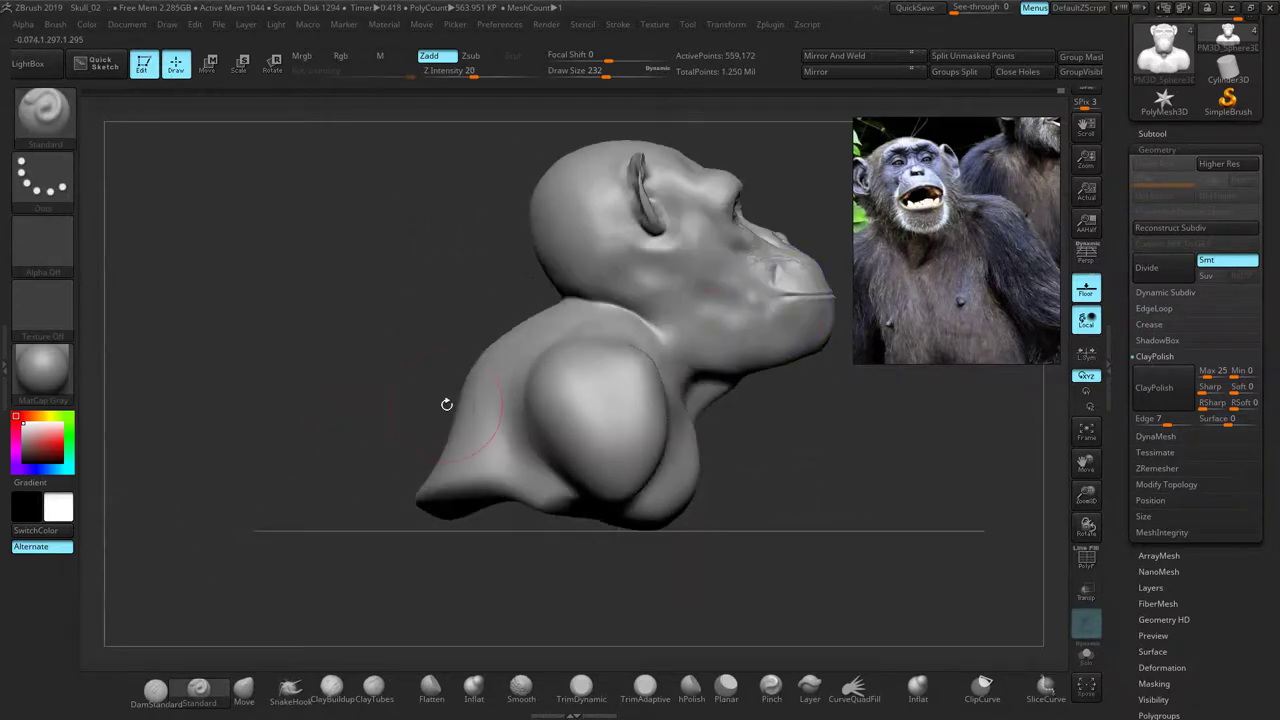
Push in the back's profile and its protruding lower edge with the Move brush enlarged to draw size 424
click(243, 687)
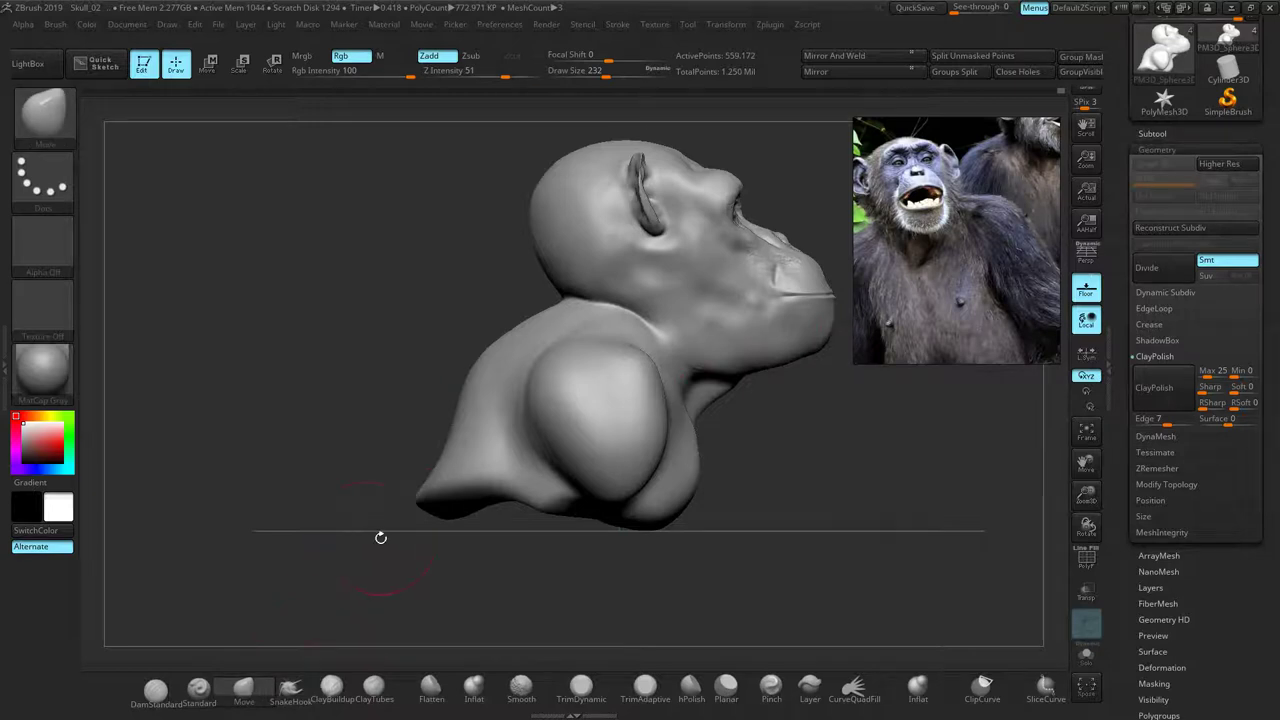
key(bracketright)
key(bracketright)
key(bracketright)
key(bracketright)
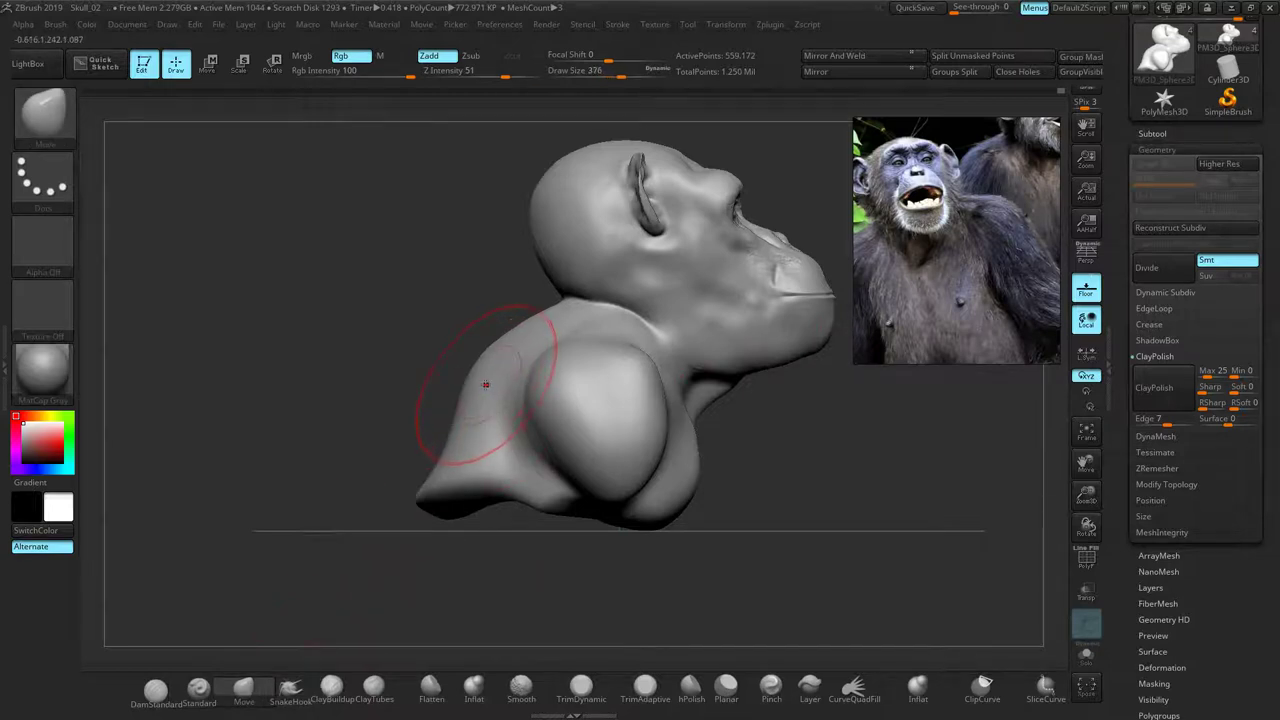
drag(486, 370, 507, 380)
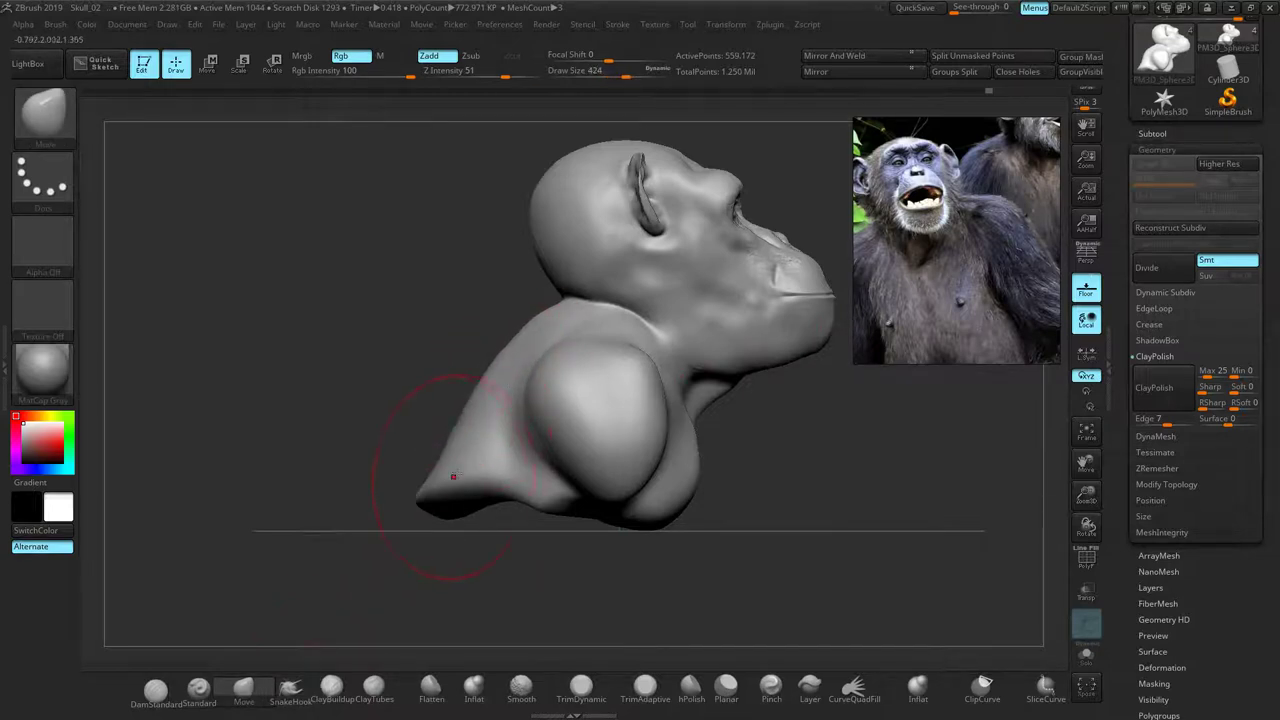
key(shift)
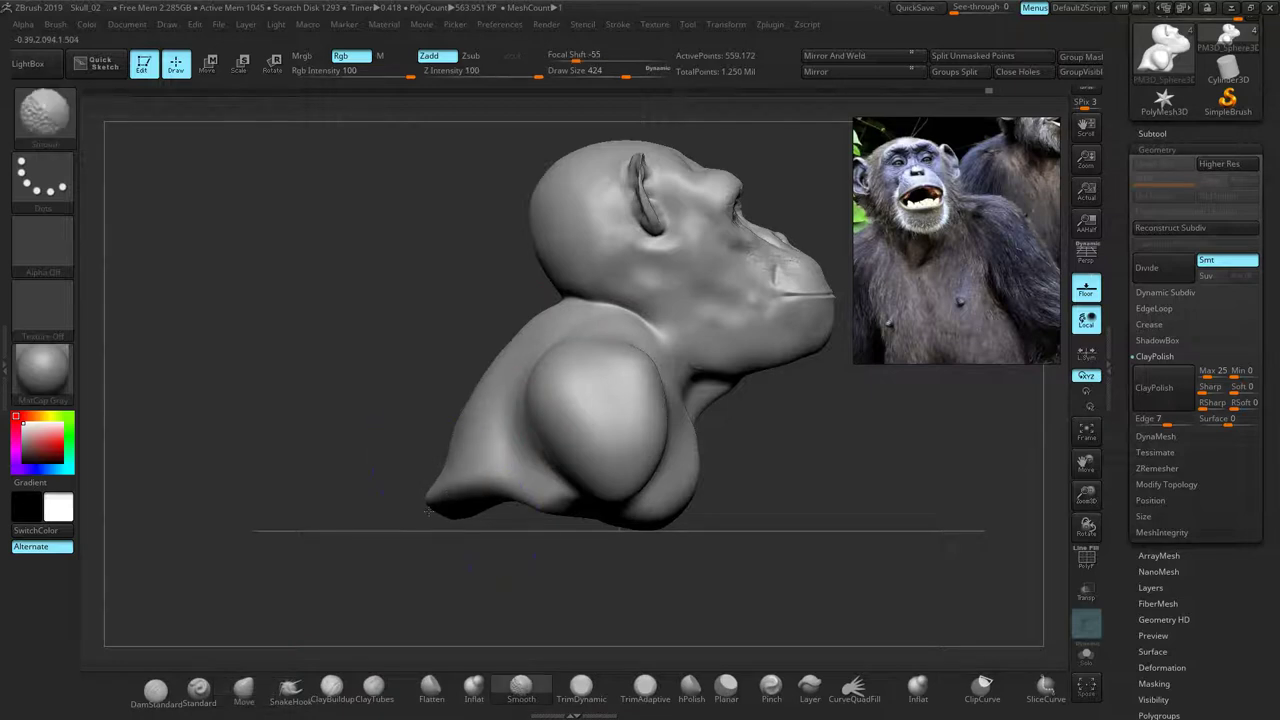
drag(530, 323, 422, 479)
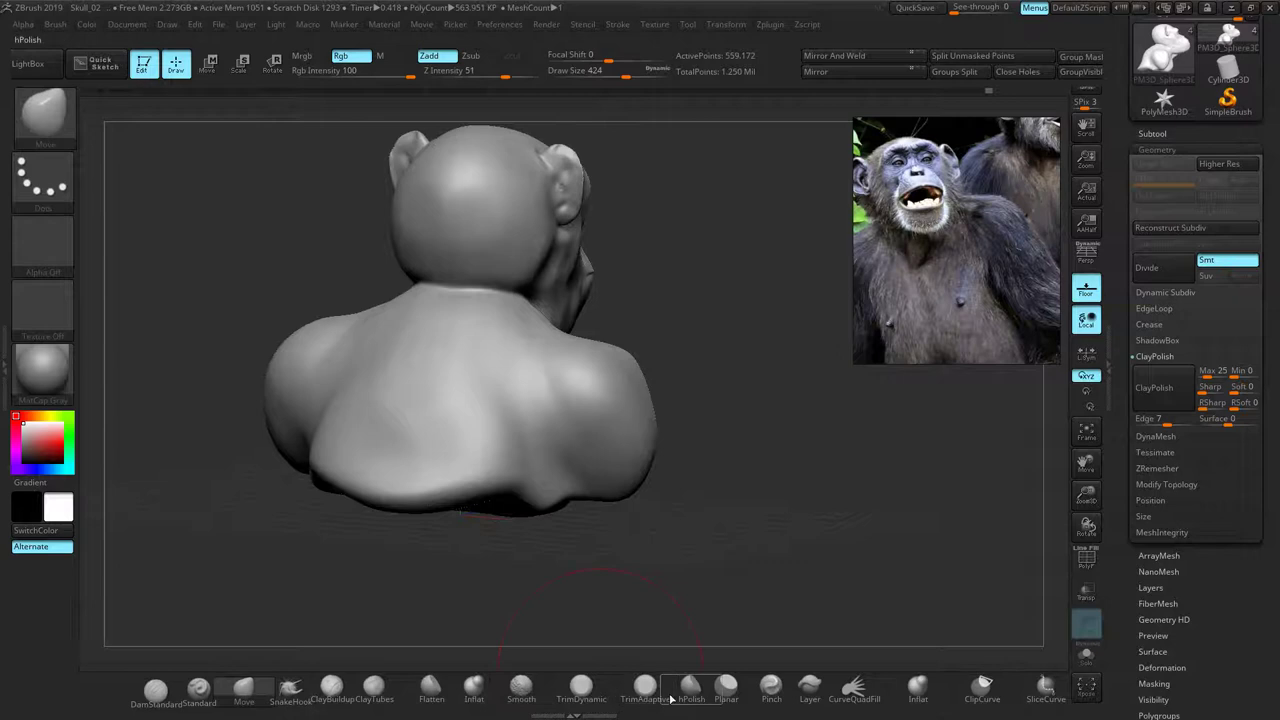
Trim the protruding lower edge of the back with TrimDynamic at draw size 424, update the DynaMesh and smooth the edge
click(583, 690)
mouse_move(428, 492)
mouse_down()
mouse_move(398, 505)
mouse_move(482, 490)
mouse_up()
shift+drag(478, 562, 423, 560)
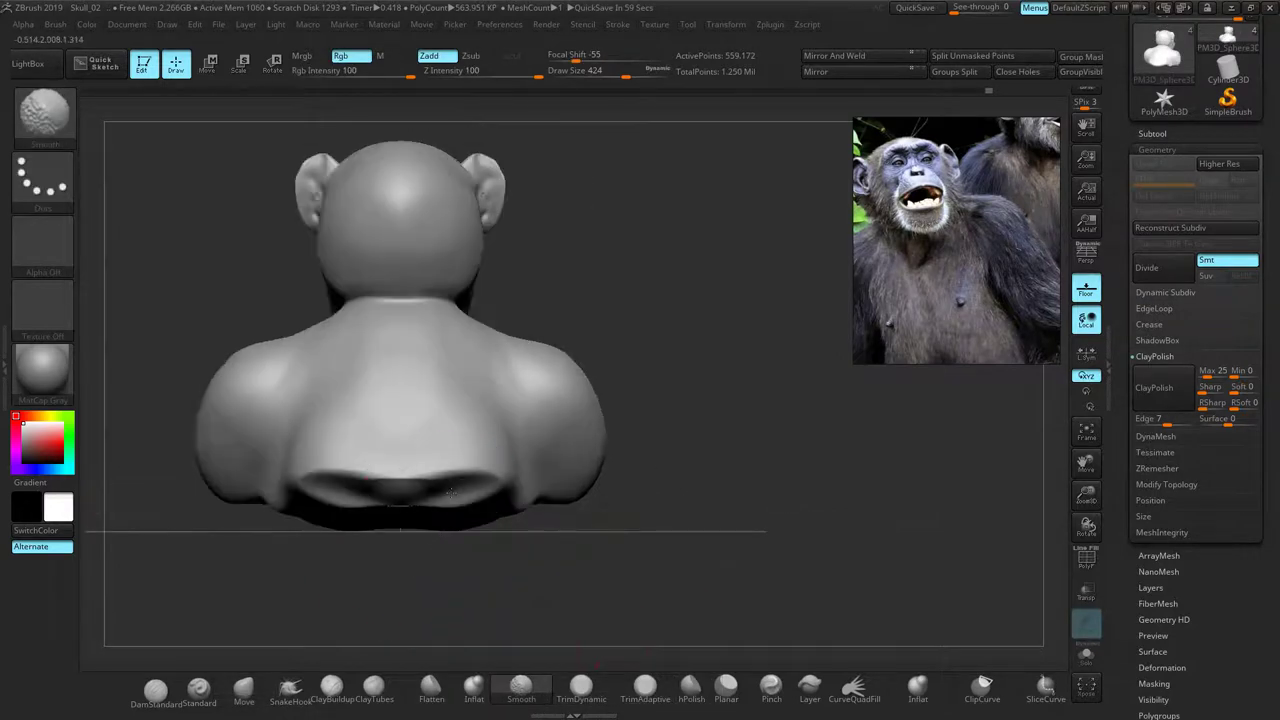
ctrl+drag(732, 311, 684, 353)
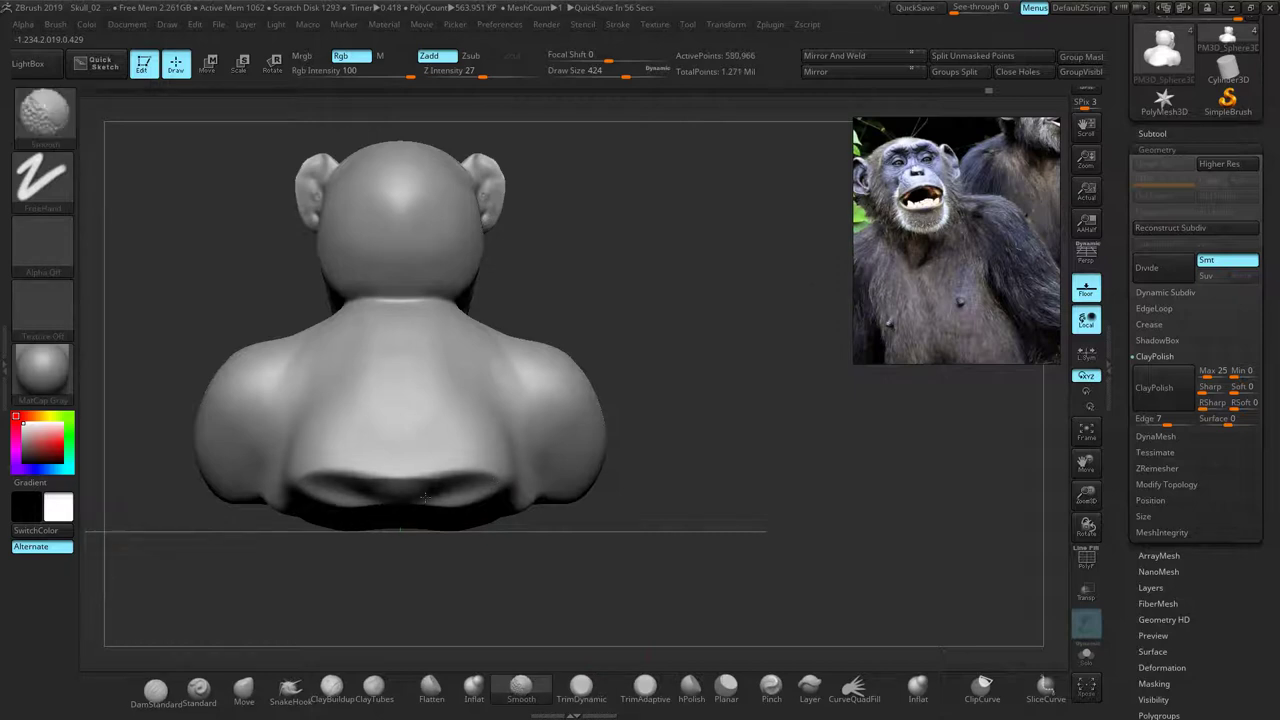
shift+drag(308, 506, 420, 500)
drag(783, 360, 777, 289)
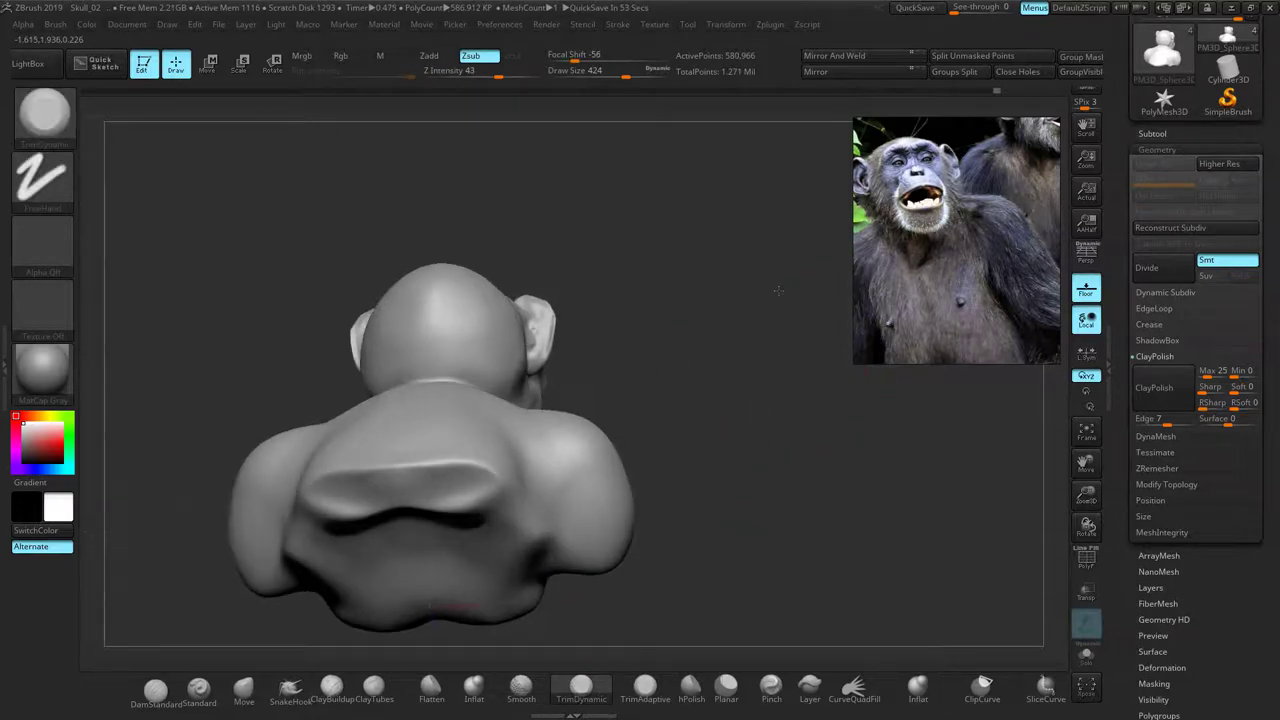
mouse_move(486, 490)
shift+mouse_down()
mouse_move(431, 513)
mouse_move(432, 463)
shift+mouse_up()
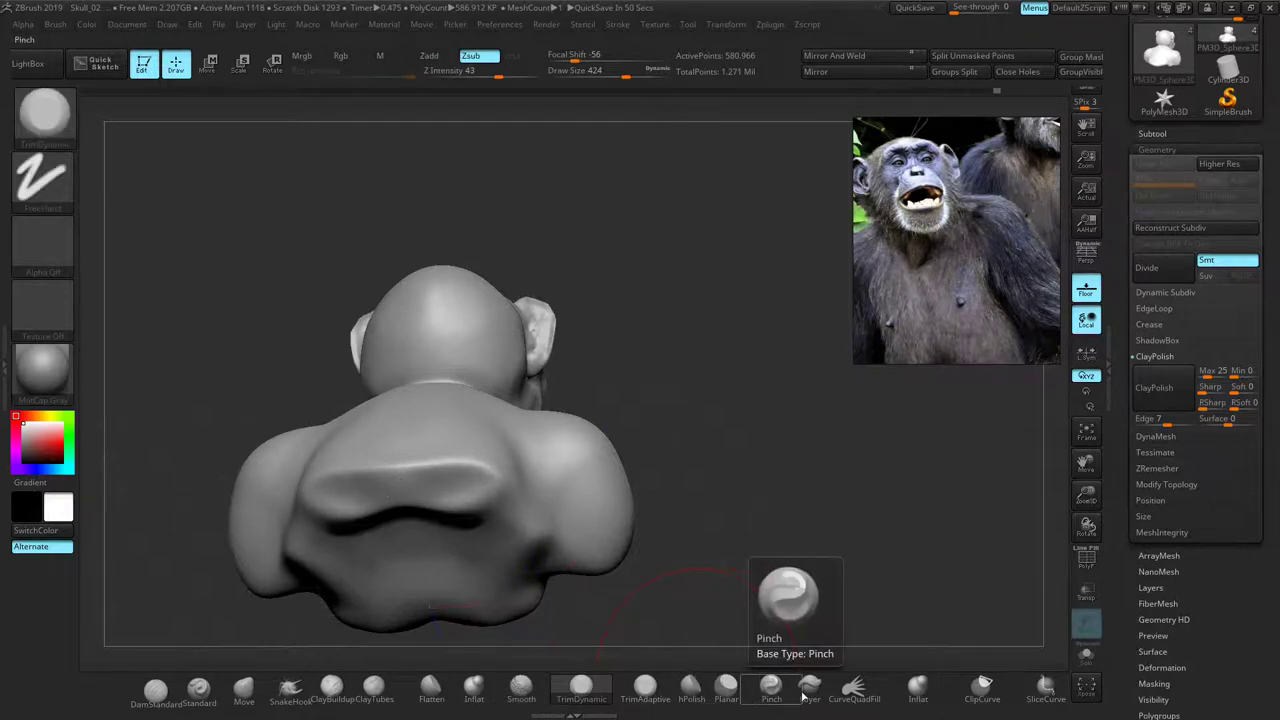
Flatten the ledge under the back with hPolish at draw size 424, update the DynaMesh and smooth the result
click(698, 688)
mouse_move(402, 468)
mouse_down()
mouse_move(440, 496)
mouse_move(415, 506)
mouse_move(448, 502)
mouse_up()
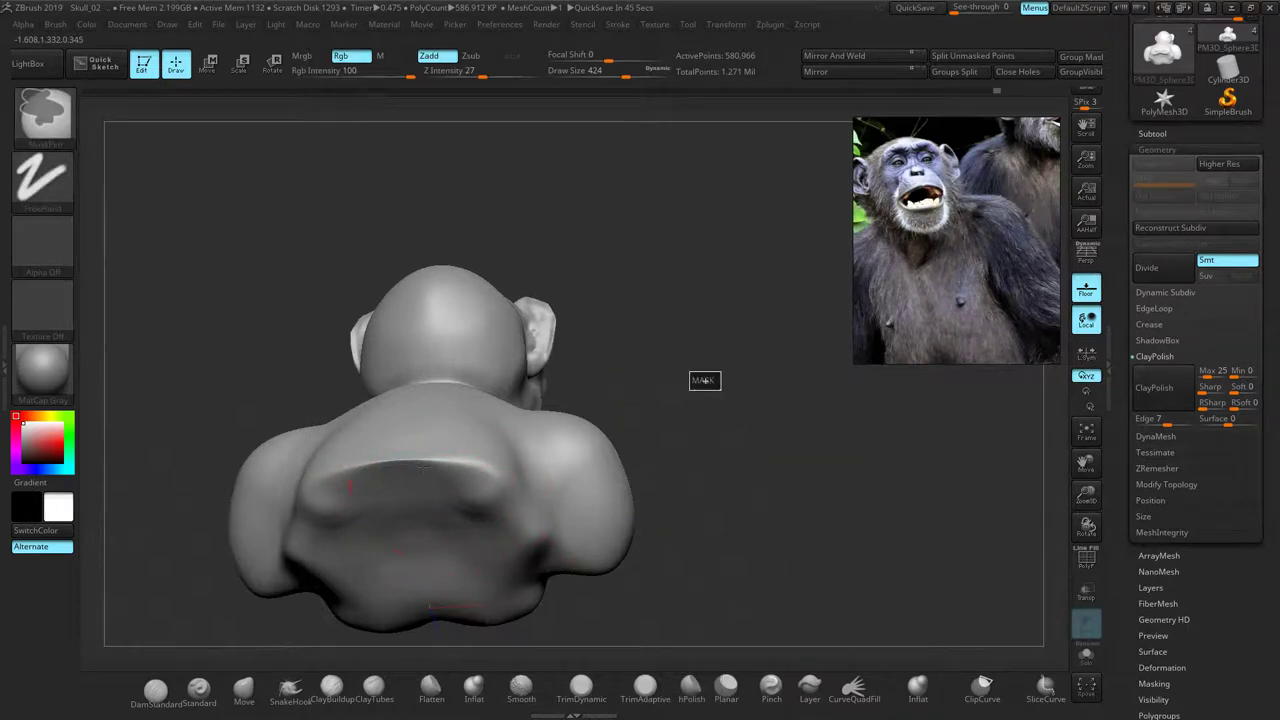
ctrl+drag(705, 380, 735, 410)
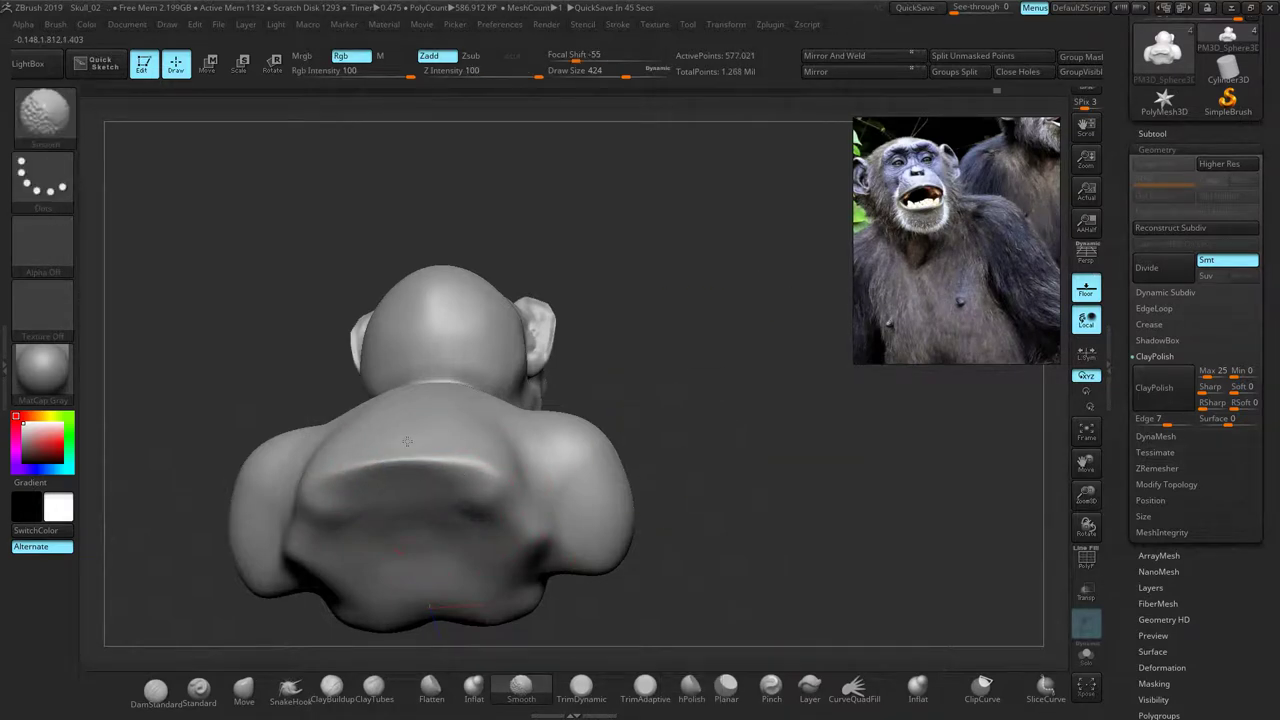
mouse_move(556, 490)
shift+mouse_down()
mouse_move(472, 459)
mouse_move(500, 490)
shift+mouse_up()
drag(750, 440, 581, 420)
mouse_move(581, 420)
right_down()
mouse_move(400, 428)
mouse_move(435, 407)
right_up()
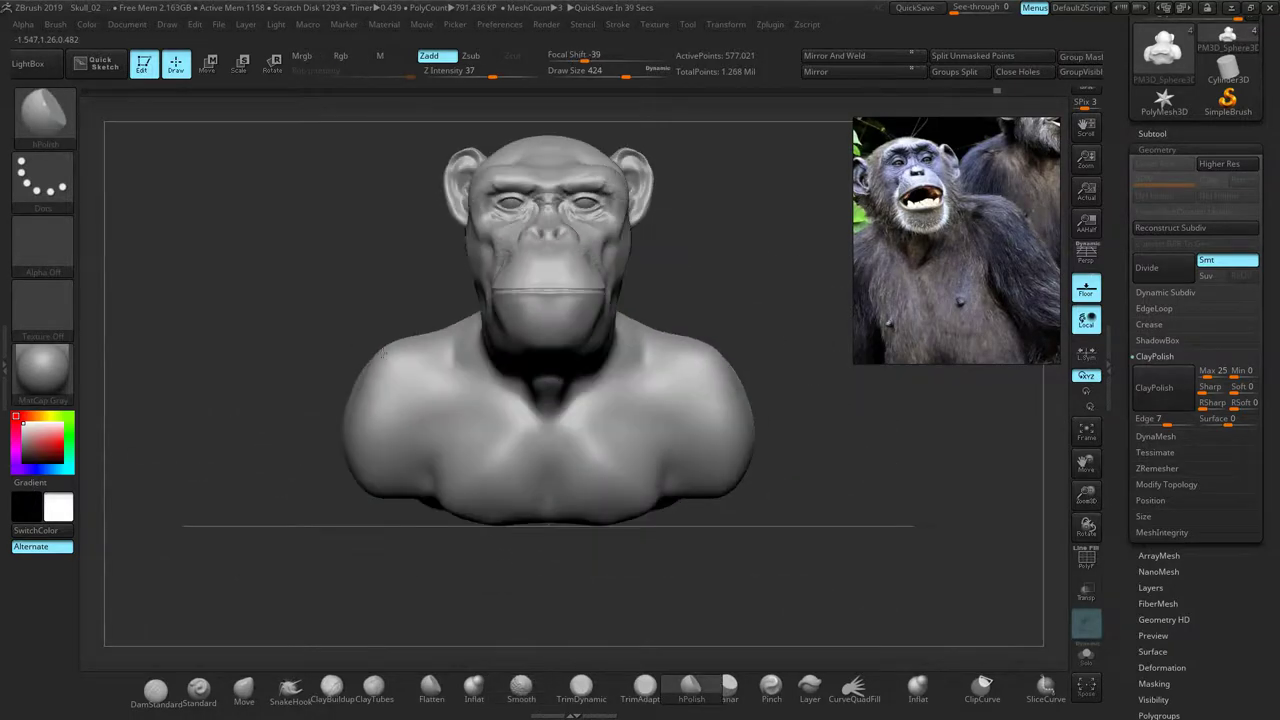
Try the 17-Creature_skin brush on the chest and lower its Z Intensity to 5
mouse_move(706, 434)
ctrl+right_down()
mouse_move(845, 455)
mouse_move(682, 397)
mouse_move(660, 445)
ctrl+right_up()
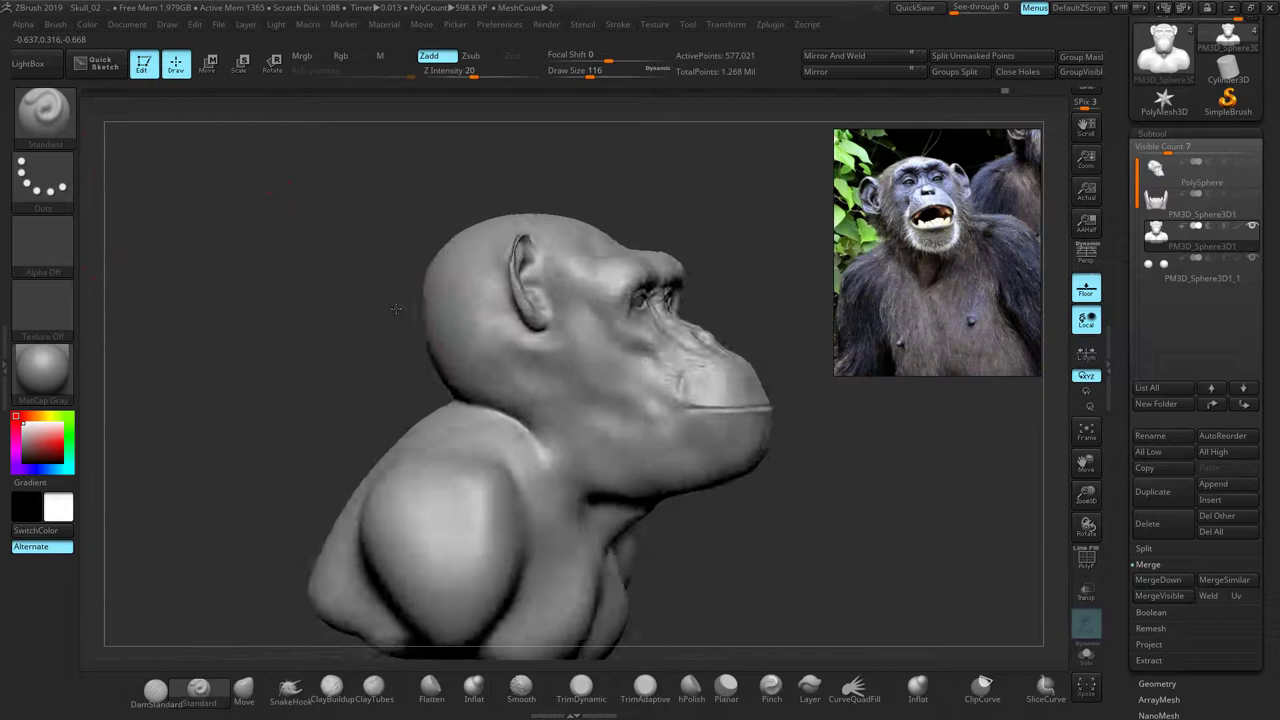
mouse_move(700, 300)
right_down()
mouse_move(704, 240)
mouse_move(705, 258)
right_up()
right_drag(751, 325, 677, 317)
alt+right_drag(458, 366, 359, 315)
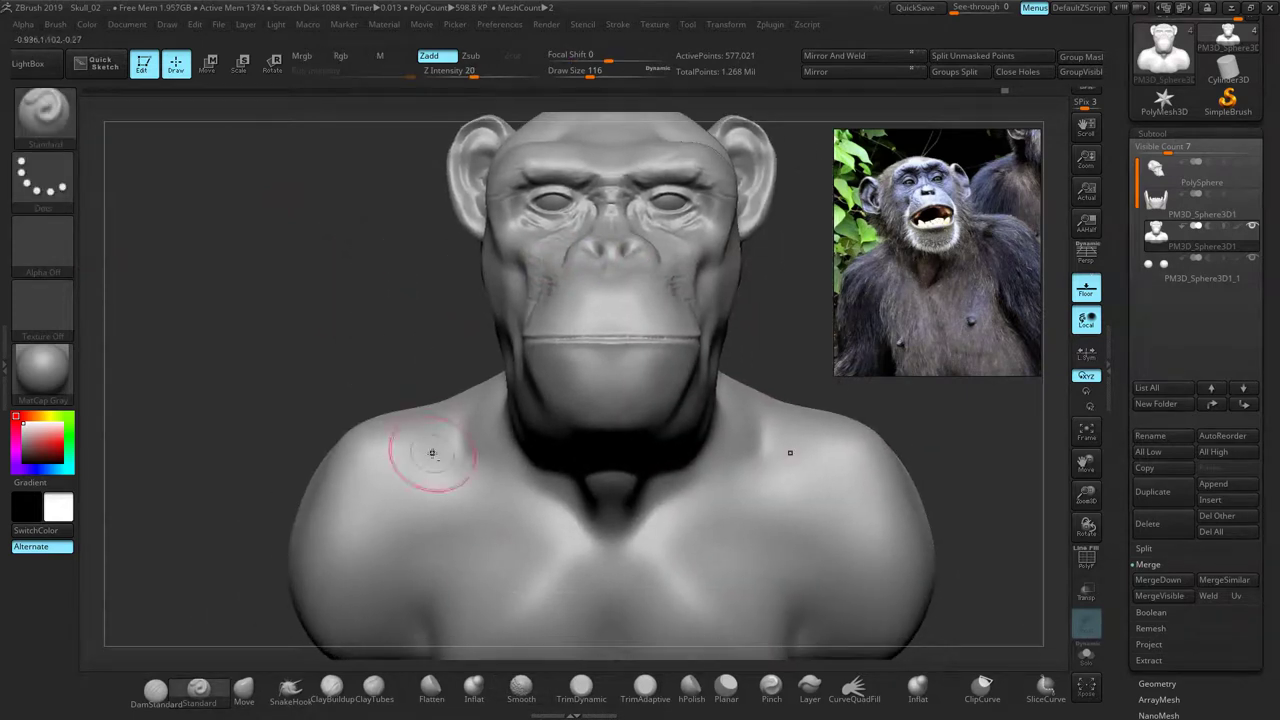
alt+right_drag(538, 540, 496, 456)
click(28, 125)
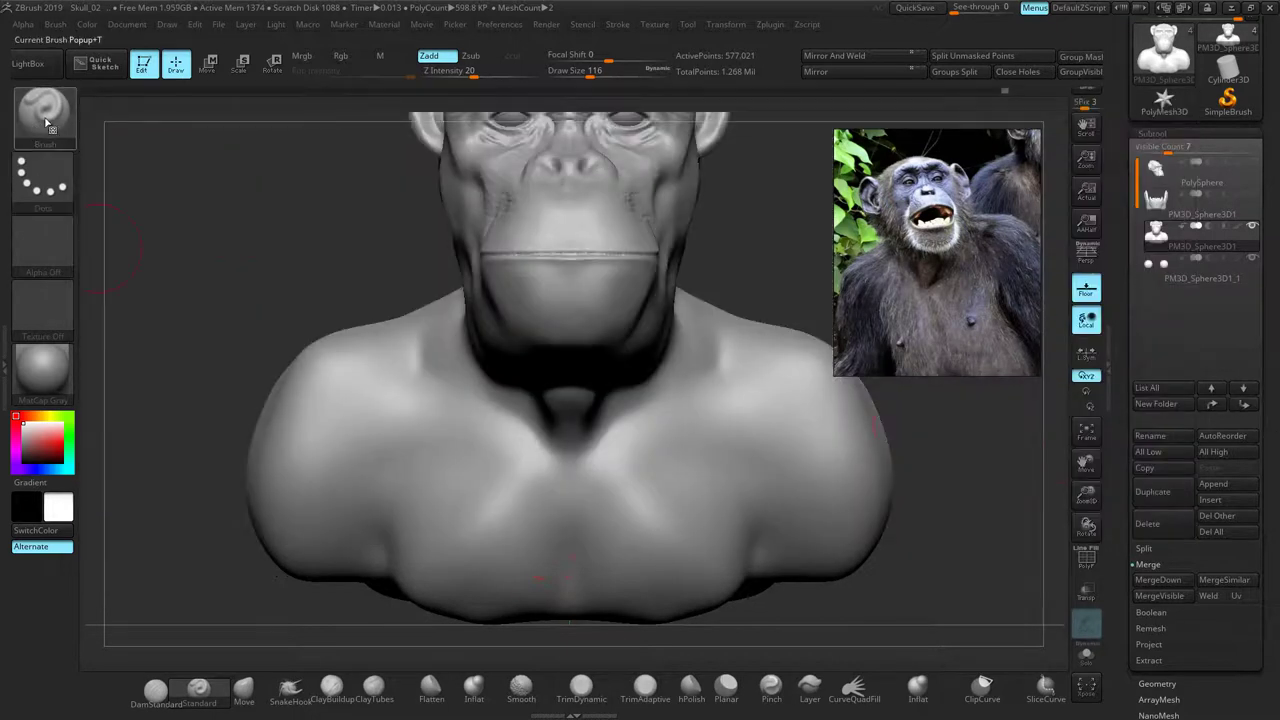
click(43, 112)
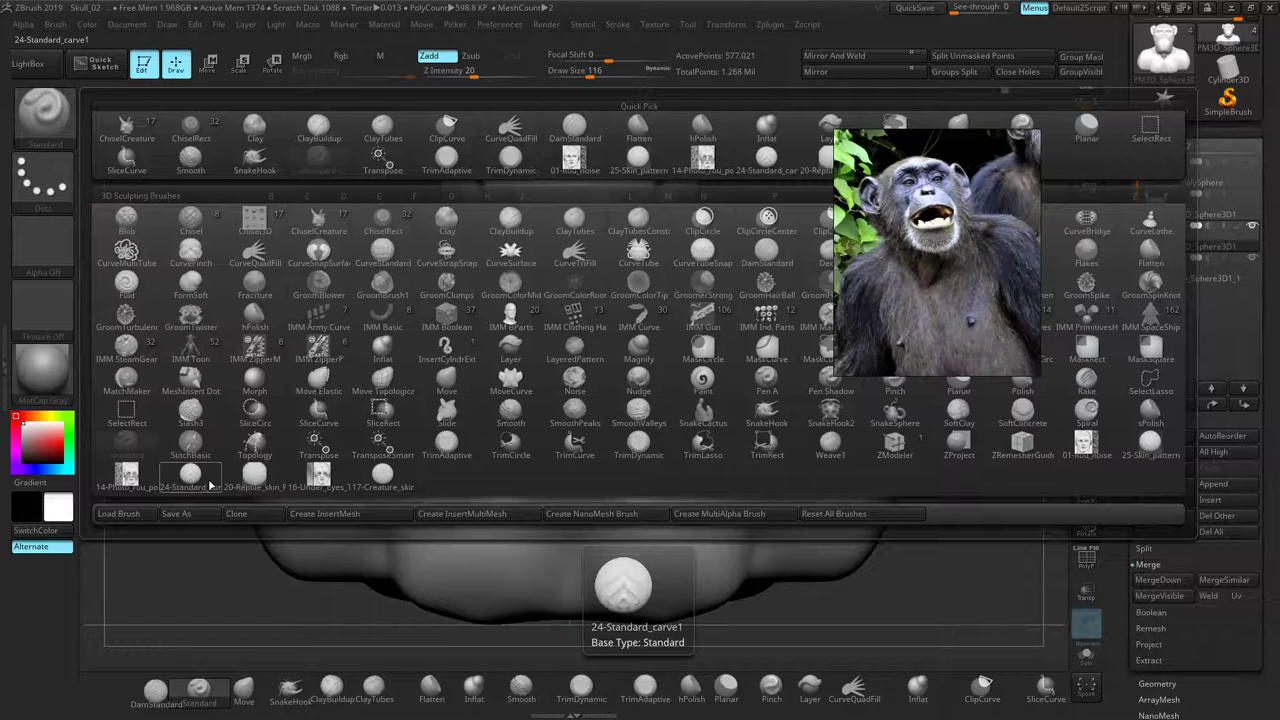
click(382, 478)
mouse_move(512, 450)
mouse_down()
mouse_move(455, 480)
mouse_move(513, 541)
mouse_up()
key(ctrl+z)
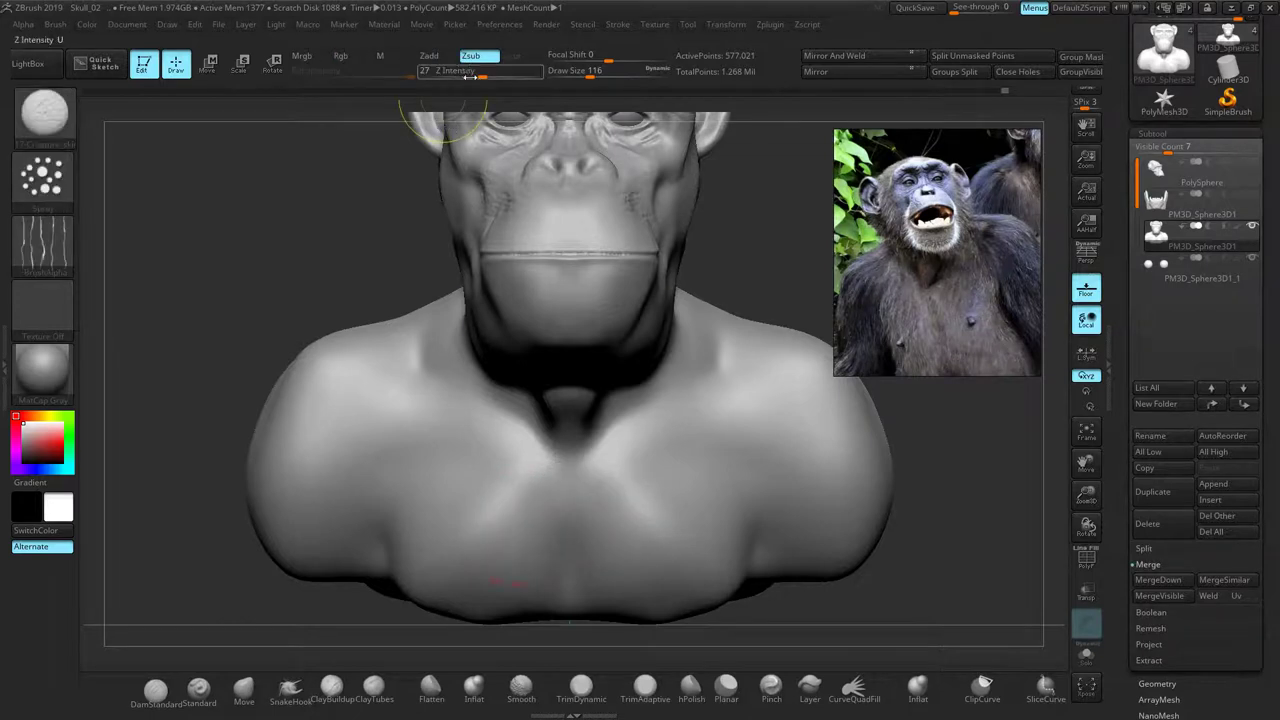
key(Return)
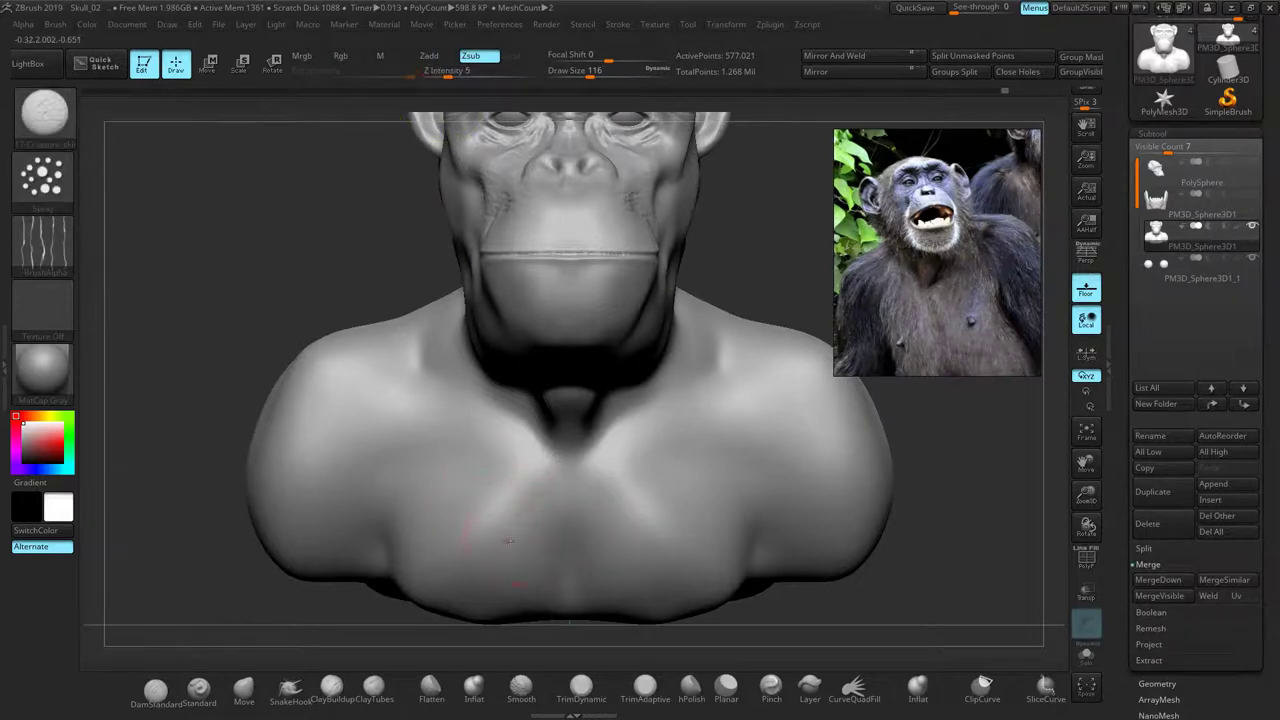
Spray fine skin wrinkles over the chest and below the collarbones with the 17-Creature_skin brush at Z Intensity 8
click(447, 74)
text(8)
key(Return)
mouse_move(514, 530)
mouse_down()
mouse_move(489, 490)
mouse_move(540, 540)
mouse_up()
mouse_move(640, 452)
mouse_down()
mouse_move(700, 466)
mouse_move(783, 429)
mouse_up()
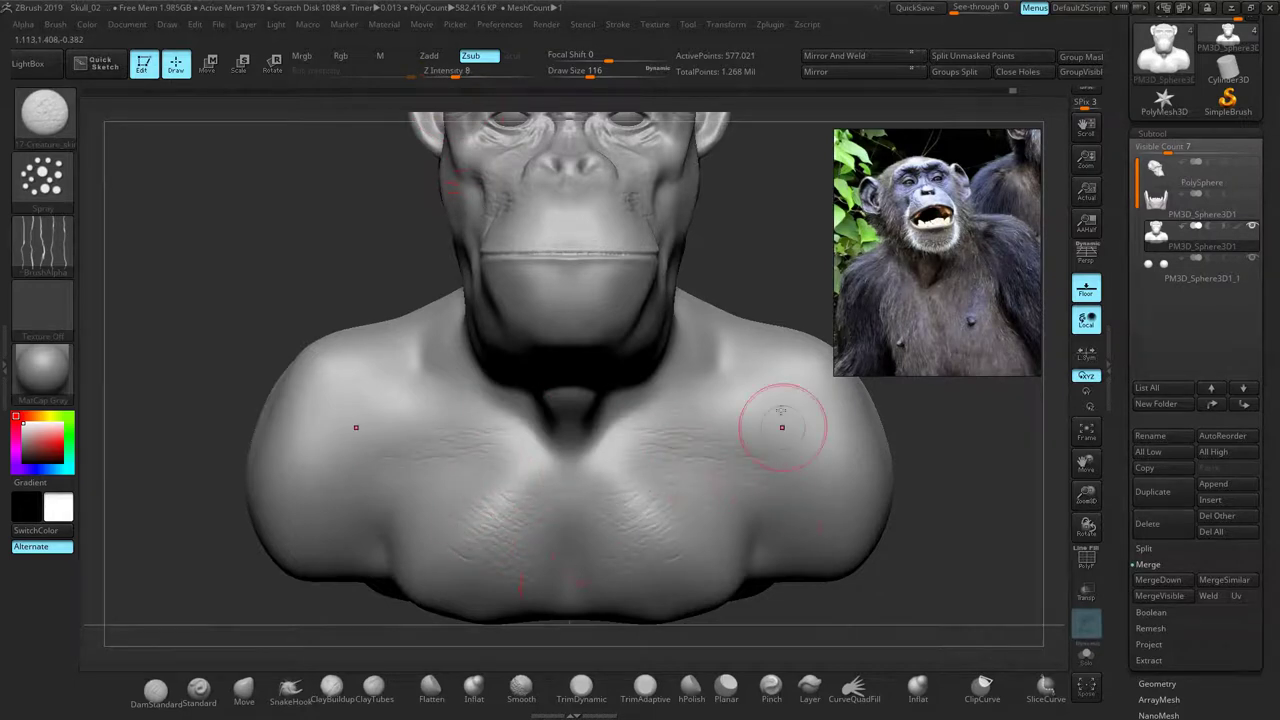
key(ctrl+z)
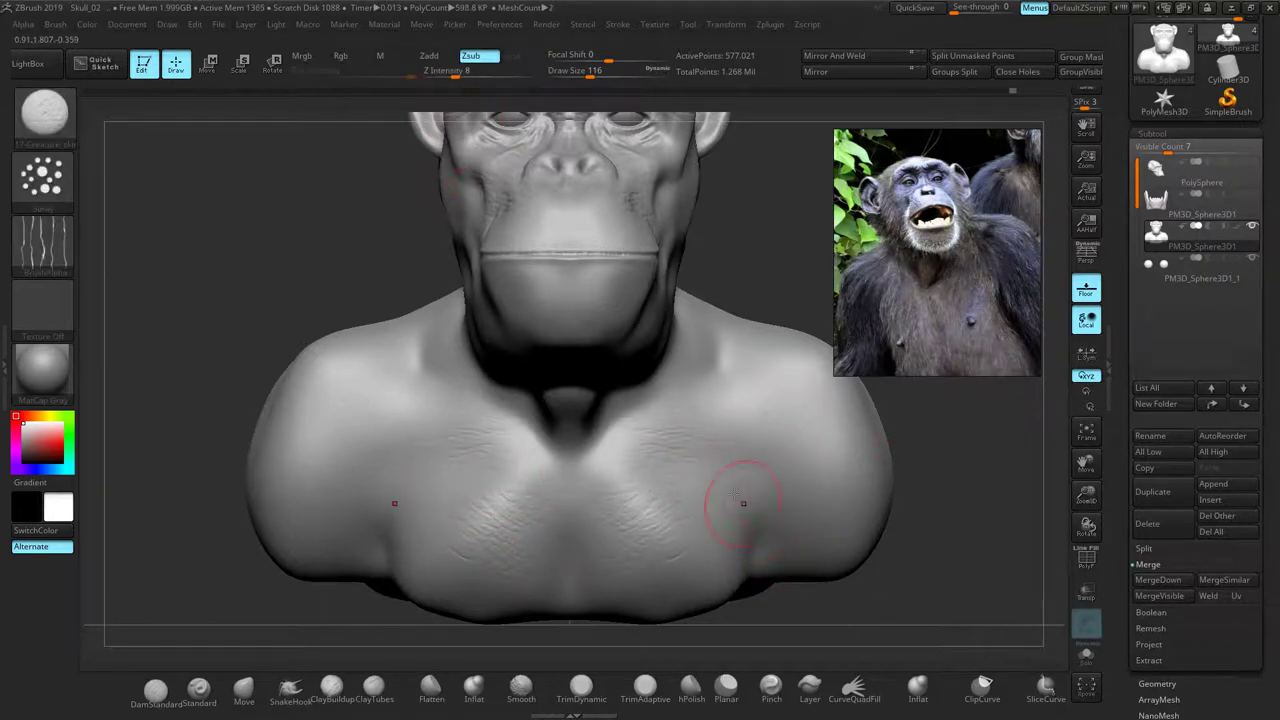
Stamp small patches of skin texture near the chest's lower edge with the custom photo-based brush number 14
click(46, 118)
click(44, 112)
click(66, 132)
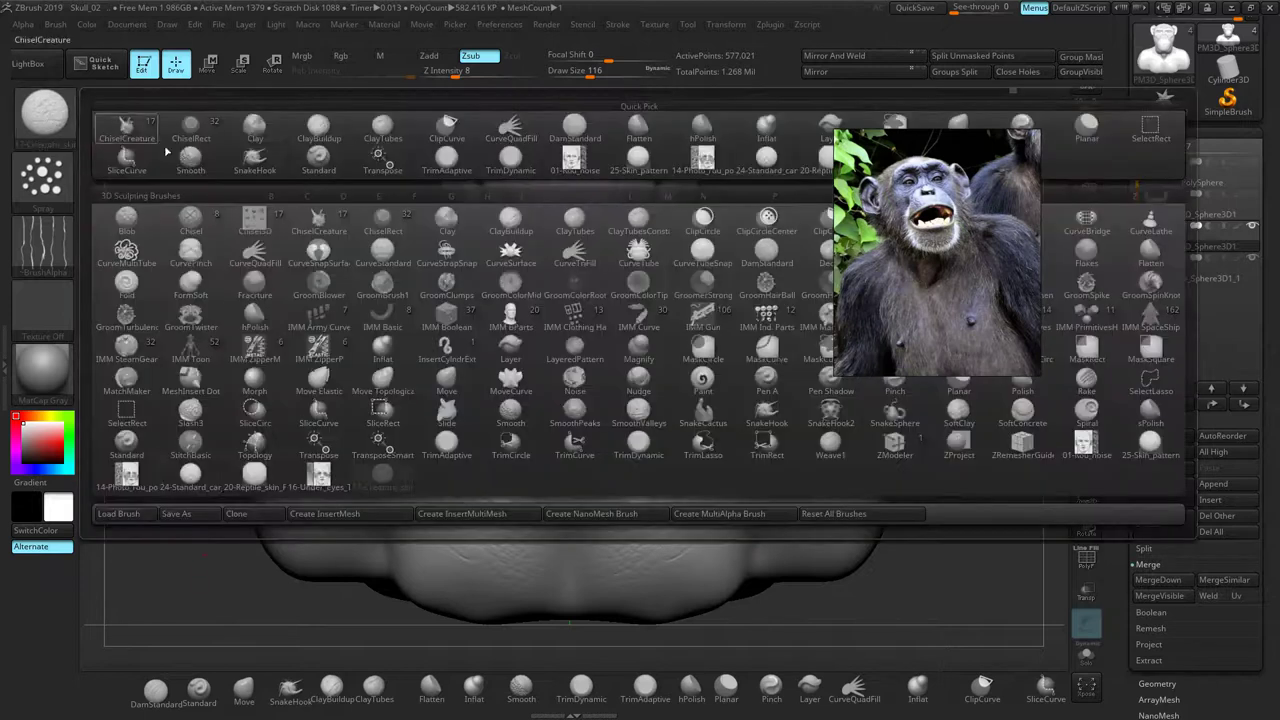
click(126, 475)
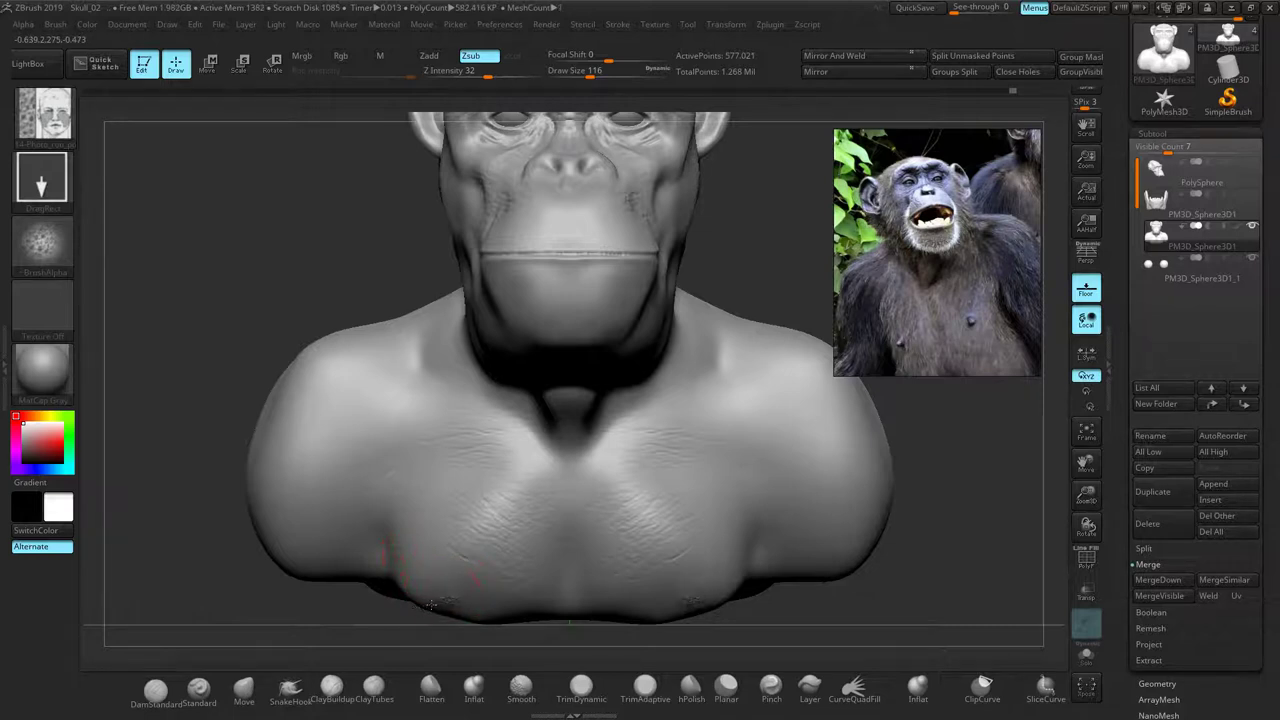
Stamp rough skin noise over both sides of the chest with the 01-Rou_noise brush at Z Intensity 20
click(44, 122)
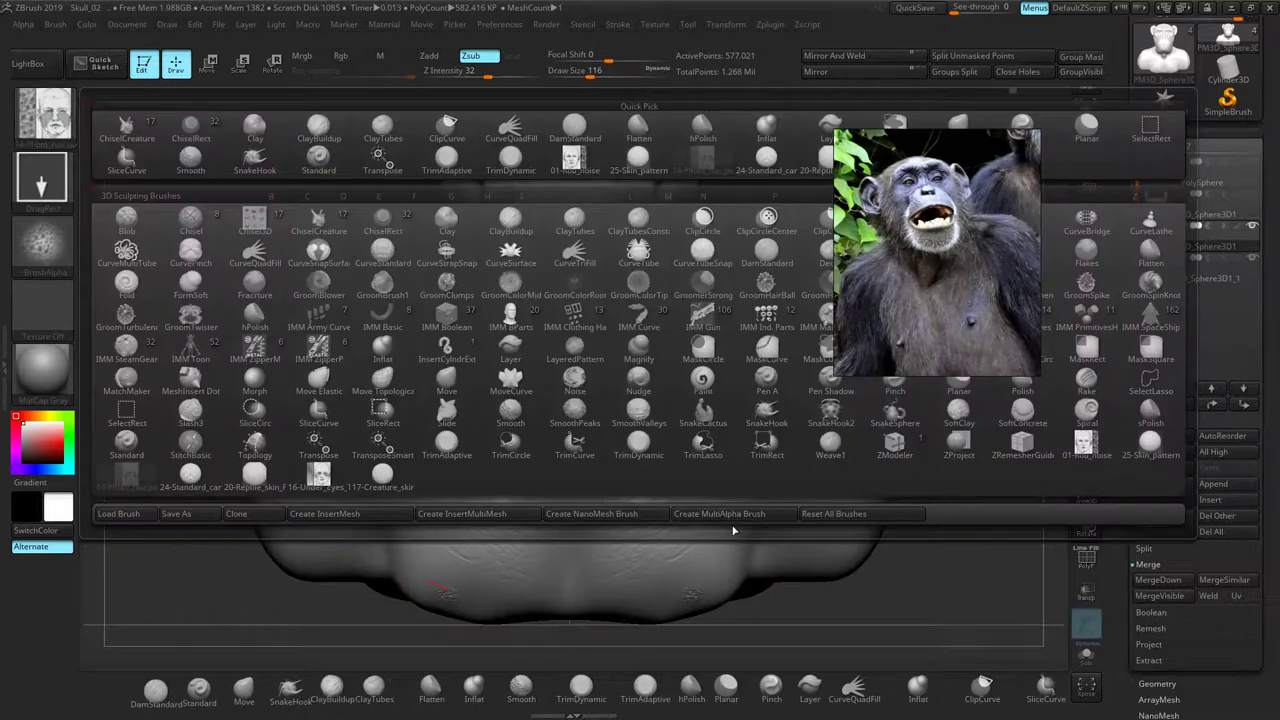
click(1085, 447)
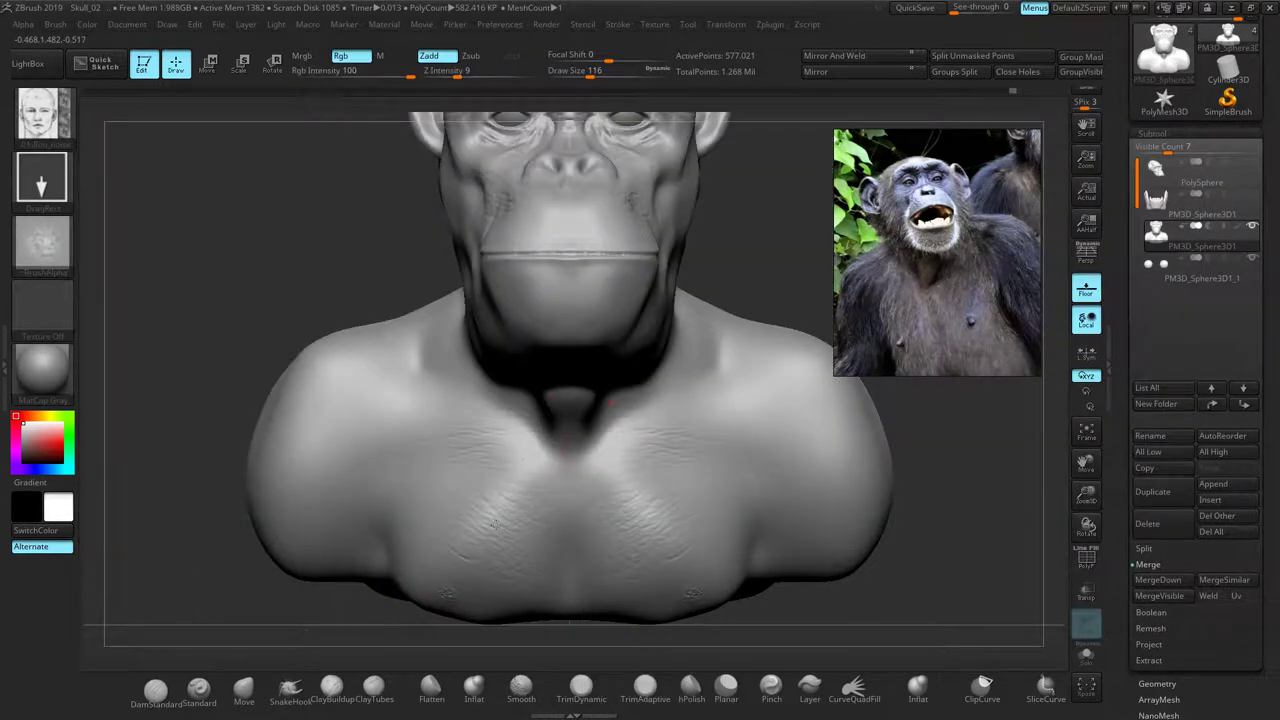
click(493, 76)
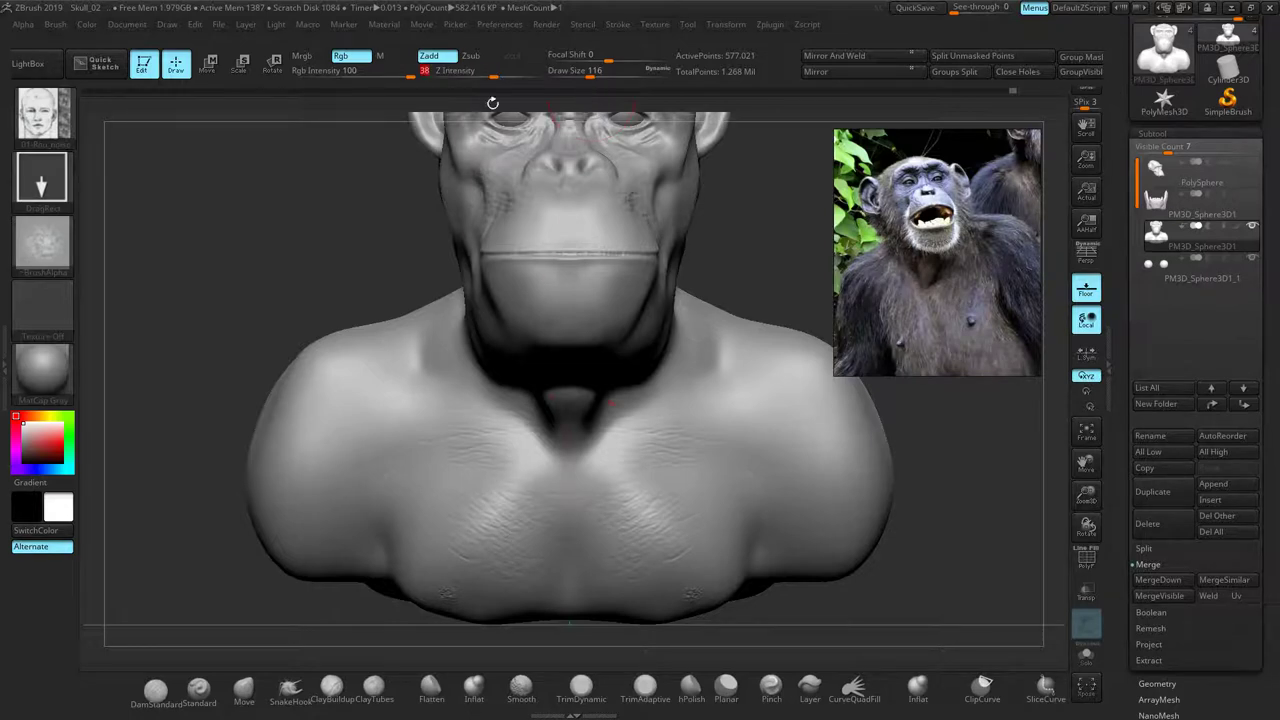
drag(522, 550, 464, 573)
key(ctrl+z)
click(481, 77)
drag(482, 77, 474, 77)
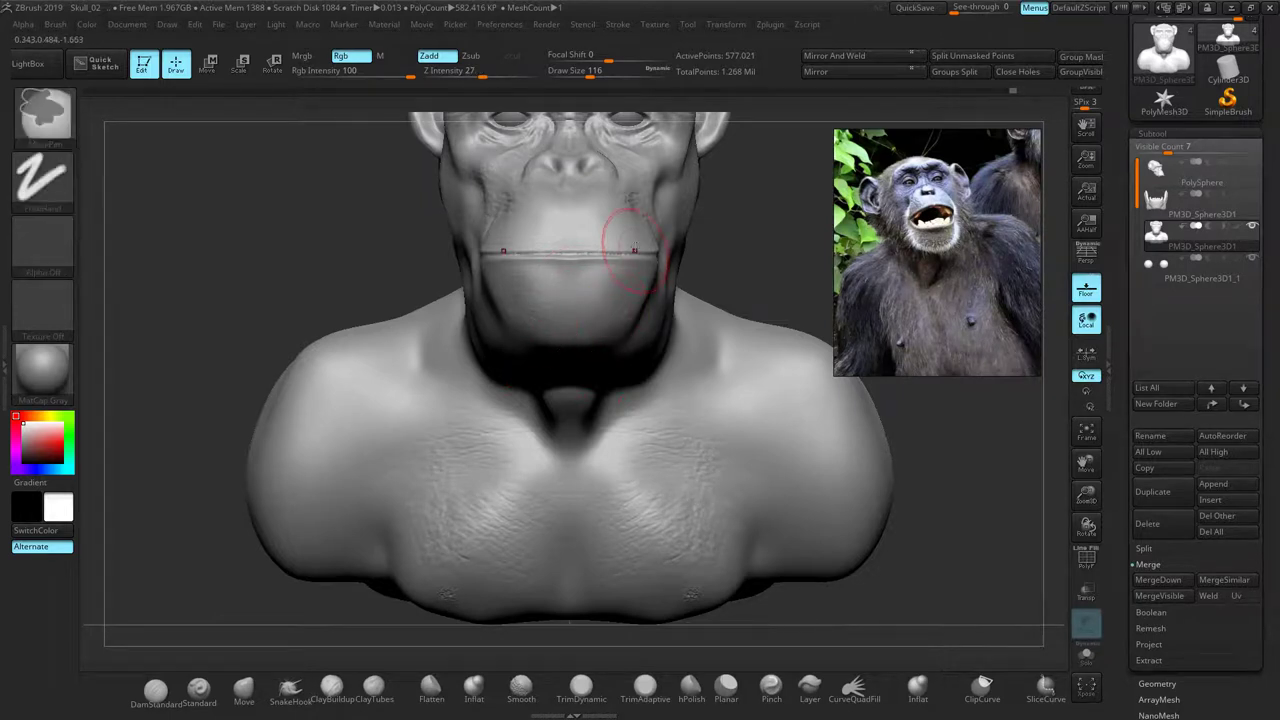
drag(300, 270, 471, 240)
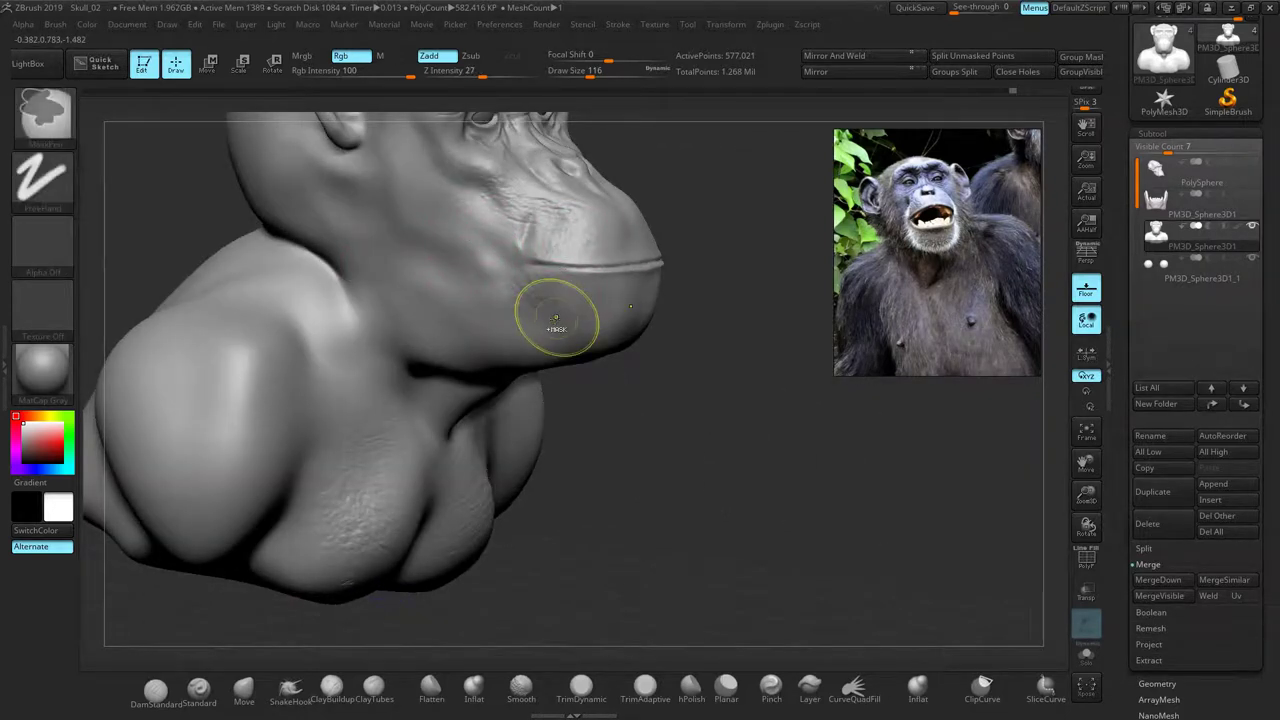
drag(750, 374, 595, 385)
ctrl+right_drag(595, 385, 615, 460)
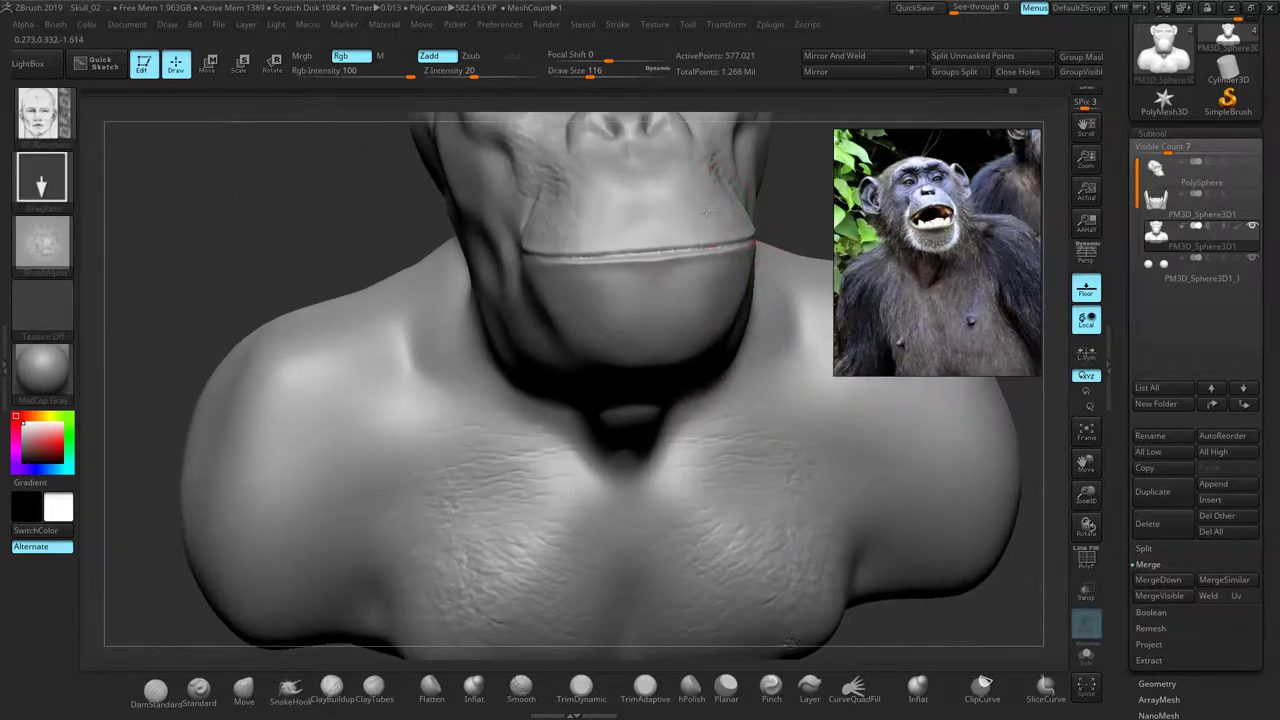
alt+right_drag(707, 213, 645, 432)
drag(723, 381, 620, 390)
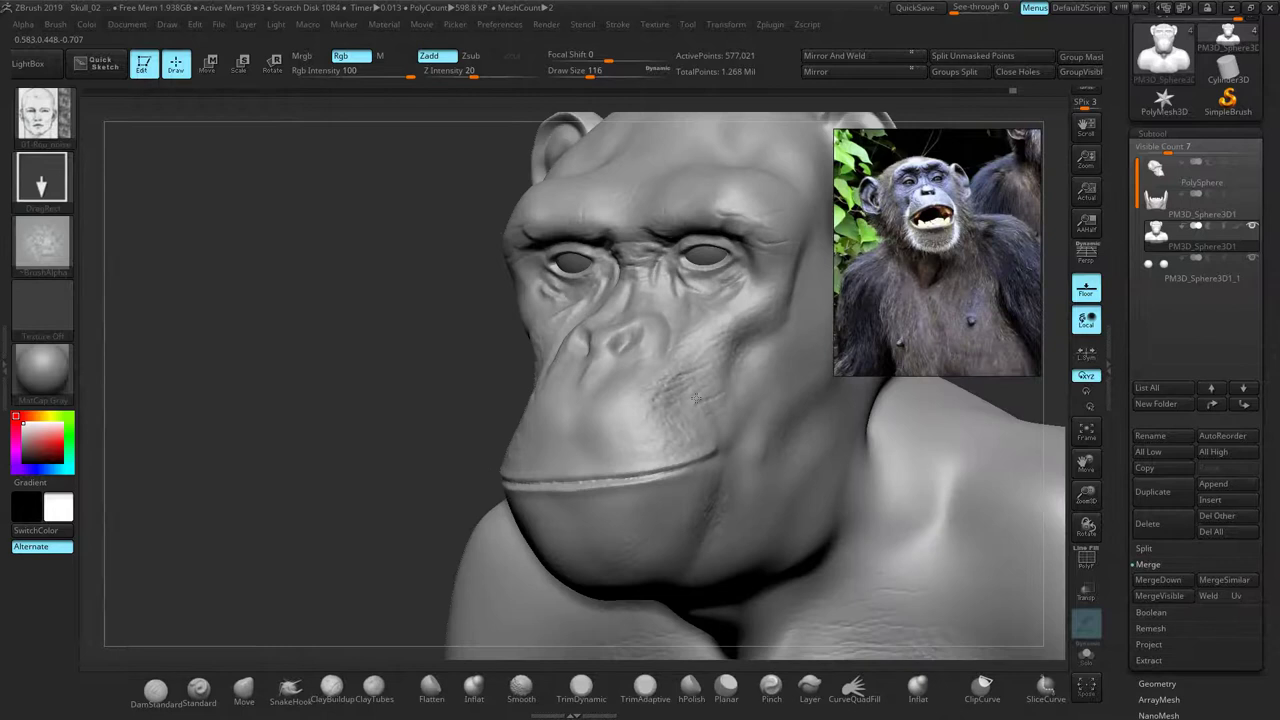
Switch to DamStandard at draw size 52 and subdivide the bust mesh to subdivision level 2
click(157, 700)
ctrl+right_drag(368, 346, 360, 385)
drag(345, 352, 455, 335)
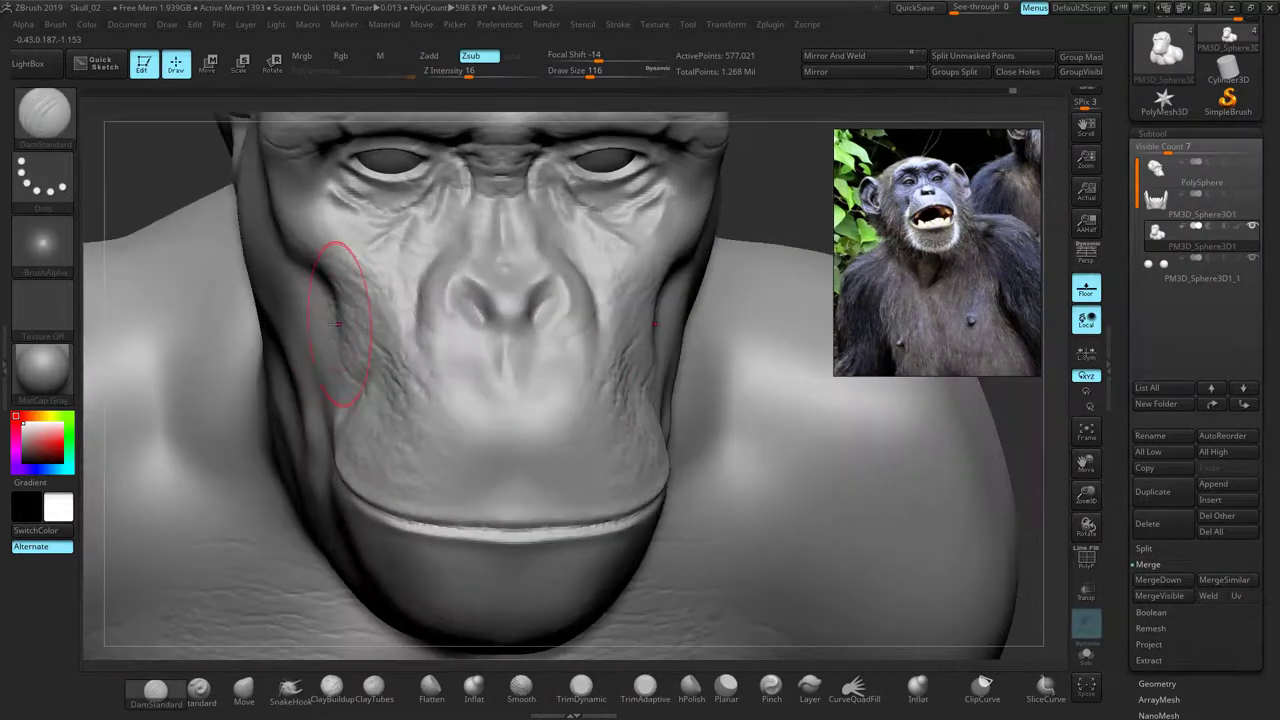
key(bracketleft)
key(bracketleft)
key(bracketleft)
key(bracketright)
click(1167, 134)
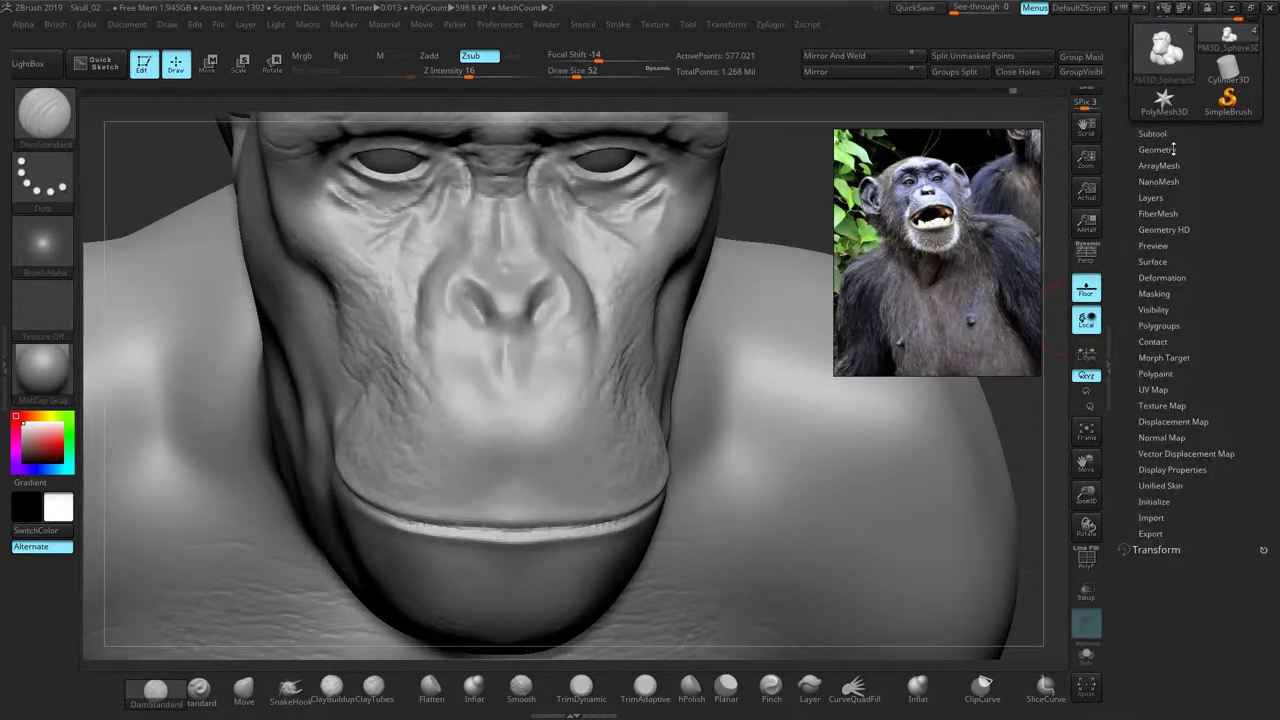
click(1157, 149)
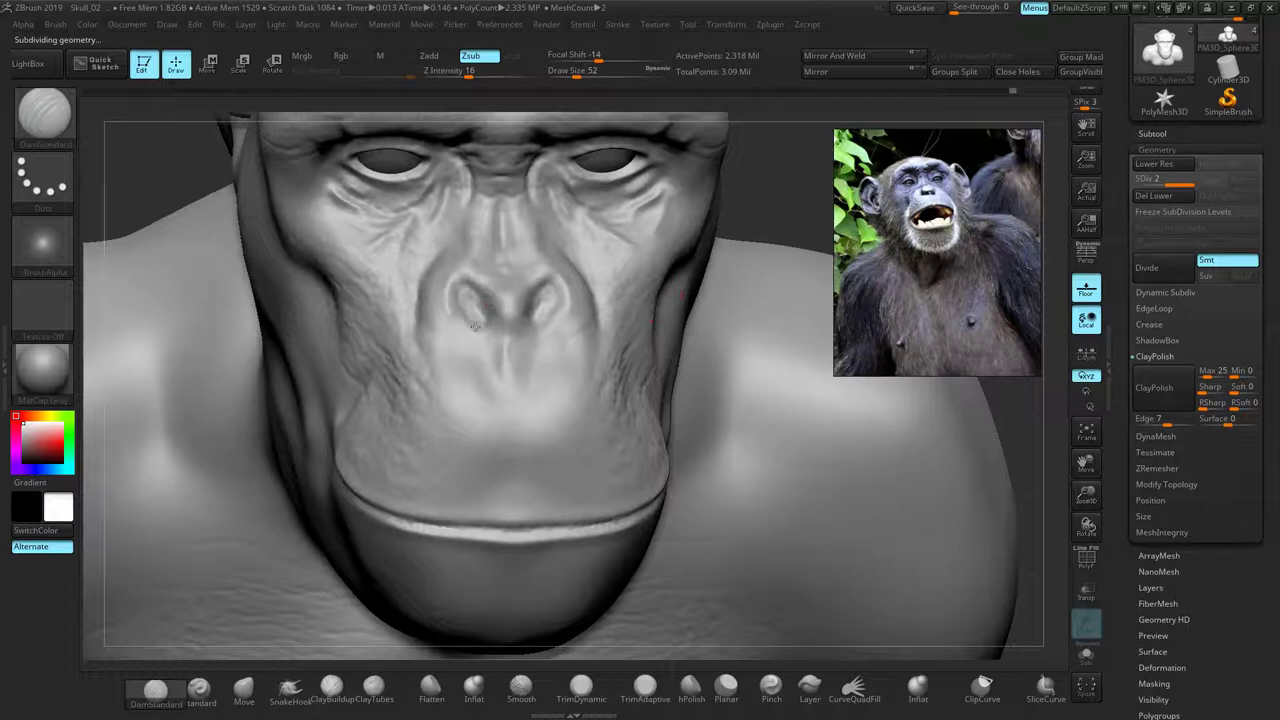
drag(463, 317, 463, 283)
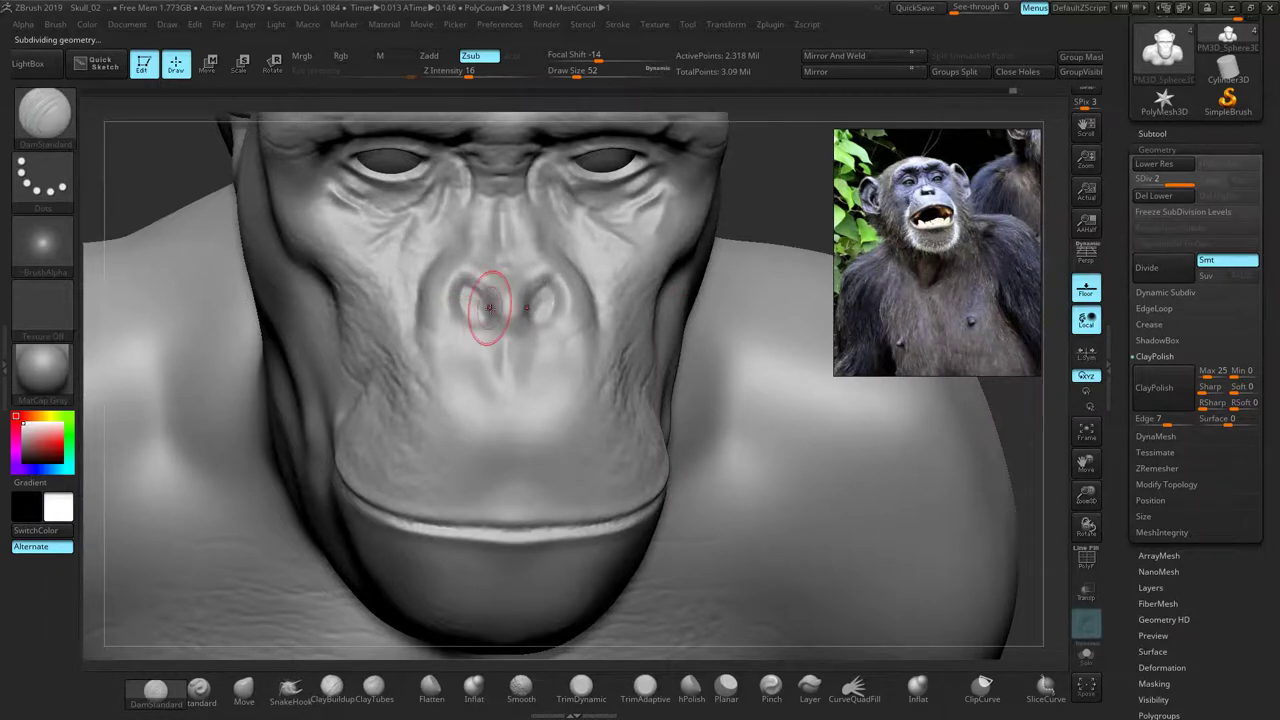
key(ctrl+z)
key(ctrl+z)
Reshape the inner edges of the nostrils with DamStandard switched to Zadd at Z Intensity 16
click(441, 58)
mouse_move(496, 314)
mouse_down()
mouse_move(486, 293)
mouse_move(468, 327)
mouse_up()
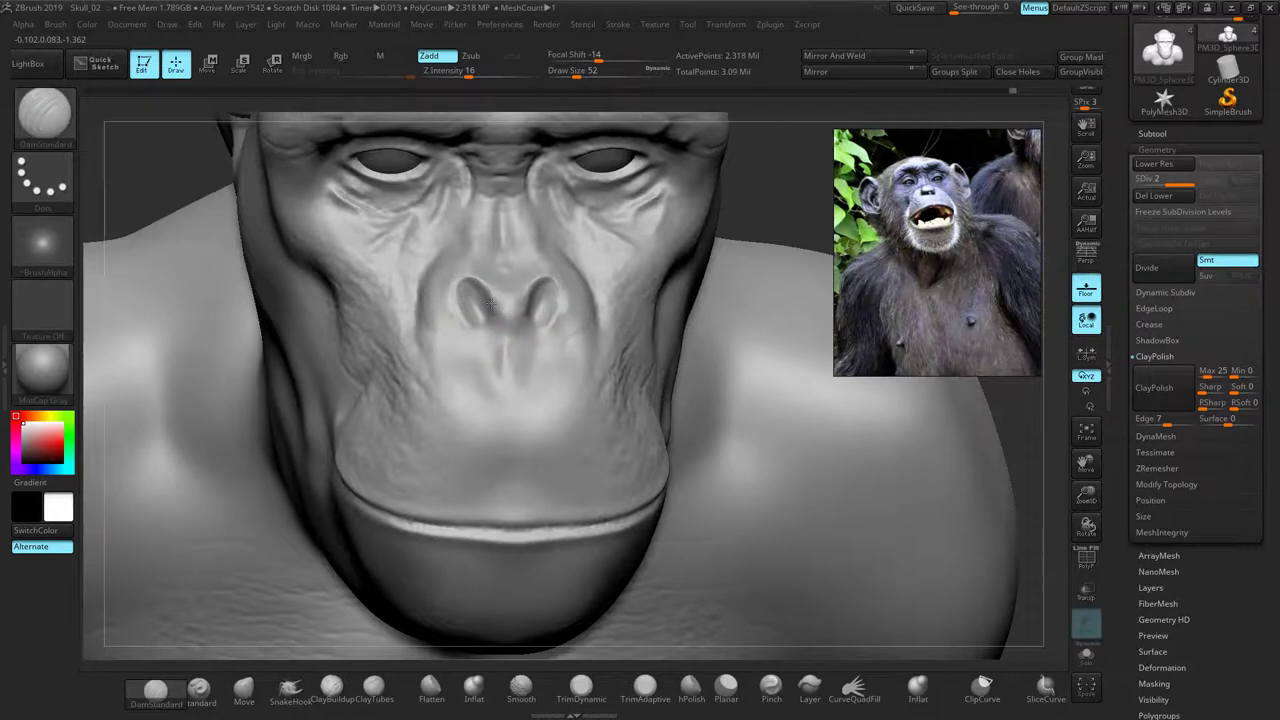
drag(190, 206, 172, 166)
drag(488, 307, 484, 309)
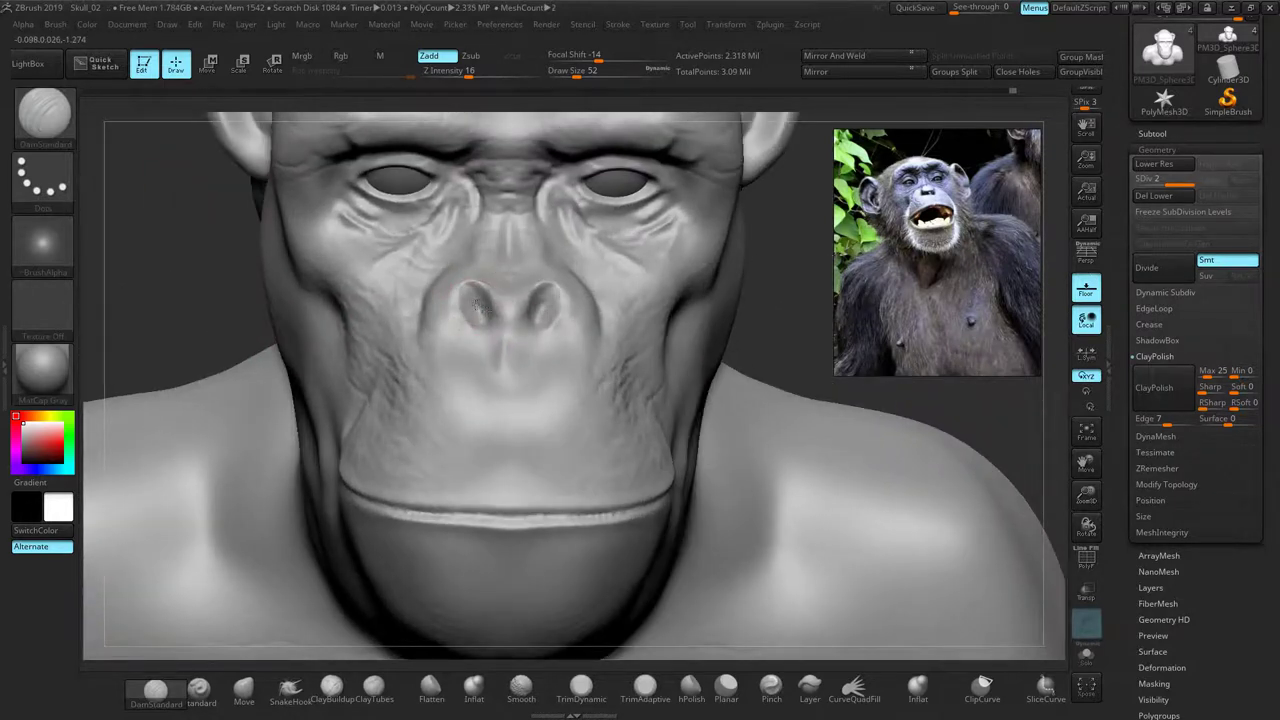
Narrow the nostrils with the Pinch brush at Z Intensity 11 and refine their rims with DamStandard
click(770, 686)
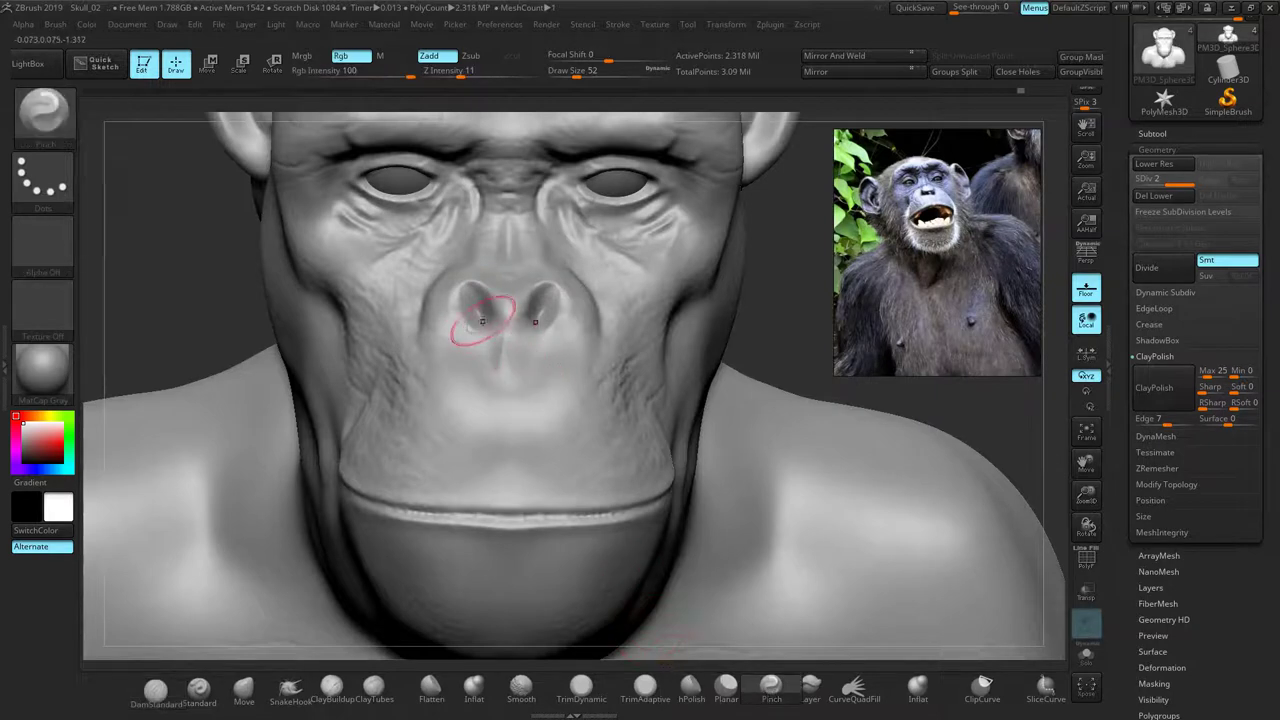
drag(475, 306, 490, 320)
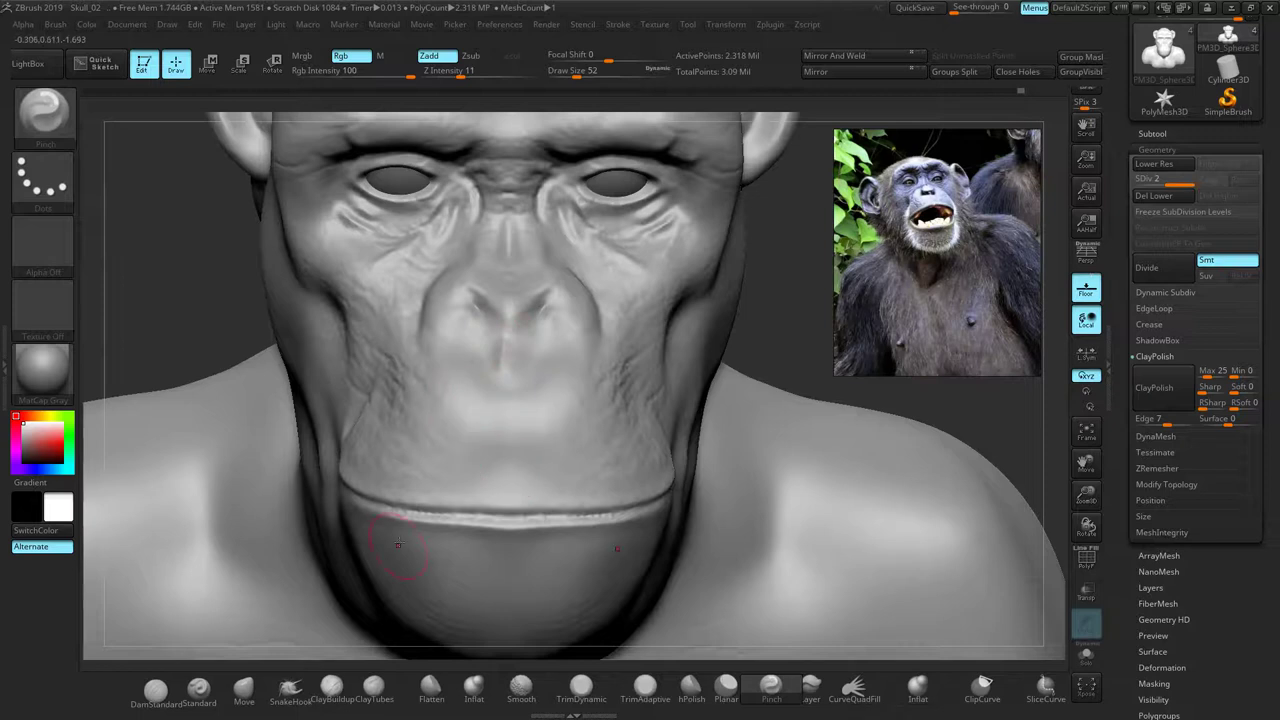
click(155, 690)
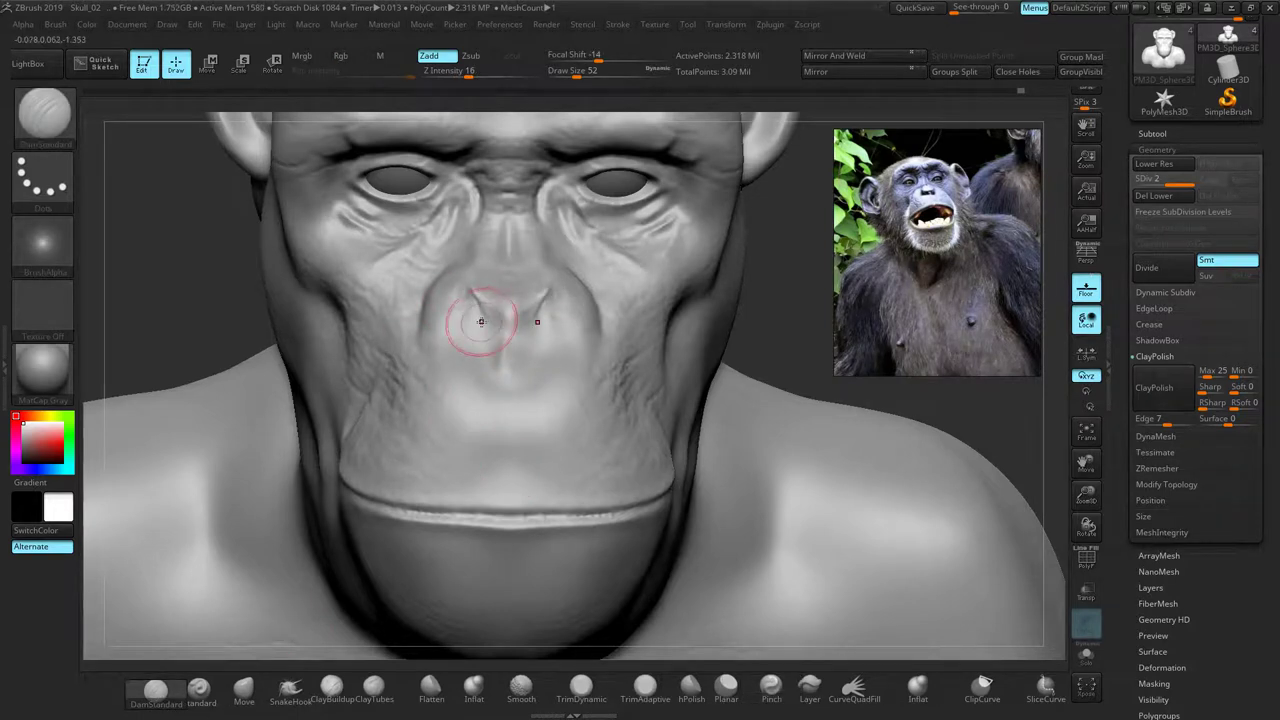
drag(229, 271, 306, 306)
drag(503, 332, 485, 316)
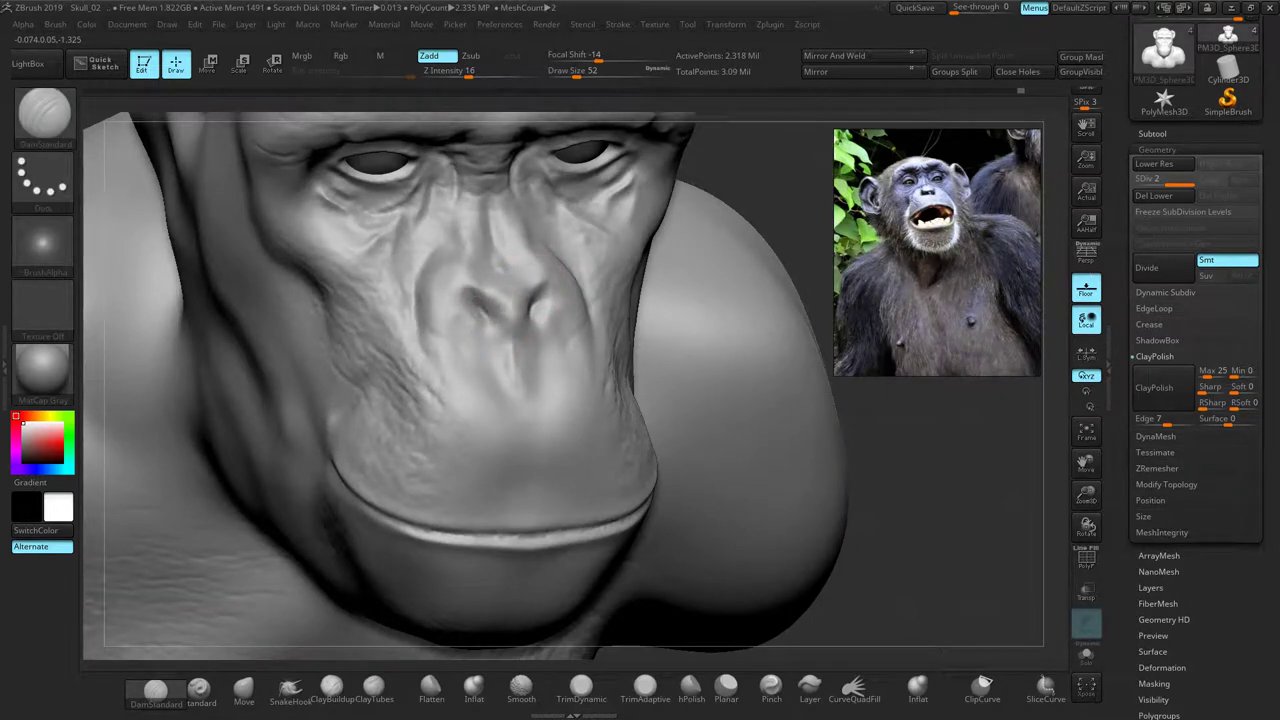
drag(495, 323, 462, 300)
Frame the mouth and nose from the front and undo the last DamStandard stroke
mouse_move(775, 220)
mouse_down()
mouse_move(752, 240)
mouse_move(758, 285)
mouse_up()
alt+drag(769, 340, 755, 492)
alt+drag(806, 285, 790, 305)
mouse_move(709, 173)
mouse_down()
mouse_move(716, 158)
mouse_move(747, 156)
mouse_move(758, 180)
mouse_up()
key(ctrl+z)
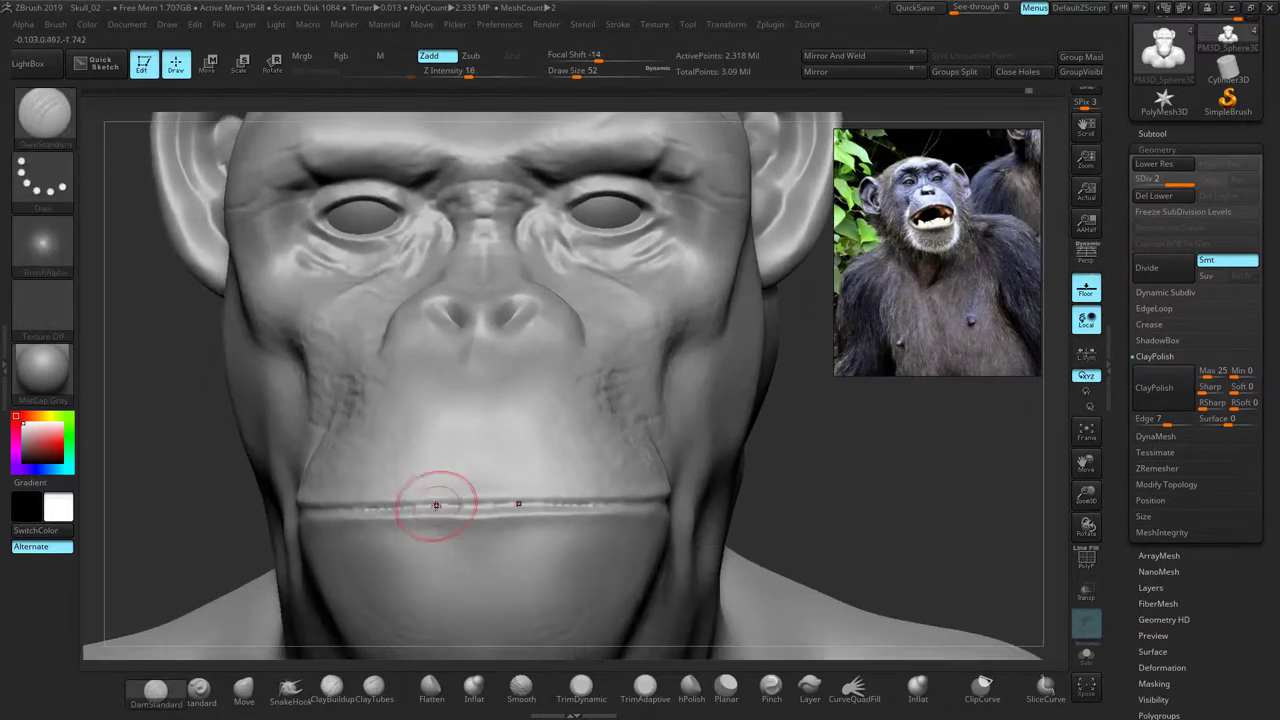
Sharpen the seam between the lips with DamStandard in Zadd at Z Intensity 16
drag(449, 510, 585, 506)
mouse_move(799, 470)
mouse_down()
mouse_move(685, 471)
mouse_move(696, 497)
mouse_move(711, 424)
mouse_move(717, 467)
mouse_up()
key(ctrl)
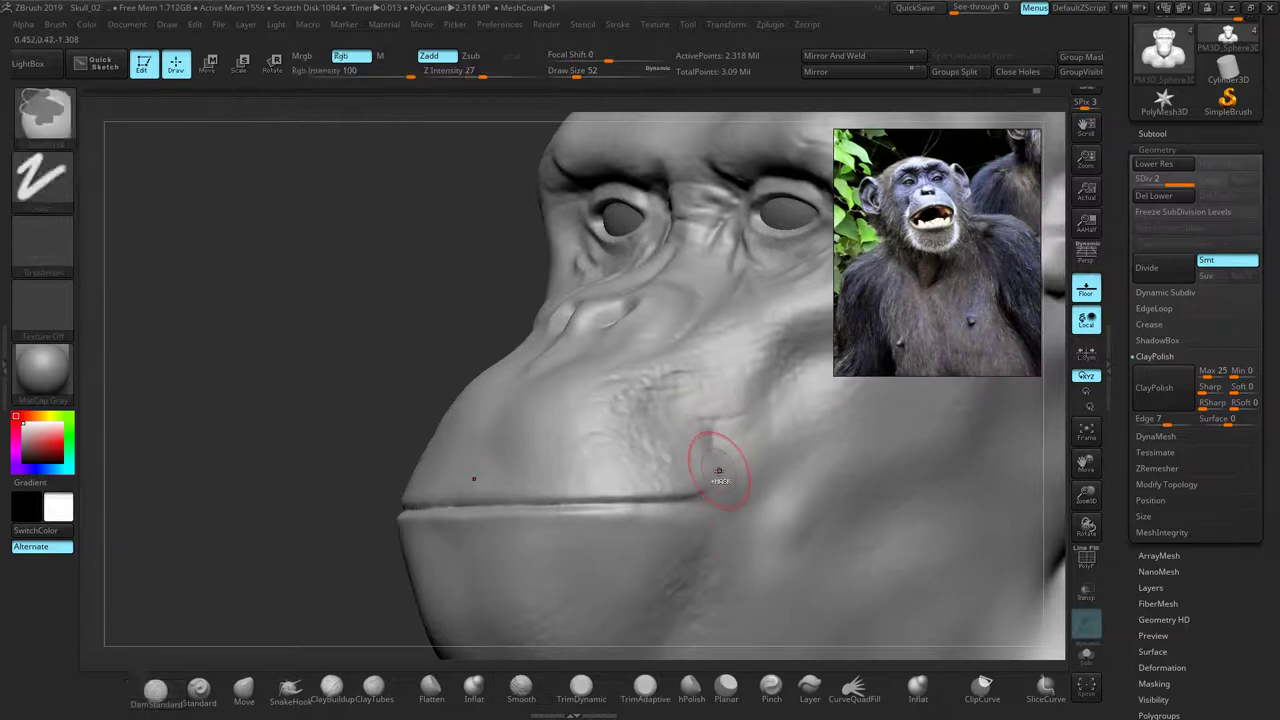
drag(285, 345, 415, 352)
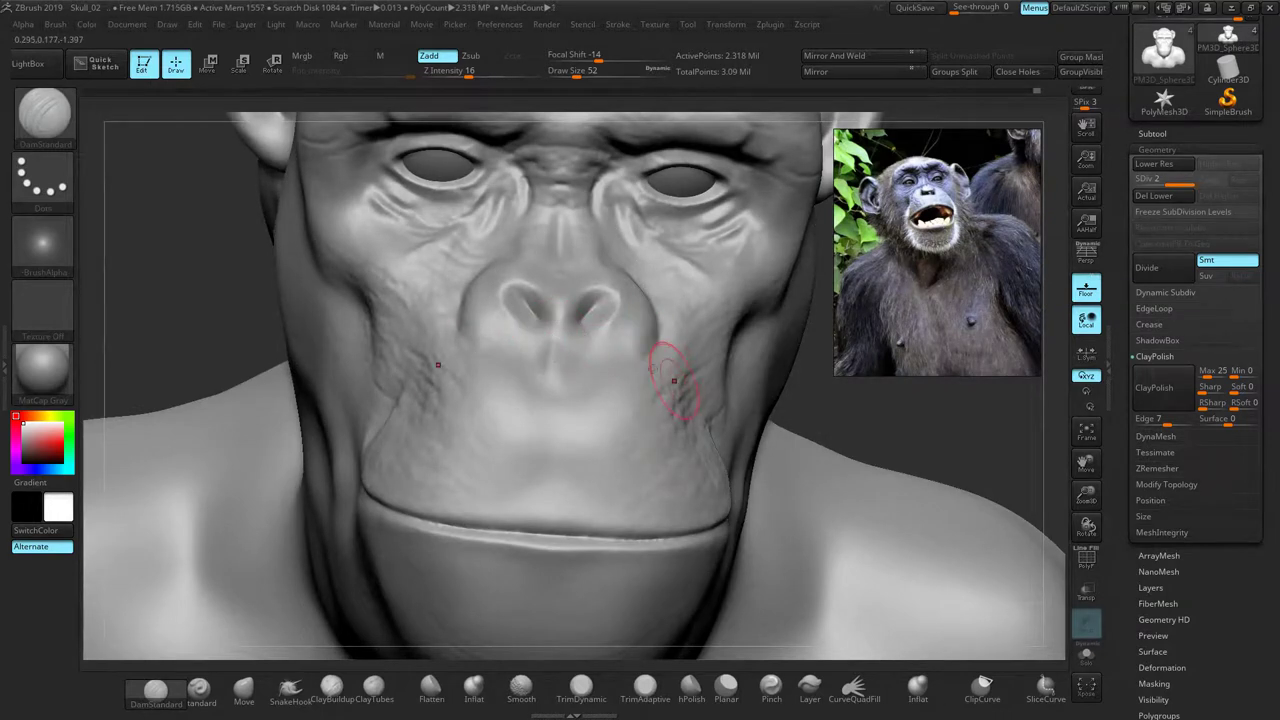
drag(804, 343, 818, 343)
Define the rims of the lower eyelids with DamStandard at draw size 52, undoing one unwanted stroke
drag(651, 216, 681, 241)
drag(646, 193, 695, 205)
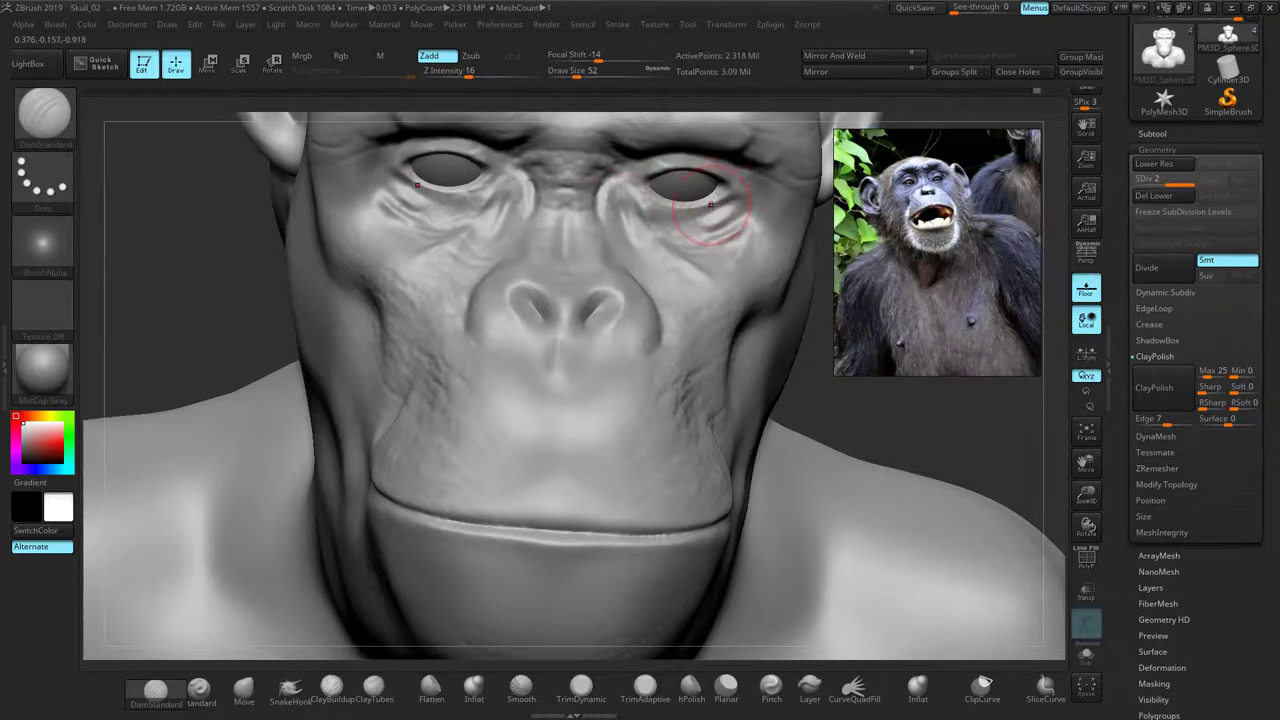
mouse_move(720, 206)
mouse_down()
mouse_move(661, 205)
mouse_move(643, 189)
mouse_up()
key(ctrl+z)
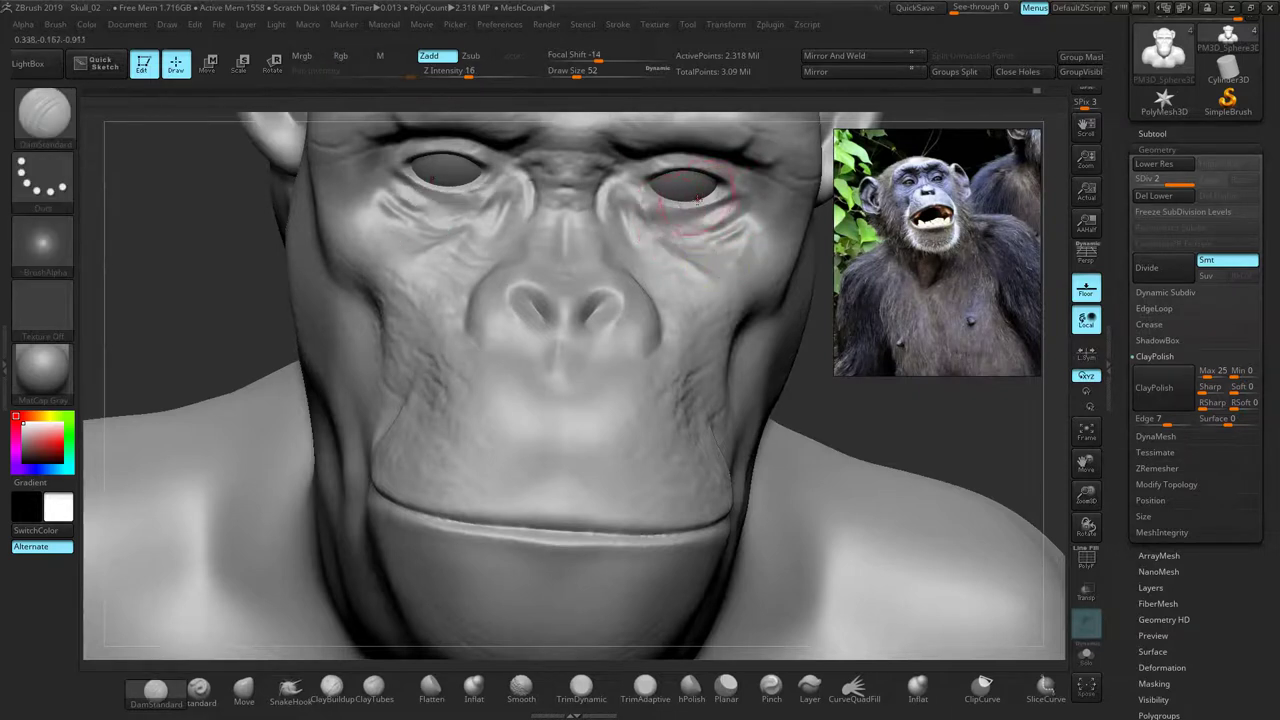
drag(815, 367, 811, 432)
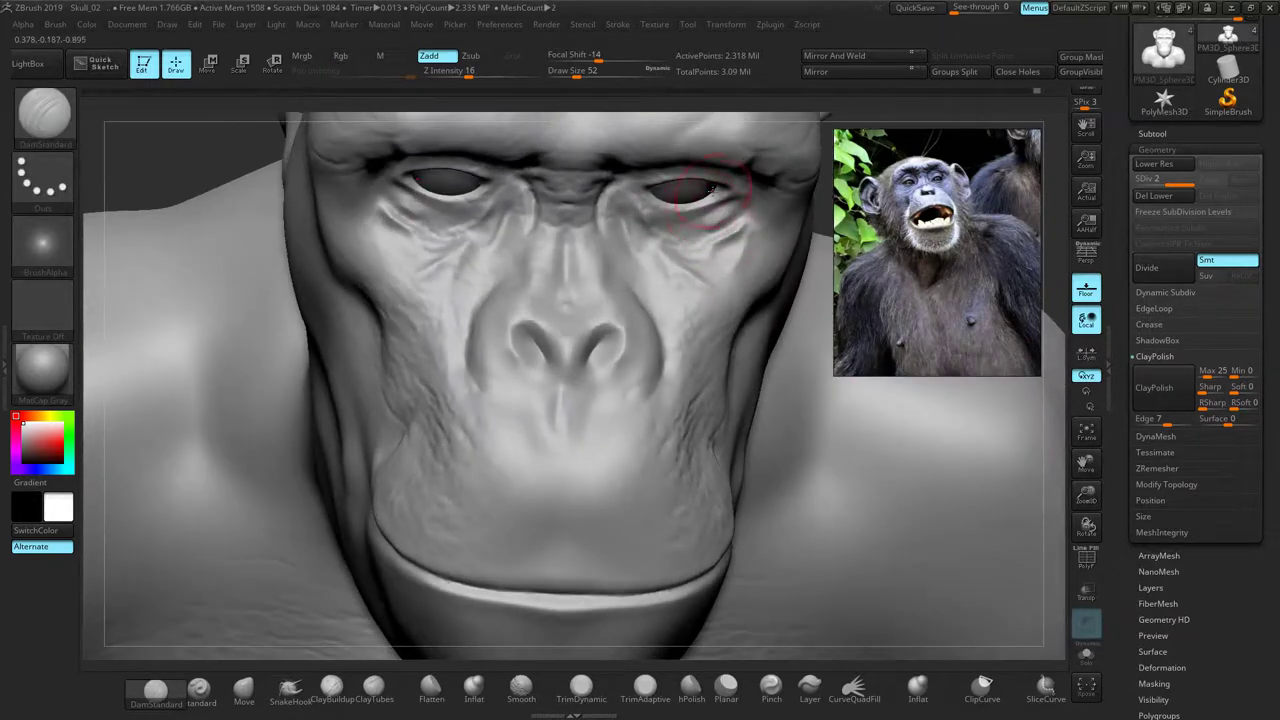
mouse_move(694, 198)
mouse_down()
mouse_move(653, 196)
mouse_move(713, 190)
mouse_up()
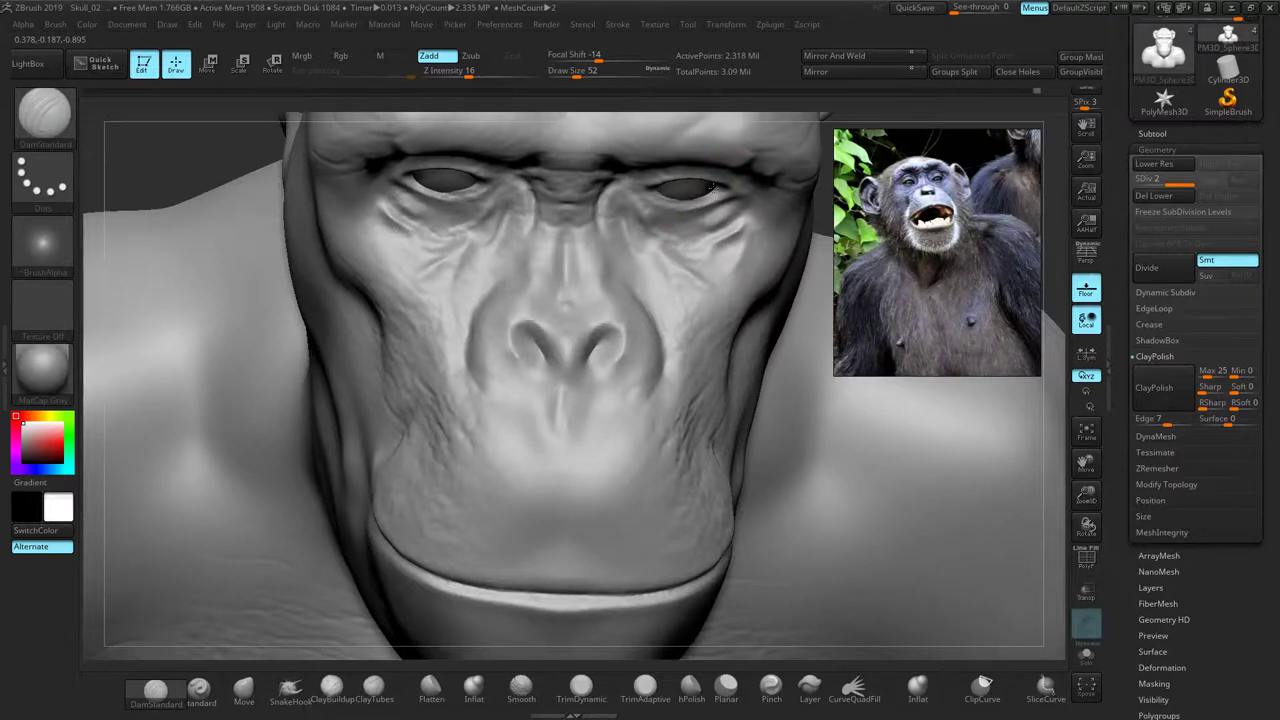
Sharpen the upper eyelid edges from the inner to the outer eye corners with DamStandard
drag(222, 160, 216, 45)
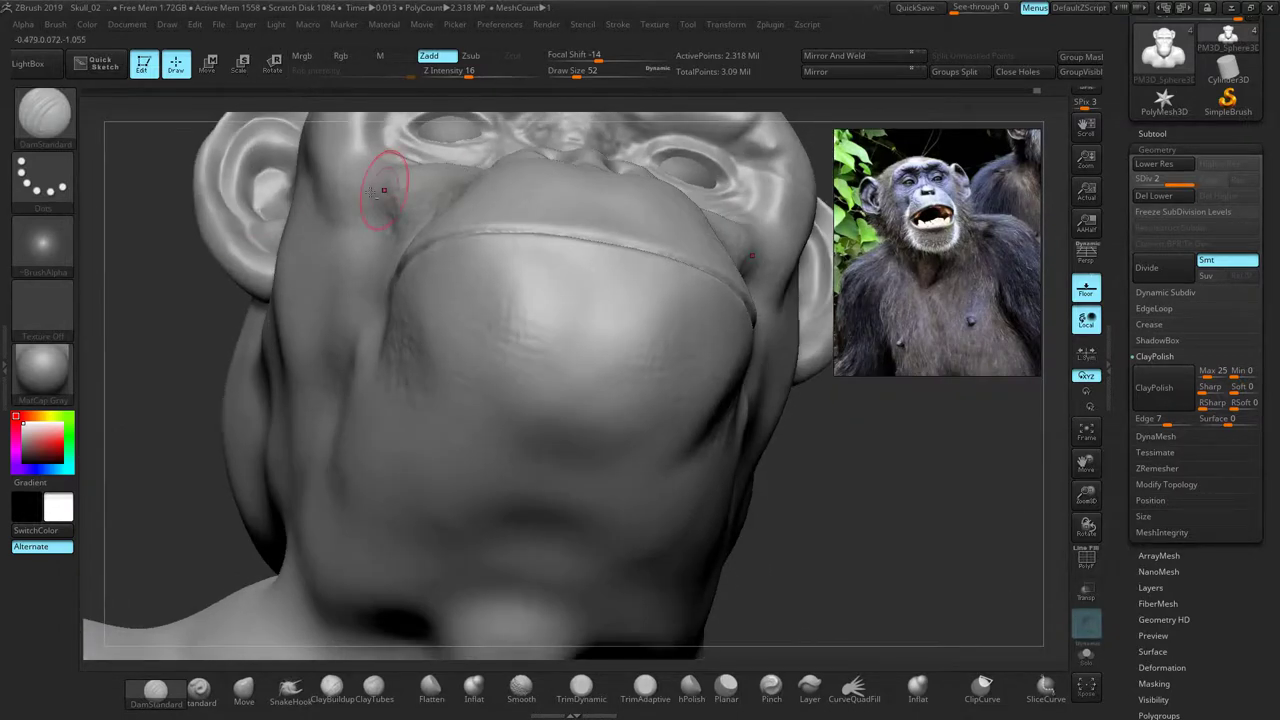
drag(205, 310, 273, 330)
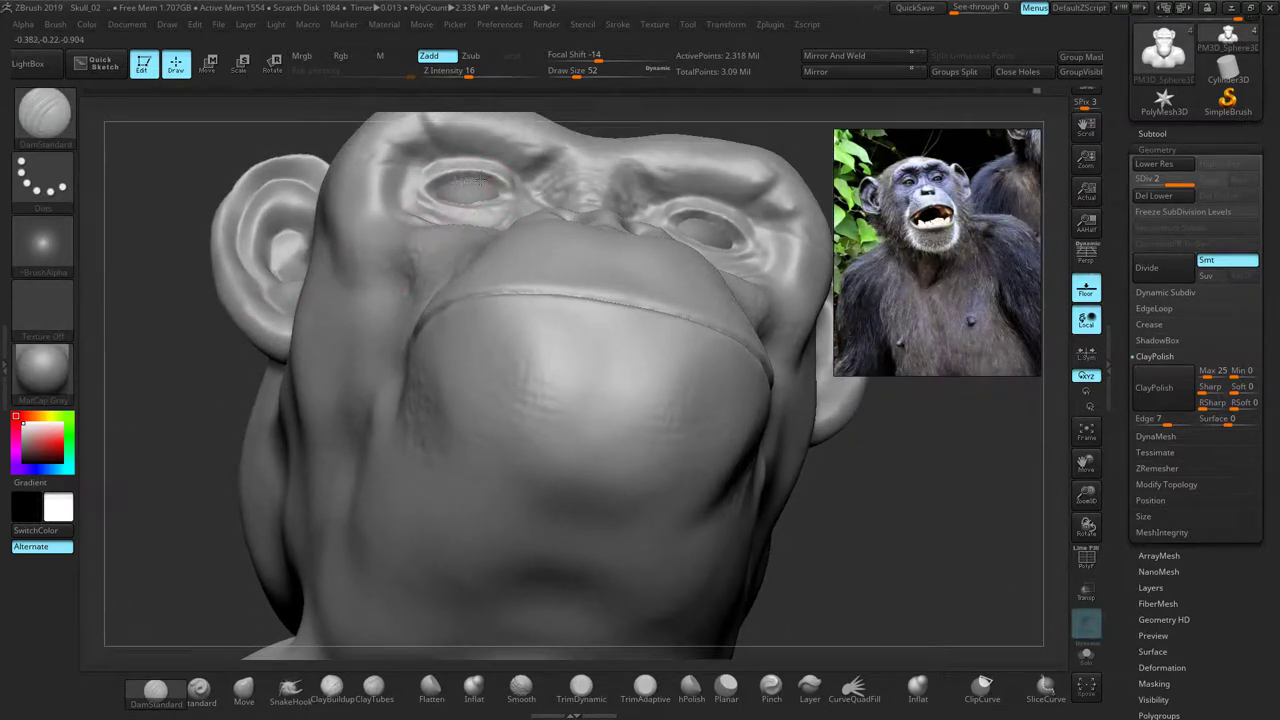
drag(212, 312, 214, 434)
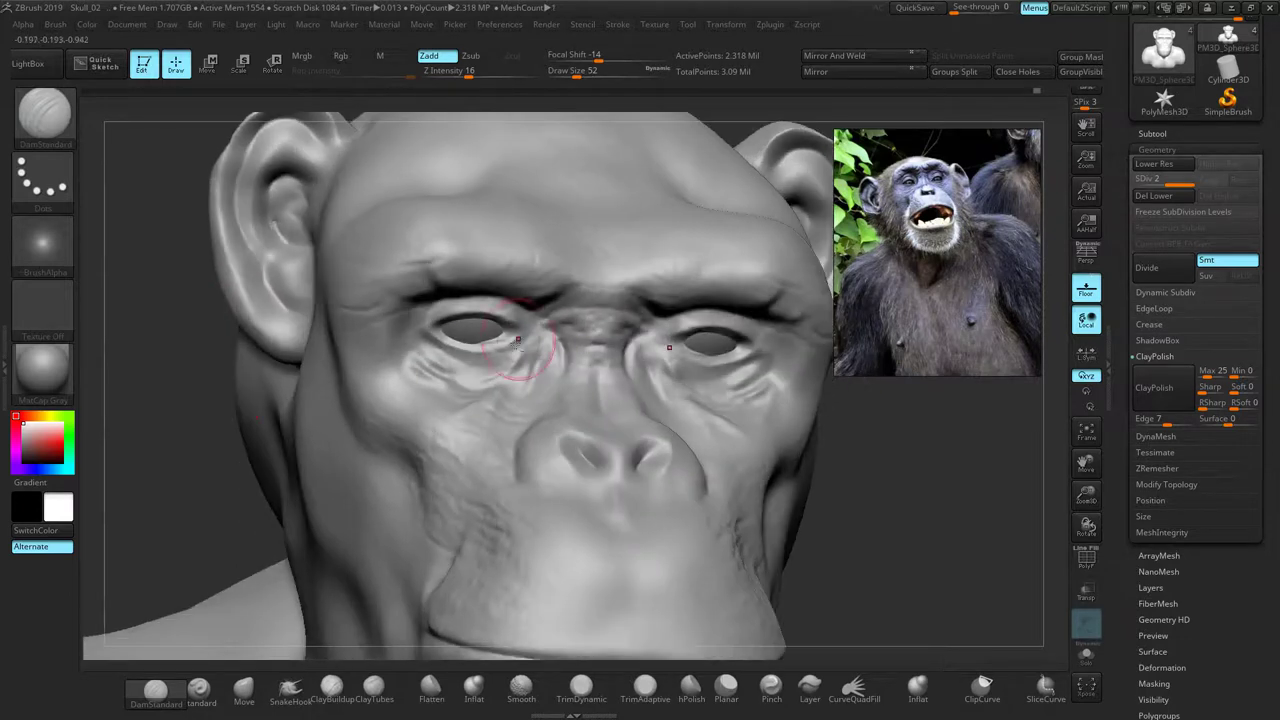
mouse_move(513, 318)
mouse_down()
mouse_move(487, 306)
mouse_move(440, 320)
mouse_up()
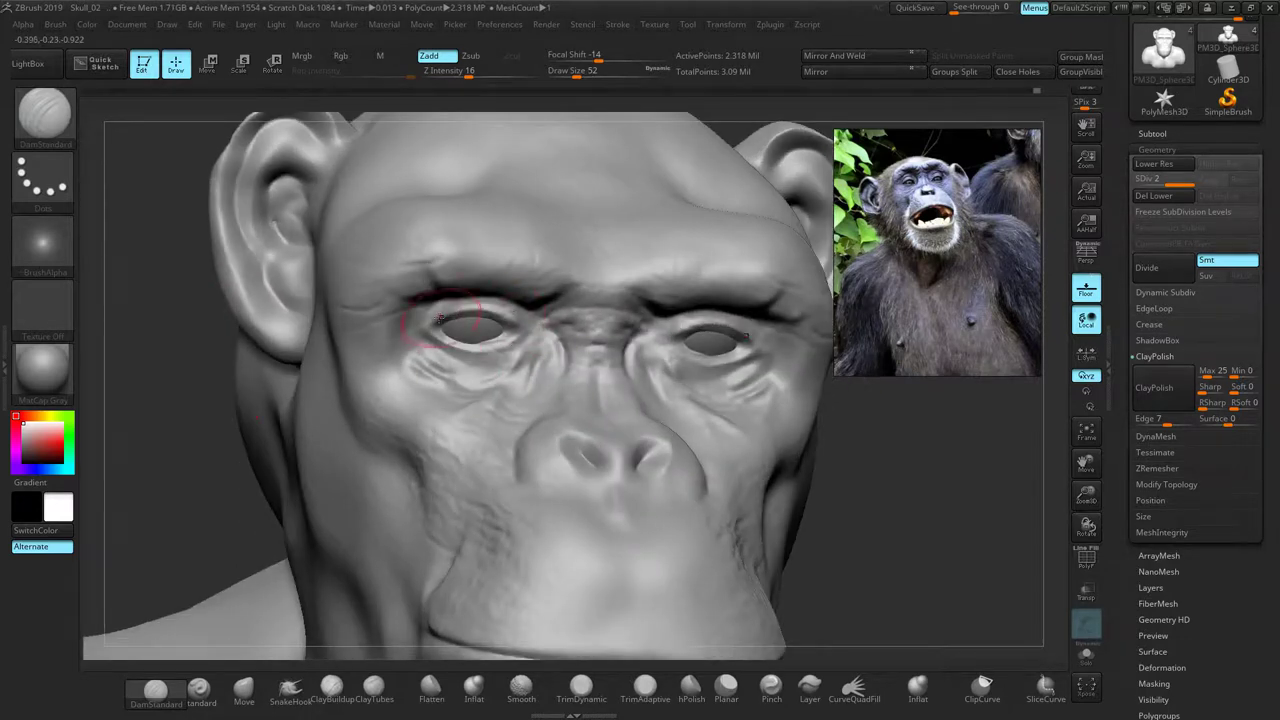
Reduce the DamStandard draw size to 16 and carve fine wrinkles beneath the eyes
key([)
key([)
key([)
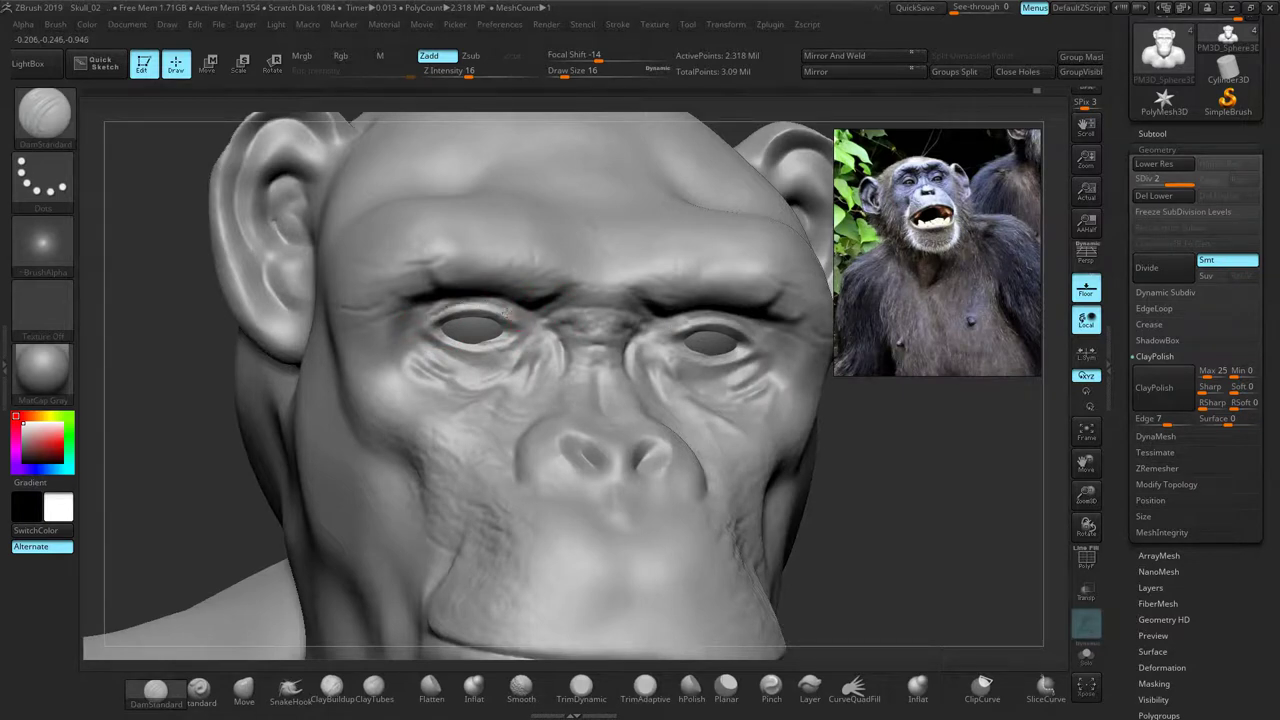
mouse_move(418, 356)
mouse_down()
mouse_move(455, 374)
mouse_move(519, 371)
mouse_move(508, 388)
mouse_move(470, 391)
mouse_up()
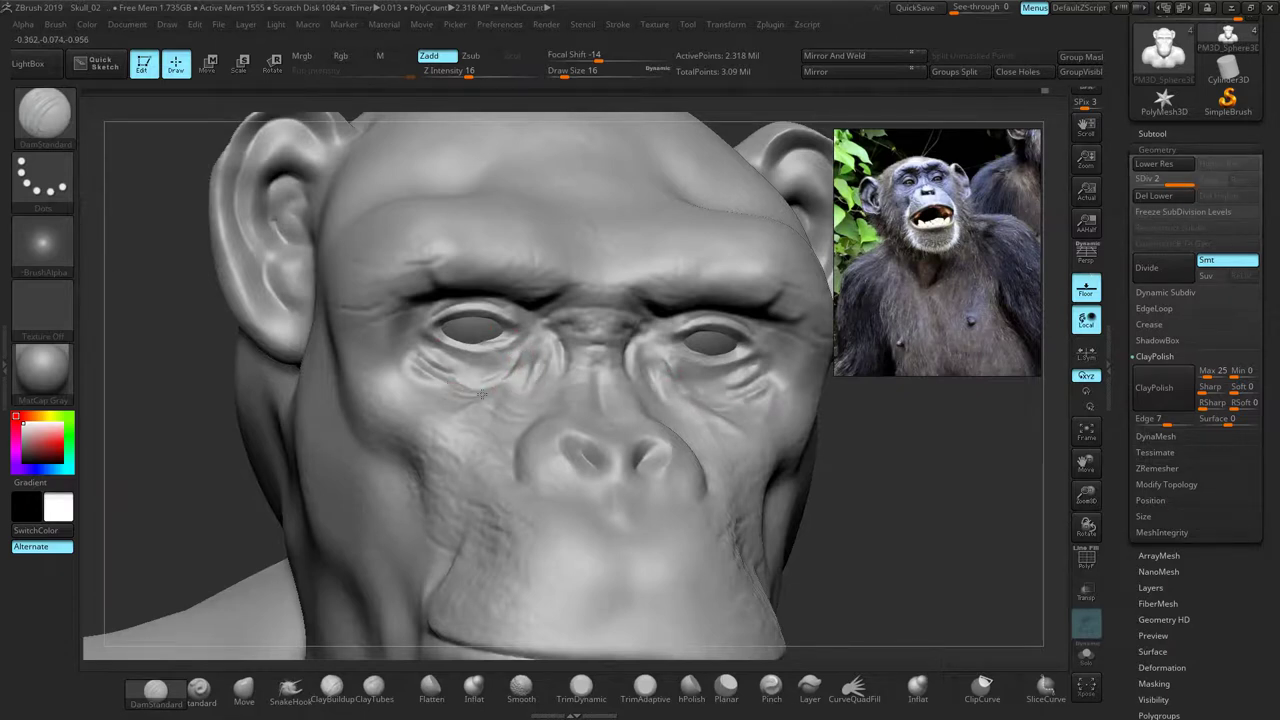
ctrl+right_drag(452, 389, 448, 477)
alt+right_drag(733, 502, 876, 360)
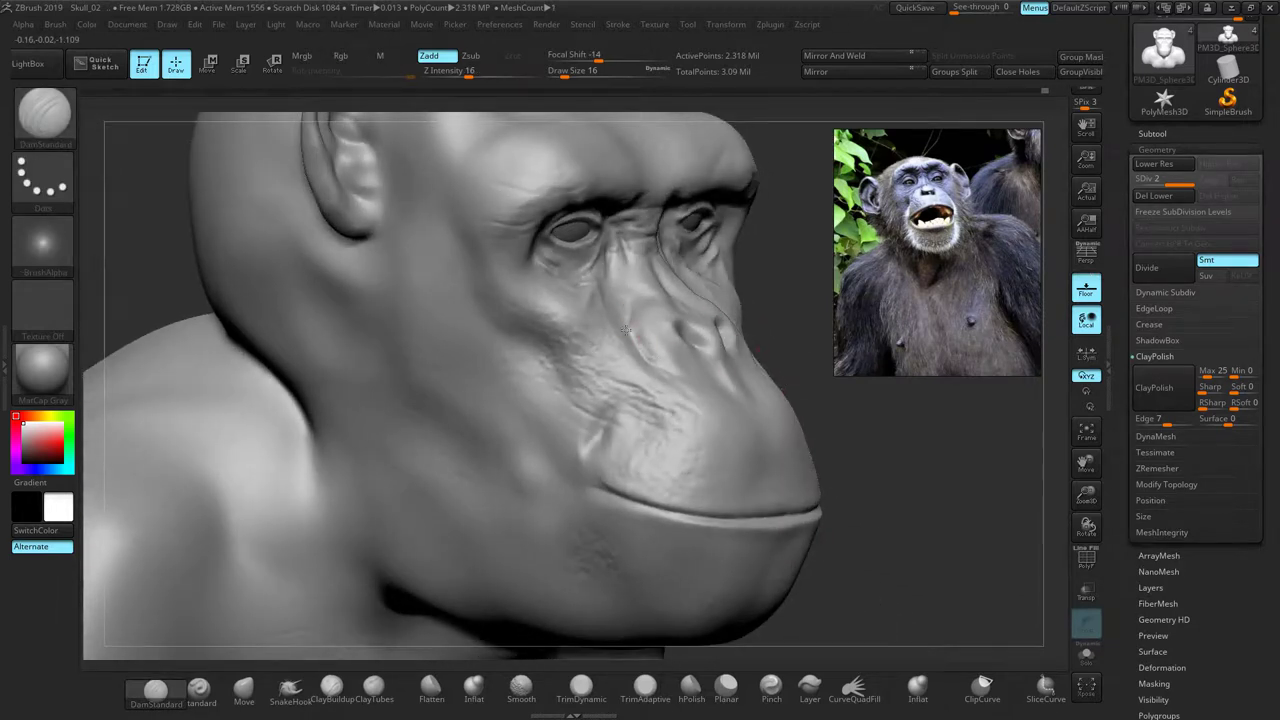
Try an inverted DamStandard stroke at draw size 56 at the base of the throat, and undo it
key(bracketright)
key(bracketright)
key(bracketright)
key(bracketright)
key(bracketright)
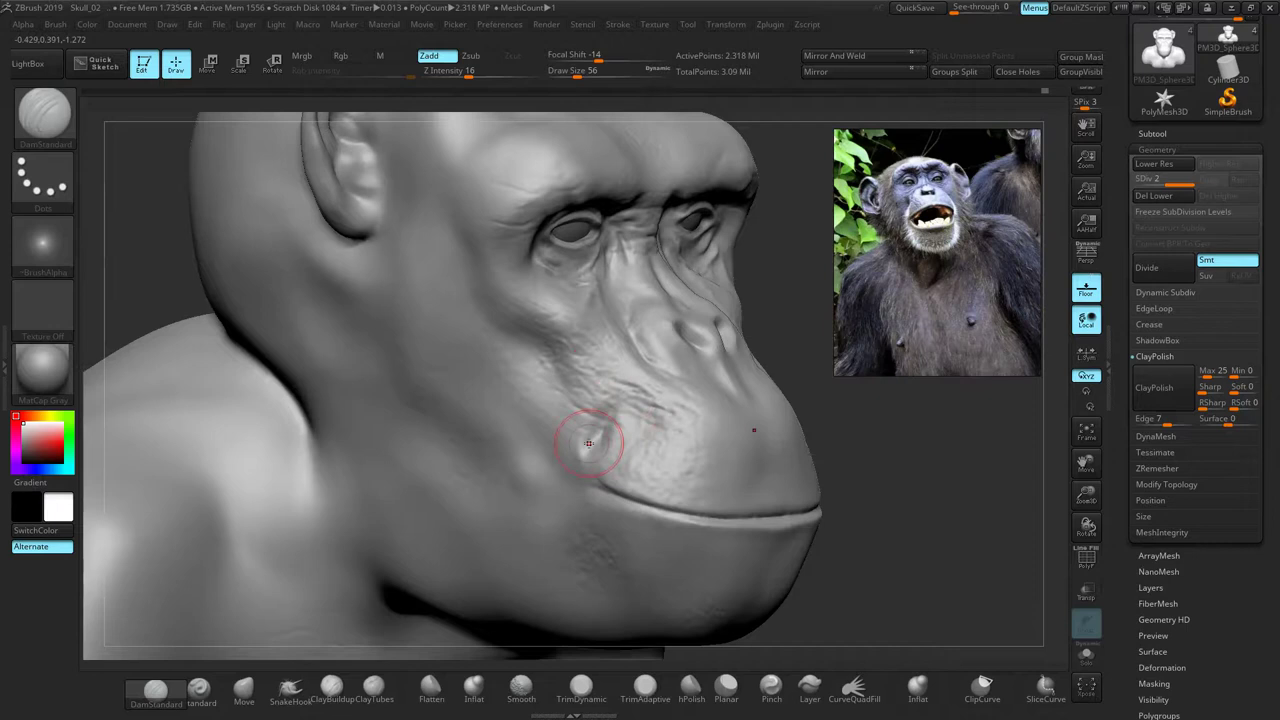
drag(925, 440, 814, 390)
mouse_move(378, 361)
alt+mouse_down()
mouse_move(290, 349)
mouse_move(319, 369)
alt+mouse_up()
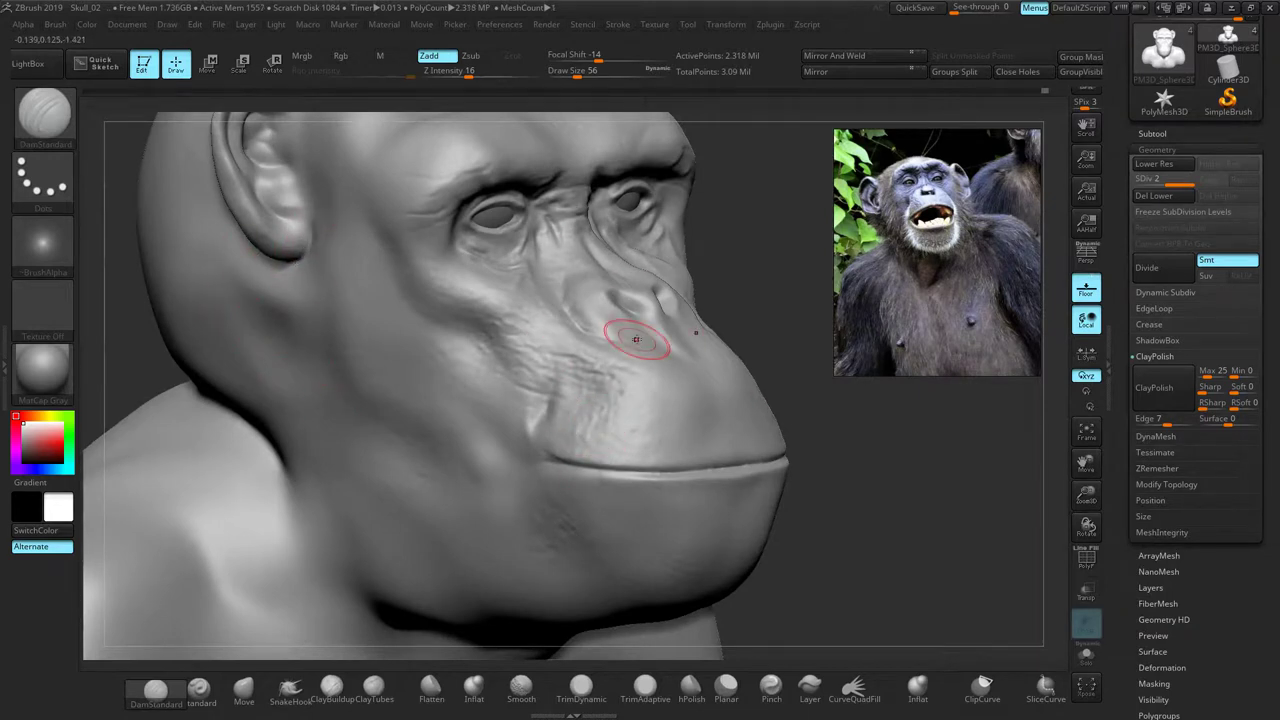
ctrl+right_drag(743, 277, 676, 425)
right_drag(572, 388, 560, 310)
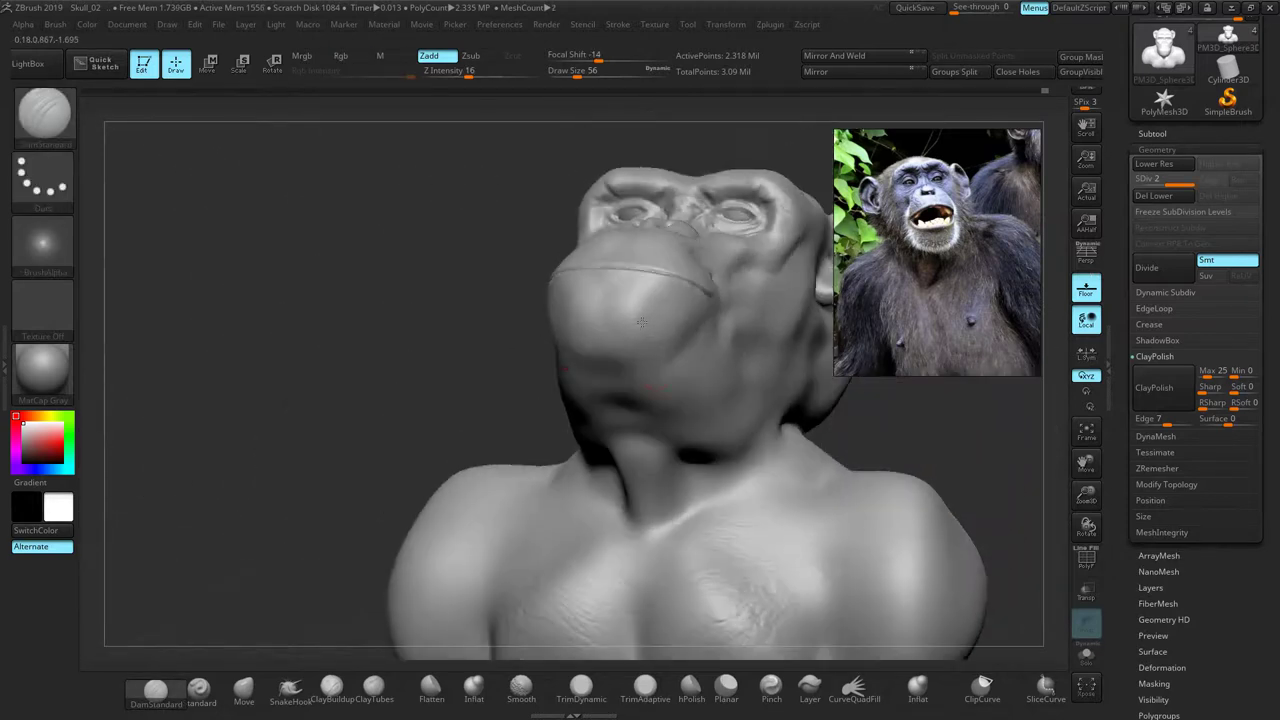
mouse_move(673, 522)
alt+mouse_down()
mouse_move(694, 457)
mouse_move(655, 536)
mouse_move(660, 493)
mouse_move(671, 521)
alt+mouse_up()
key(ctrl+z)
Set DamStandard to draw size 88 and Z Intensity 7, and define the throat and neck folds below the jaw
key(])
key(])
click(453, 76)
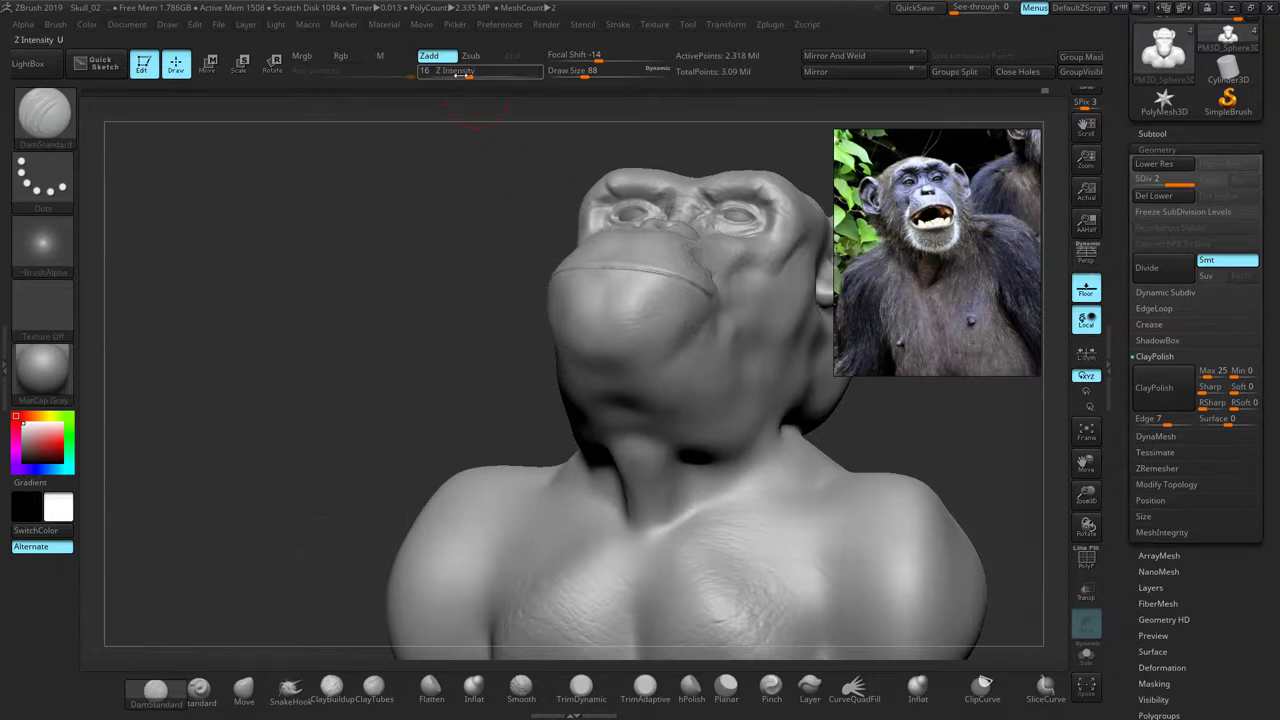
drag(642, 502, 670, 514)
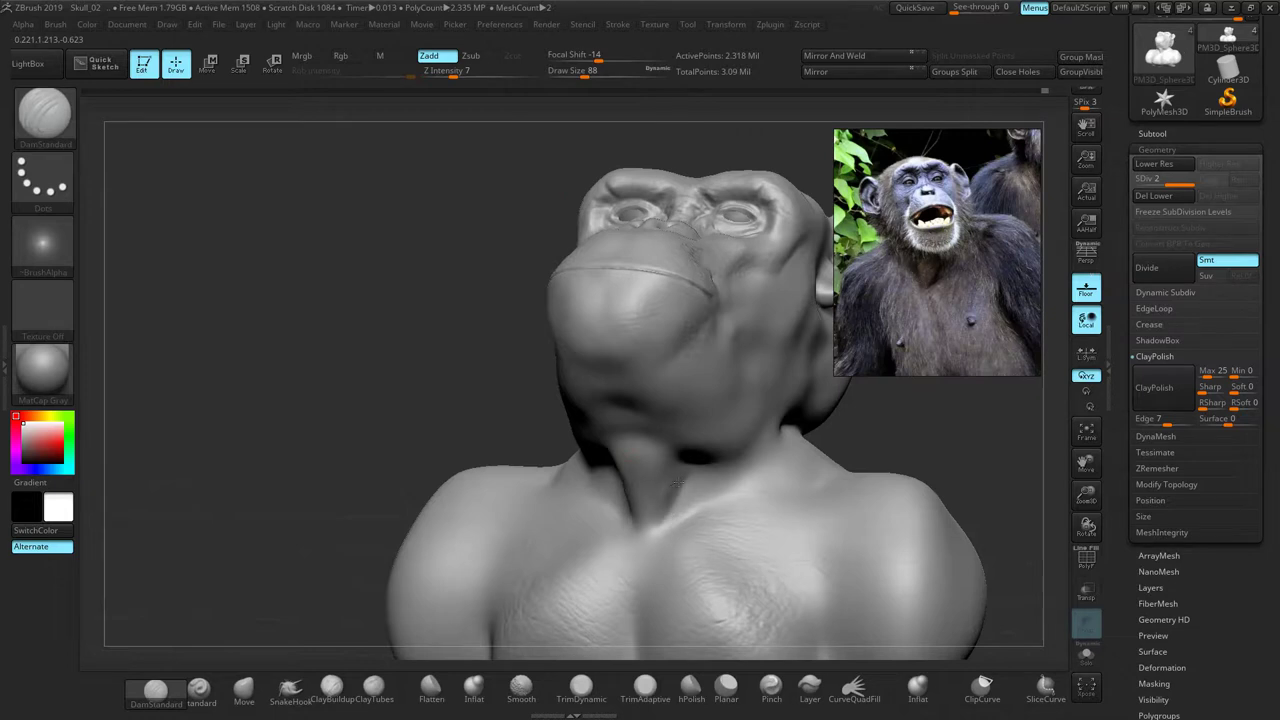
drag(685, 472, 676, 450)
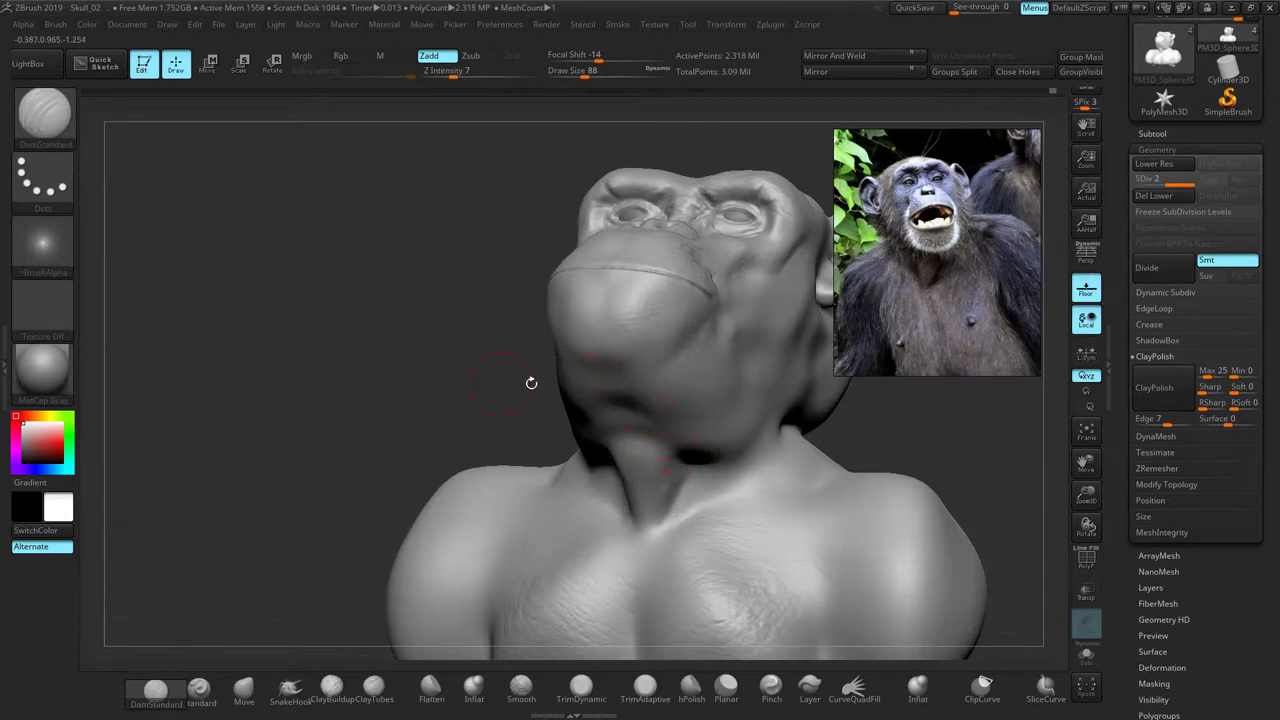
drag(529, 380, 429, 351)
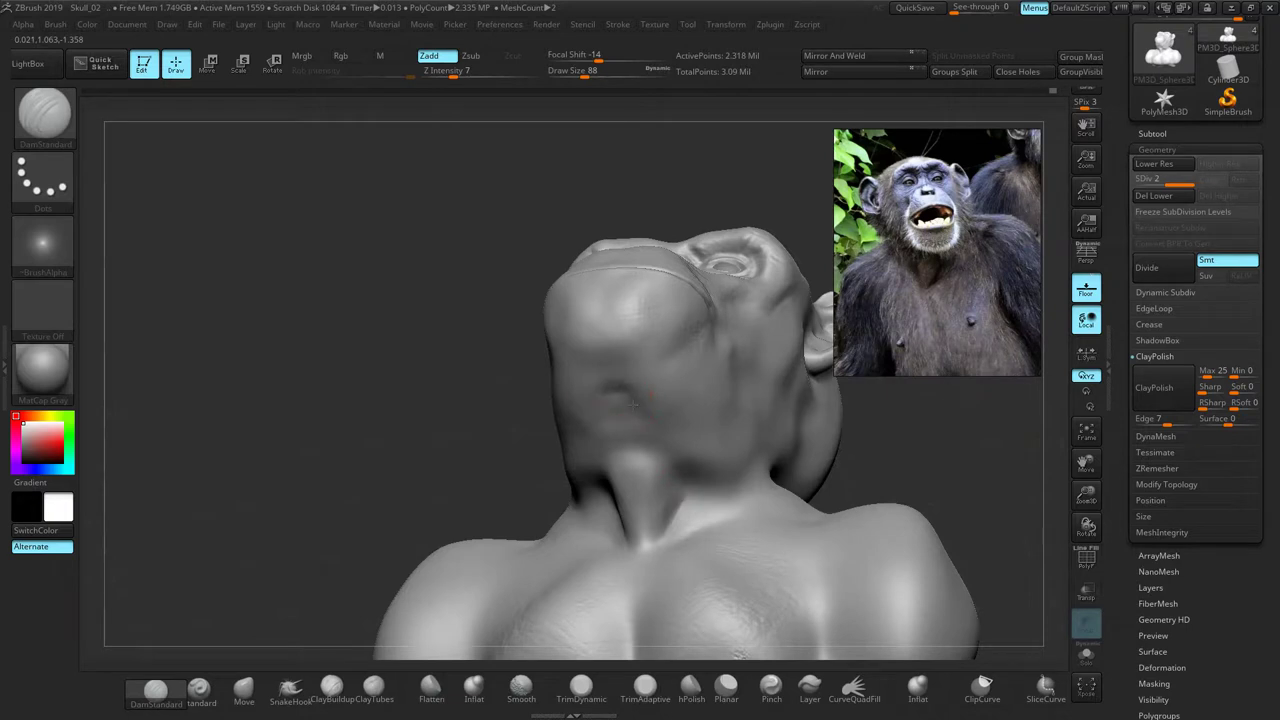
drag(383, 353, 305, 380)
drag(740, 469, 762, 469)
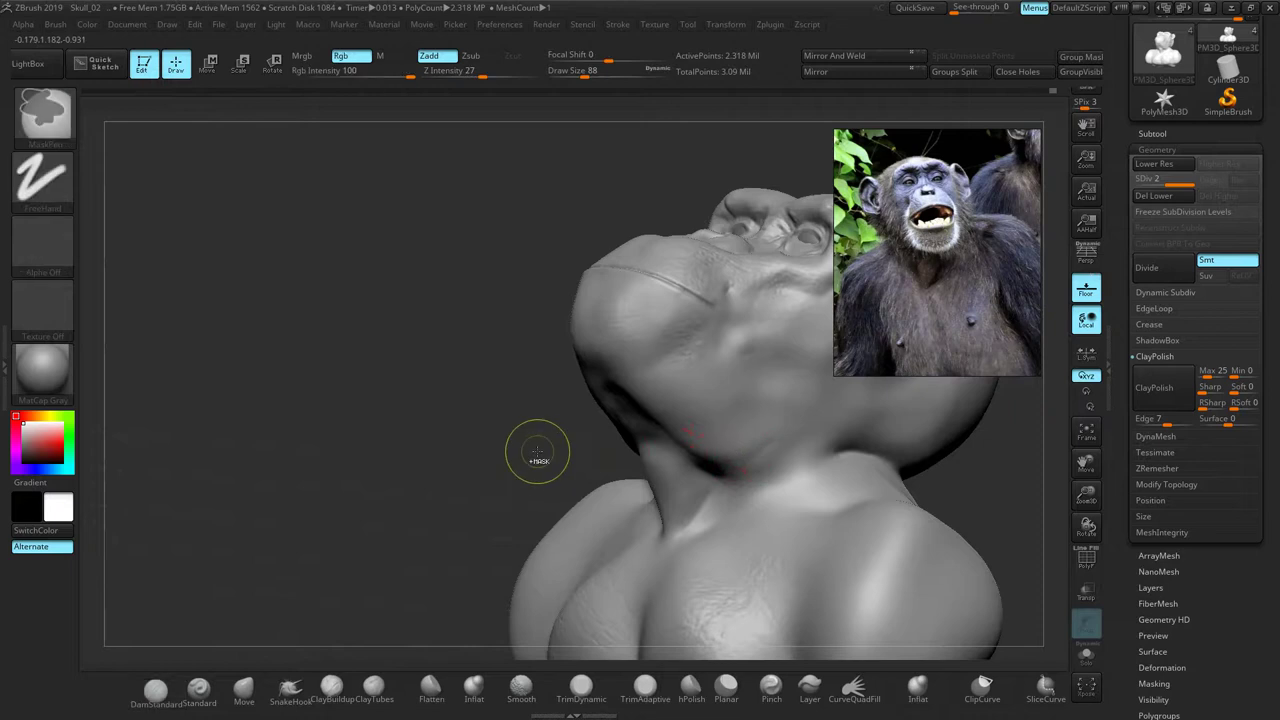
Examine the whole bust from both sides and the front, checking the face, neck and chest
mouse_move(375, 364)
mouse_down()
mouse_move(420, 384)
mouse_move(453, 350)
mouse_move(361, 296)
mouse_up()
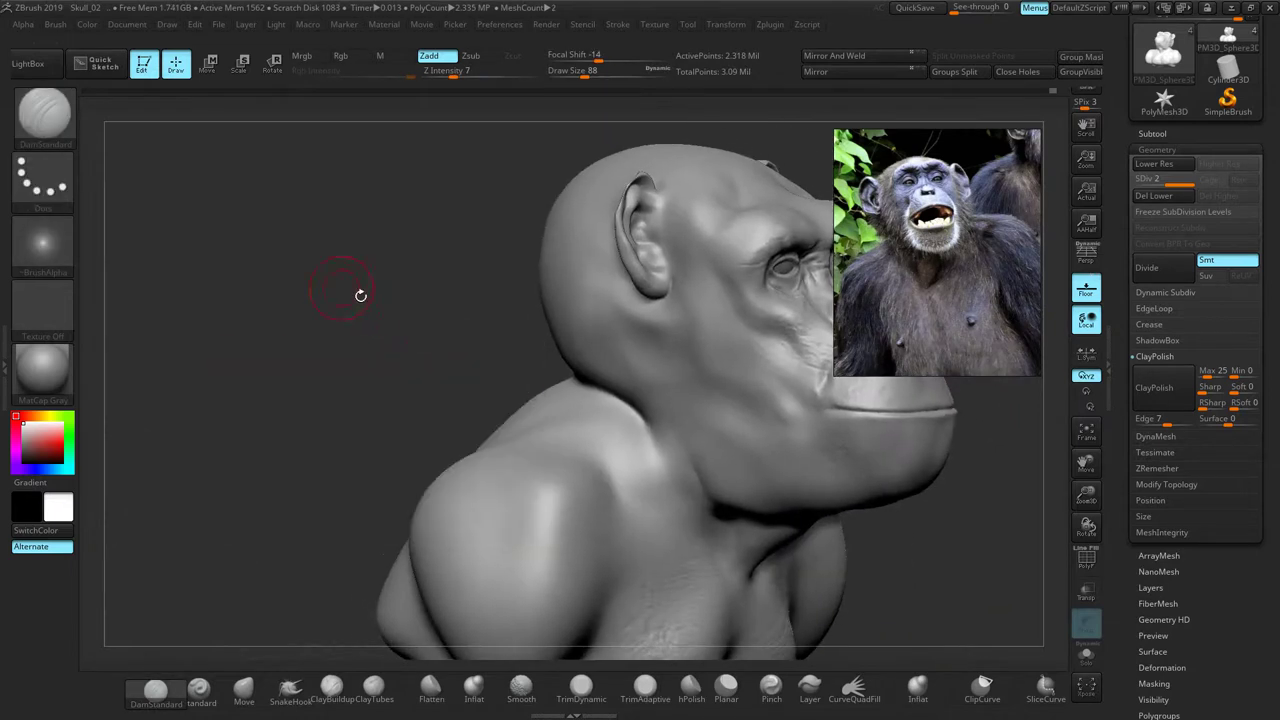
alt+drag(471, 376, 317, 309)
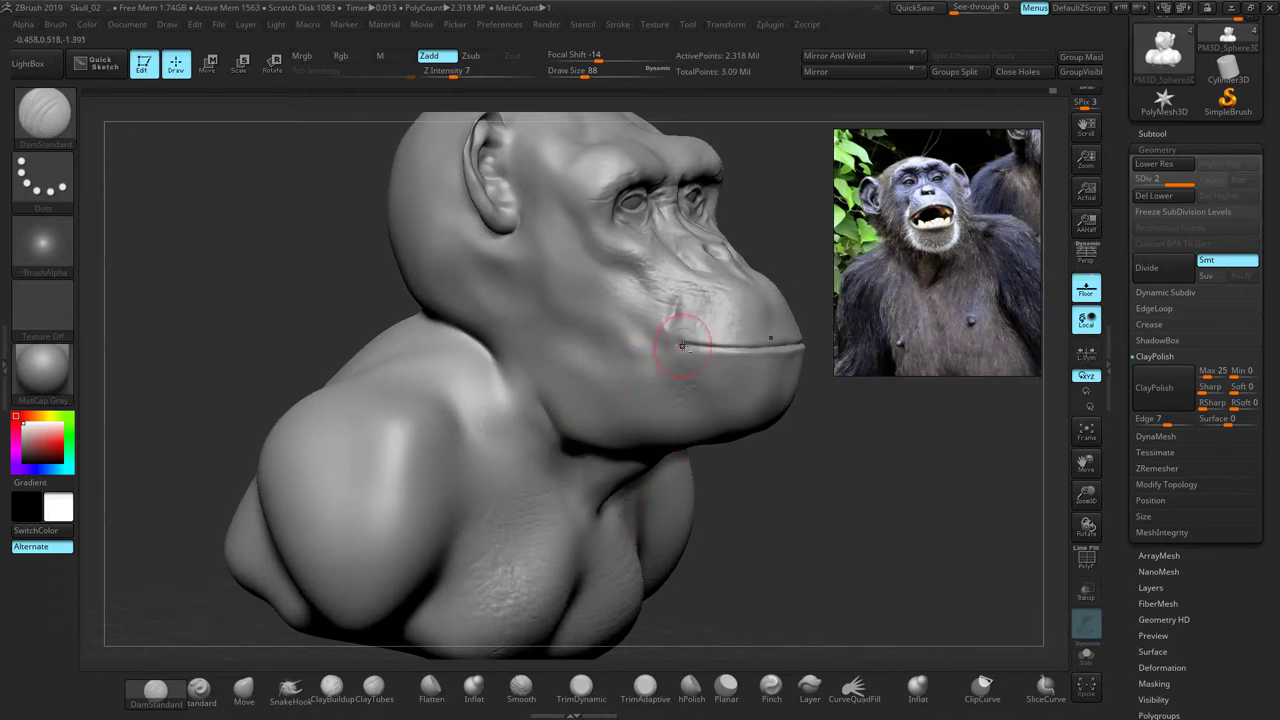
mouse_move(834, 470)
mouse_down()
mouse_move(610, 410)
mouse_move(530, 365)
mouse_up()
ctrl+right_drag(508, 348, 505, 336)
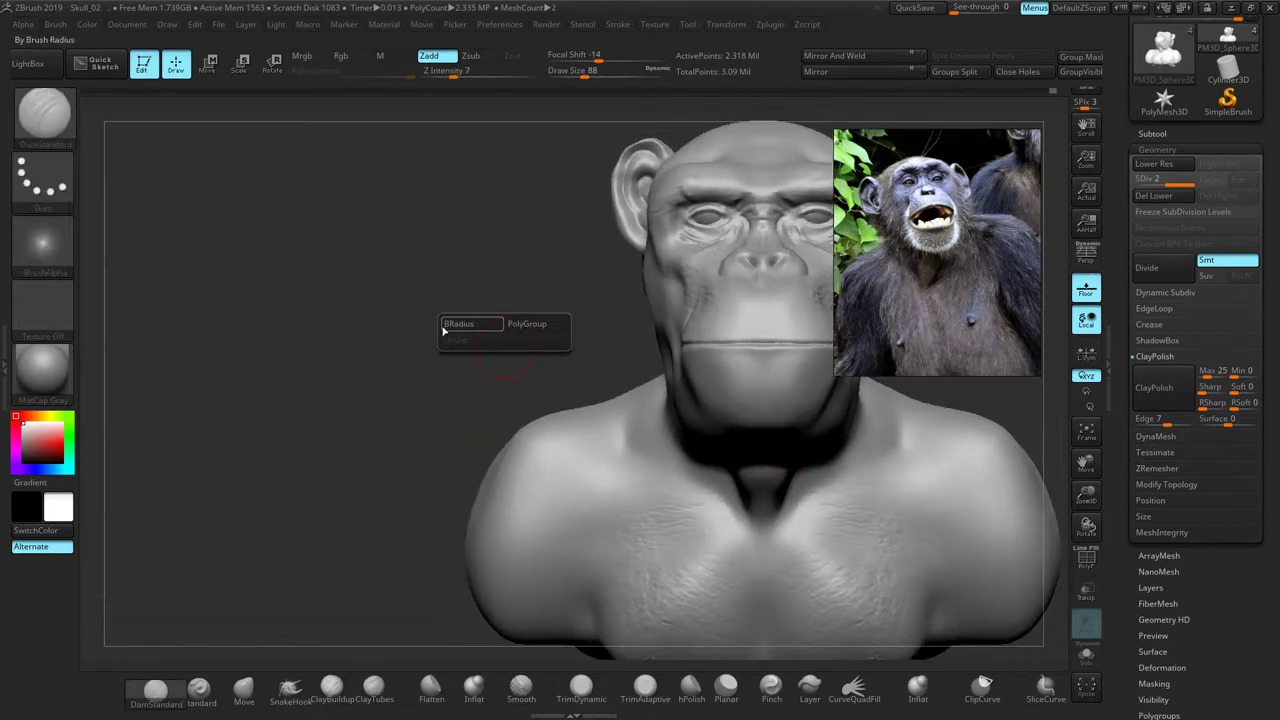
alt+right_drag(602, 356, 409, 356)
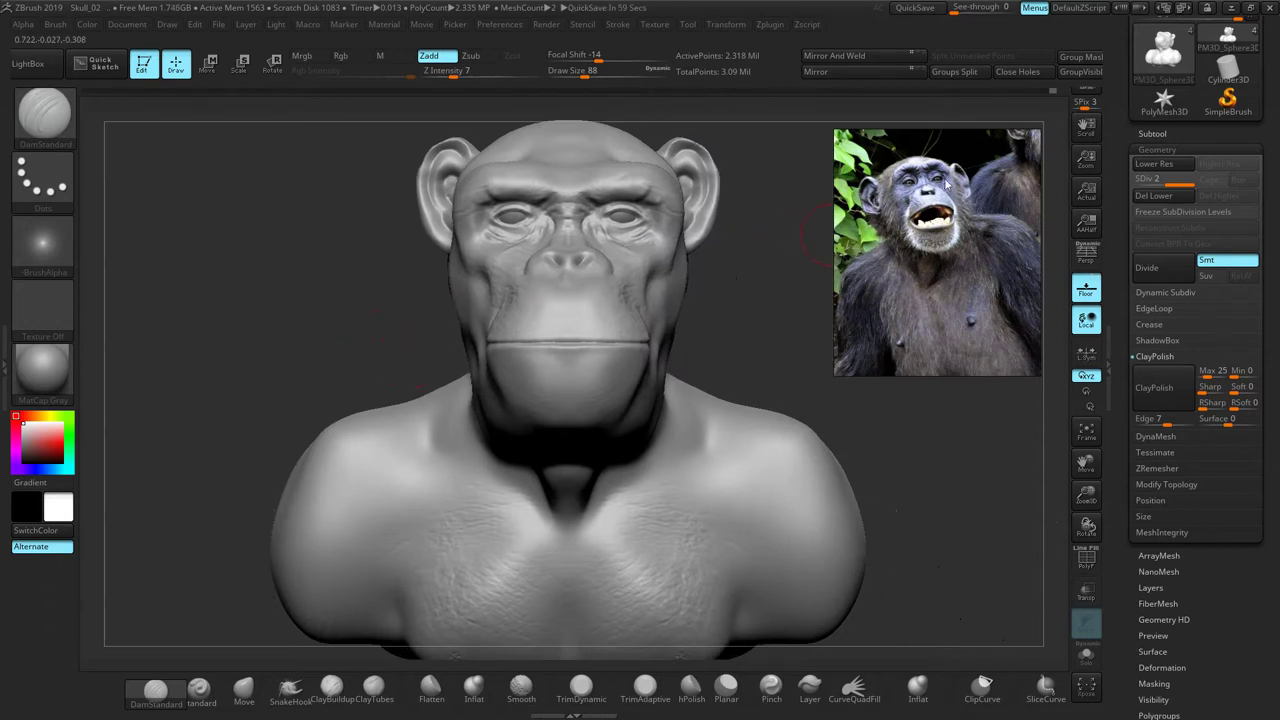
drag(709, 303, 600, 318)
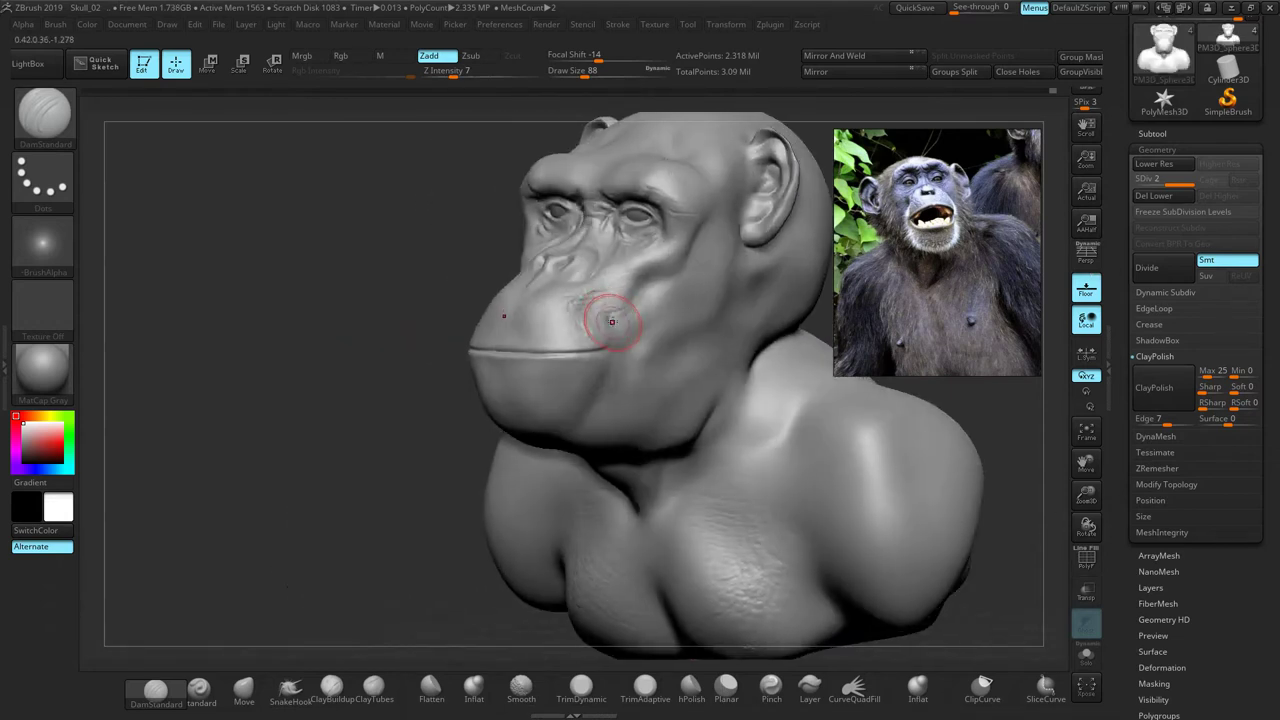